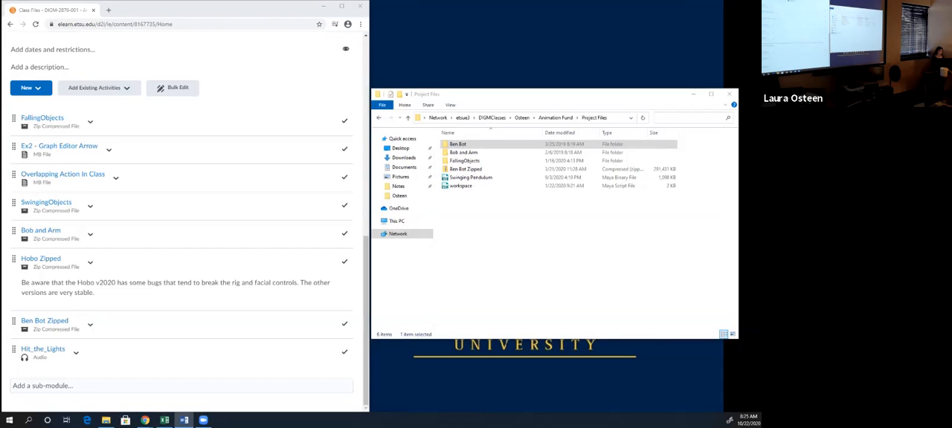
key("alt+Tab")
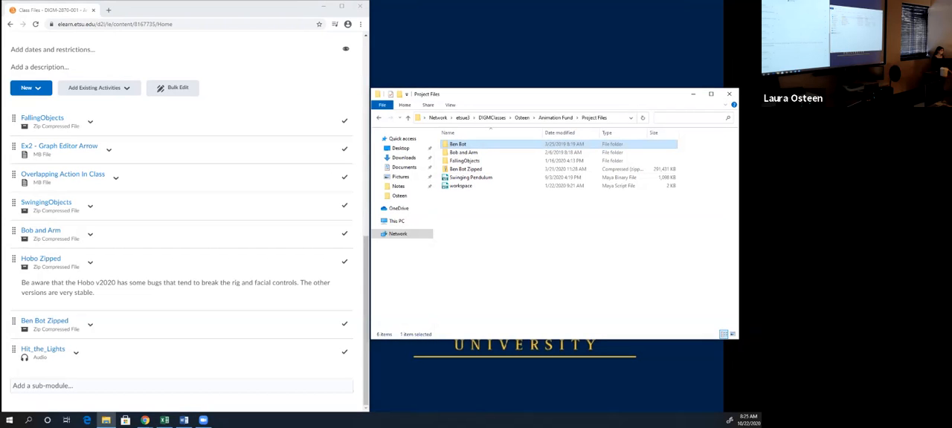
right_click(458, 144)
left_click(431, 159)
left_click_drag(509, 105, 761, 115)
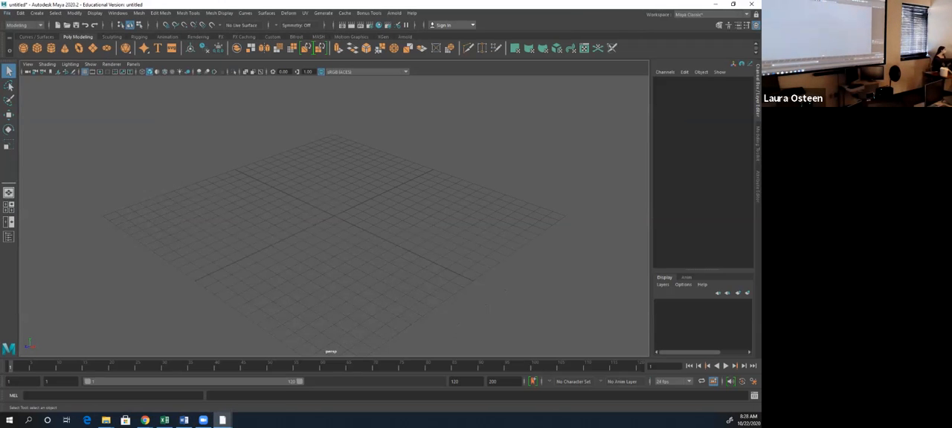
- Set the Maya project to the Ben Bot folder in My Project Files and open the Ben_Bot_1.9_Rig.mb scene
left_click(7, 13)
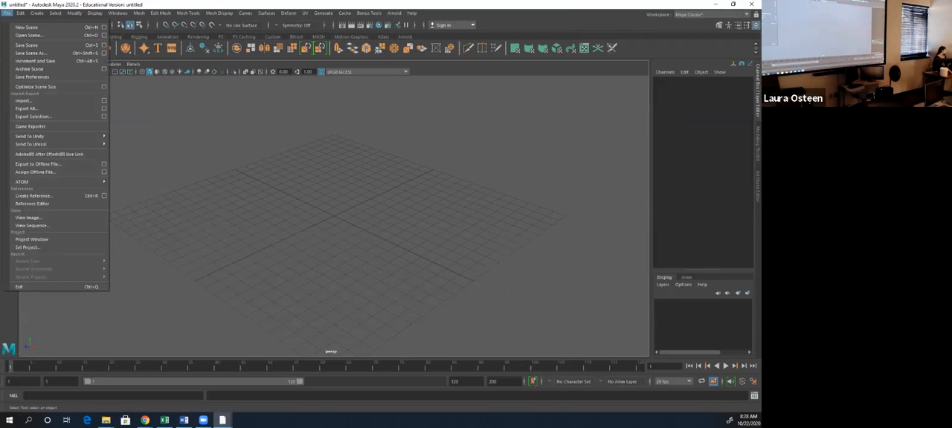
left_click(28, 248)
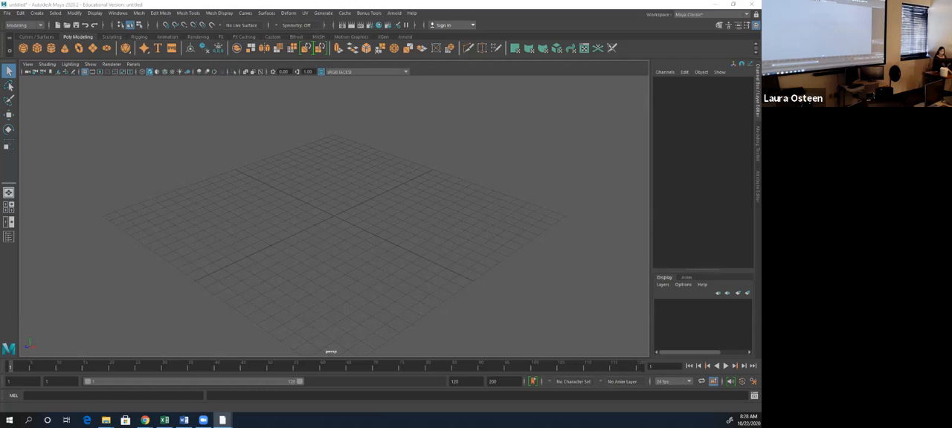
left_click(7, 13)
left_click(30, 36)
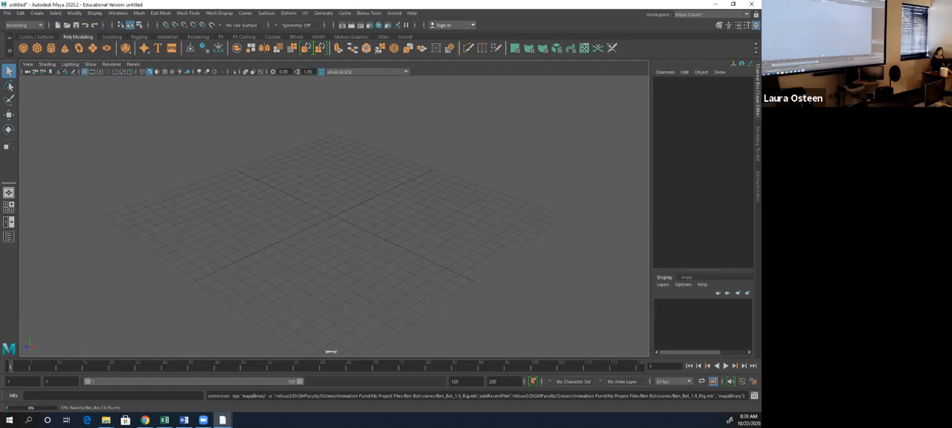
- While the scene loads, switch to File Explorer and open the scenes folder inside Ben Bot
key("alt+Tab")
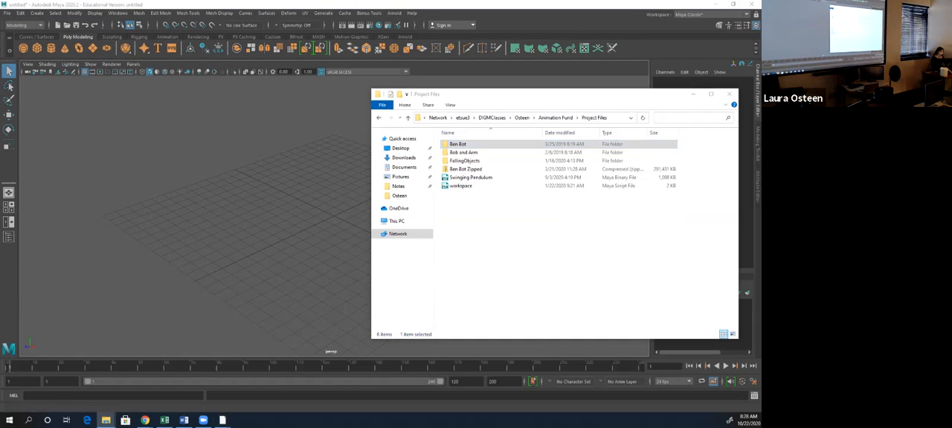
double_click(459, 145)
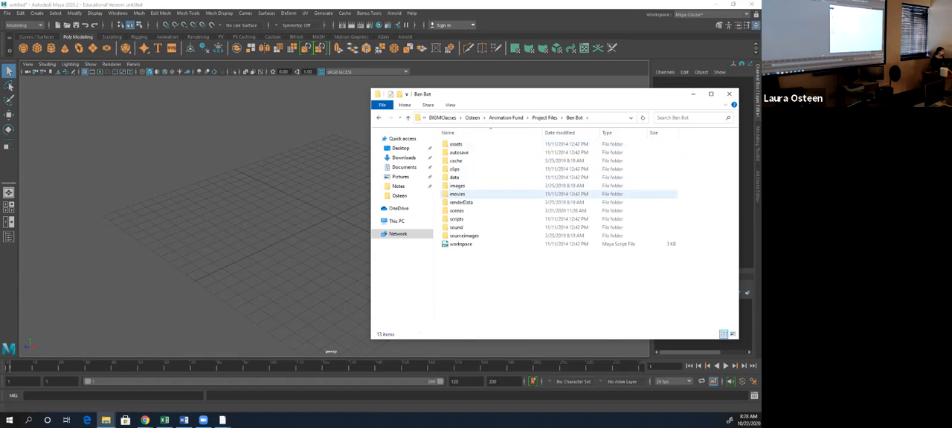
double_click(457, 210)
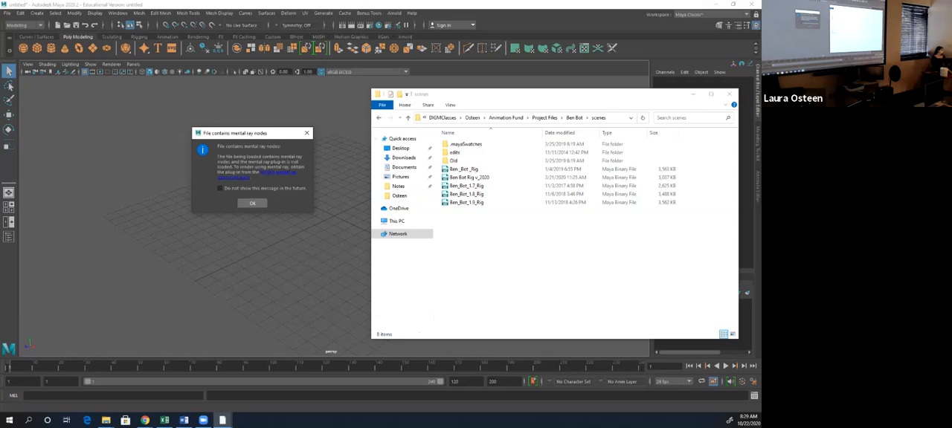
- Acknowledge the mental ray and color management messages, and examine the whole Ben Bot robot in the perspective view
left_click(252, 203)
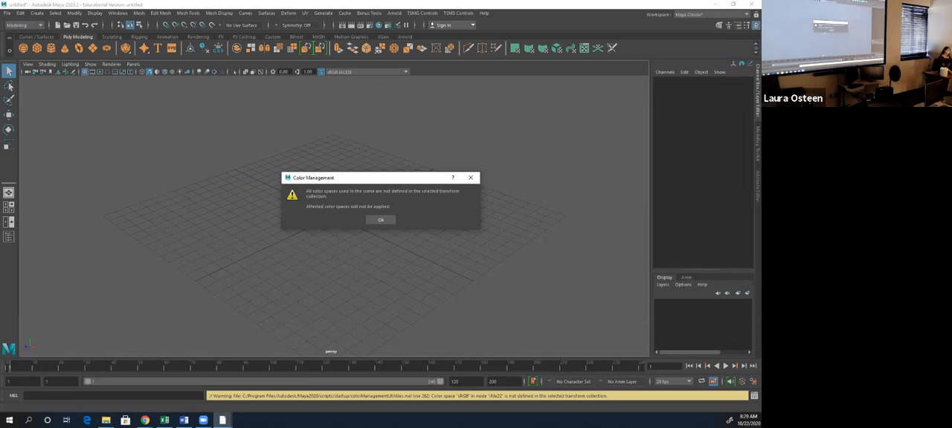
left_click(380, 221)
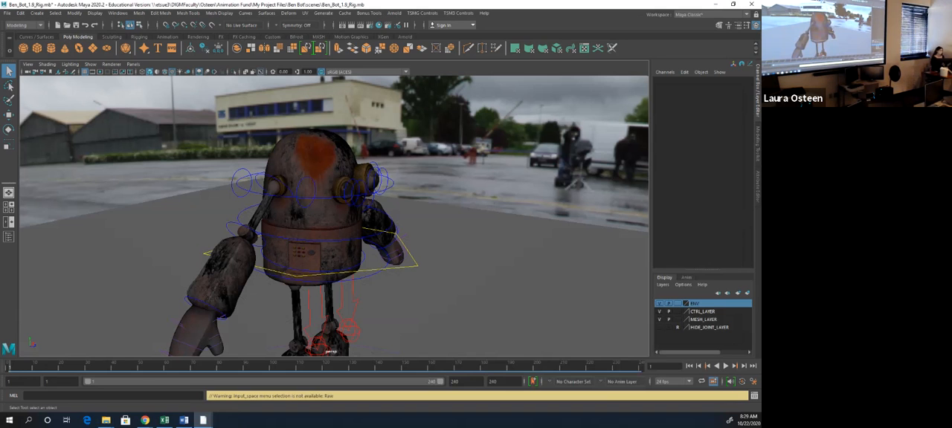
scroll(334, 216, "down", 1)
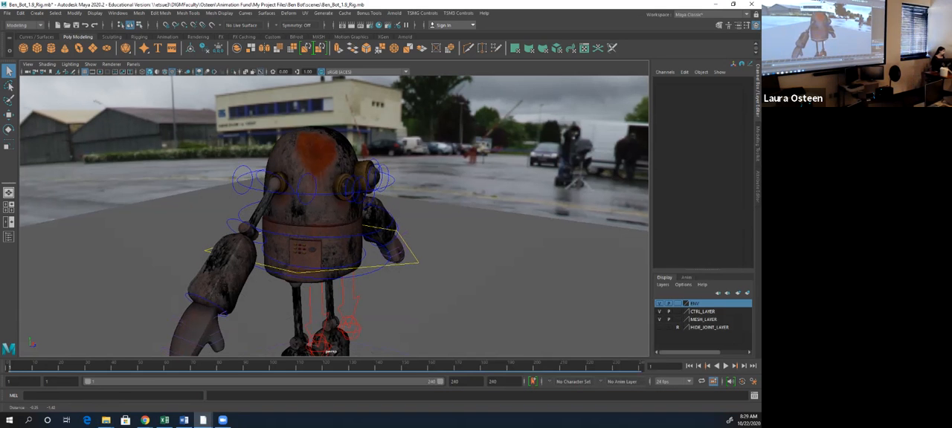
middle_click_drag(327, 268, 331, 195, "alt")
scroll(334, 216, "down", 3)
scroll(334, 216, "down", 1)
left_click_drag(333, 216, 314, 231, "alt")
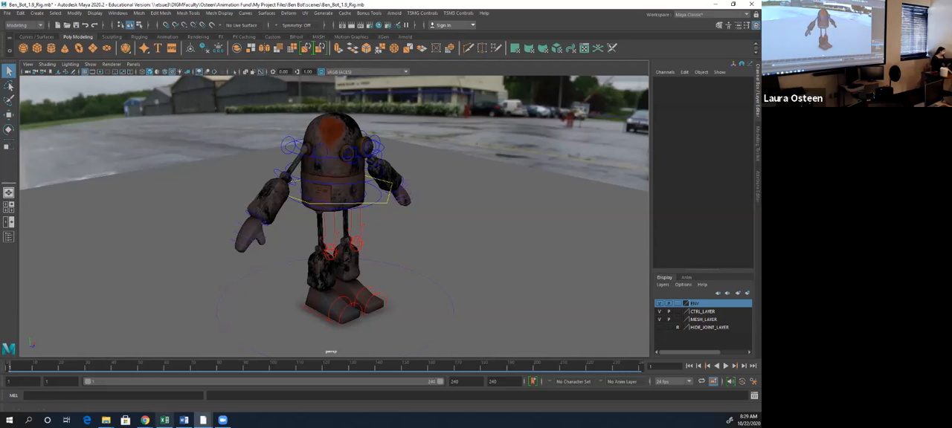
- Point out the Ben_Bot_1.9_Rig file in the scenes folder, and select the robot's right hand mesh in Maya
mouse_move(106, 421)
left_click(72, 386)
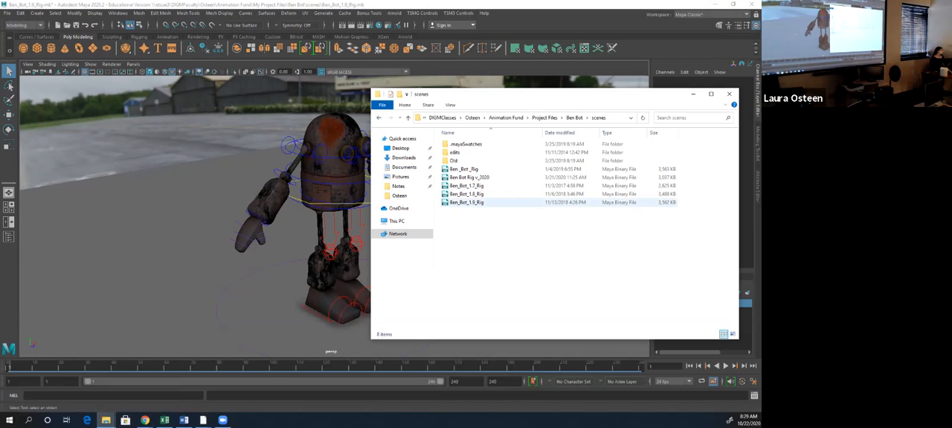
double_click(467, 202)
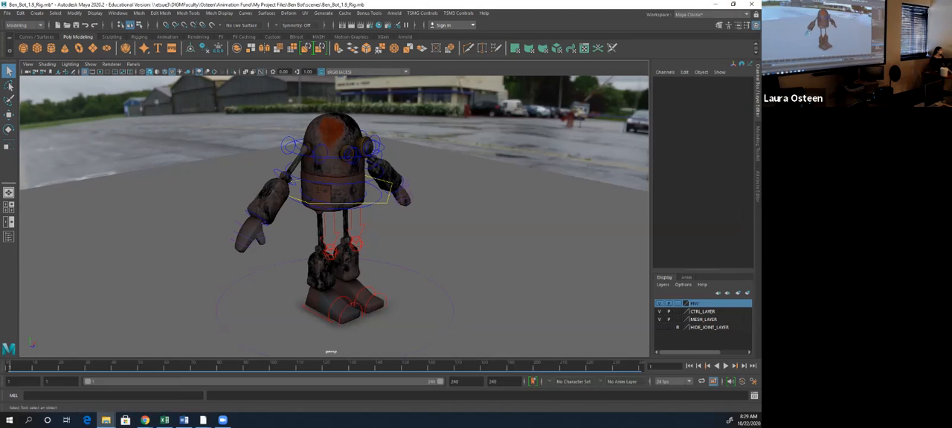
left_click(251, 234)
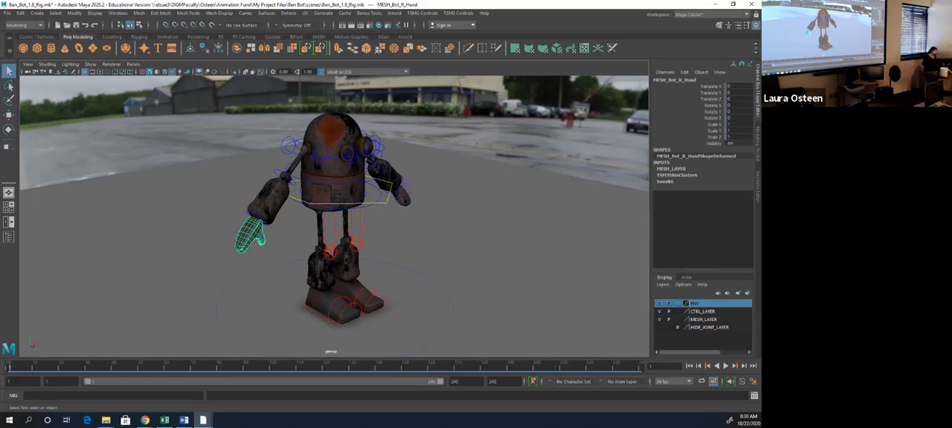
- Switch to File Explorer and compare the 1.7, 1.8, 1.9 and v_2020 Ben Bot rig files in the scenes folder
mouse_move(106, 421)
left_click(72, 387)
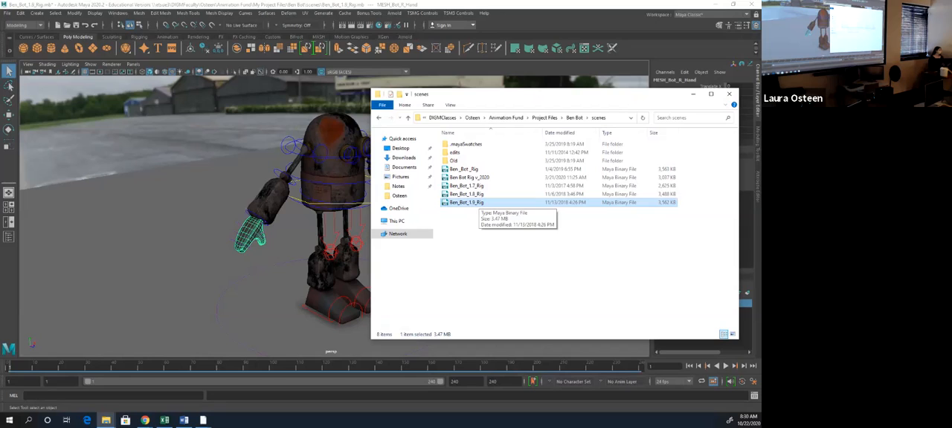
left_click(476, 186)
left_click(476, 194)
left_click(476, 186)
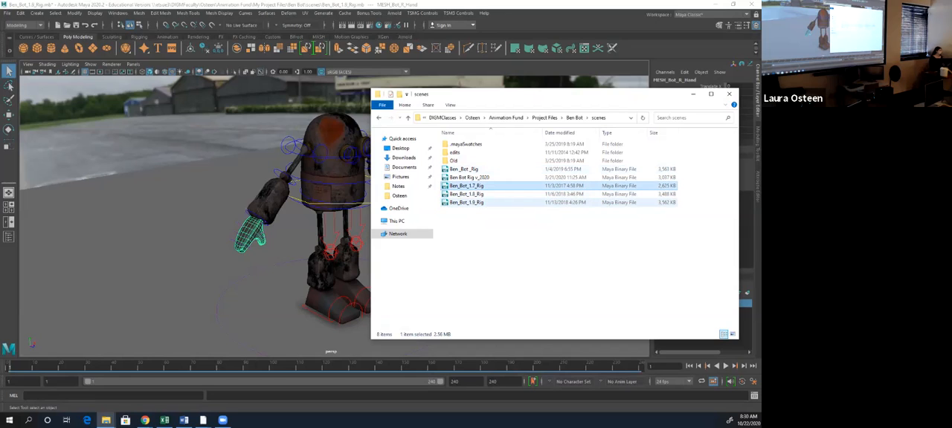
left_click(476, 178)
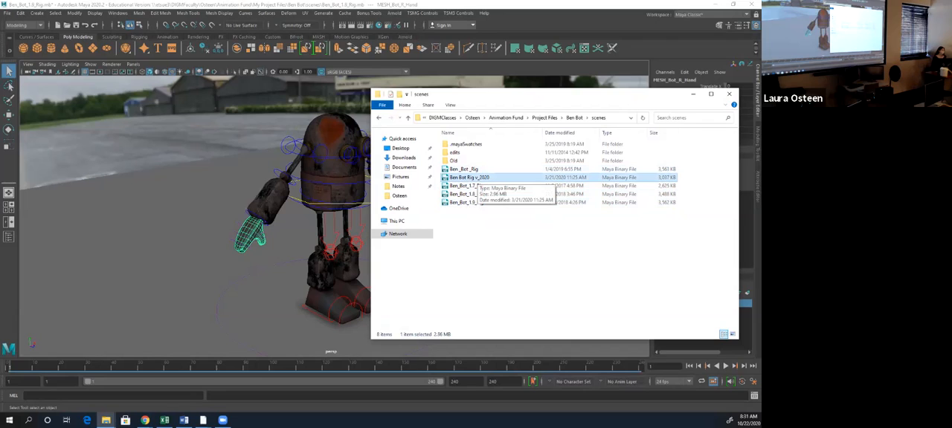
left_click(454, 202)
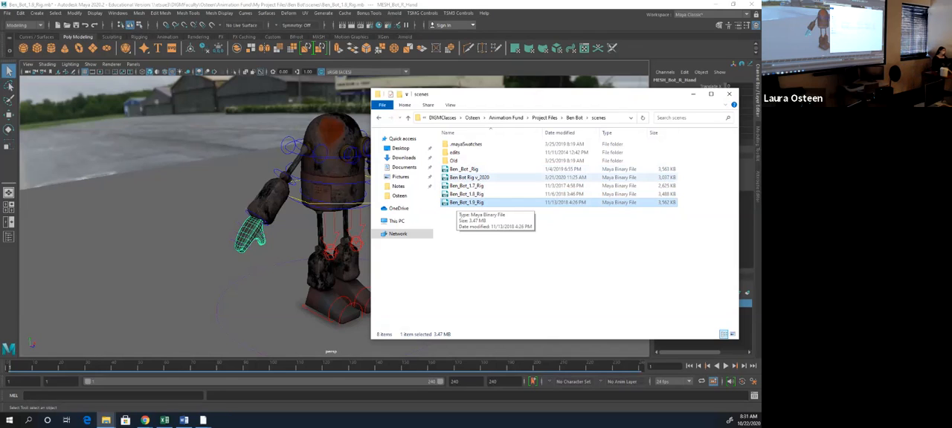
left_click(524, 185)
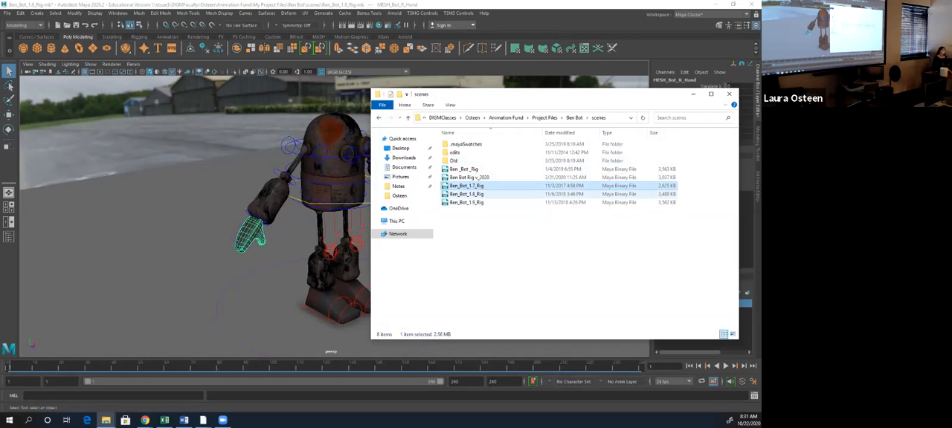
- Check the older rig versions in the Old folder, go back to scenes, and minimize File Explorer to return to Maya
double_click(456, 161)
left_click(465, 144)
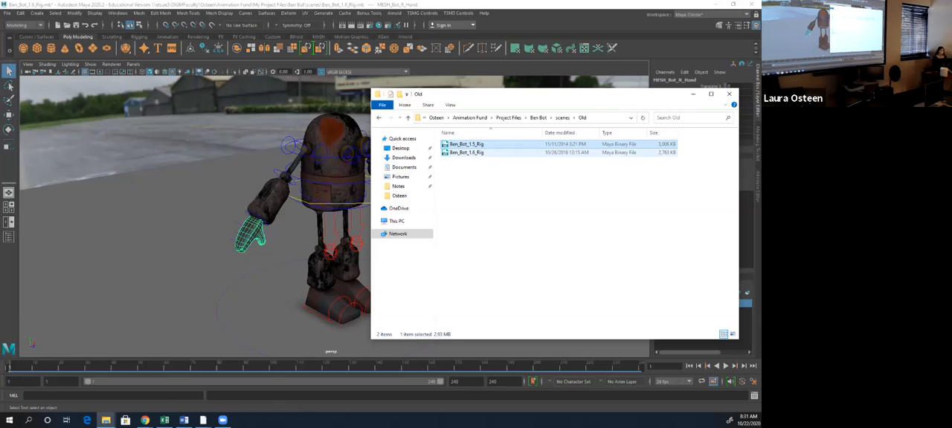
left_click(563, 118)
left_click(554, 256)
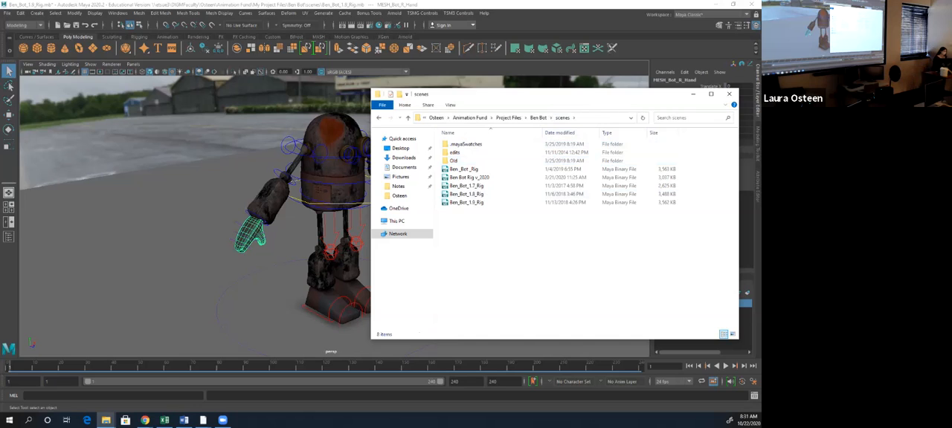
left_click(692, 94)
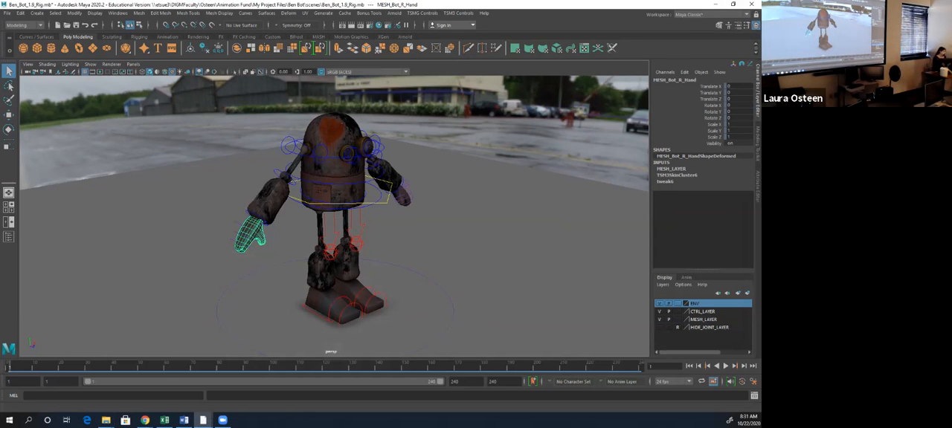
- Set the ENV and MESH_LAYER display layers to Reference, and toggle the HIDE_JOINT_LAYER visibility on and back off
mouse_move(335, 215)
left_mouse_down("alt")
mouse_move(476, 223)
mouse_move(498, 242)
mouse_move(357, 241)
mouse_move(338, 216)
left_mouse_up("alt")
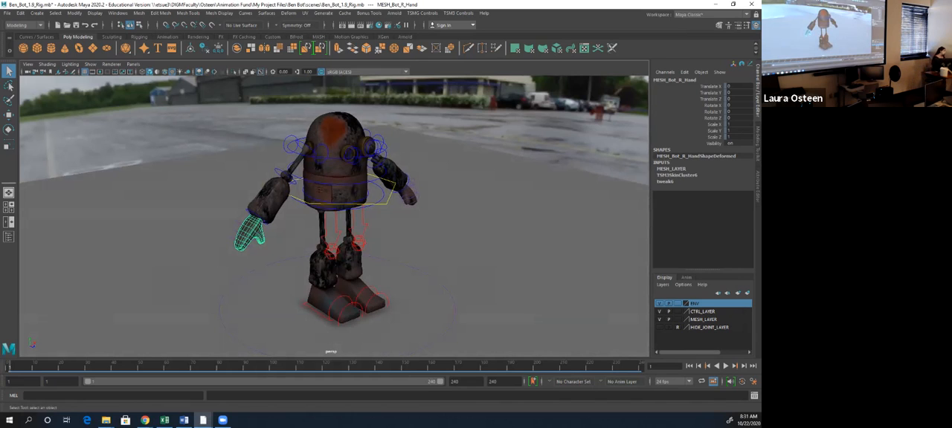
scroll(335, 216, "up", 1)
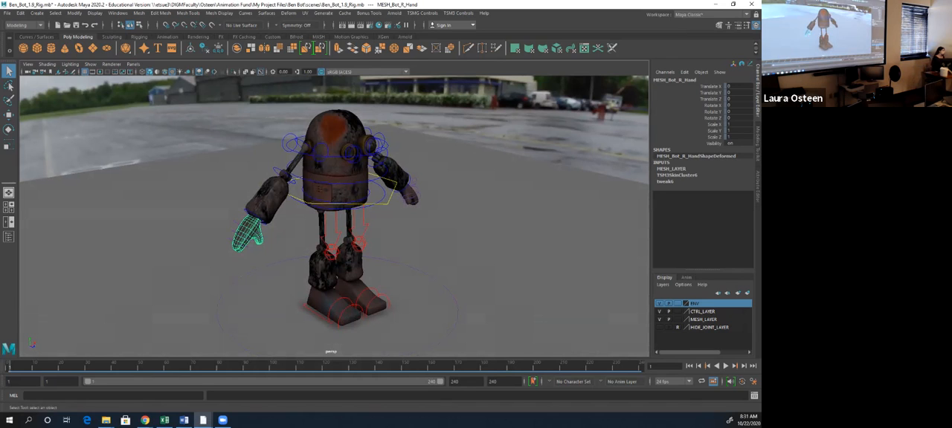
left_click(223, 257)
left_click_drag(334, 223, 357, 216, "alt")
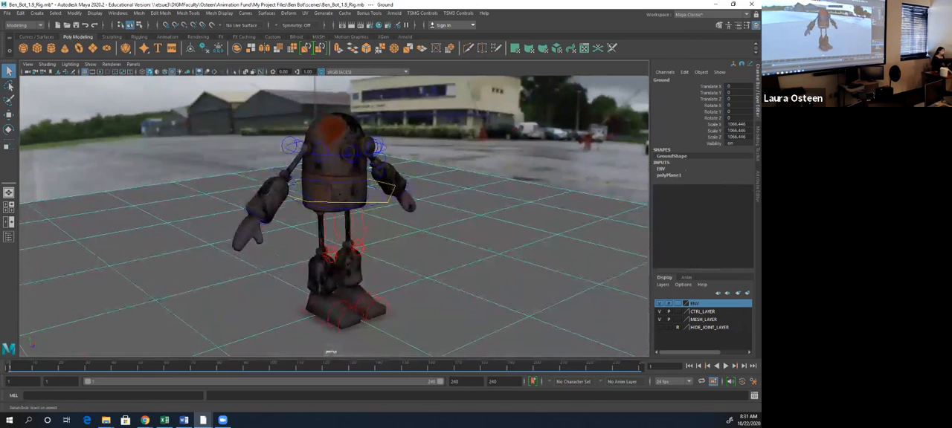
left_click(677, 319)
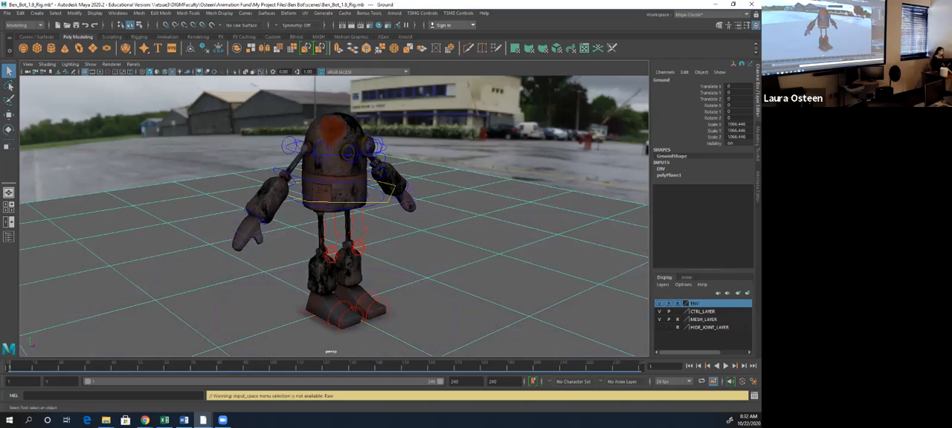
left_click(660, 328)
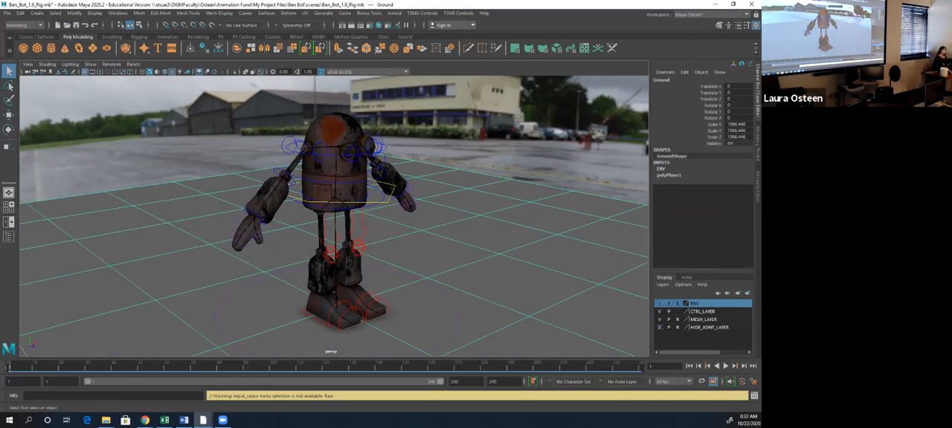
left_click(659, 328)
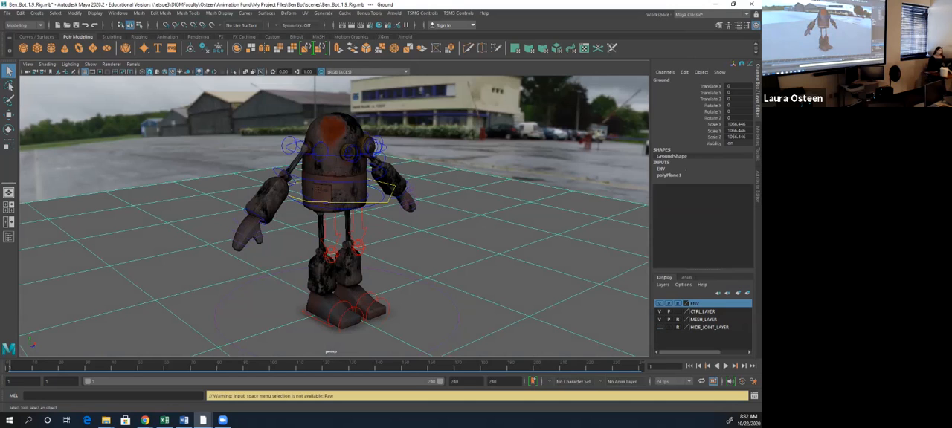
- Highlight CTRL_LAYER, test-select the robot's upper body and lower spine controls, and clear the selection
left_click(703, 312)
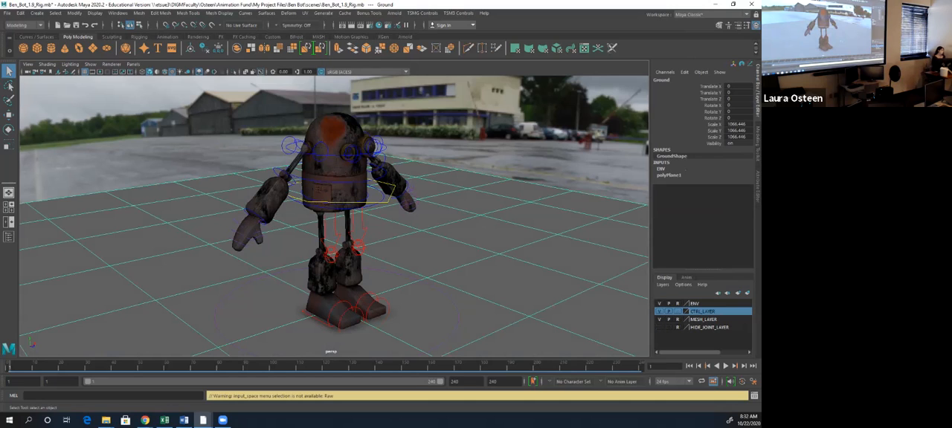
left_click(435, 231)
left_click(392, 195)
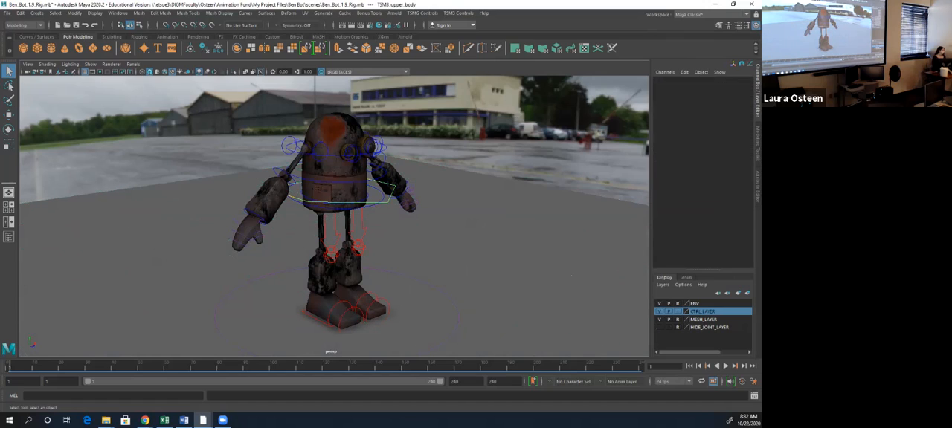
left_click(378, 203)
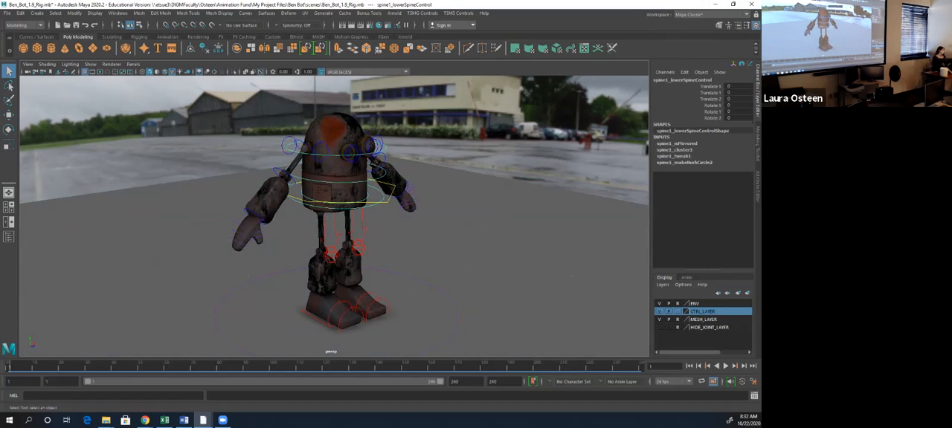
left_click(541, 300)
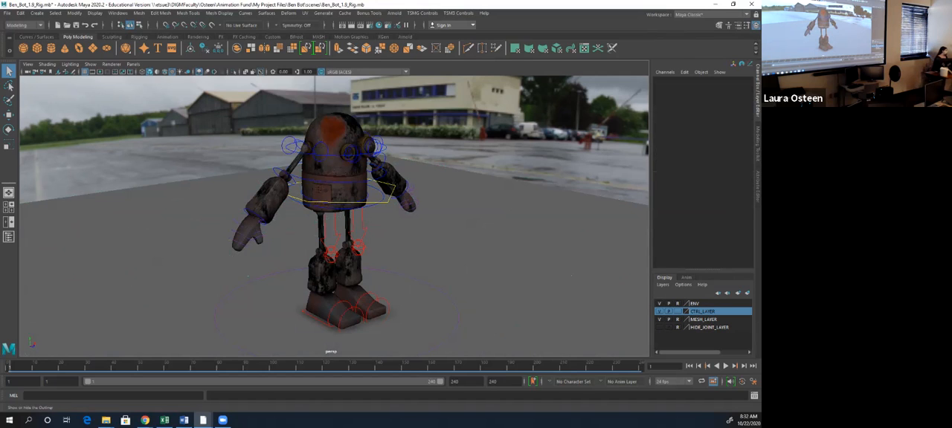
- Show the Outliner, expand the TSM3Controls set and review its list of rig controls
left_click(9, 237)
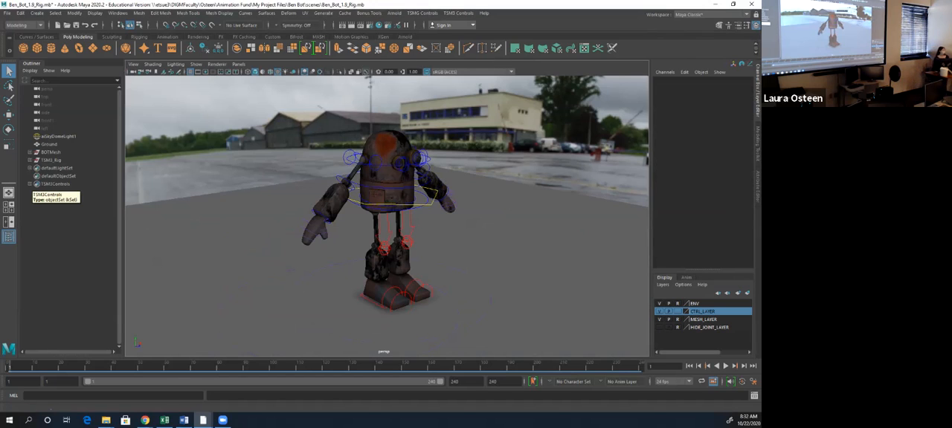
left_click(46, 183)
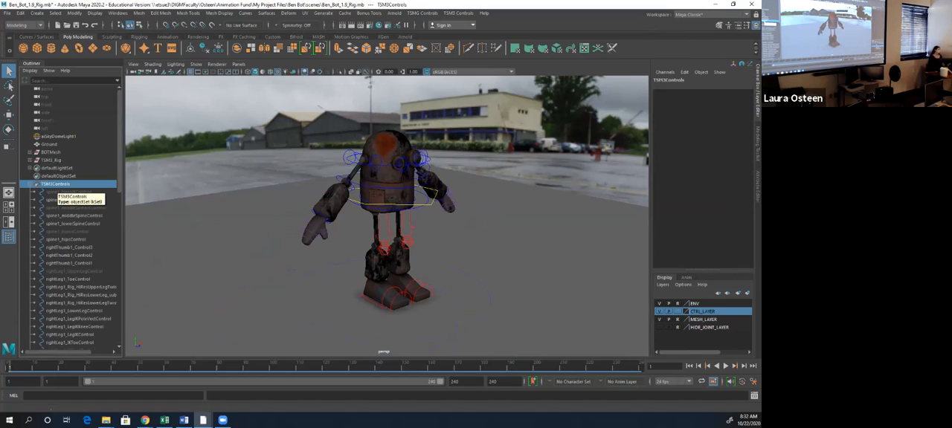
scroll(67, 199, "down", 10)
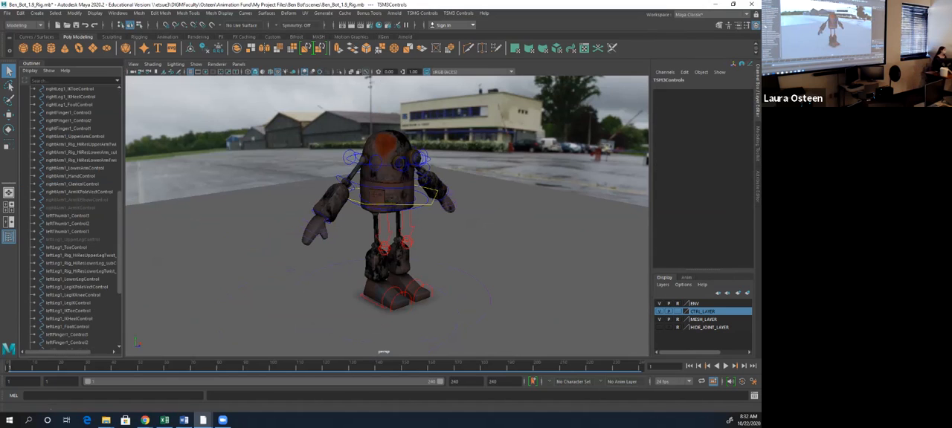
scroll(67, 216, "down", 5)
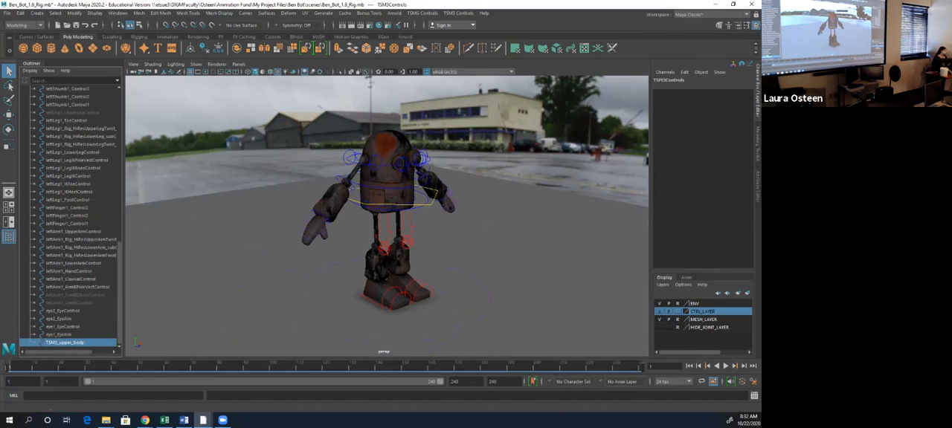
key("Up")
key("Up")
key("Up")
key("Up")
key("Up")
key("Up")
key("Up")
key("Up")
key("Up")
key("Up")
key("Up")
key("Up")
key("Up")
key("Up")
key("Up")
key("Up")
key("Up")
key("Up")
key("Up")
key("Up")
key("Up")
key("Up")
key("Up")
key("Up")
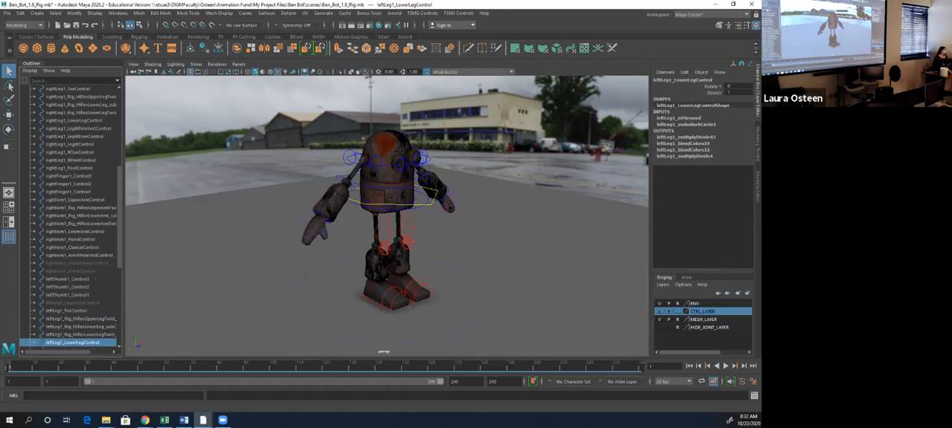
- Select the full range of controls from spine1_torsoIKControl to TSM3_upper_body in the Outliner, and reselect the TSM3Controls set
scroll(74, 215, "up", 9)
left_click(72, 128)
scroll(72, 215, "down", 11)
scroll(72, 216, "down", 5)
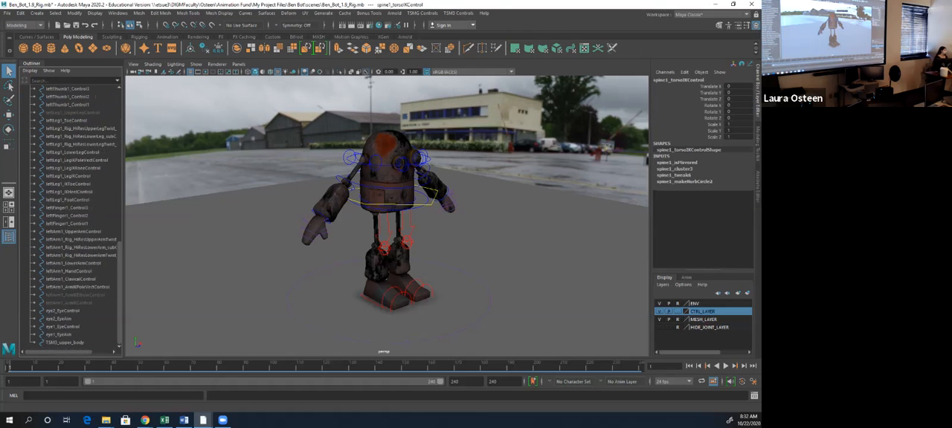
left_click(65, 343, "shift")
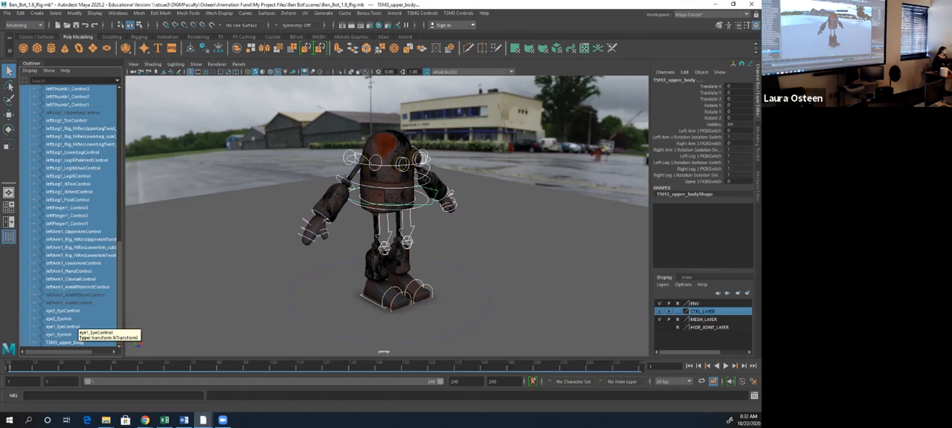
scroll(74, 326, "up", 16)
left_click(56, 184)
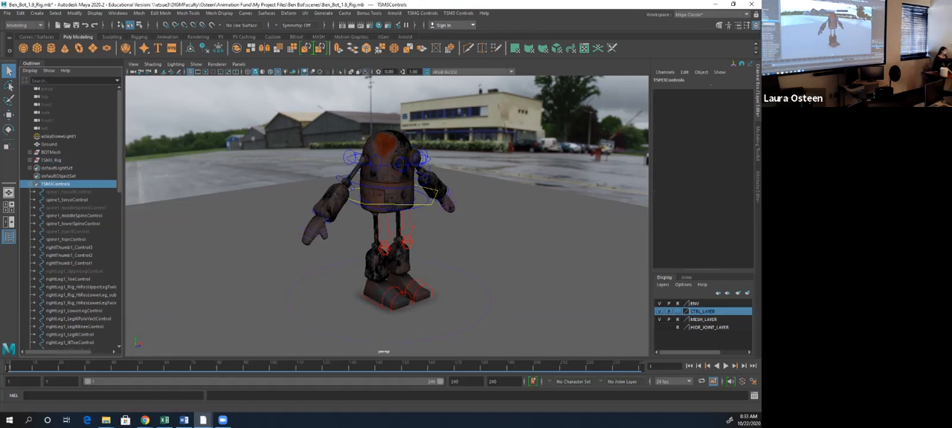
- Get closer to the robot's right arm, test-rotate rightArm1_HandControl, and undo the rotation
scroll(386, 215, "up", 2)
scroll(387, 215, "up", 2)
left_click_drag(386, 216, 368, 232, "alt")
scroll(387, 216, "up", 3)
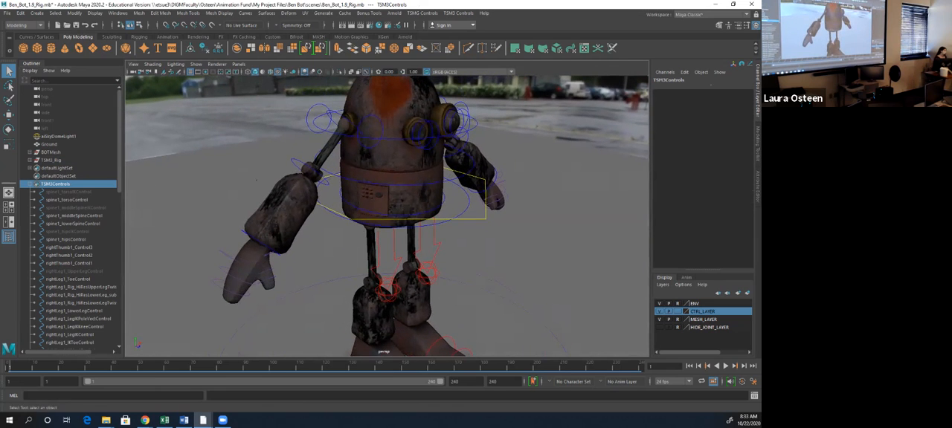
left_click(246, 236)
key("e")
left_click_drag(228, 233, 229, 256)
key("ctrl+z")
key("ctrl+z")
key("ctrl+z")
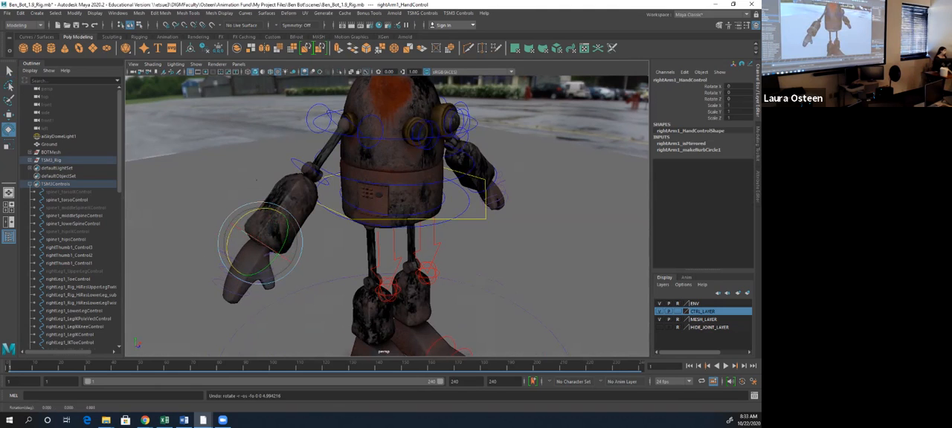
- Test-rotate rightArm1_UpperArmControl in Z to raise the right arm, and undo the rotation
left_click(313, 130)
left_click_drag(316, 133, 319, 111)
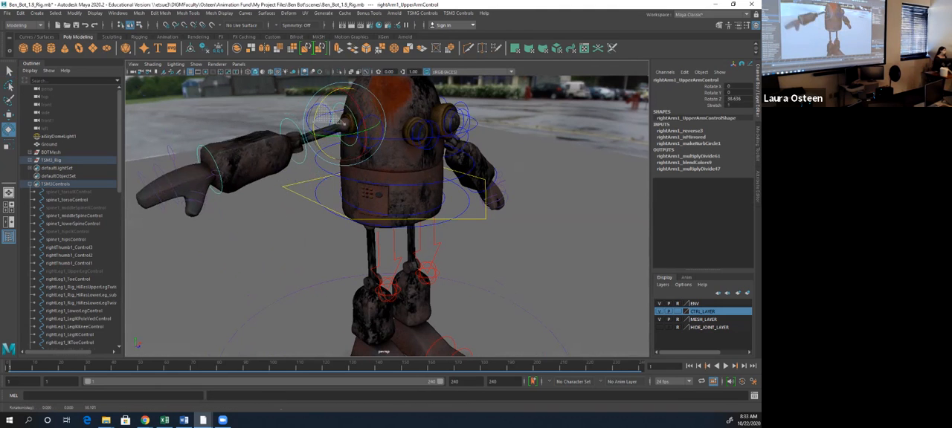
key("ctrl+z")
key("ctrl+z")
- Test-rotate rightFinger1_Control2 in Z to bend the right hand's fingers, and undo the rotation
left_click(216, 269)
left_click_drag(218, 250, 195, 275)
key("ctrl+z")
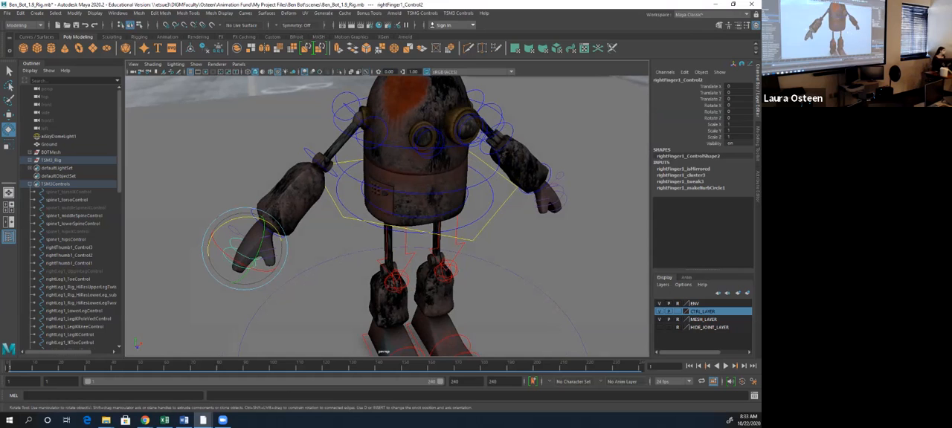
key("ctrl+z")
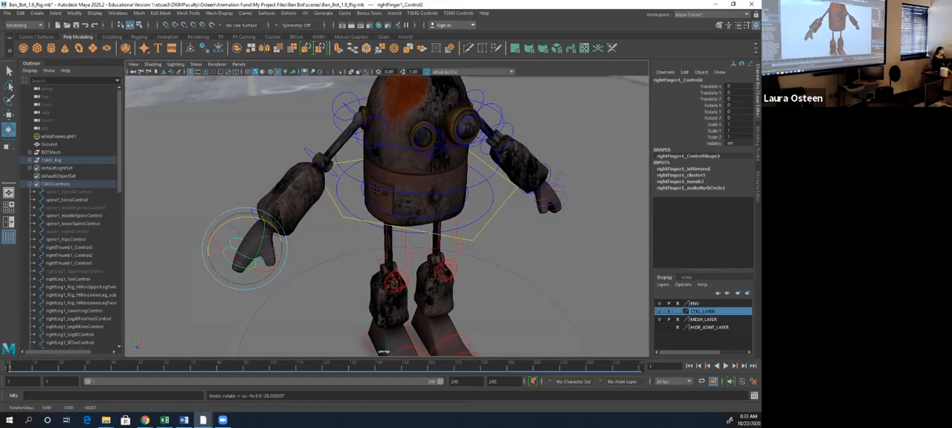
- Test-rotate the eye2_EyeAim control in Y, and undo the rotation
left_click_drag(387, 216, 357, 216, "alt")
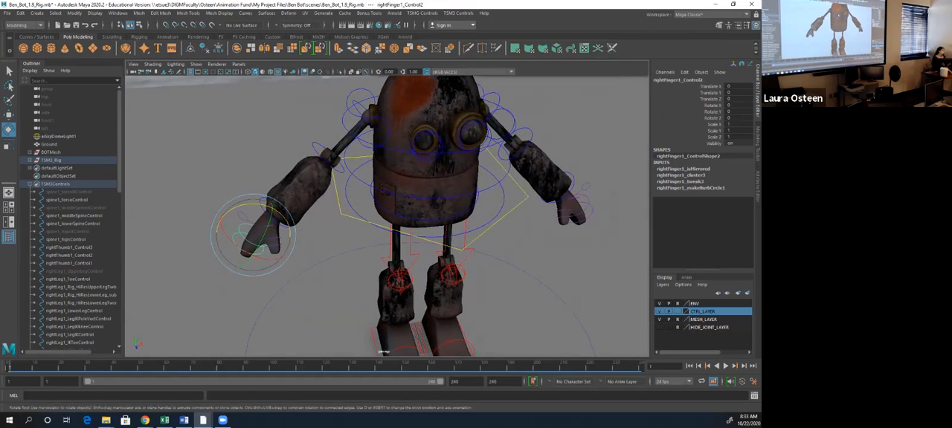
left_click(429, 153)
mouse_move(429, 162)
left_mouse_down()
mouse_move(412, 161)
mouse_move(444, 162)
mouse_move(407, 161)
mouse_move(437, 162)
mouse_move(418, 162)
left_mouse_up()
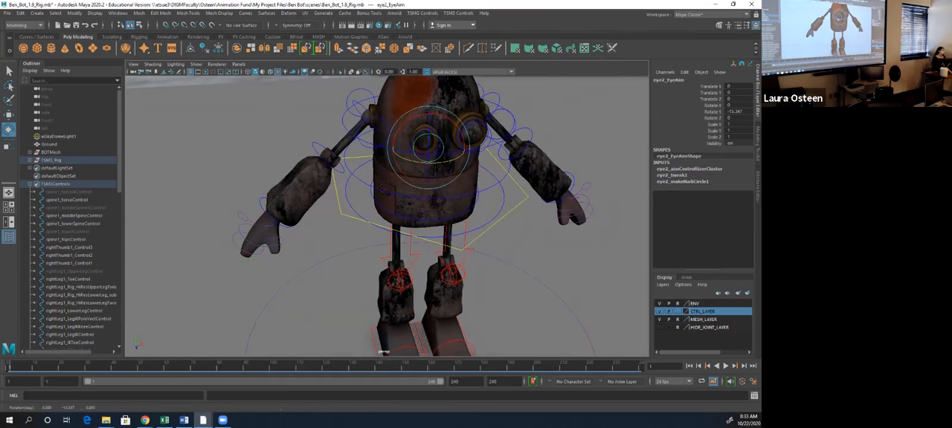
key("ctrl+z")
- Rotate eye2_EyeControl around several axes, clear the selection, and undo the most recent eye rotations
left_click(473, 141)
left_click(470, 136)
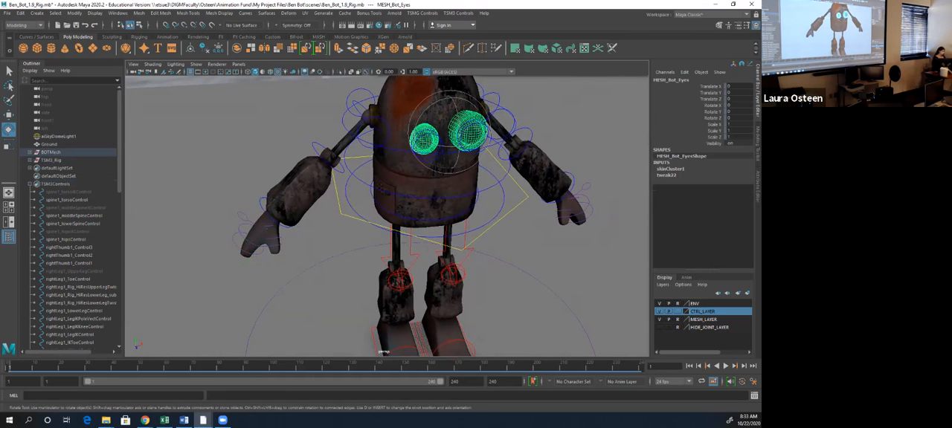
left_click(533, 141)
left_click_drag(520, 149, 587, 148, "alt")
left_click(439, 143)
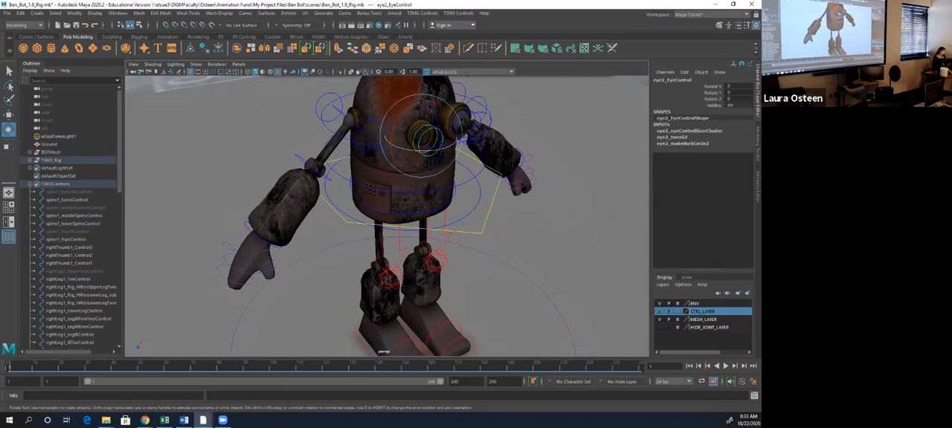
left_click_drag(437, 146, 394, 145)
left_click_drag(425, 111, 421, 131)
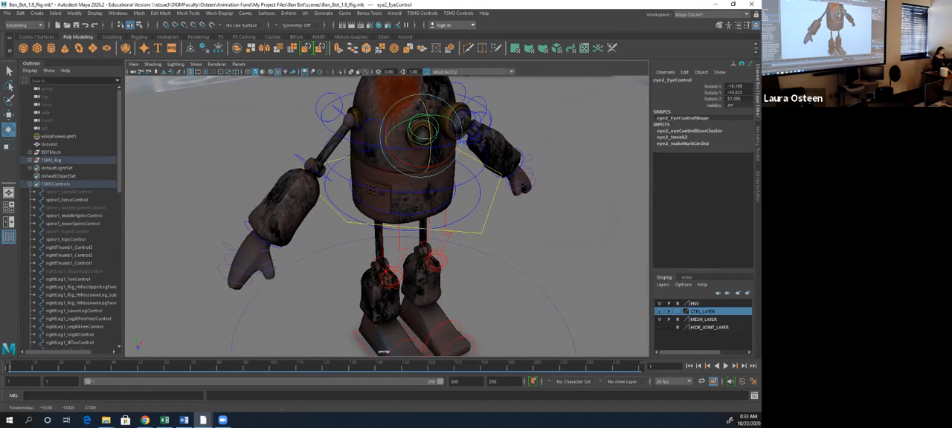
left_click(546, 123)
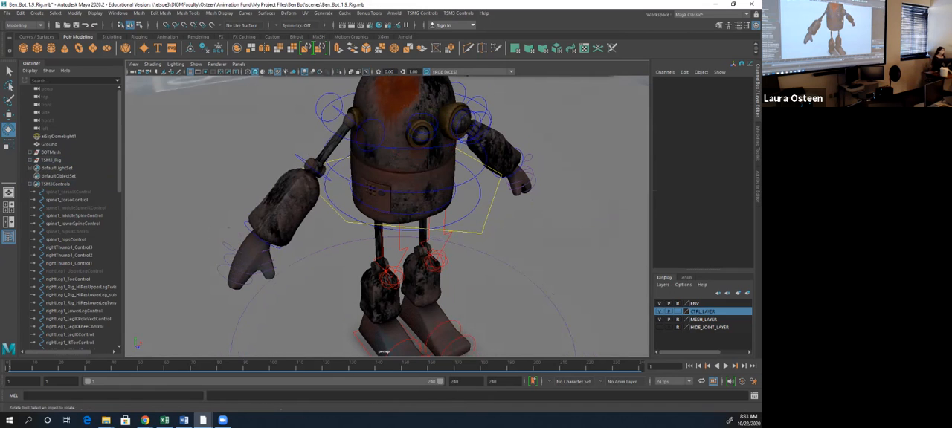
key("ctrl+z")
key("ctrl+z")
key("ctrl+z")
- Test-rotate spine1_torsoControl in X, undo the rotation, and clear the selection
left_click_drag(483, 185, 394, 189, "alt")
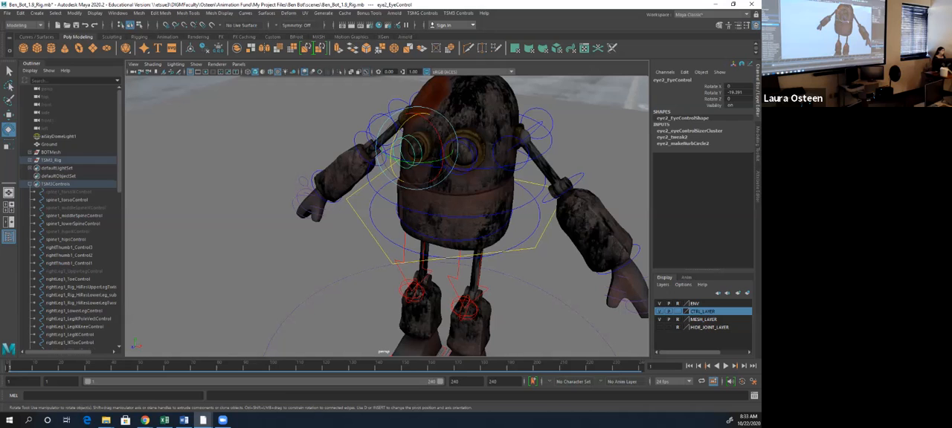
left_click(521, 161)
mouse_move(471, 145)
left_mouse_down()
mouse_move(482, 142)
mouse_move(467, 135)
mouse_move(489, 140)
mouse_move(469, 144)
mouse_move(489, 140)
left_mouse_up()
key("ctrl+z")
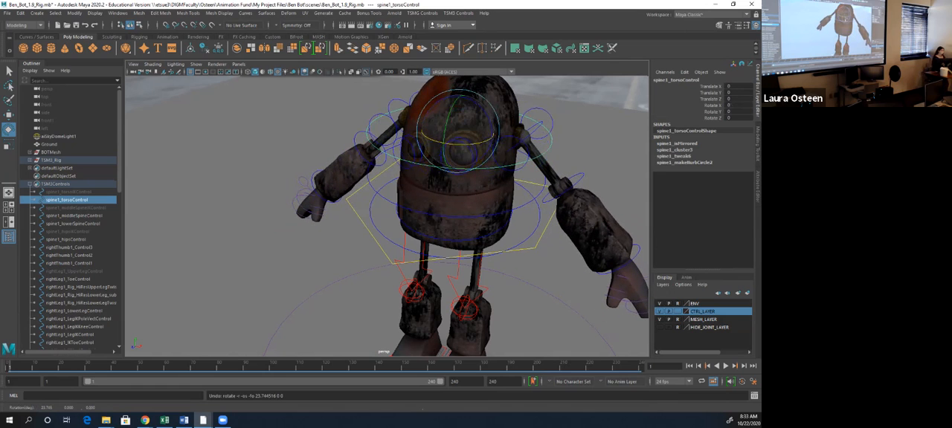
left_click(573, 145)
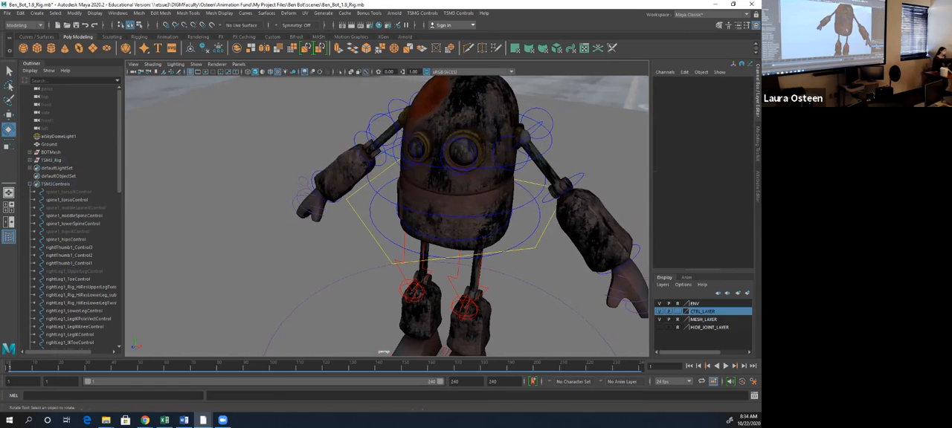
- Test-rotate spine1_middleSpineControl in X and try the controls around the robot's waist, undoing each change
left_click(529, 197)
mouse_move(473, 187)
left_mouse_down()
mouse_move(461, 187)
mouse_move(483, 184)
mouse_move(469, 187)
left_mouse_up()
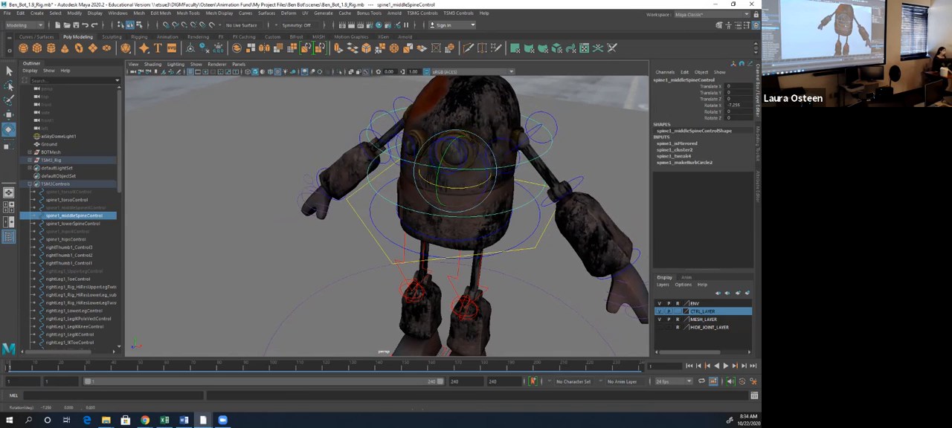
key("ctrl+z")
left_click(478, 256)
left_click_drag(482, 249, 409, 260, "alt")
key("ctrl+z")
left_click(519, 236)
key("ctrl+z")
- Test-rotate leftArm1_ClavicalControl in both directions at the left shoulder, and undo the rotations
left_click(587, 160)
left_click(547, 175)
left_click_drag(473, 179, 471, 181)
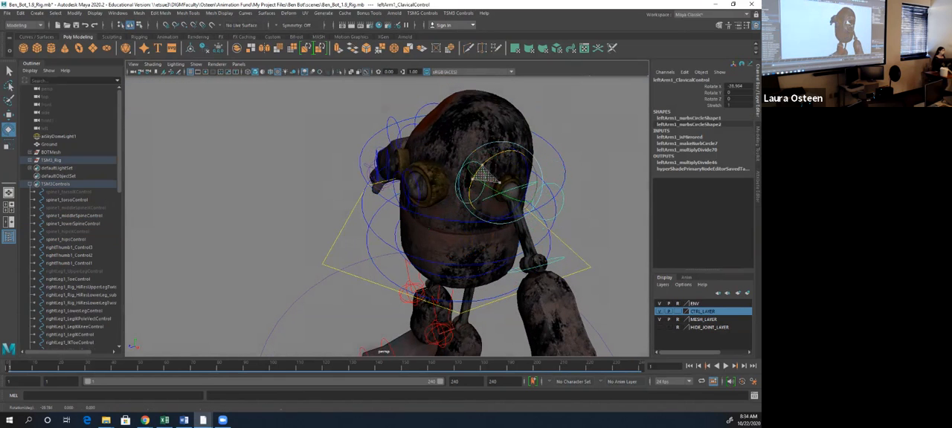
left_click_drag(473, 175, 500, 181)
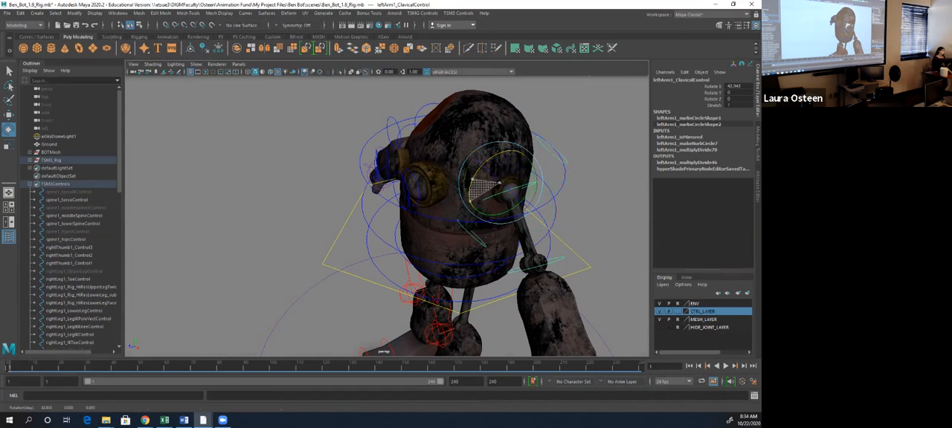
key("ctrl+z")
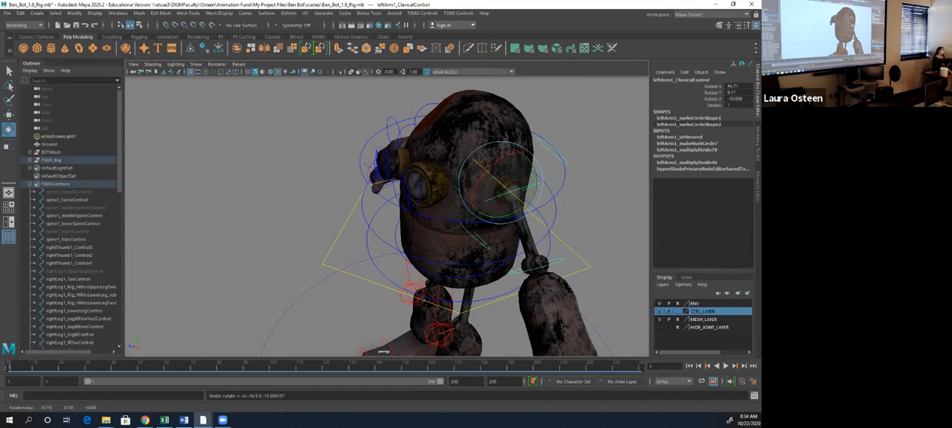
- From a front view, test-rotate the circular control around the robot's lower torso, and undo the rotation
left_click_drag(431, 231, 526, 186, "alt")
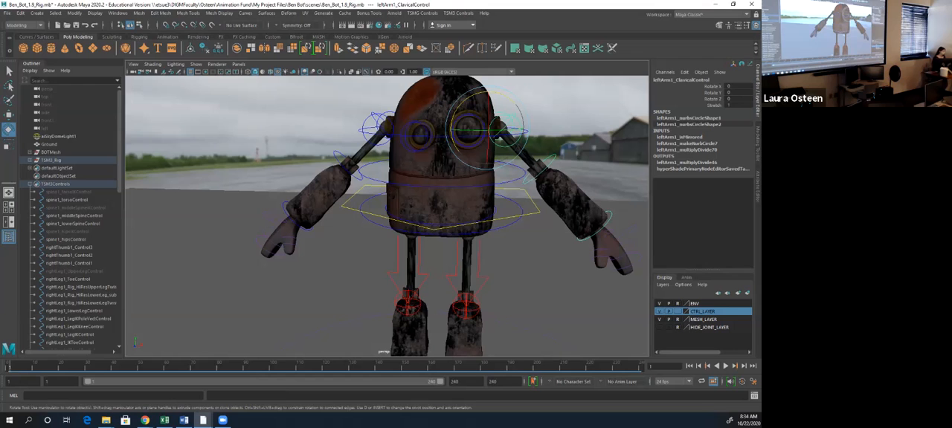
left_click(522, 213)
left_click_drag(470, 215, 480, 230)
key("ctrl+z")
- Test-move the TSM3_upper_body control sideways and vertically, and undo both moves
left_click(513, 226)
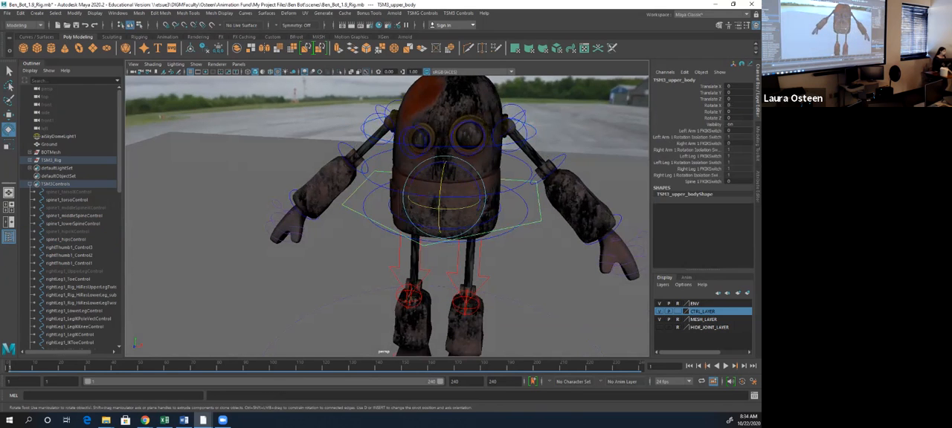
key("w")
left_click_drag(468, 196, 485, 200)
scroll(480, 200, "down", 3)
left_click_drag(436, 168, 436, 200)
key("ctrl+z")
key("ctrl+z")
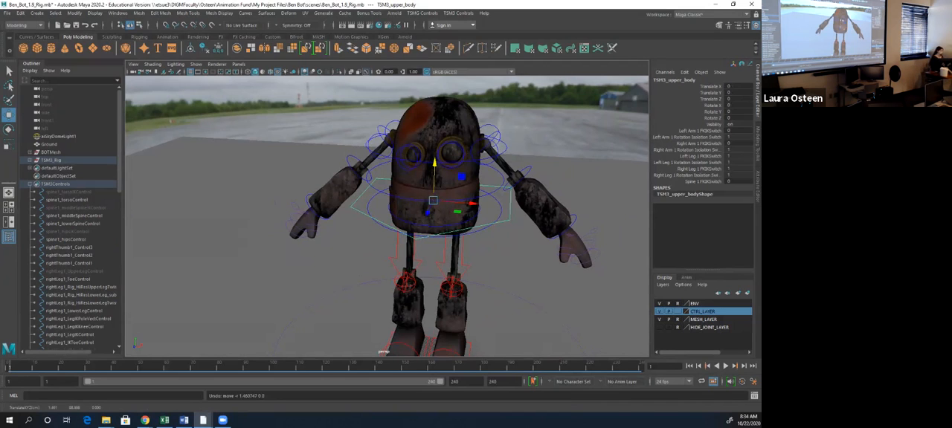
- Lower the TSM3_upper_body control slightly in Y so the robot's knees bend
middle_click_drag(439, 256, 439, 148, "alt")
left_click_drag(439, 148, 368, 160, "alt")
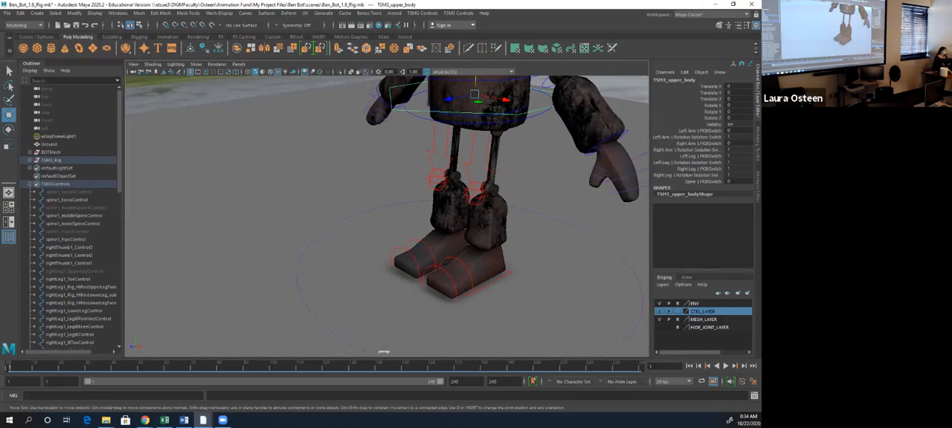
left_click_drag(475, 84, 475, 98)
- Test-move the right leg's pole vector control at the knee, and undo the move
left_click(421, 180)
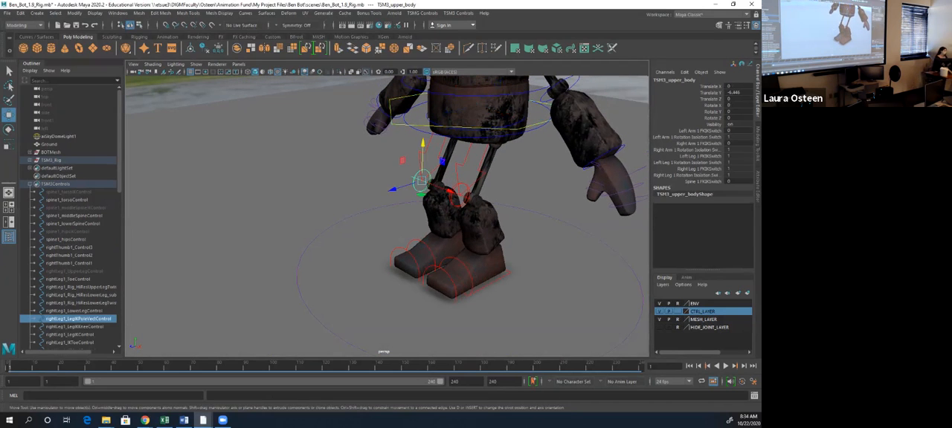
mouse_move(450, 191)
left_mouse_down()
mouse_move(466, 201)
mouse_move(453, 194)
left_mouse_up()
key("ctrl+z")
- Test-rotate rightLeg1_LegIKKneeControl to swing the right knee, and undo the rotations
left_click(422, 157)
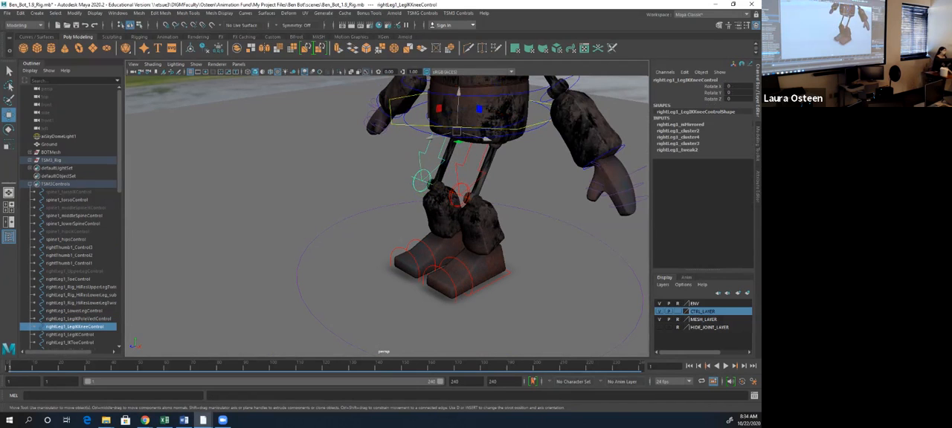
key("e")
left_click_drag(455, 131, 456, 121)
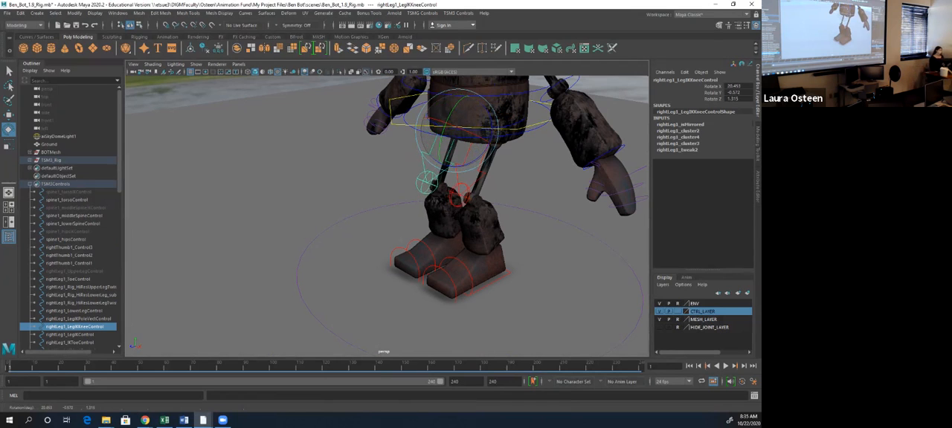
key("ctrl+z")
key("ctrl+z")
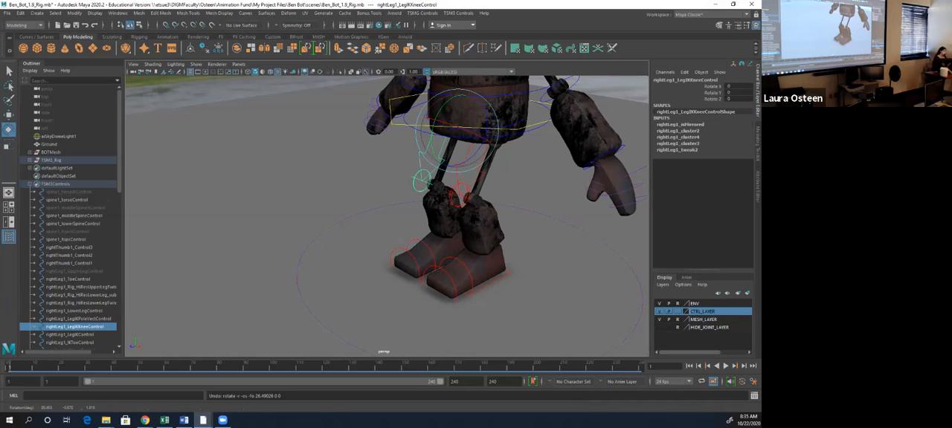
- Test-rotate rightLeg1_IKHeelControl and try the neighbouring control on the right foot, undoing each change
left_click(408, 251)
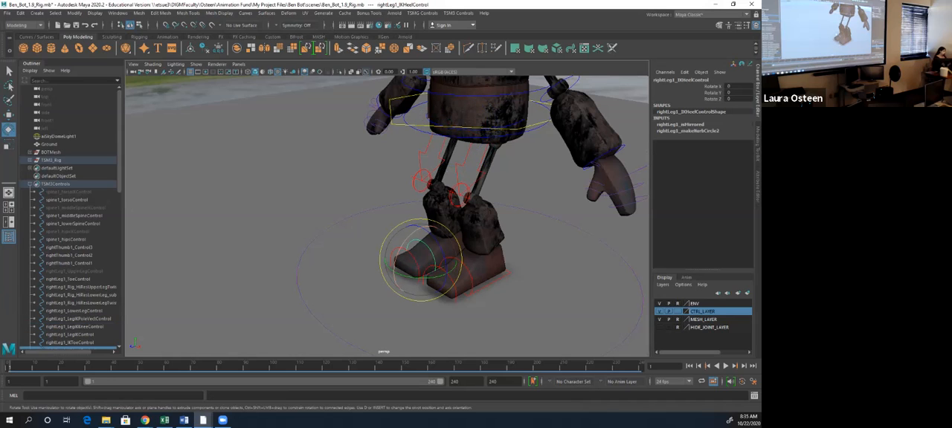
left_click_drag(398, 251, 377, 269)
key("ctrl+z")
left_click(366, 286)
left_click(394, 257)
key("ctrl+z")
- Test-move leftLeg1_LegIKControl upward and test-rotate it in X, undoing both changes to the left foot
left_click(490, 285)
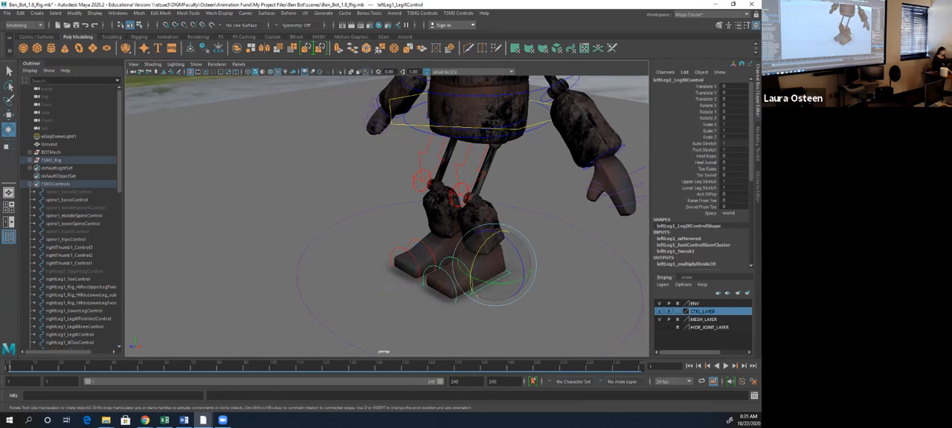
key("w")
left_click_drag(497, 232, 498, 213)
key("ctrl+z")
key("e")
left_click_drag(474, 262, 482, 247)
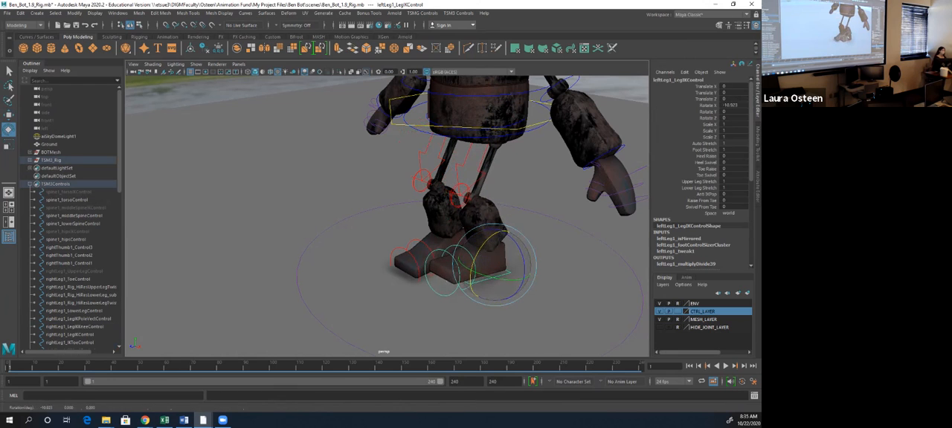
key("ctrl+z")
key("ctrl+z")
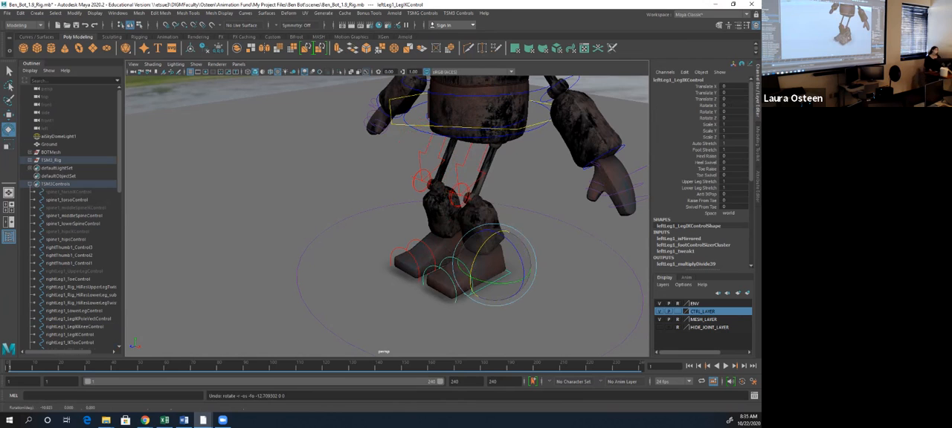
- Step back through the undo history from the left foot control and select the TSM3_upper_body control around the waist
key("ctrl+z")
key("ctrl+z")
key("ctrl+z")
key("ctrl+z")
key("ctrl+z")
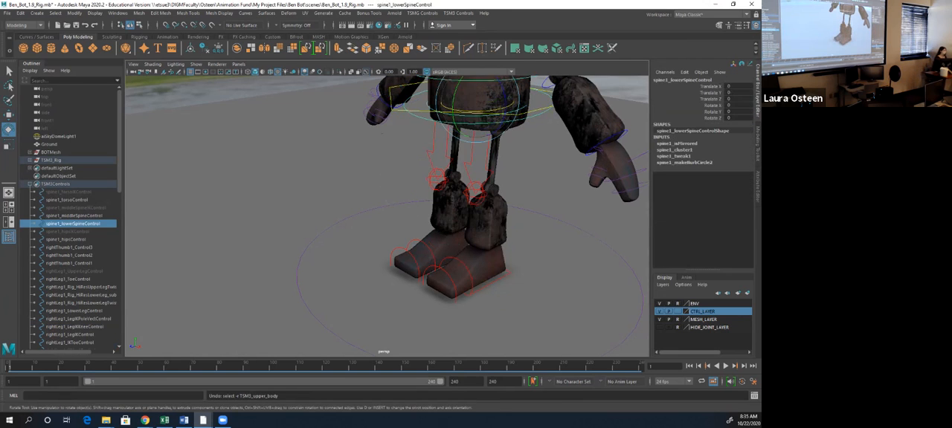
left_click(538, 134)
left_click(539, 112)
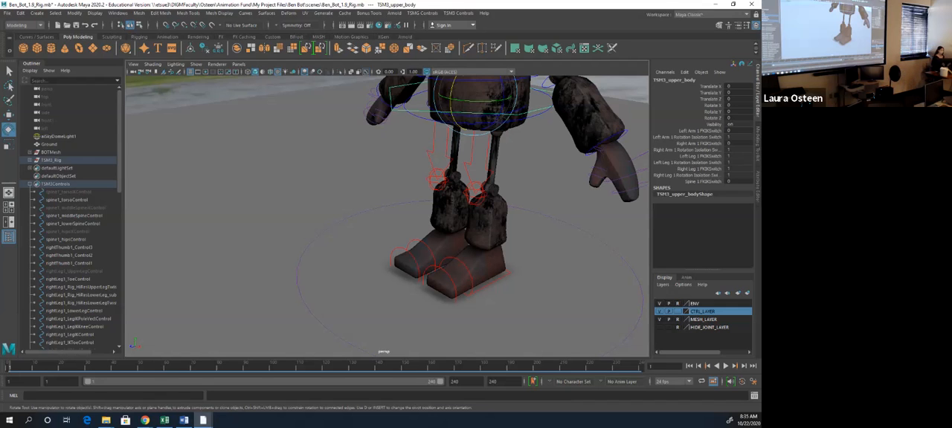
left_click_drag(476, 208, 420, 211, "alt")
scroll(387, 208, "down", 3)
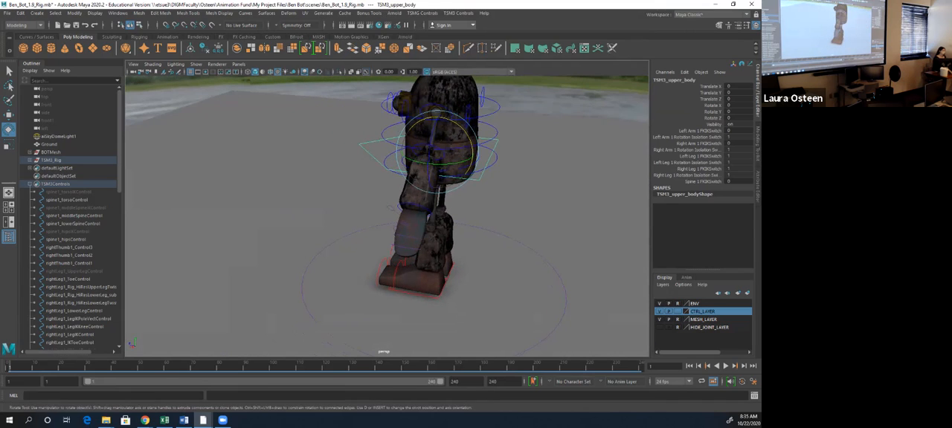
- With the spine in IK mode, test-rotate spine1_middleSpineIKControl and undo the rotations
key("ctrl+z")
left_click_drag(357, 208, 476, 202, "alt")
left_click(506, 245)
left_click(448, 124)
left_click_drag(430, 104, 444, 120)
key("ctrl+z")
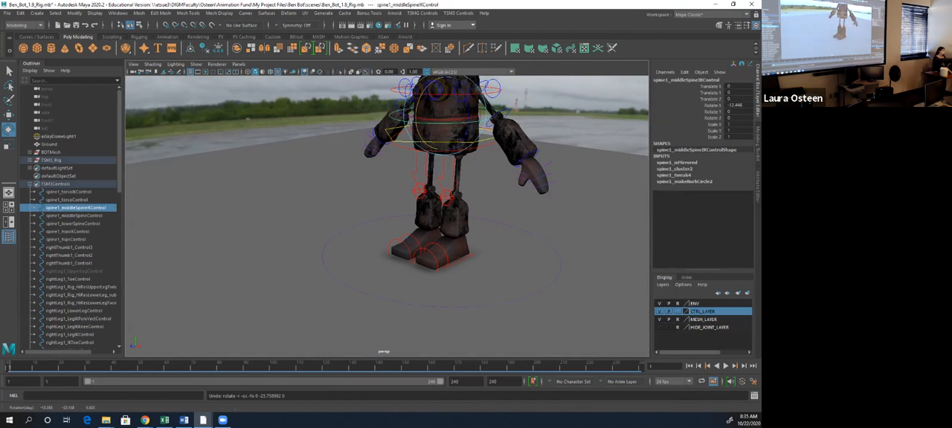
left_click_drag(446, 178, 476, 190, "alt")
right_click_drag(476, 190, 520, 187, "alt")
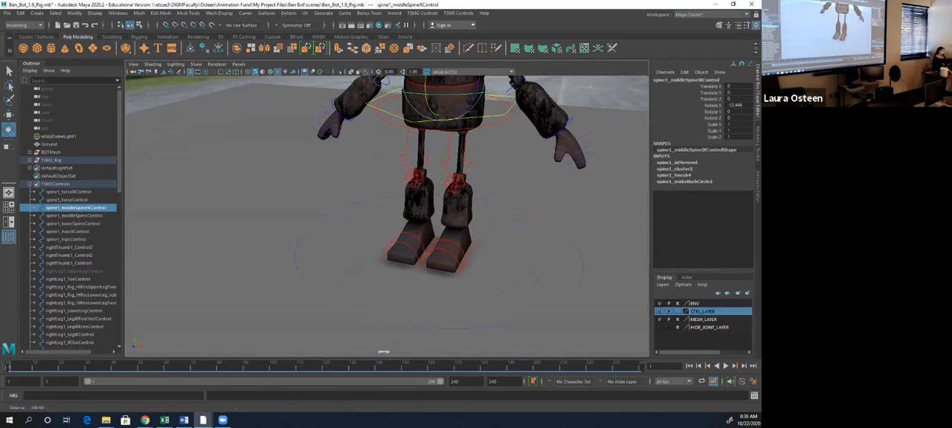
middle_click_drag(521, 187, 512, 234, "alt")
key("ctrl+z")
- Test-move spine1_middleSpineIKControl sideways in X, and undo back to the TSM3_upper_body selection with the spine in FK
key("w")
left_click_drag(481, 117, 475, 116)
key("ctrl+z")
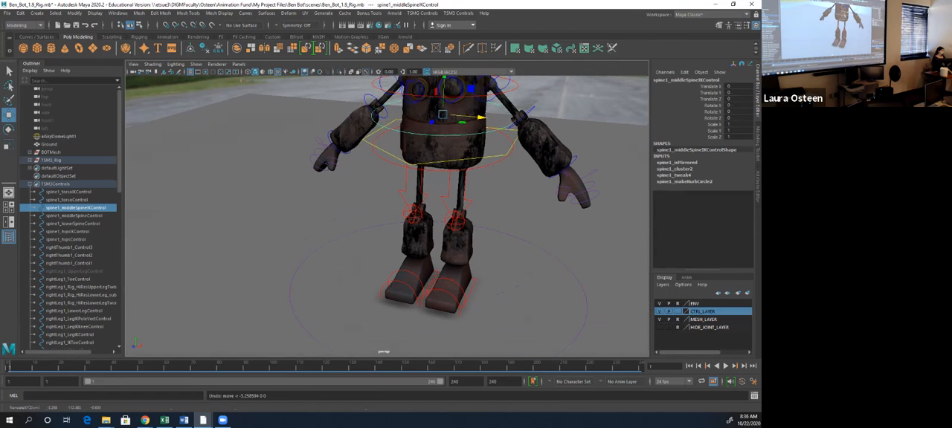
key("ctrl+z")
key("ctrl+z")
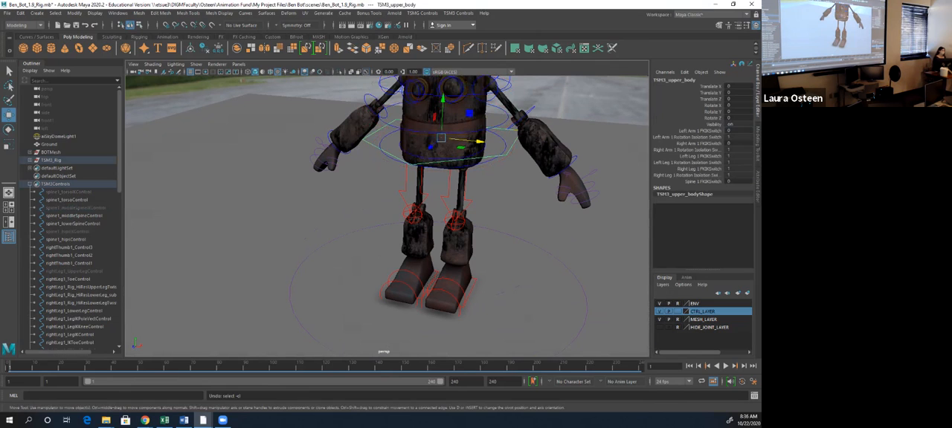
- With Left Arm 1 FKIKSwitch at 1, test-rotate leftArm1_ArmIKElbowControl in X and undo the rotations
left_click_drag(461, 216, 401, 225, "alt")
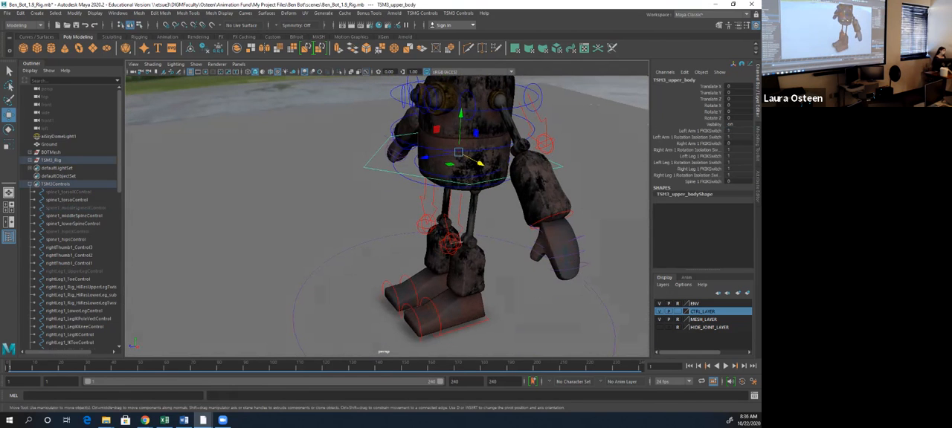
left_click_drag(461, 242, 299, 222, "alt")
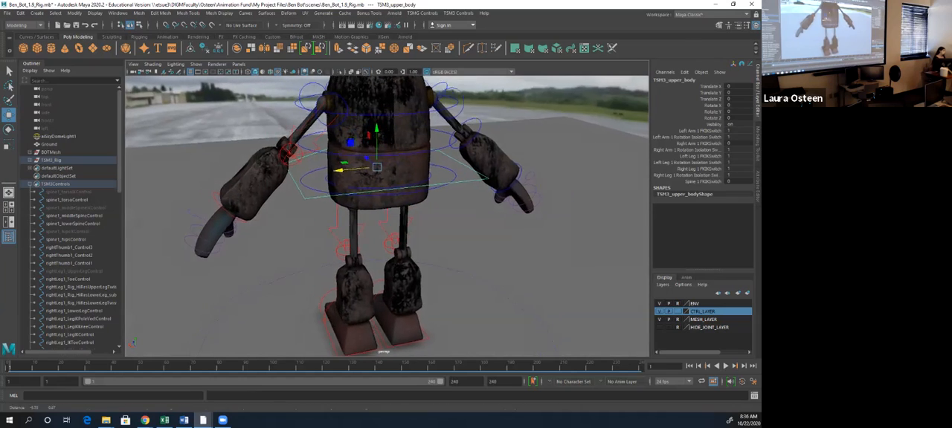
middle_click_drag(299, 222, 375, 229, "alt")
left_click(384, 108)
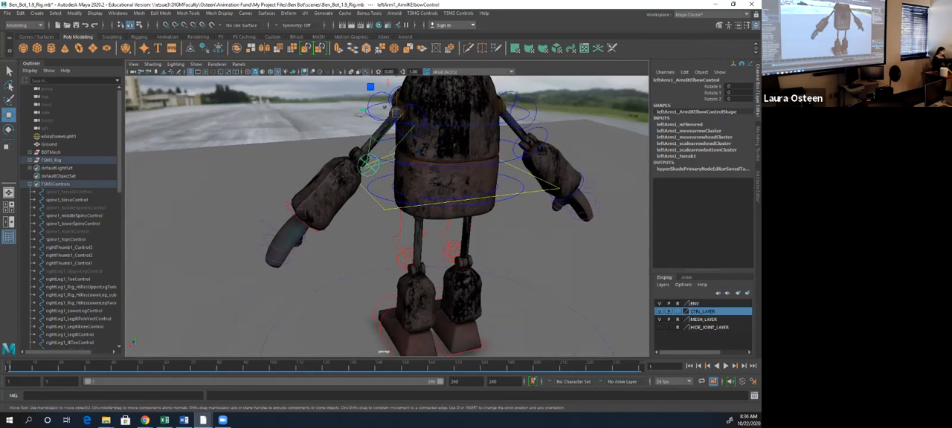
key("e")
mouse_move(387, 111)
left_mouse_down()
mouse_move(392, 119)
mouse_move(395, 110)
left_mouse_up()
key("ctrl+z")
key("ctrl+z")
key("ctrl+z")
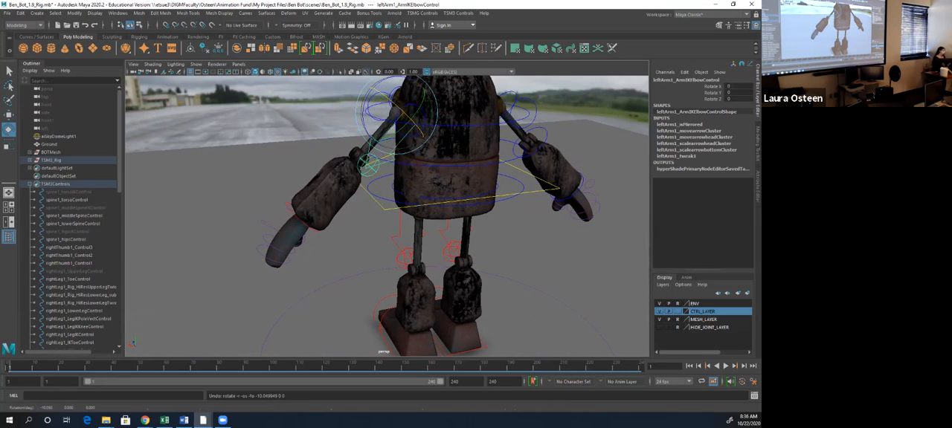
- Test-move leftArm1_ArmIKPoleVectControl at the left elbow, and undo the moves
left_click(368, 164)
key("w")
left_click_drag(367, 164, 359, 163)
key("ctrl+z")
key("ctrl+z")
key("ctrl+z")
key("ctrl+z")
key("ctrl+z")
key("ctrl+z")
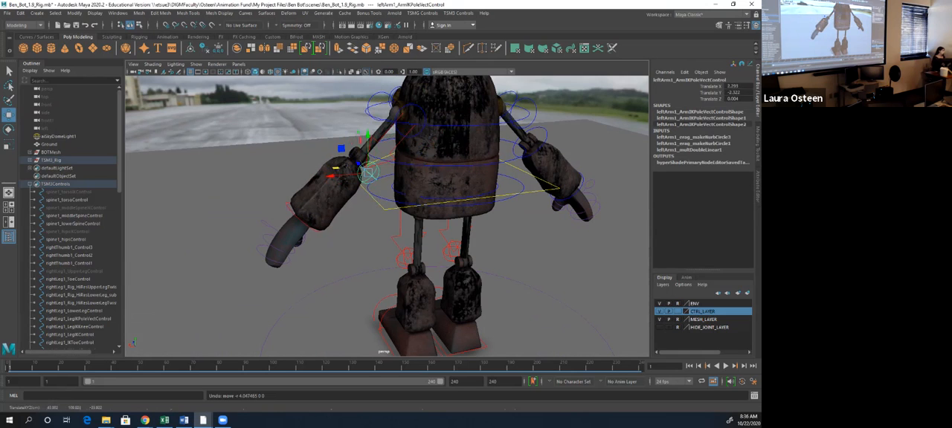
- Test-move leftArm1_ArmIKControl upward to raise the left hand, and undo the move and selections
left_click(301, 216)
left_click_drag(300, 182, 296, 119)
left_click(313, 116)
left_click(288, 159)
key("ctrl+z")
key("ctrl+z")
key("ctrl+z")
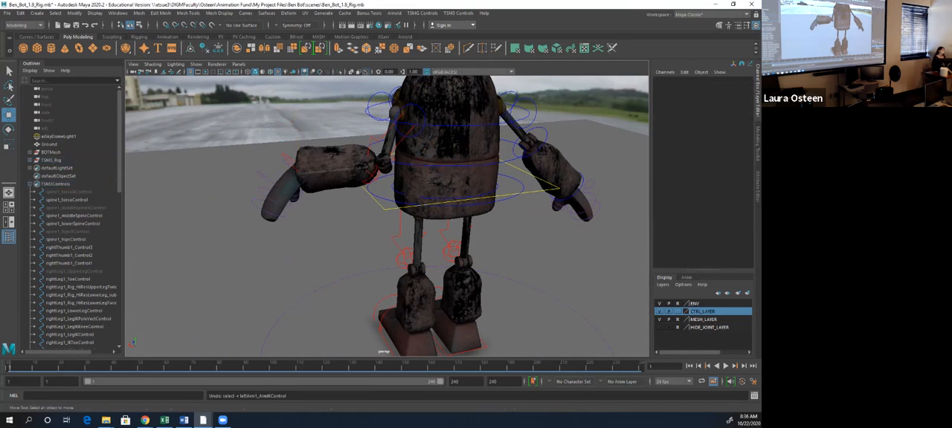
key("ctrl+z")
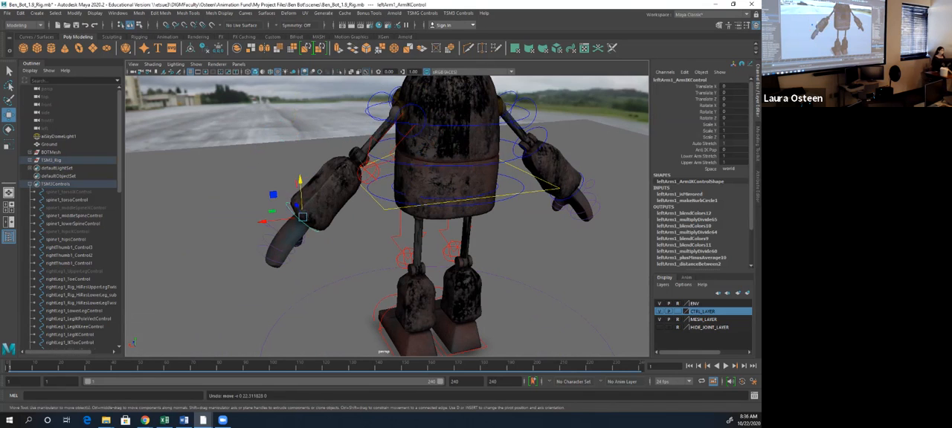
key("ctrl+z")
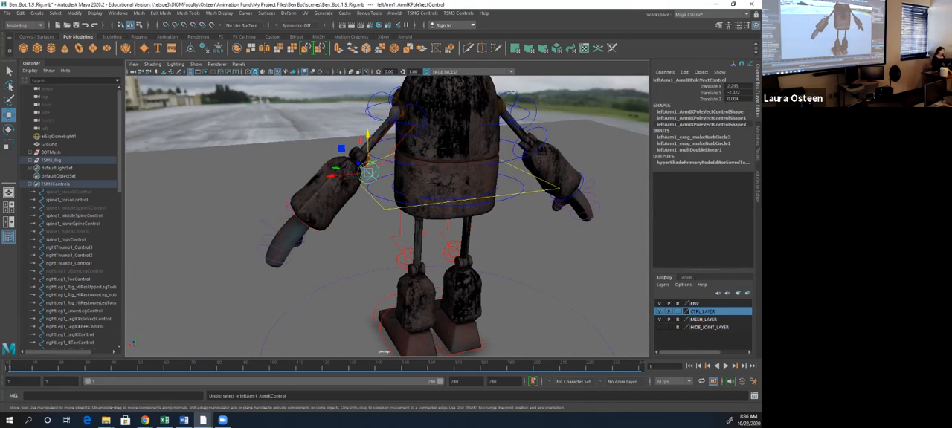
- Return the left arm to FK by setting Left Arm 1 FKIKSwitch to 0 on the TSM3_upper_body control
left_click(521, 193)
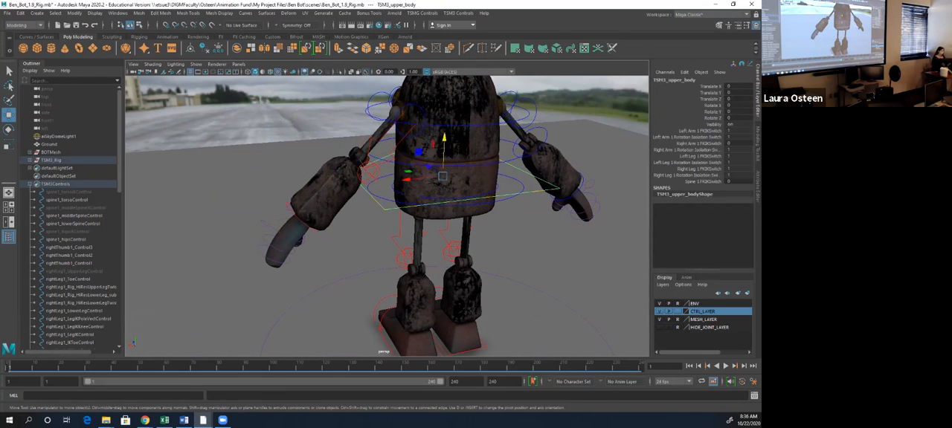
left_click(738, 157)
left_click(739, 131)
type("0")
key("Return")
left_click_drag(476, 223, 335, 182, "alt")
scroll(387, 216, "up", 4)
left_click_drag(372, 208, 386, 202, "alt")
middle_click_drag(387, 202, 416, 232, "alt")
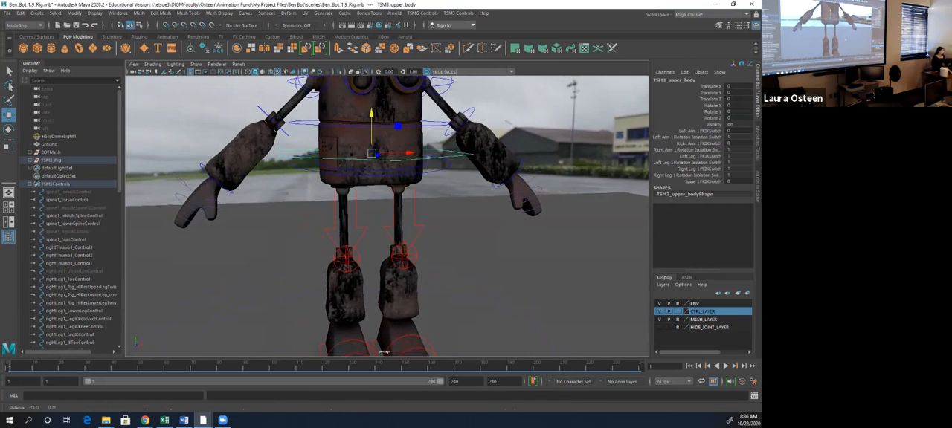
scroll(387, 216, "down", 4)
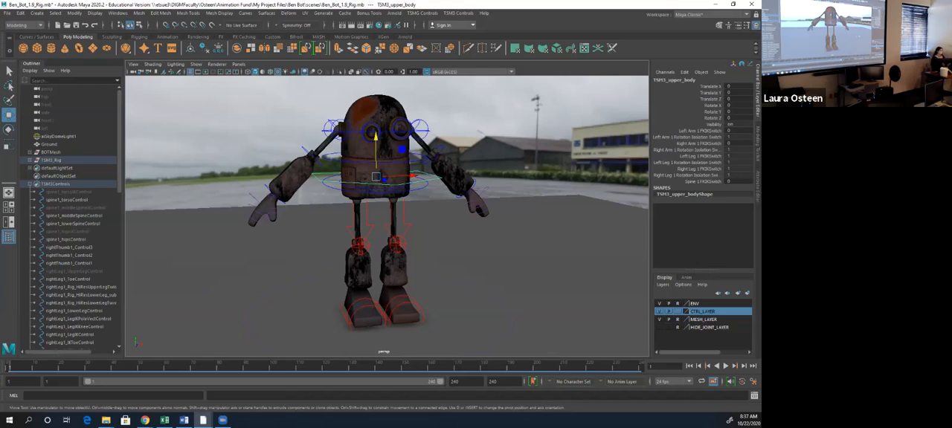
- Deselect the control and examine the whole robot on its ground plane inside the sky dome environment
left_click_drag(386, 223, 485, 241, "alt")
scroll(485, 238, "down", 10)
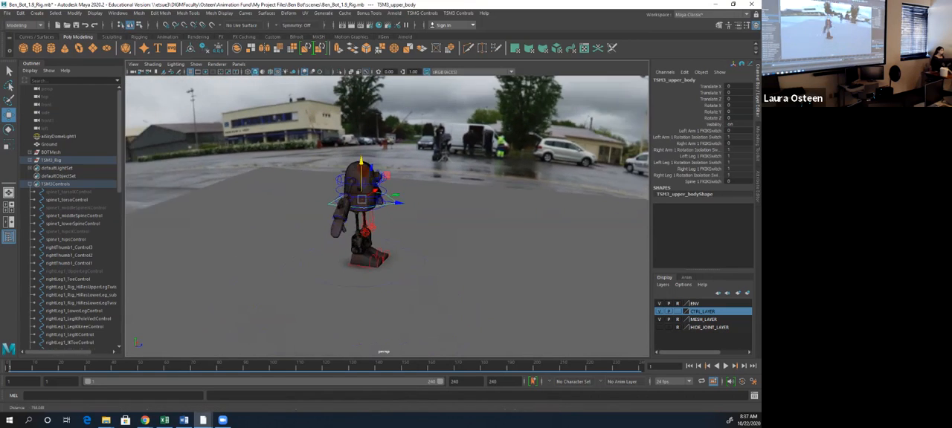
left_click(546, 132)
scroll(546, 132, "down", 7)
scroll(383, 216, "up", 4)
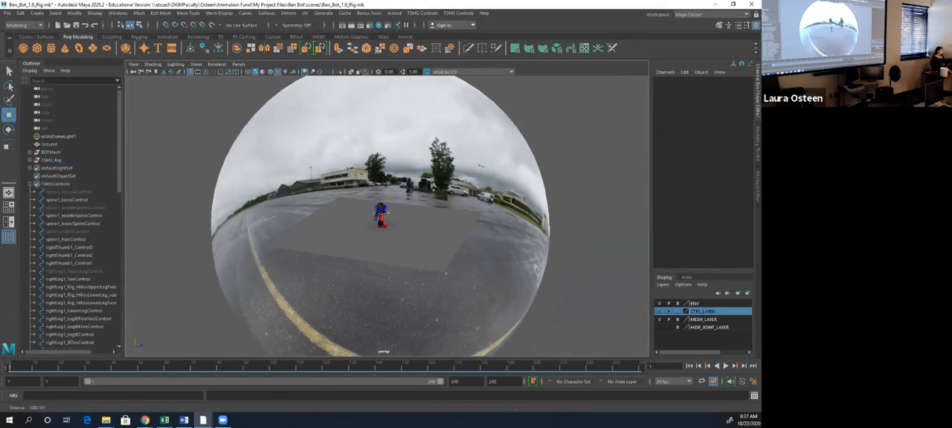
scroll(383, 216, "up", 3)
scroll(381, 216, "up", 8)
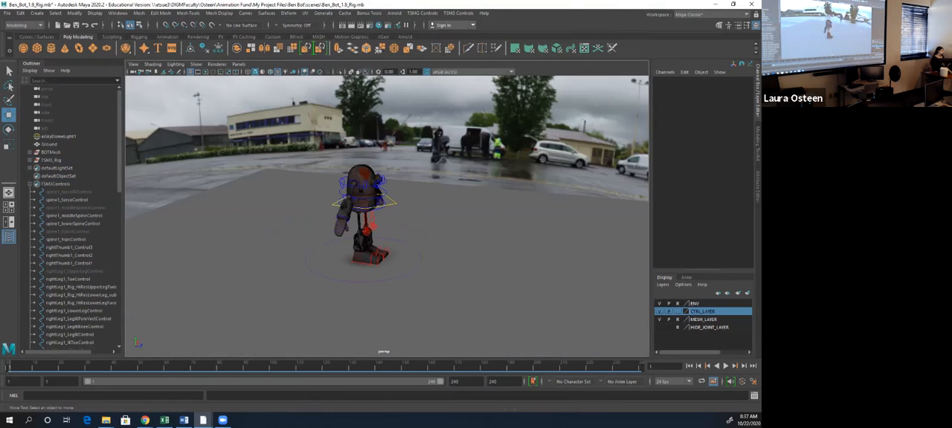
scroll(380, 216, "up", 2)
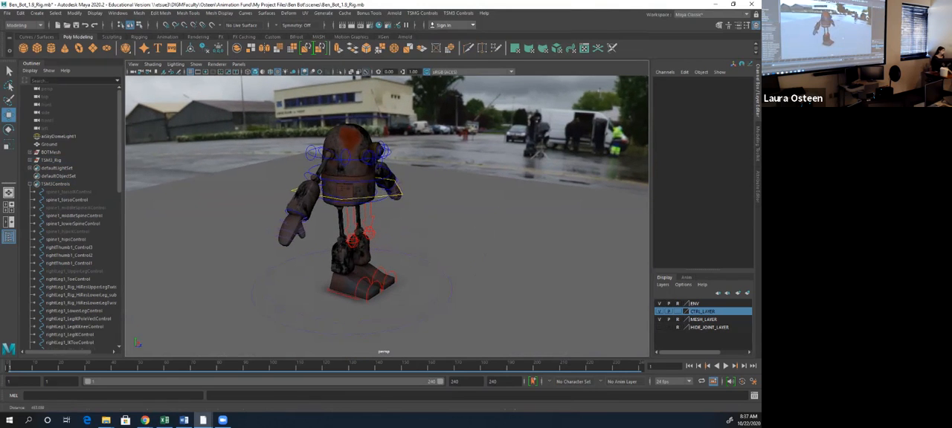
scroll(387, 216, "up", 1)
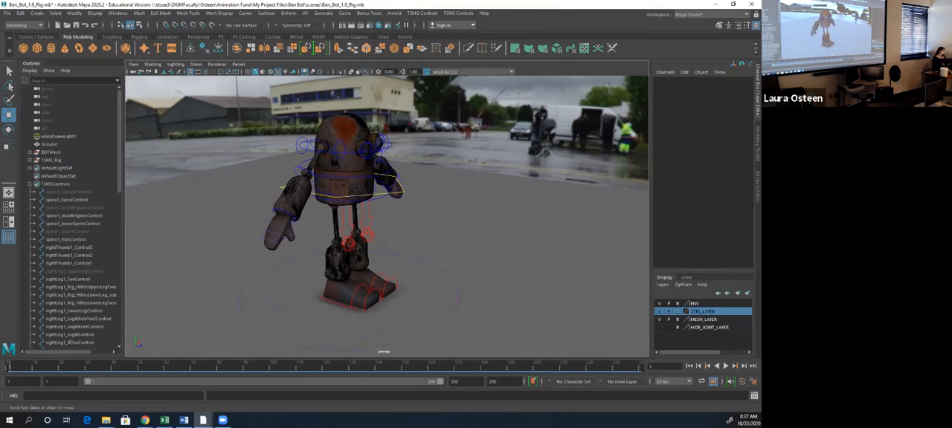
left_click_drag(401, 209, 327, 231, "alt")
scroll(387, 216, "up", 1)
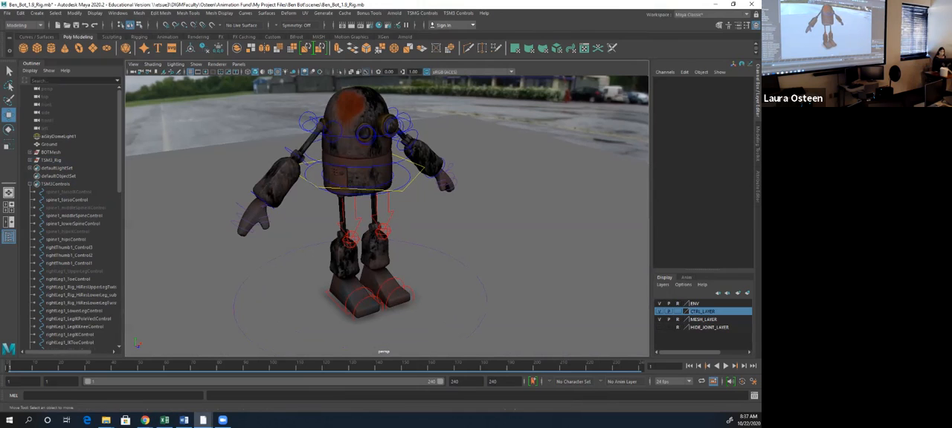
- Switch to Photos to show the apples.jpg image, and move its window out of the way
key("alt+Tab")
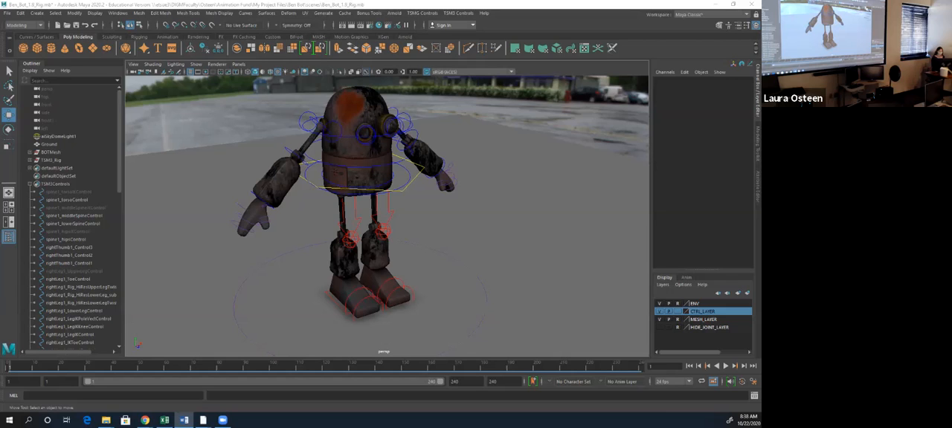
left_click(106, 420)
left_click_drag(565, 94, 760, 94)
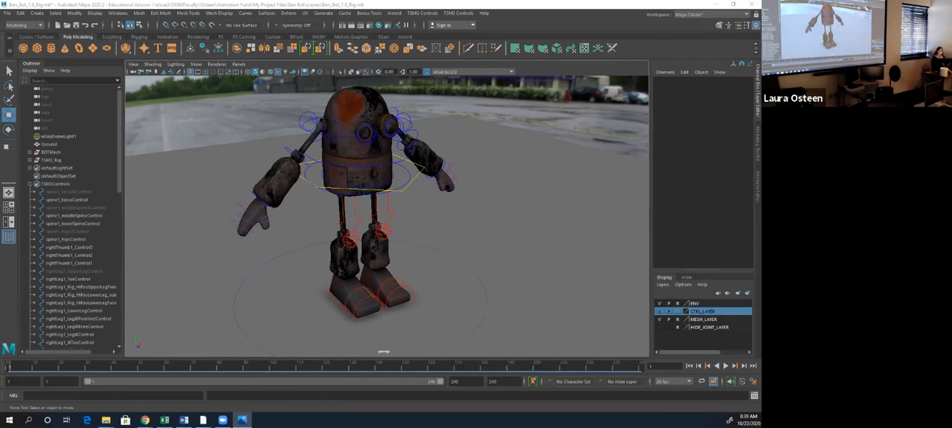
left_click_drag(760, 66, 387, 23)
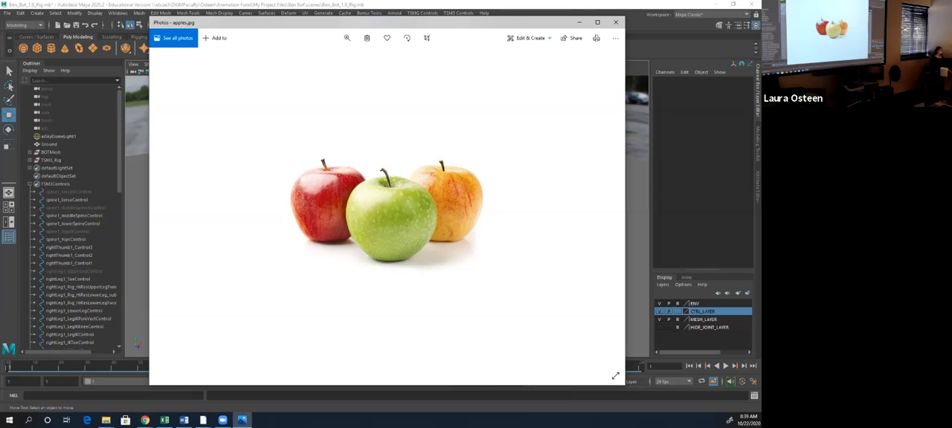
left_click_drag(400, 23, 760, 68)
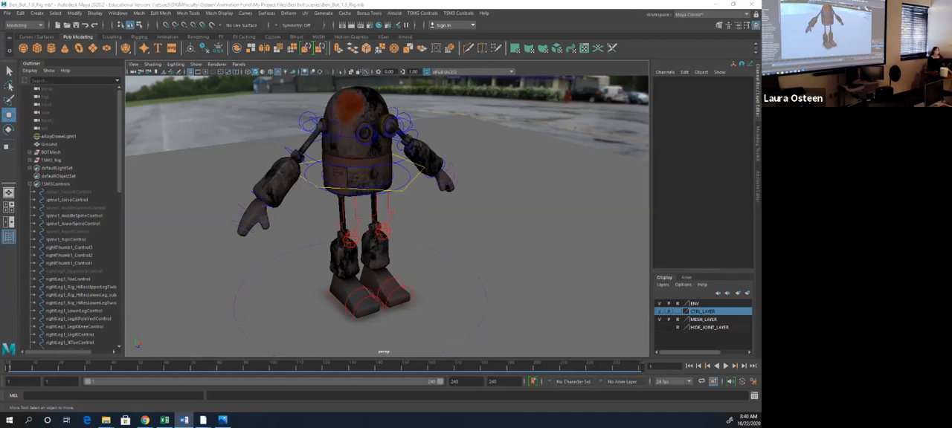
left_click_drag(761, 73, 492, 31)
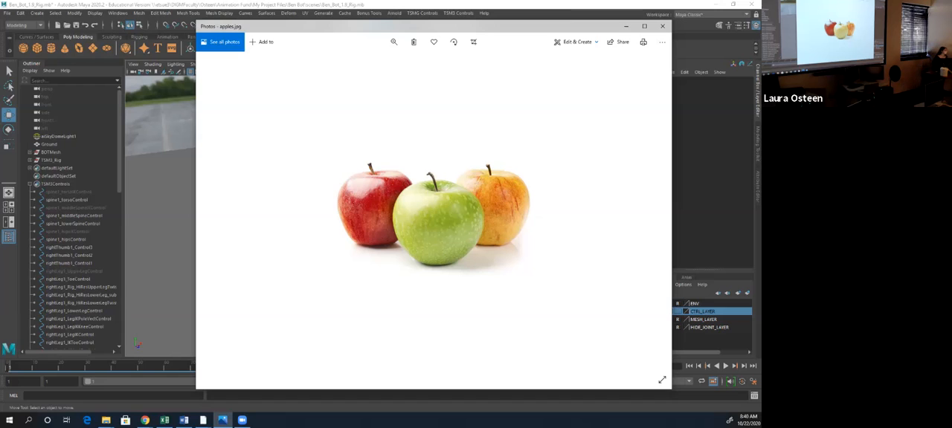
left_click_drag(372, 26, 943, 30)
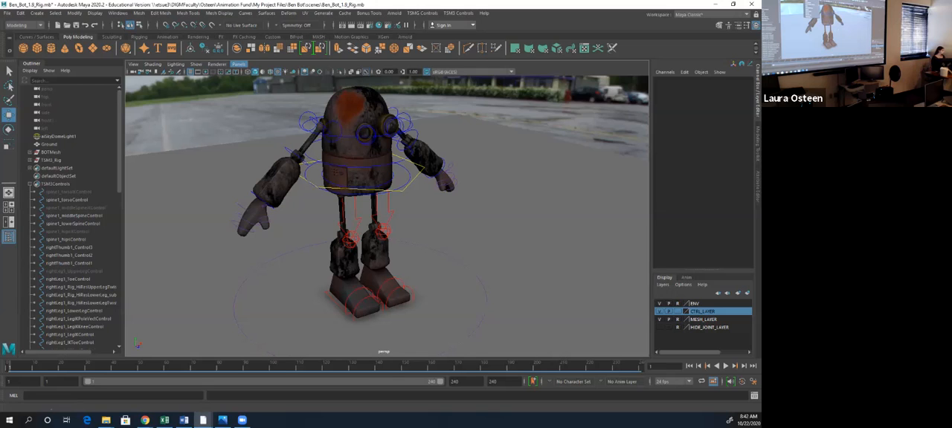
- Tear off a copy of the perspective view into a separate floating window and position it
left_click(238, 64)
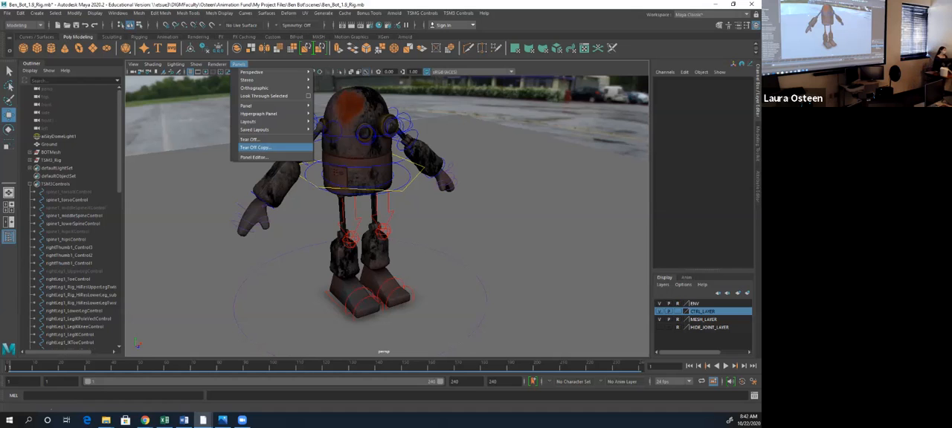
left_click(257, 147)
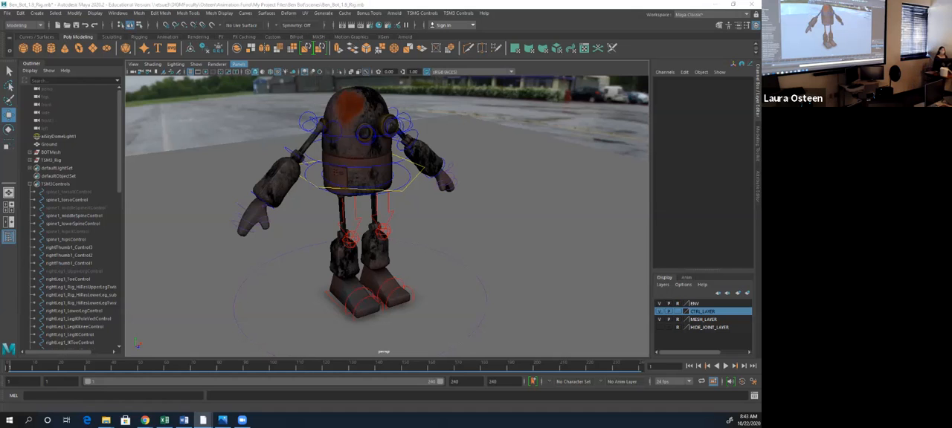
mouse_move(761, 56)
left_mouse_down()
mouse_move(760, 68)
mouse_move(548, 105)
mouse_move(761, 48)
left_mouse_up()
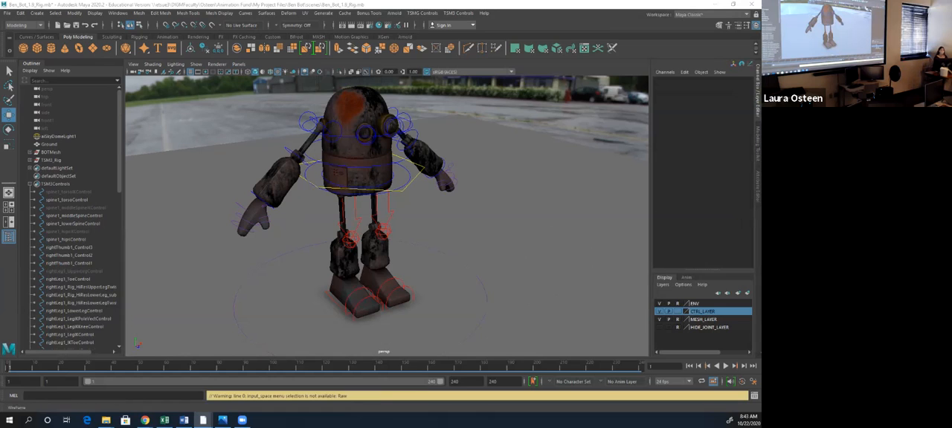
mouse_move(760, 96)
left_mouse_down()
mouse_move(449, 97)
mouse_move(761, 92)
left_mouse_up()
- Create a new perspective camera for the main view and frame the whole robot through it
left_click(238, 64)
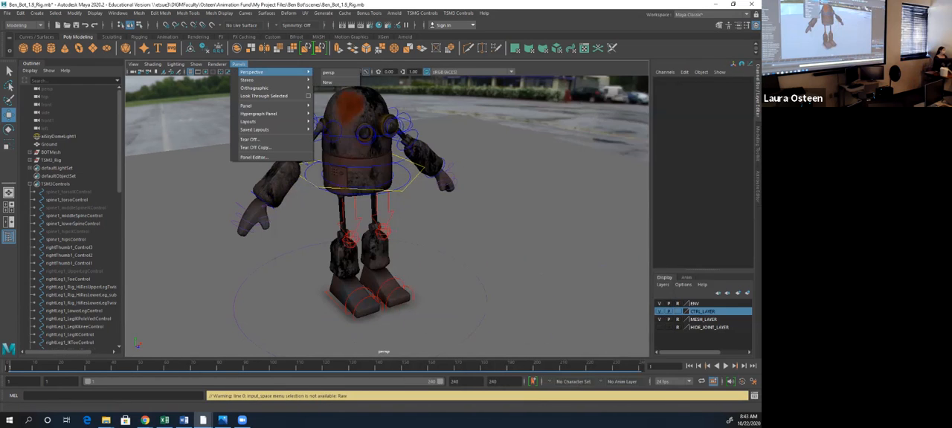
left_click(328, 82)
scroll(462, 142, "down", 12)
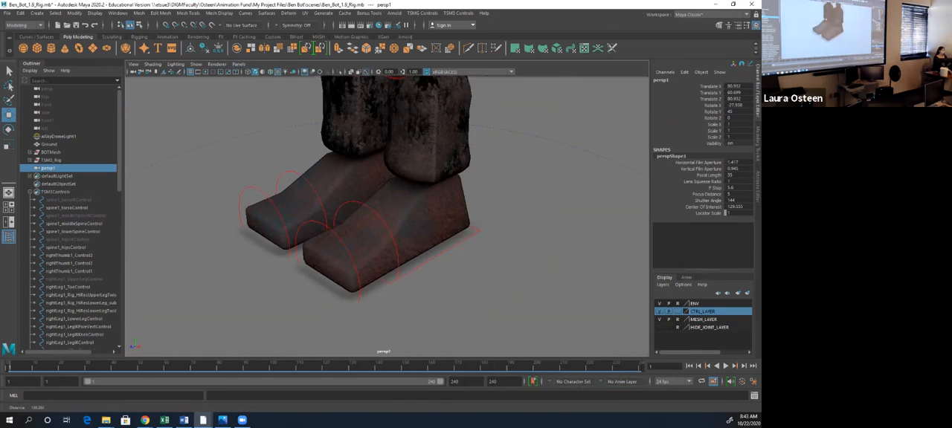
middle_click_drag(462, 141, 450, 216, "alt")
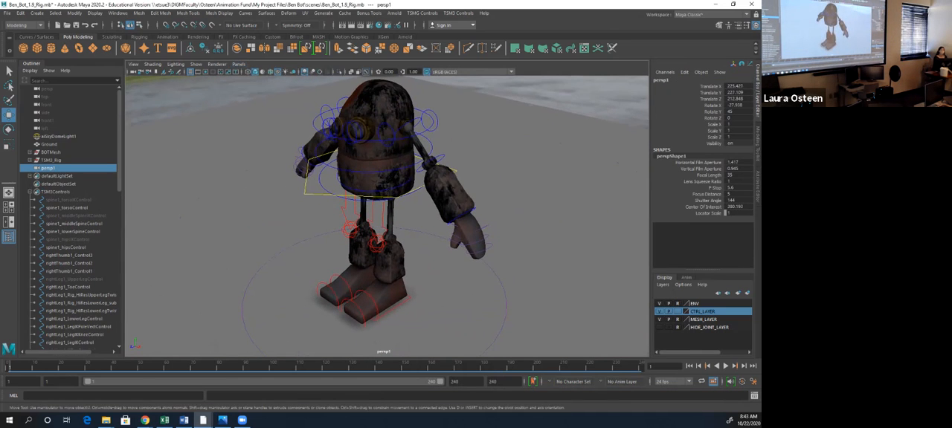
- Compare the torn-off persp window with the new persp1 view, move it out of the way, and view the robot against the airfield background
left_click_drag(760, 80, 474, 79)
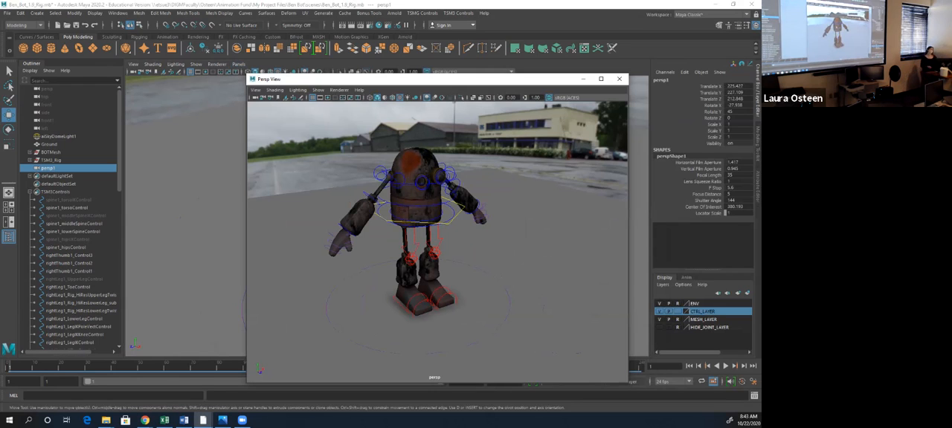
left_click_drag(435, 82, 486, 66)
left_click_drag(372, 223, 445, 211, "alt")
scroll(461, 204, "down", 3)
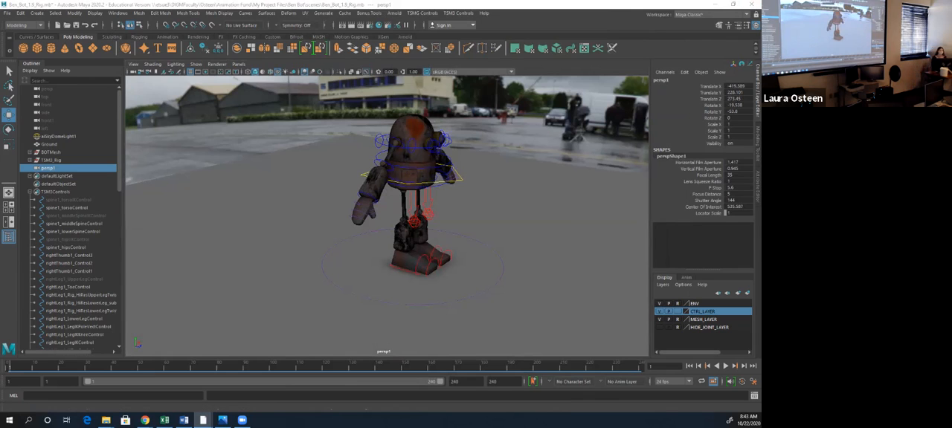
- Split the workspace into two side-by-side panes and show the robot from the front in the persp1 pane
left_click(239, 64)
mouse_move(253, 121)
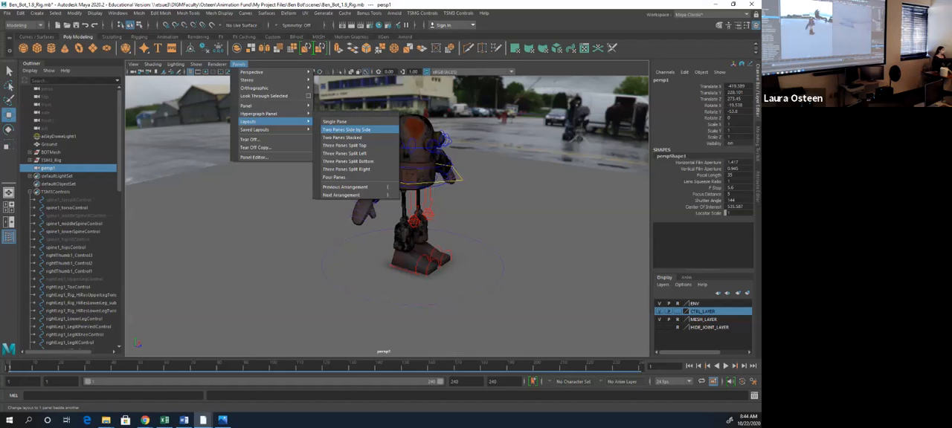
left_click(346, 130)
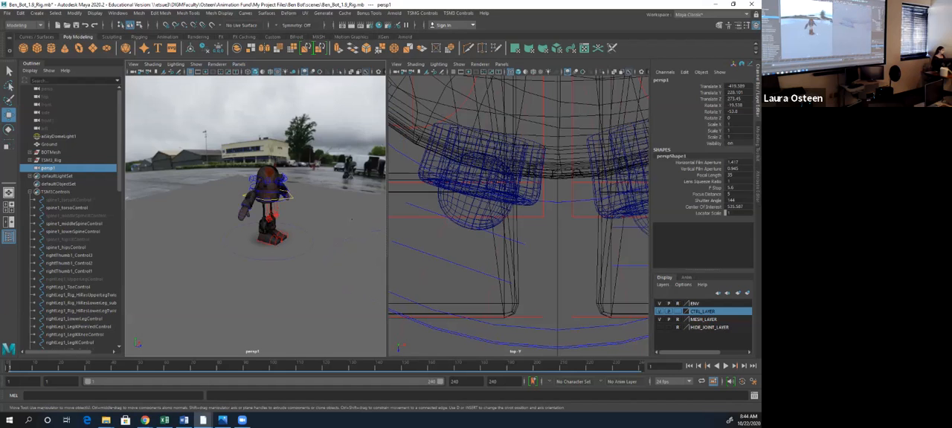
left_click_drag(321, 202, 253, 201, "alt")
scroll(518, 215, "down", 4)
- Show the whole robot through the persp camera in the second pane, shaded with textures, and clear the camera selection
key("space")
left_click_drag(500, 203, 462, 200)
right_click_drag(461, 199, 502, 199, "alt")
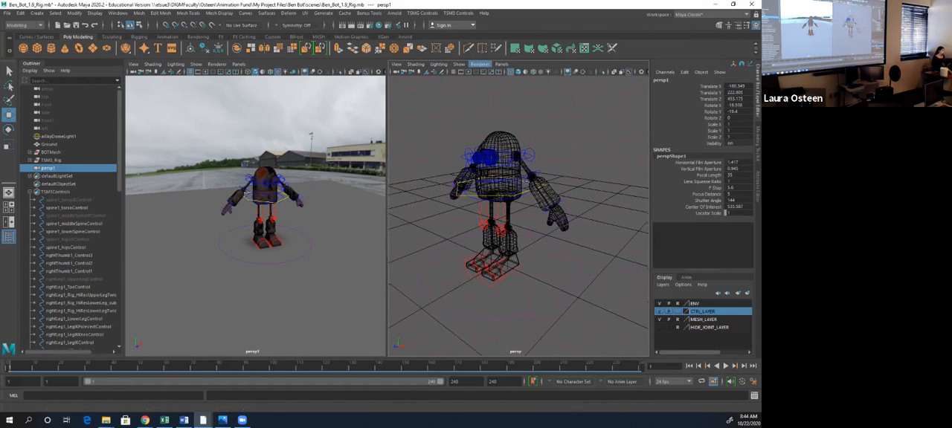
key("5")
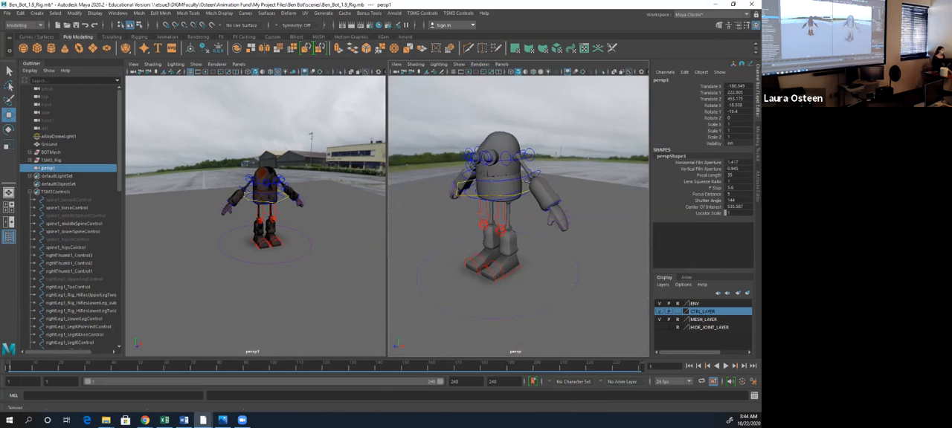
left_click(541, 72)
left_click(342, 253)
mouse_move(312, 253)
left_mouse_down("alt")
mouse_move(372, 252)
mouse_move(327, 254)
left_mouse_up("alt")
left_click_drag(521, 238, 552, 241, "alt")
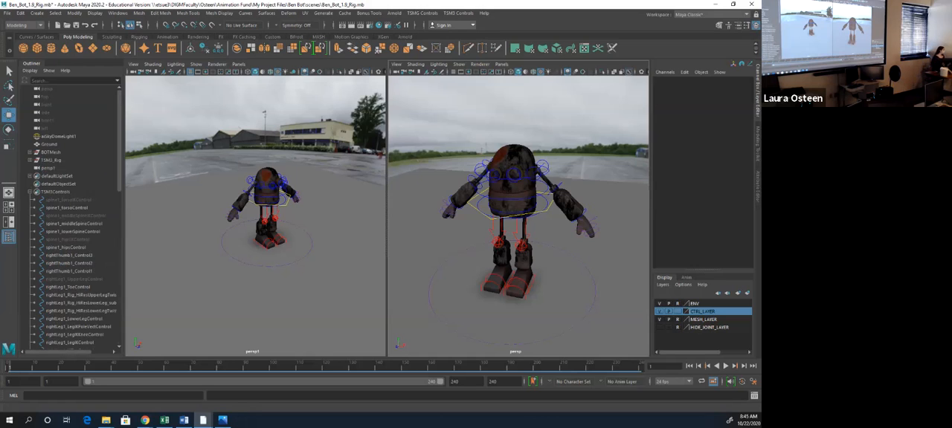
- Select the TSM3Controls set and examine the whole robot closer up in the persp1 pane
left_click(56, 192)
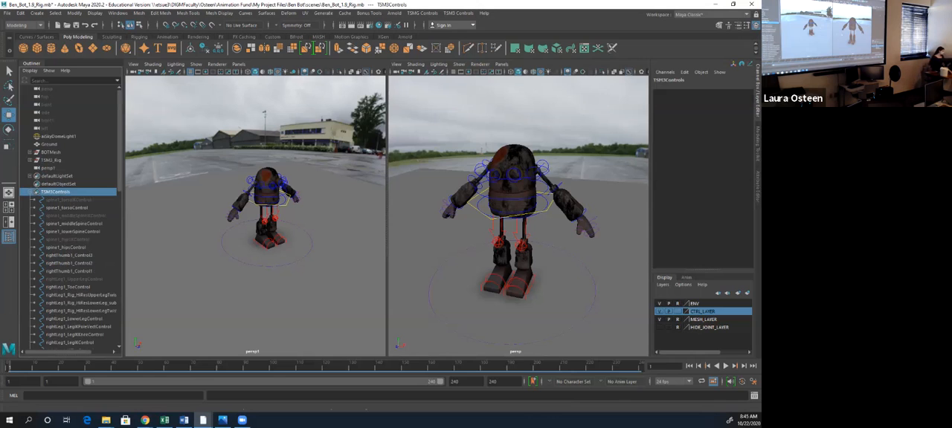
left_click_drag(279, 223, 231, 208, "alt")
right_click_drag(230, 208, 305, 212, "alt")
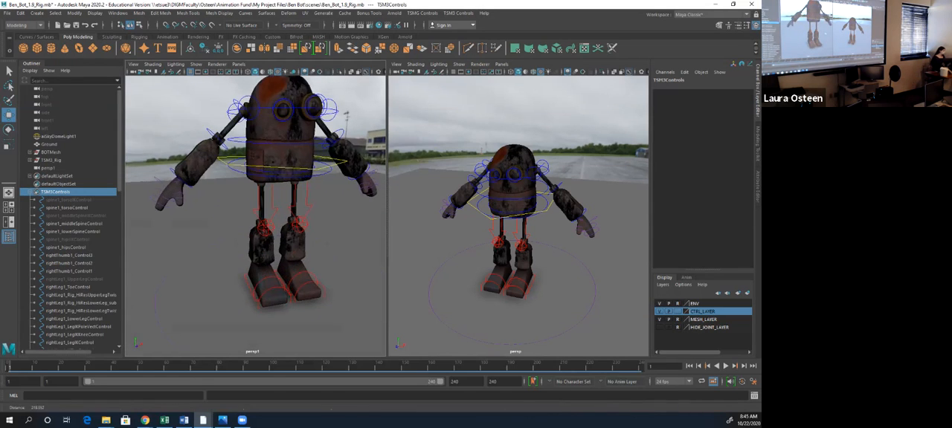
middle_click_drag(275, 194, 267, 222, "alt")
right_click_drag(276, 215, 241, 216, "alt")
left_click_drag(242, 216, 249, 219, "alt")
middle_click_drag(249, 219, 244, 209, "alt")
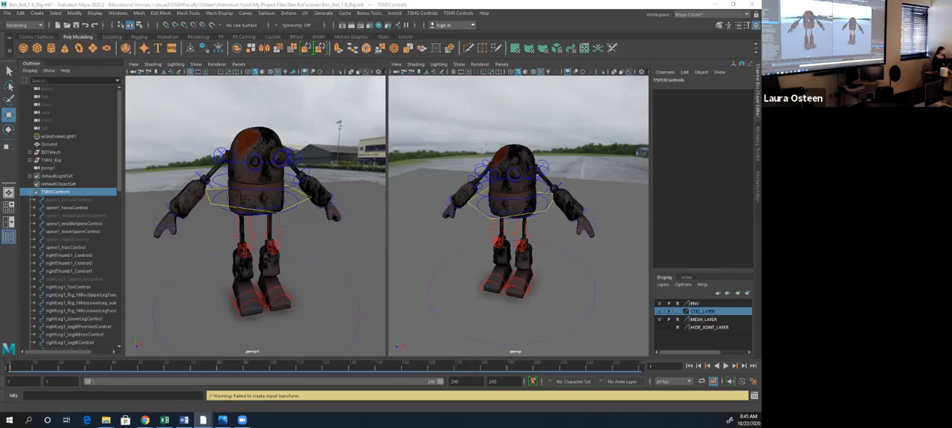
- Take MESH_LAYER out of reference mode and select the entire BOTMesh group
left_click(678, 320)
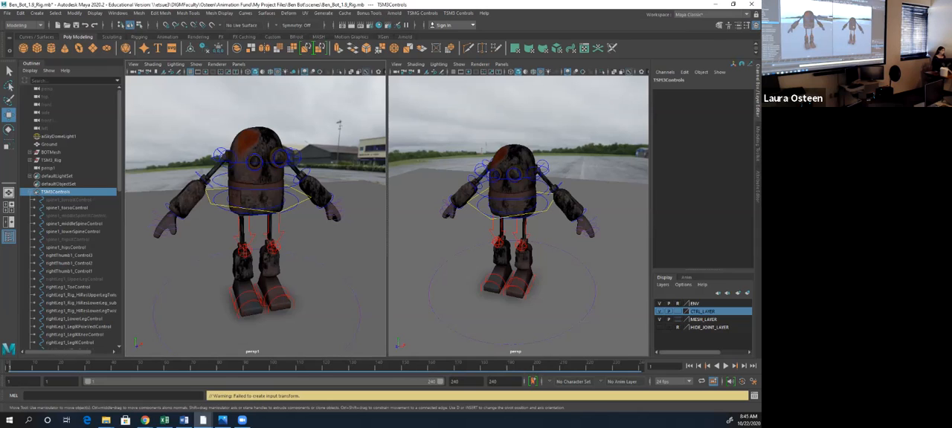
left_click(512, 192)
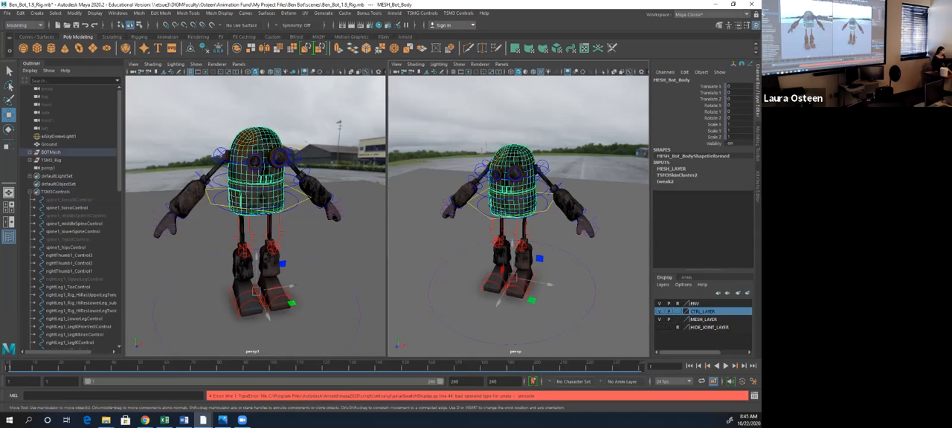
left_click(51, 153)
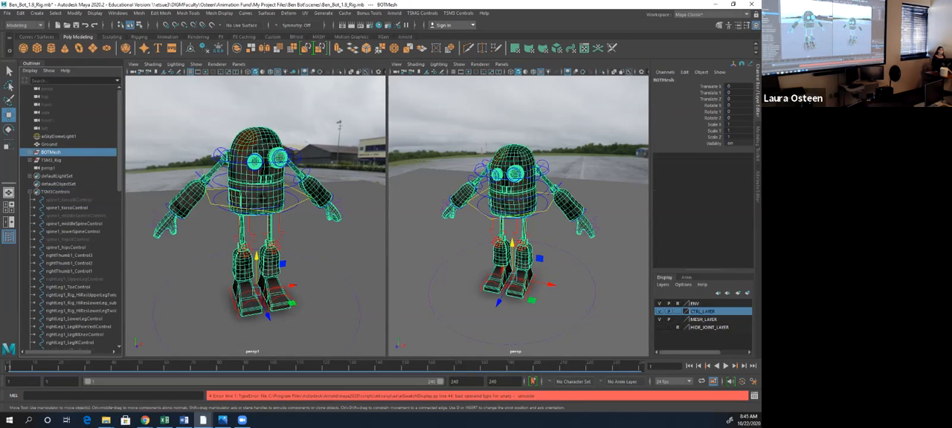
- Place the Hypershade beside the persp1 view and inspect the MAT_Rusty material with its preview and properties
left_click_drag(760, 68, 555, 48)
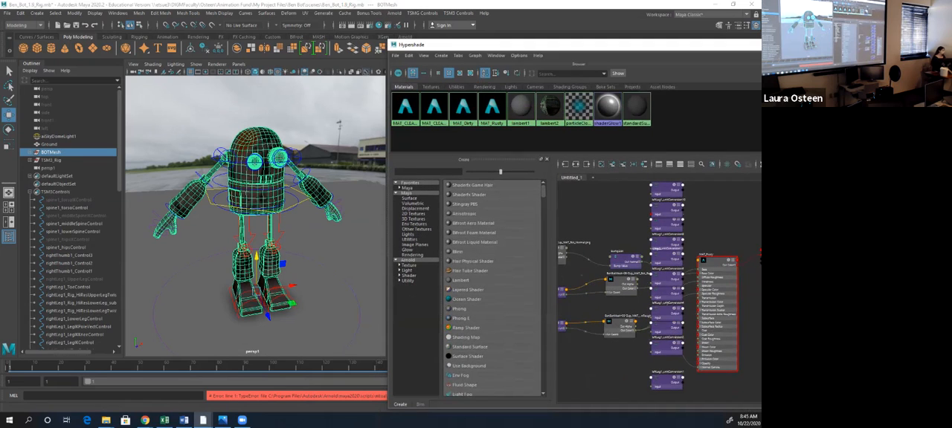
left_click(492, 109)
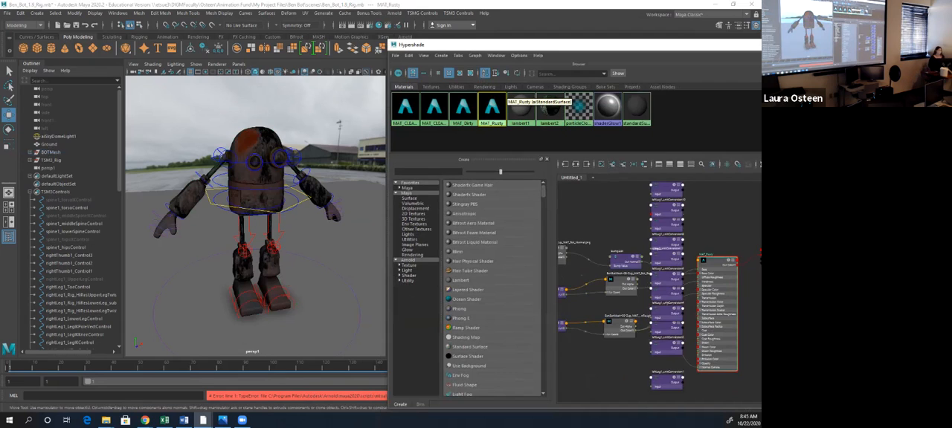
mouse_move(761, 106)
left_mouse_down()
mouse_move(735, 107)
mouse_move(759, 106)
left_mouse_up()
left_click_drag(484, 155, 484, 228)
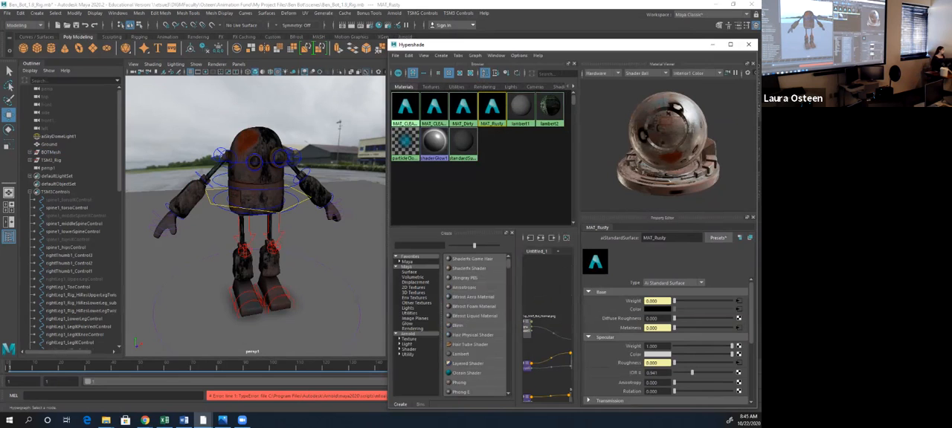
- Assign the MAT_Dirty material to the BOTMesh group
left_click(50, 152)
right_click(461, 110)
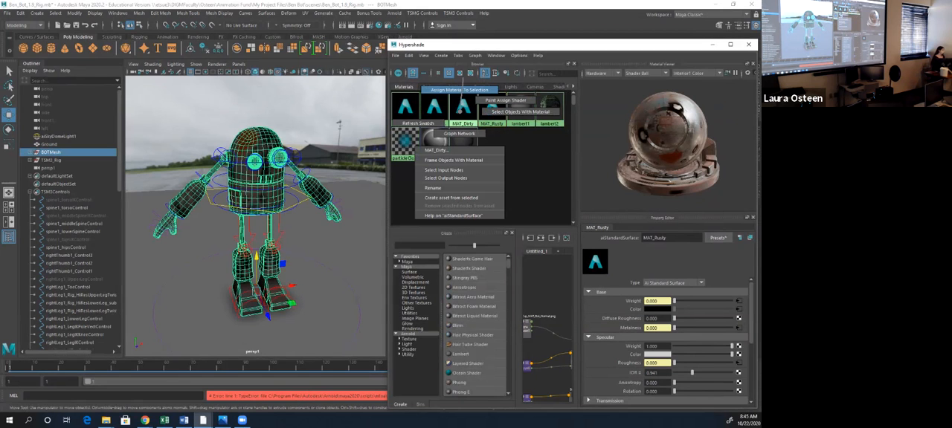
left_click(459, 90)
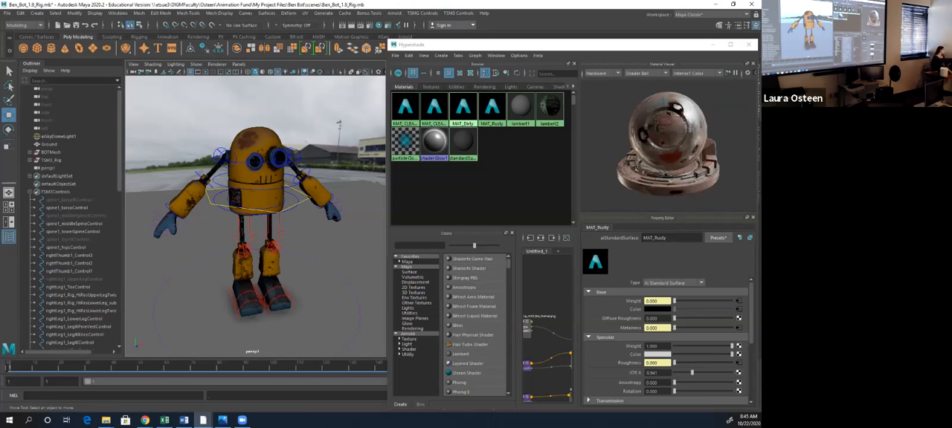
- Assign the MAT_CLEAN_Red material to the BOTMesh group and deselect it to view the robot
left_click(51, 152)
right_click_drag(433, 123, 433, 91)
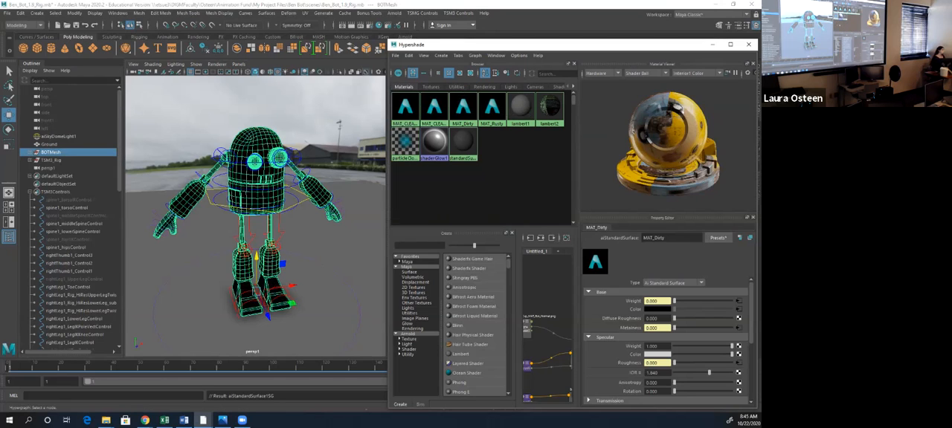
left_click(335, 276)
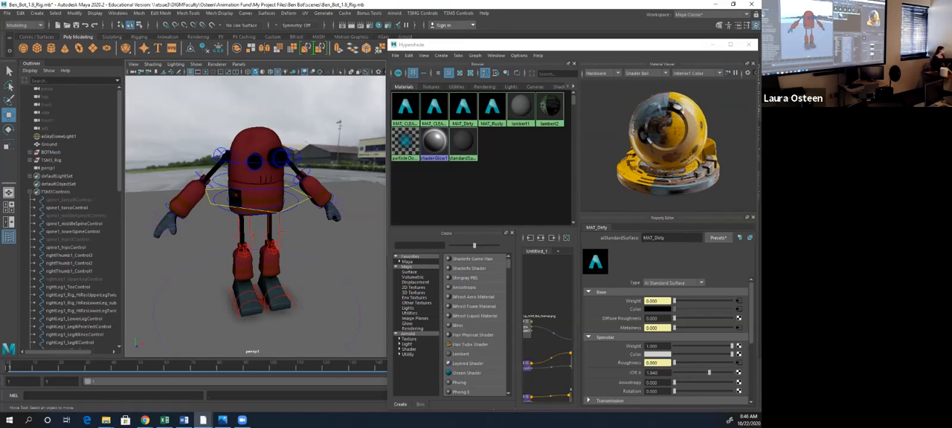
- Assign the MAT_CLEAN_Blue material to the BOTMesh group and deselect it to view the robot
left_click(51, 153)
right_click_drag(400, 114, 400, 92)
left_click(335, 275)
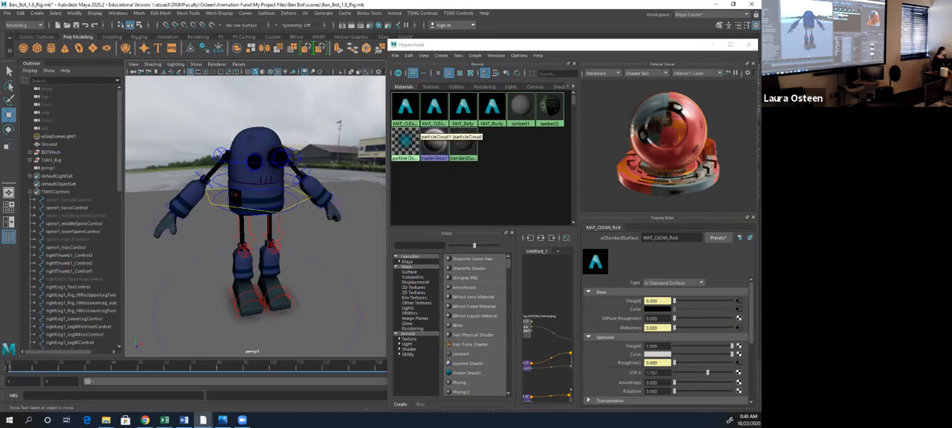
- Assign the MAT_Rusty material to the BOTMesh group again, deselect it, and close the Hypershade
left_click(52, 152)
right_click(491, 108)
right_click_drag(491, 109, 492, 85)
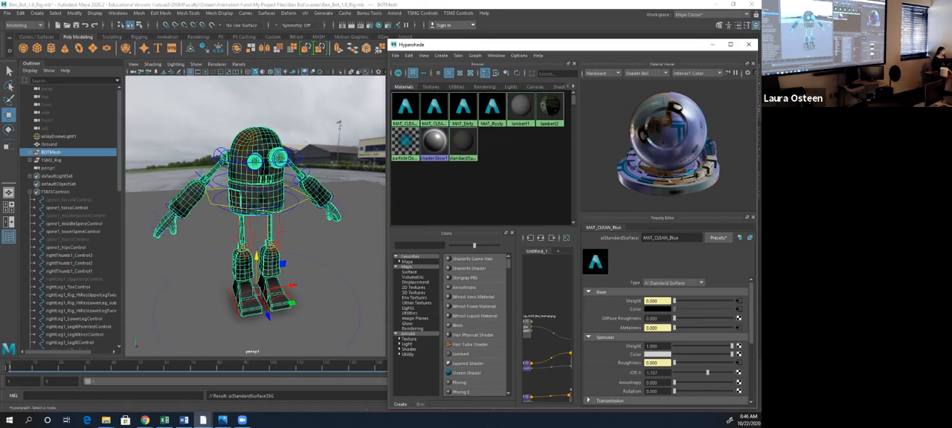
left_click(351, 238)
left_click(749, 45)
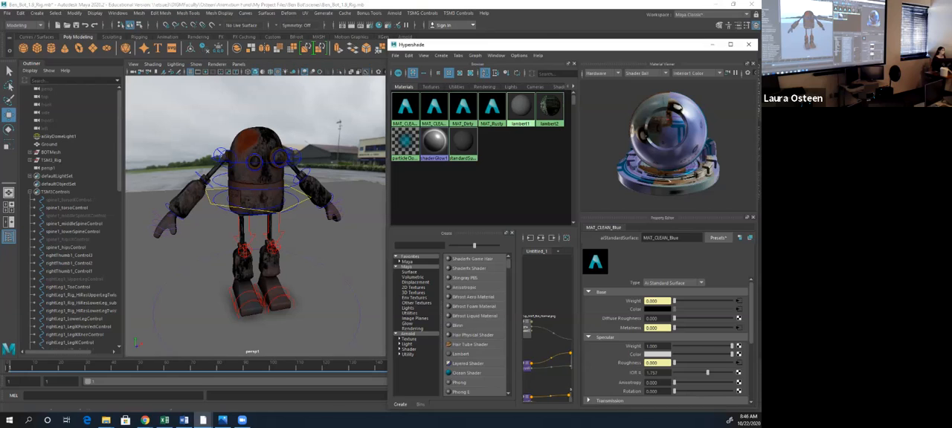
- Switch to Chrome, watch the YouTube video "Funny cats scared of random things" in theater mode, and pause it
left_click_drag(287, 224, 307, 224, "alt")
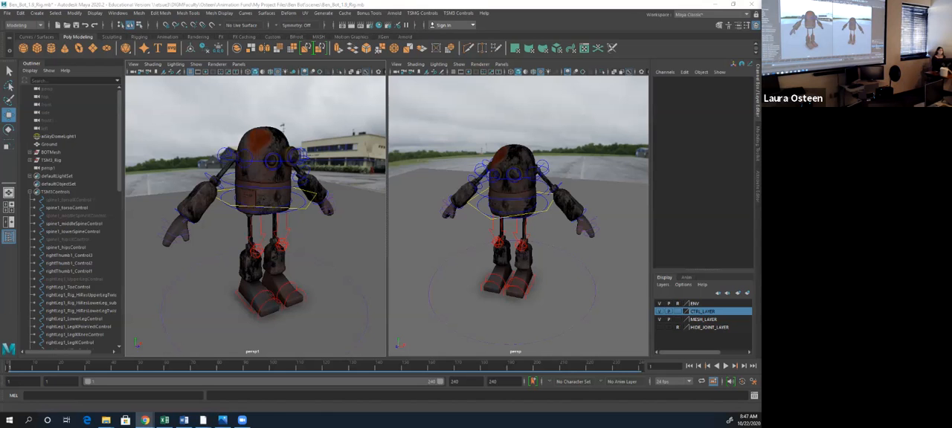
left_click_drag(758, 75, 476, 1)
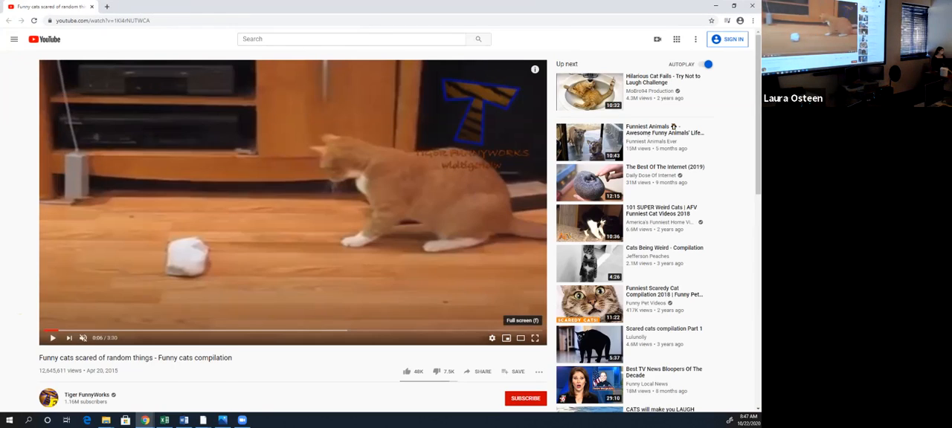
left_click(521, 338)
left_click(521, 339)
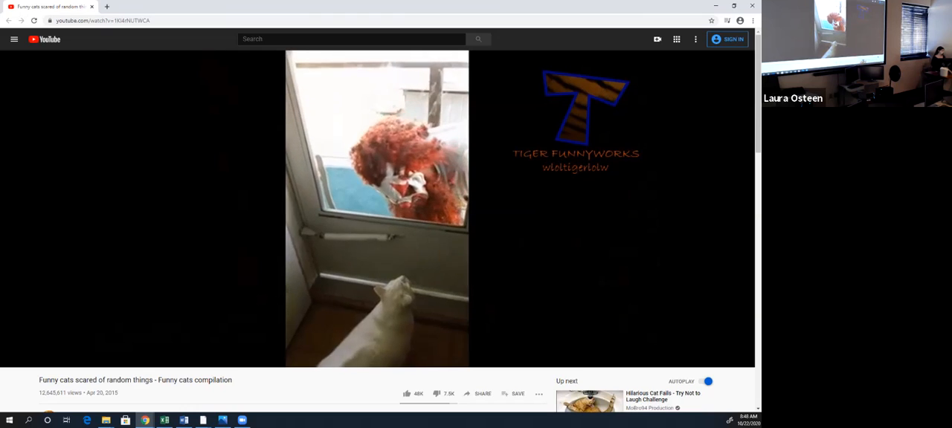
key("space")
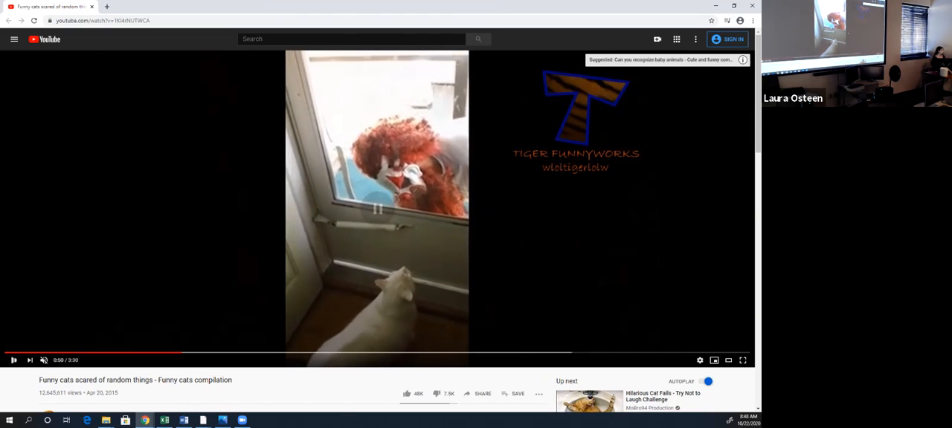
- Move the browser window out of the way and return to Maya
left_click_drag(163, 6, 761, 67)
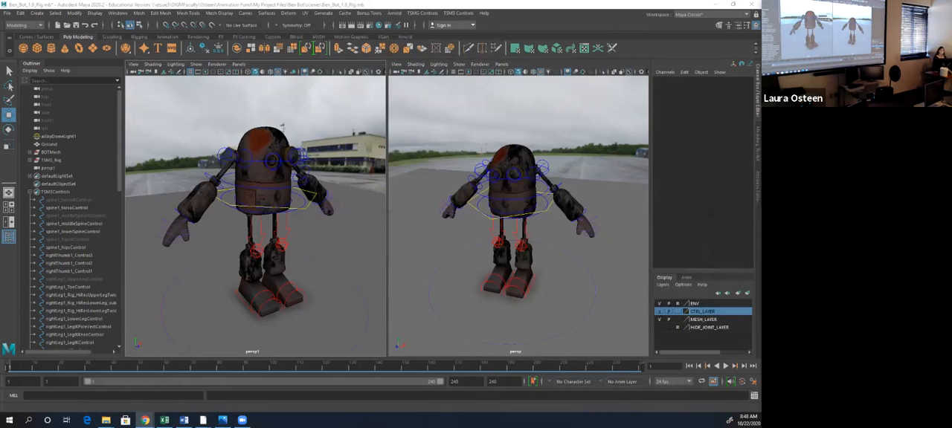
key("alt+Tab")
key("alt+Tab")
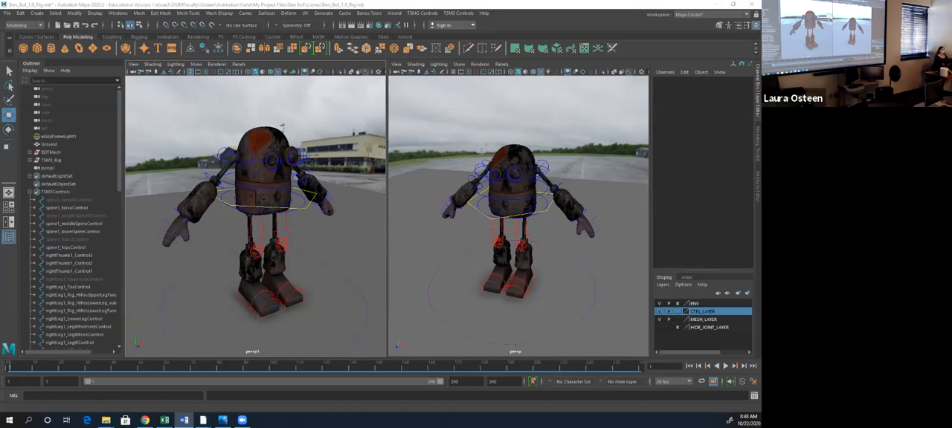
- Widen the persp1 pane and frame the whole robot there from a three-quarter angle
left_click_drag(283, 127, 342, 129, "alt")
right_click_drag(168, 128, 213, 128, "alt")
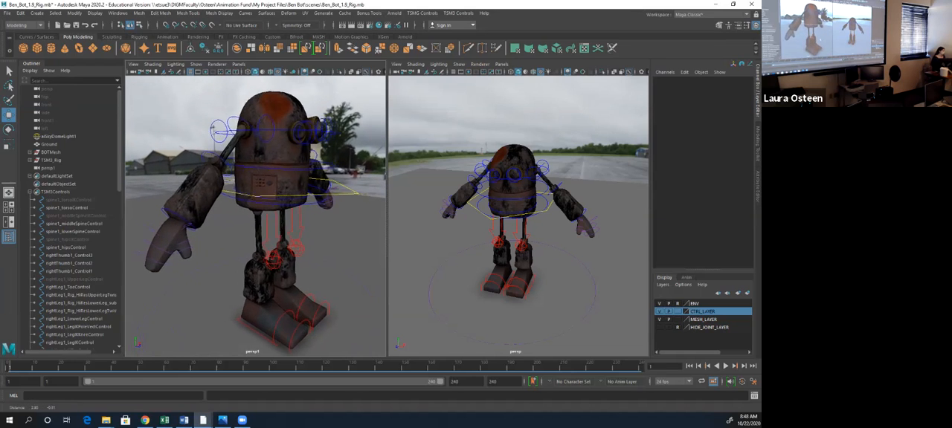
left_click_drag(213, 128, 190, 128, "alt")
right_click_drag(213, 129, 183, 129, "alt")
left_click_drag(183, 128, 197, 127, "alt")
right_click_drag(197, 128, 188, 129, "alt")
left_click_drag(387, 194, 434, 195)
right_click_drag(350, 194, 316, 195, "alt")
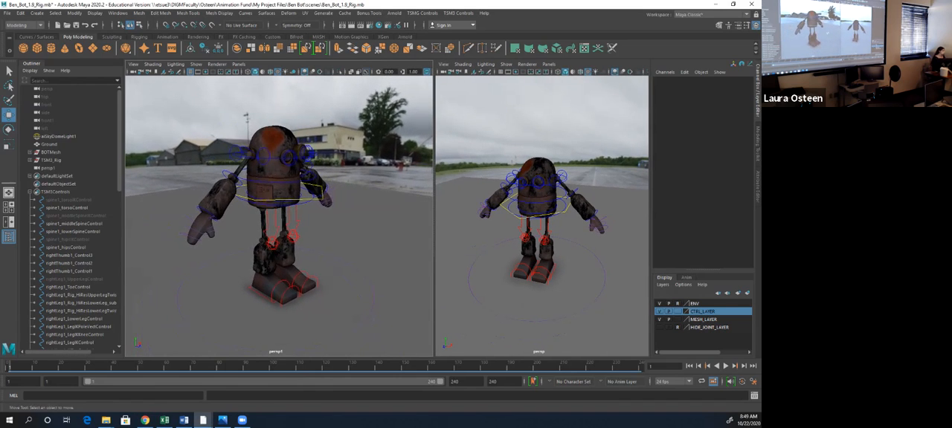
middle_click_drag(301, 172, 278, 160, "alt")
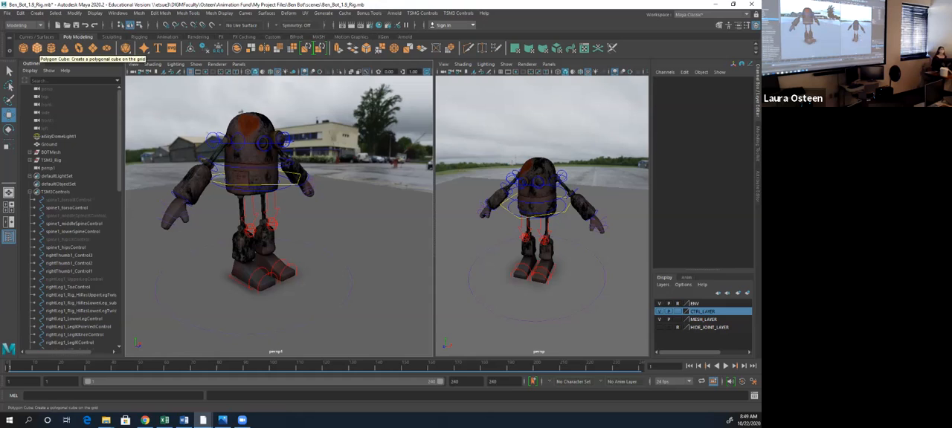
- Create a polygon cube and move it along Z to about 90, in front of the robot
left_click(37, 48)
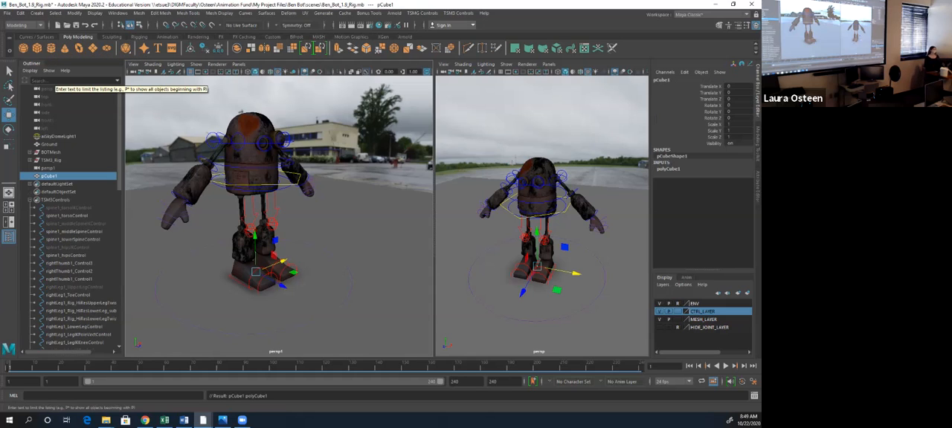
left_click_drag(281, 283, 351, 320)
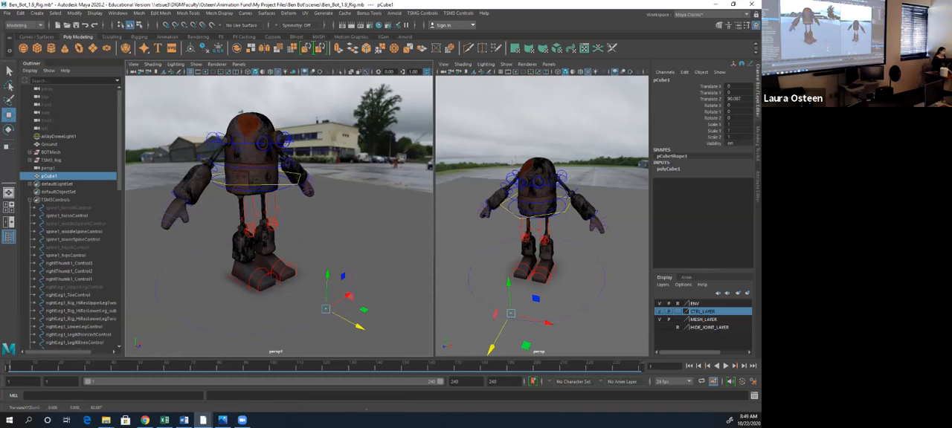
- Scale the cube uniformly to about 41.8 so it forms a large block at the robot's feet
key("r")
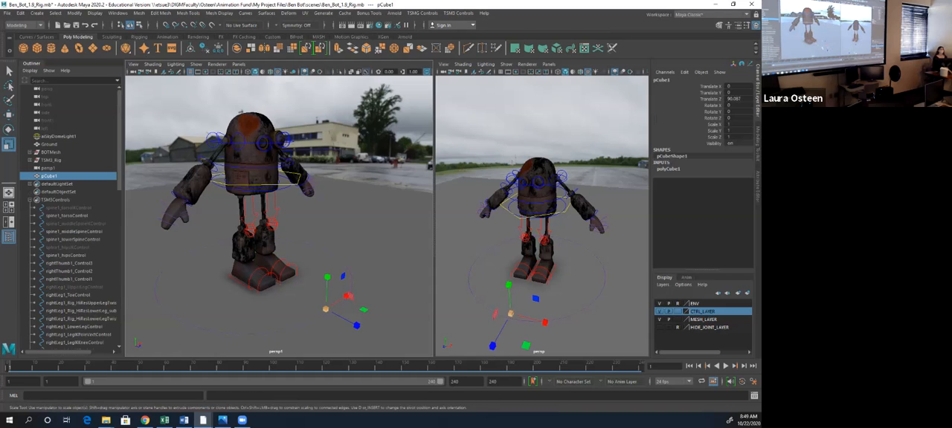
left_click(364, 298)
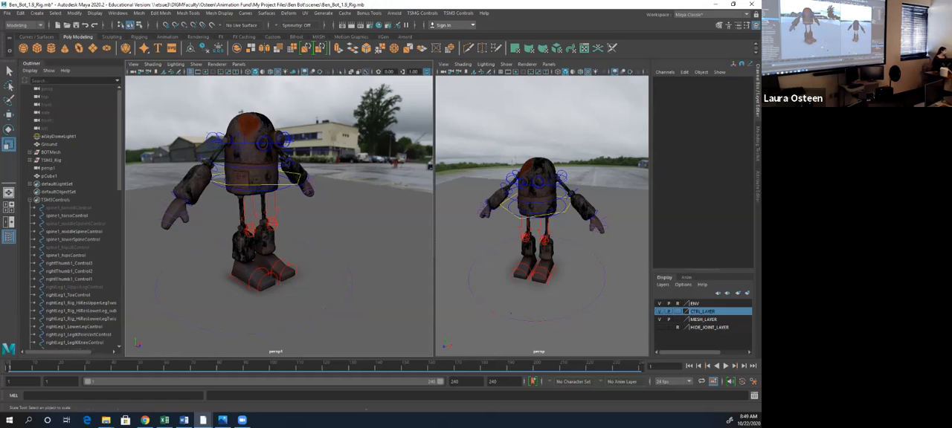
left_click(326, 309)
mouse_move(326, 308)
left_mouse_down()
mouse_move(394, 308)
mouse_move(285, 308)
mouse_move(314, 308)
left_mouse_up()
left_click(253, 316)
left_click(326, 308)
left_click_drag(313, 308, 327, 291, "alt")
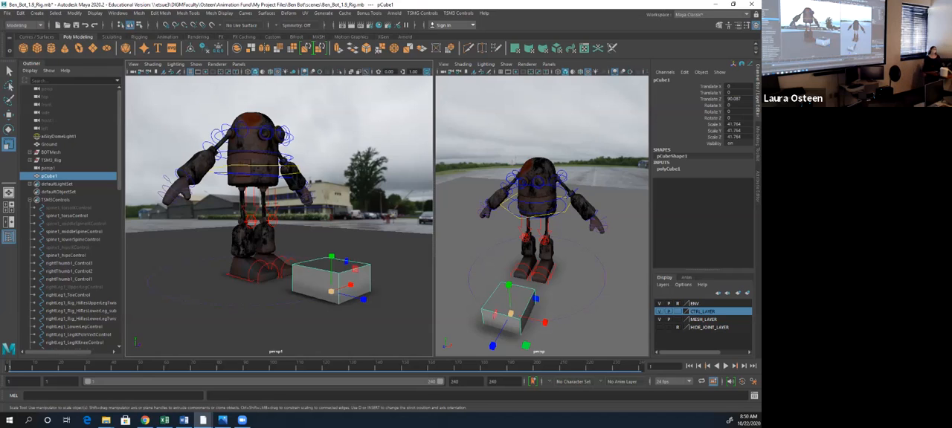
- Stretch the block along X to a scale of about 540, forming a long ledge in front of the robot
left_click_drag(327, 238, 272, 267, "alt")
left_click_drag(317, 313, 429, 281)
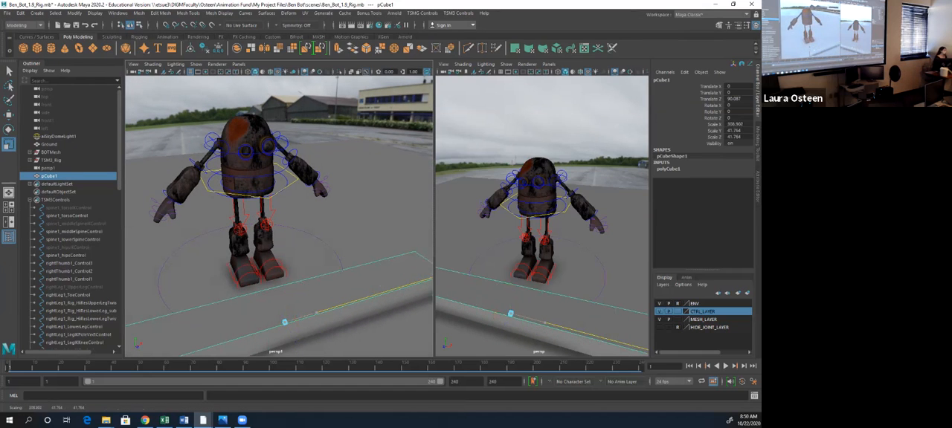
left_click_drag(623, 223, 659, 213)
middle_click_drag(298, 279, 297, 222, "alt")
left_click_drag(297, 221, 329, 227, "alt")
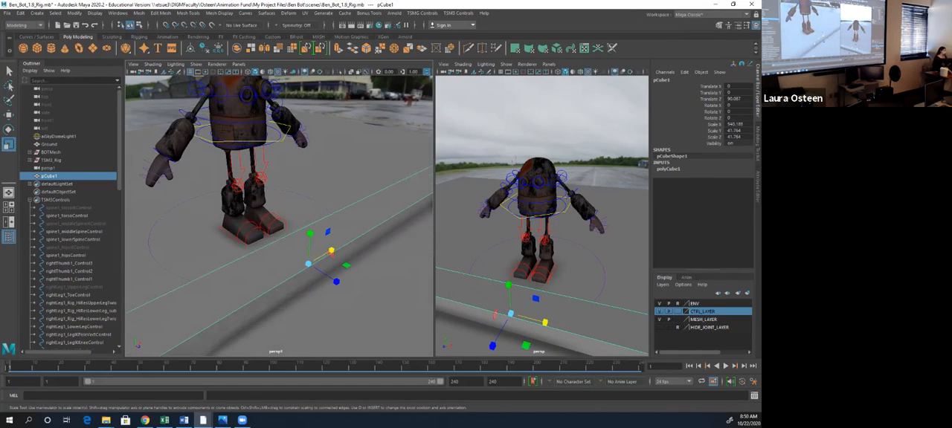
- Assign a new Lambert material to the ledge and set its color to teal green
right_click_drag(282, 201, 280, 405)
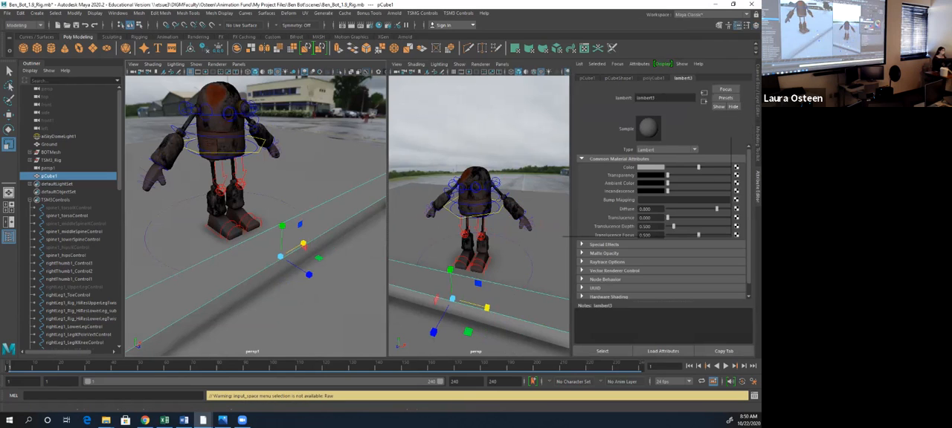
left_click(647, 167)
left_click(716, 157)
left_click_drag(716, 158, 701, 153)
mouse_move(698, 177)
left_mouse_down()
mouse_move(706, 177)
mouse_move(680, 169)
left_mouse_up()
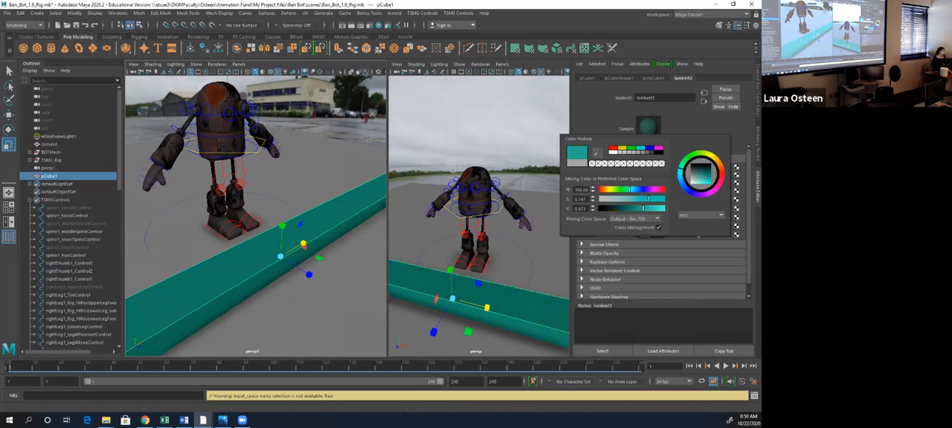
- Move the ledge slightly along Z toward the robot's feet and deselect it
left_click_drag(260, 223, 232, 211, "alt")
key("w")
left_click_drag(318, 291, 315, 290)
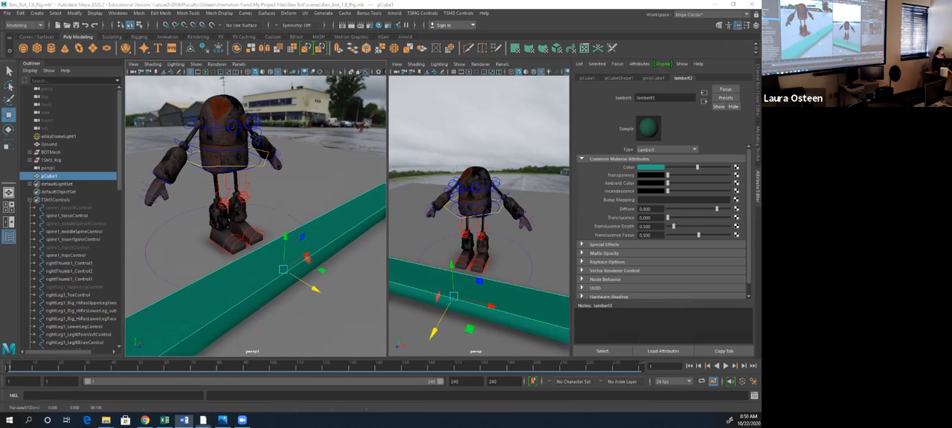
left_click(327, 185)
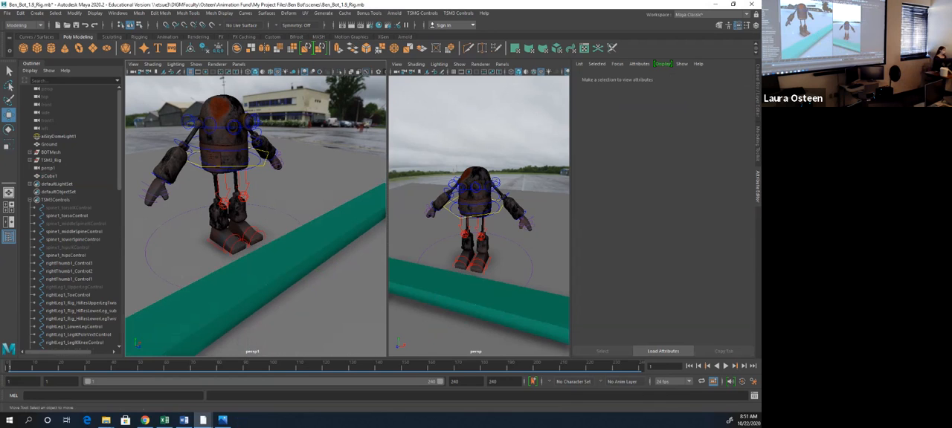
- Set the start time of the playback range to frame 0
left_click_drag(290, 216, 220, 227, "alt")
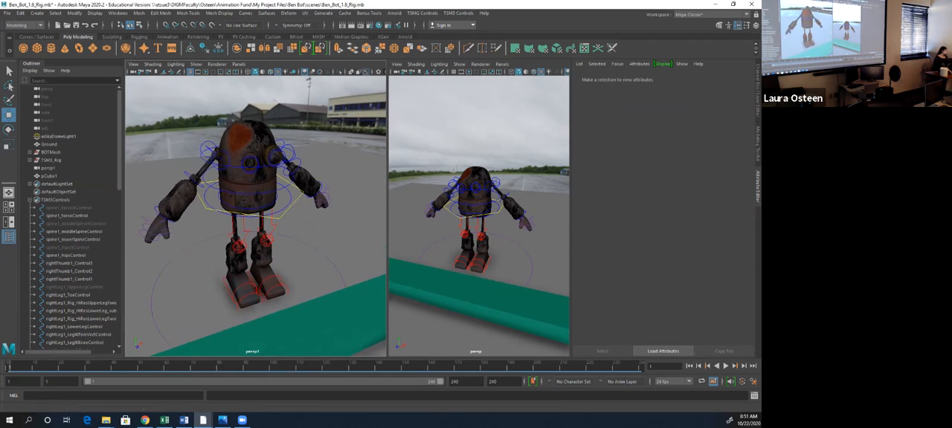
double_click(52, 382)
type("0")
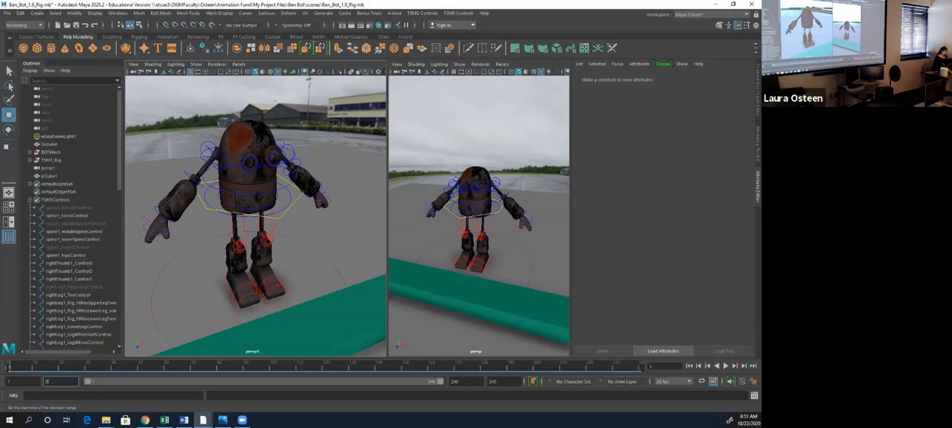
key("Return")
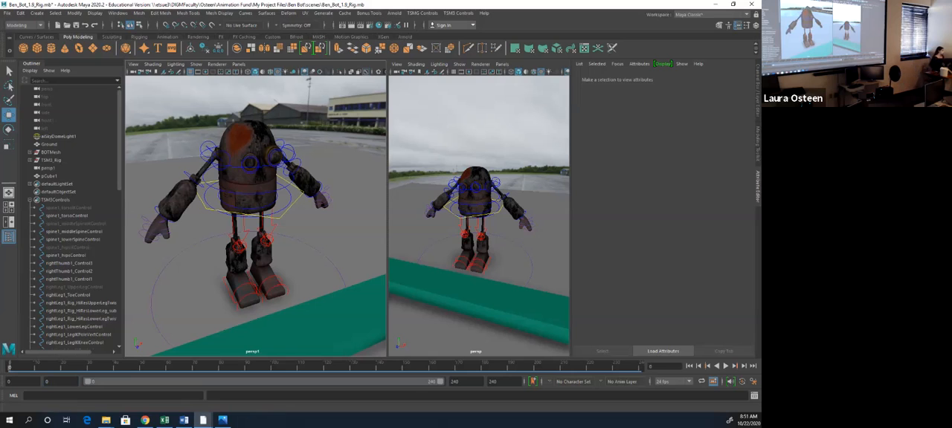
- Key all rig controls from the first spine control through TSM3_upper_body at frame 0, and go to frame 1
left_click(68, 208)
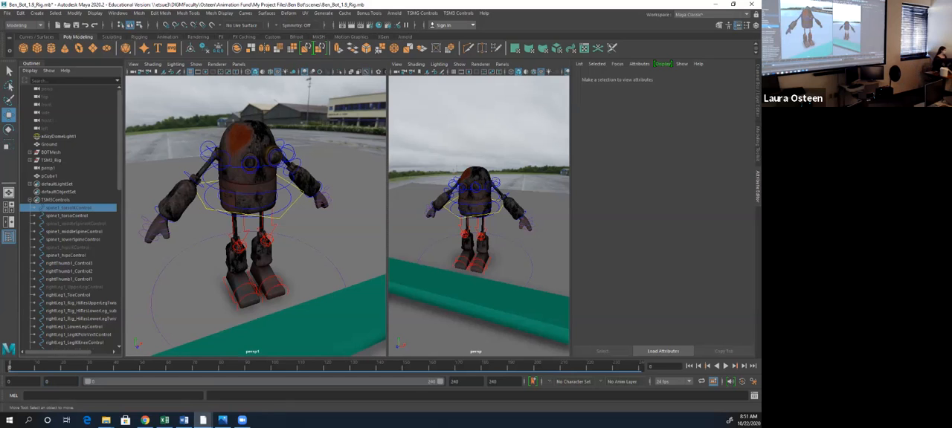
scroll(69, 208, "down", 15)
left_click(64, 343, "shift")
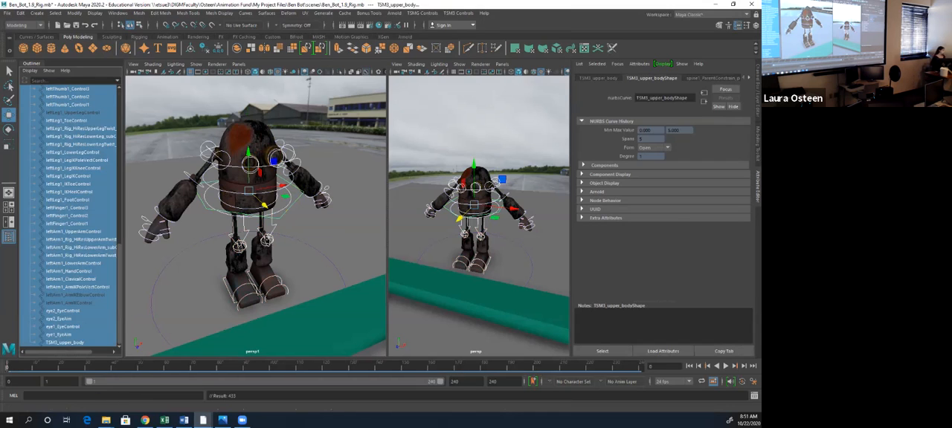
left_click(9, 366)
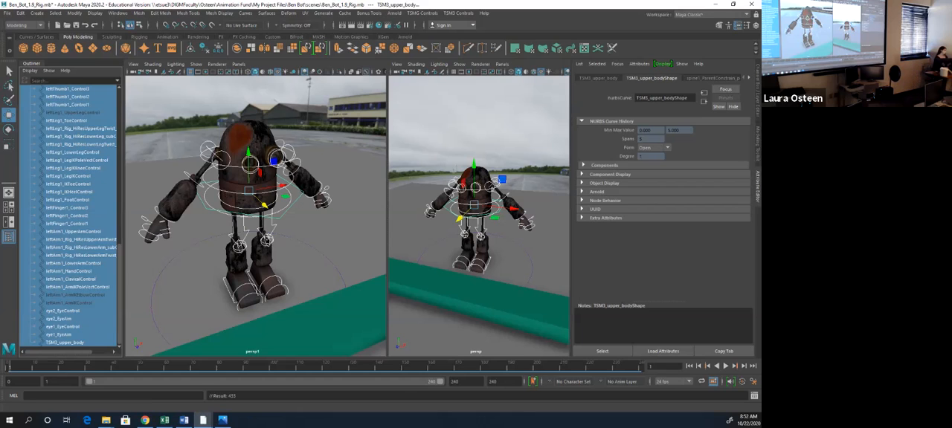
- Rotate rightArm1_UpperArmControl so the robot's right arm swings down toward its body
left_click_drag(252, 223, 264, 208, "alt")
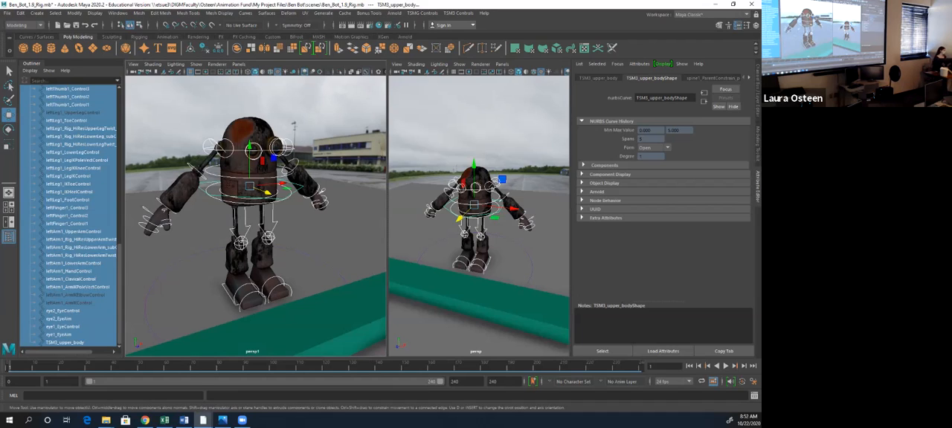
left_click(193, 166)
key("e")
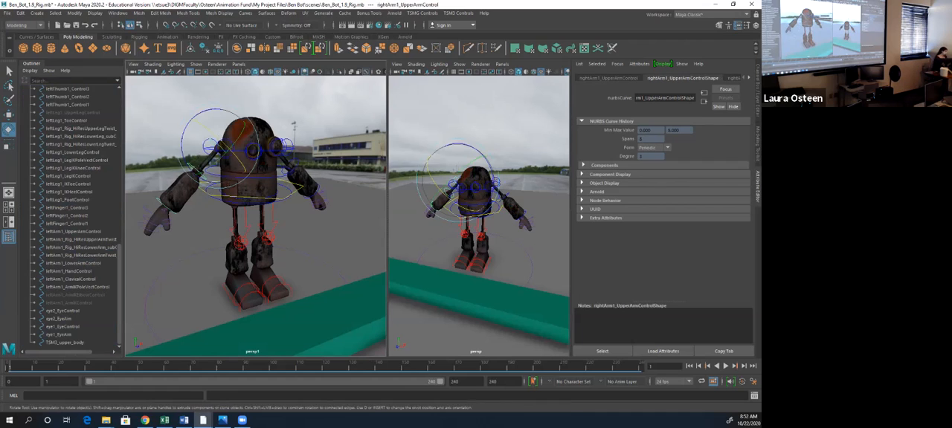
left_click_drag(185, 166, 201, 183)
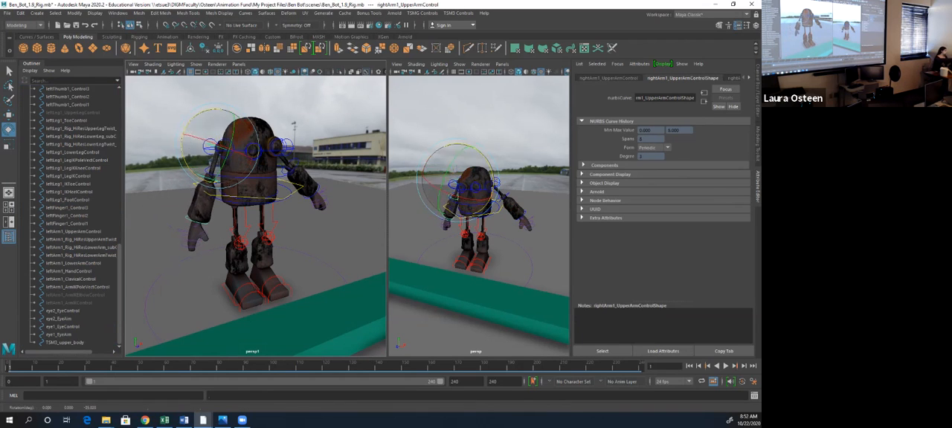
- Shrink the rotate manipulator so it fits closely around the right shoulder control
key("minus")
key("minus")
key("minus")
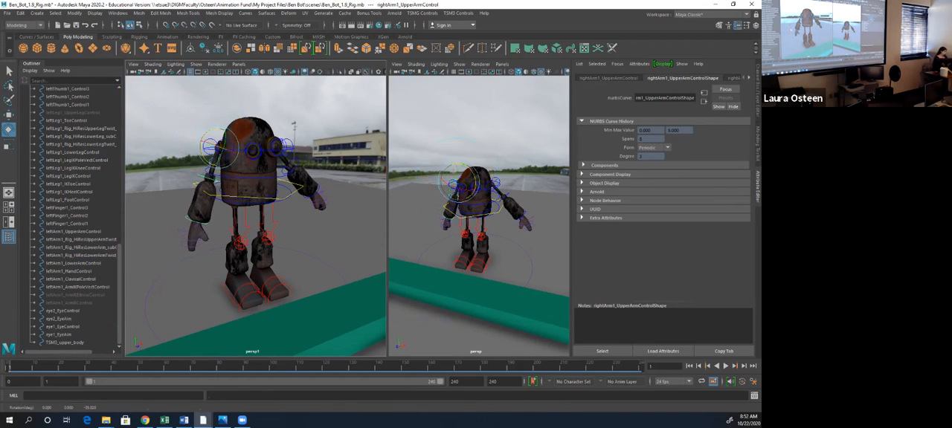
left_click_drag(238, 186, 286, 211, "alt")
scroll(255, 215, "up", 4)
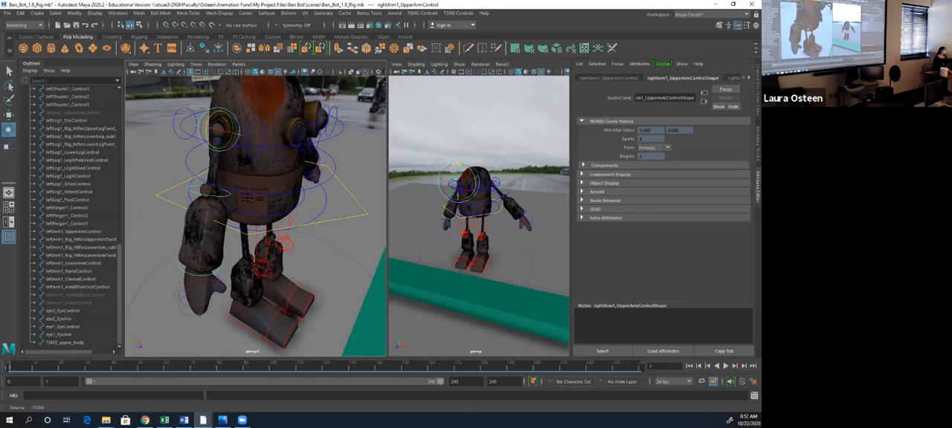
scroll(255, 215, "up", 2)
scroll(260, 238, "down", 5)
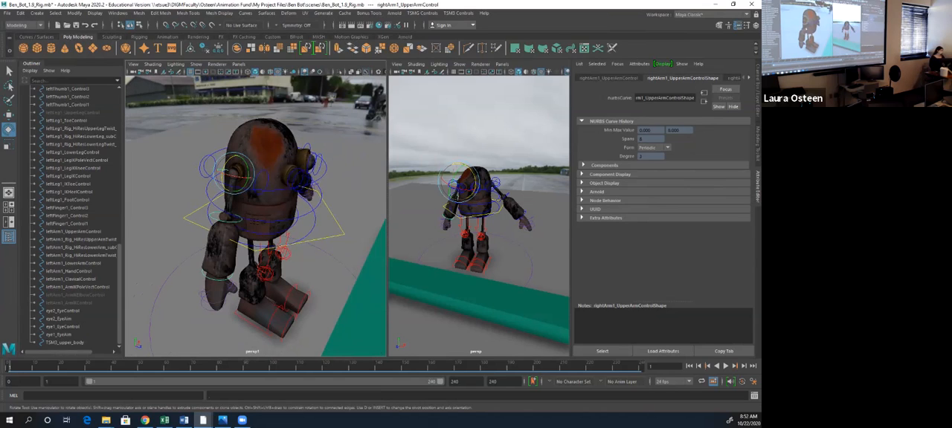
- Try enlarging the rotate manipulator and return it to its small size
key("equal")
key("equal")
key("equal")
key("minus")
key("minus")
key("minus")
key("equal")
key("equal")
key("equal")
key("equal")
key("equal")
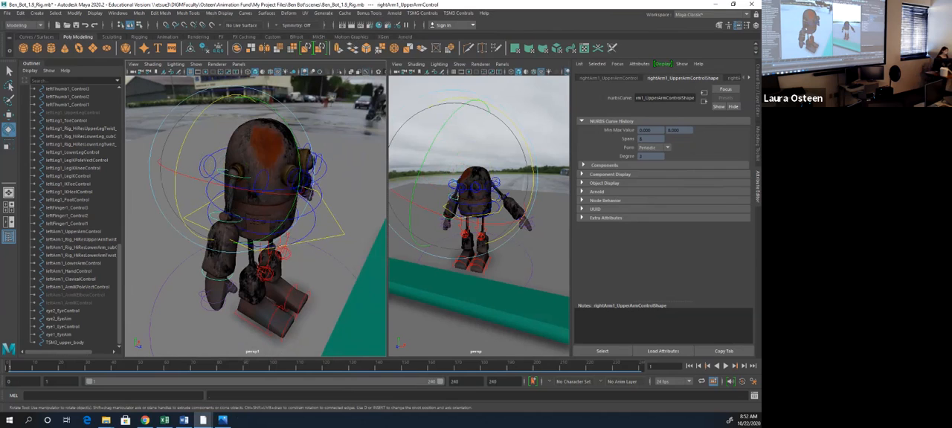
key("minus")
key("minus")
key("minus")
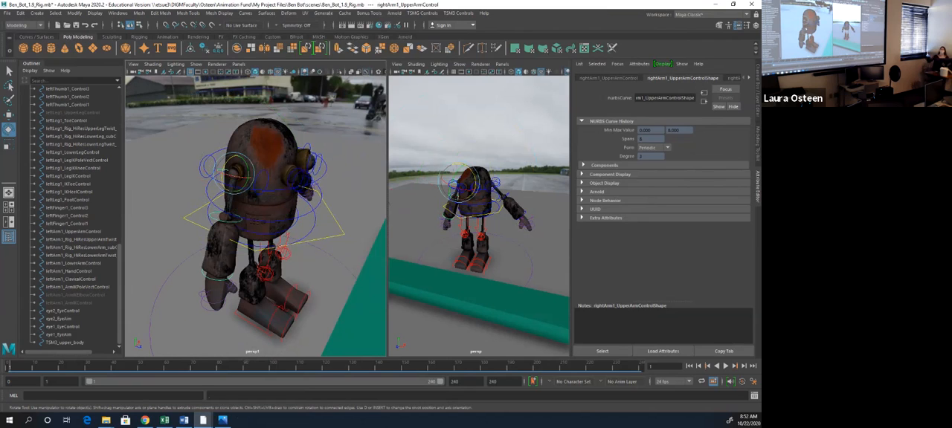
- Refine the rotation of the right upper arm and lower arm controls so the arm hangs relaxed beside the body
left_click_drag(297, 216, 221, 191, "alt")
left_click(208, 195)
left_click(202, 259)
left_click_drag(202, 261, 168, 242)
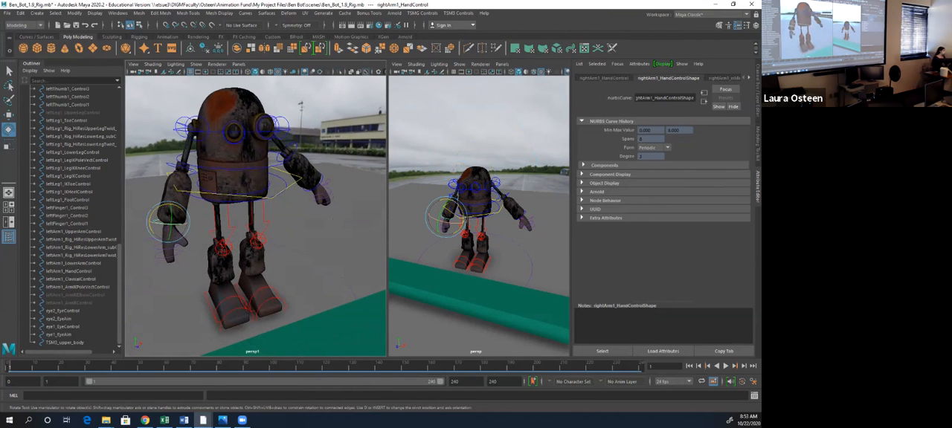
left_click(180, 122)
mouse_move(175, 121)
left_mouse_down()
mouse_move(183, 143)
mouse_move(177, 130)
mouse_move(223, 156)
mouse_move(177, 132)
mouse_move(181, 119)
left_mouse_up()
left_click(177, 164)
left_click_drag(183, 161, 192, 165)
- Curl the robot's right hand slightly by rotating its finger and thumb controls inward
left_click(177, 240)
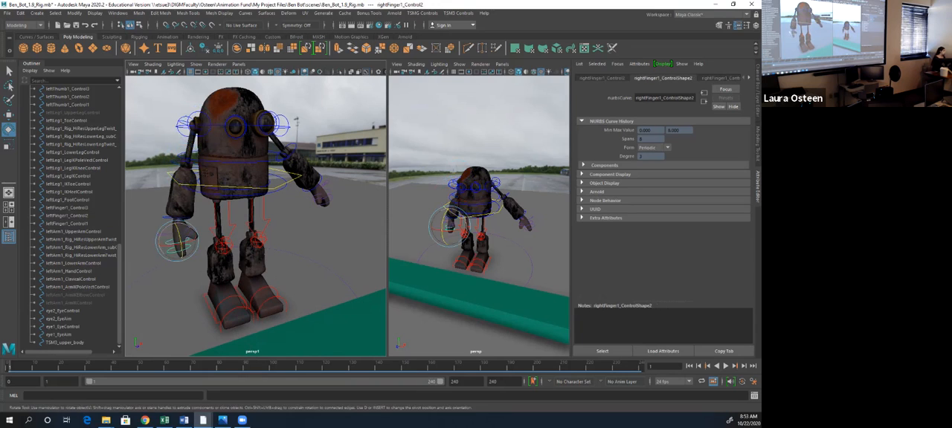
left_click(173, 251)
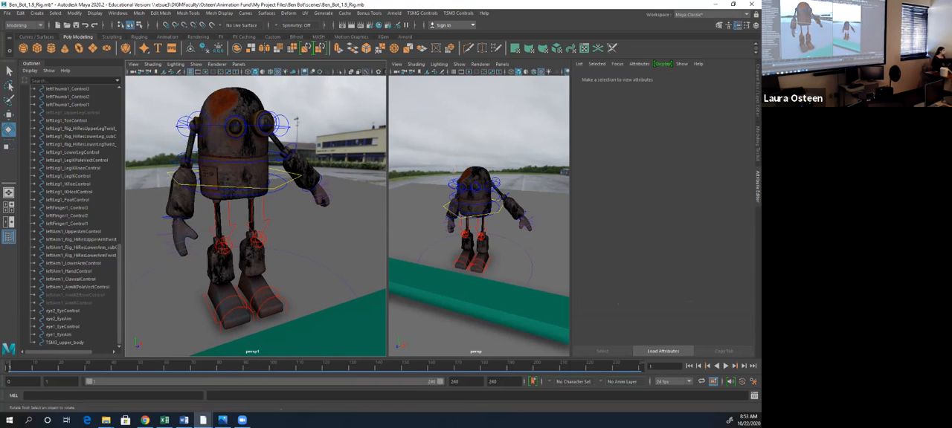
left_click(187, 234)
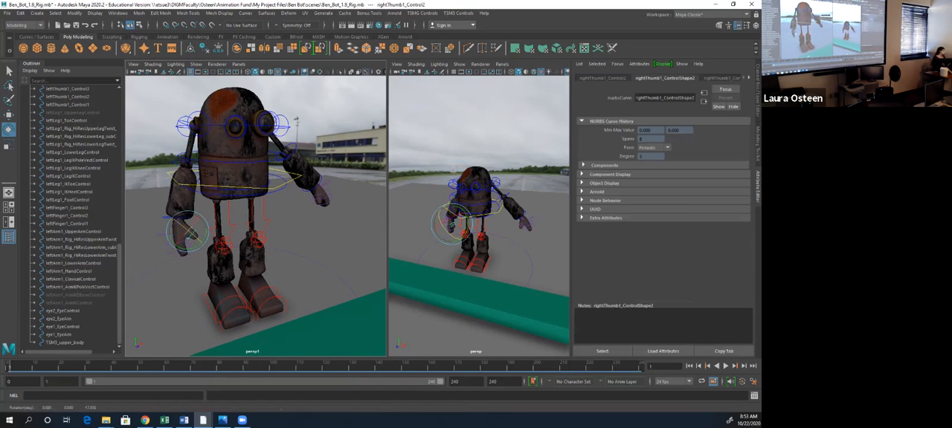
left_click(328, 273)
left_click_drag(327, 272, 257, 271, "alt")
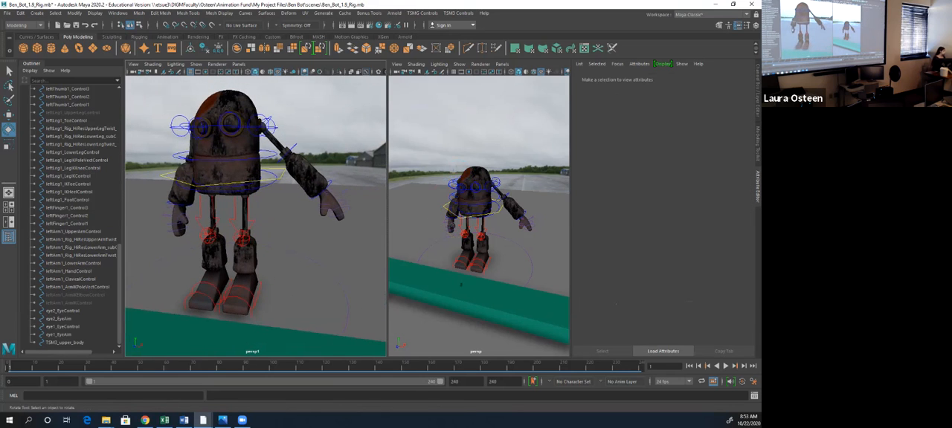
left_click(182, 217)
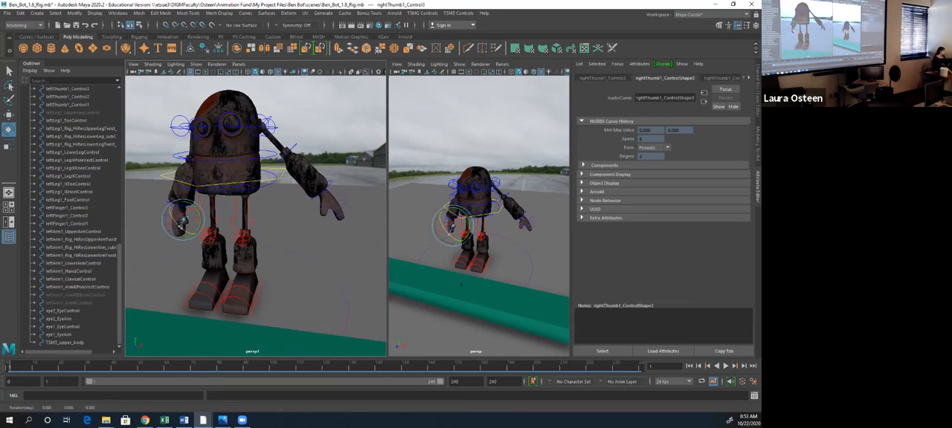
left_click_drag(363, 267, 409, 264, "alt")
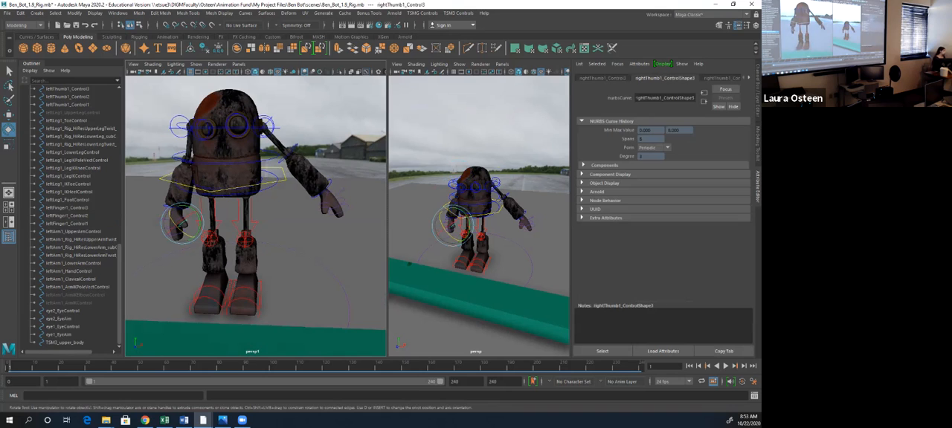
- Rotate the left upper arm, lower arm and hand controls so the left arm hangs down beside the body
left_click(270, 125)
left_click_drag(327, 193, 286, 216, "alt")
left_click_drag(278, 121, 280, 138)
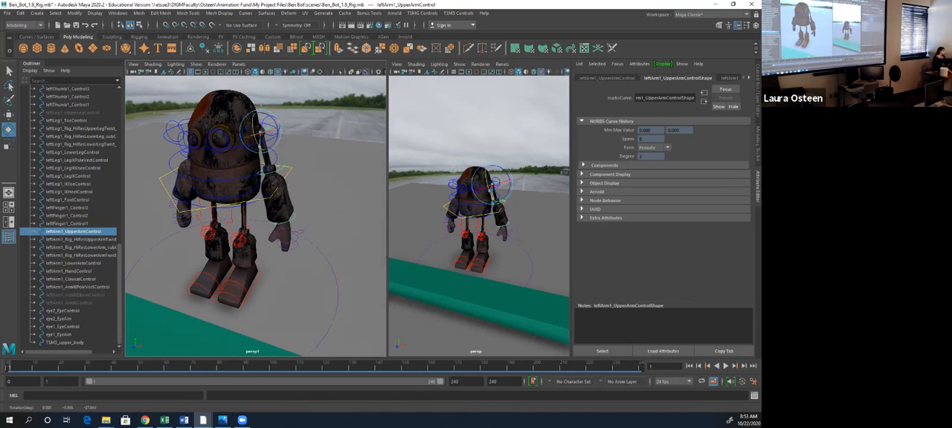
left_click(277, 169)
left_click_drag(282, 163, 282, 174)
left_click_drag(290, 212, 339, 197, "alt")
left_click(298, 210)
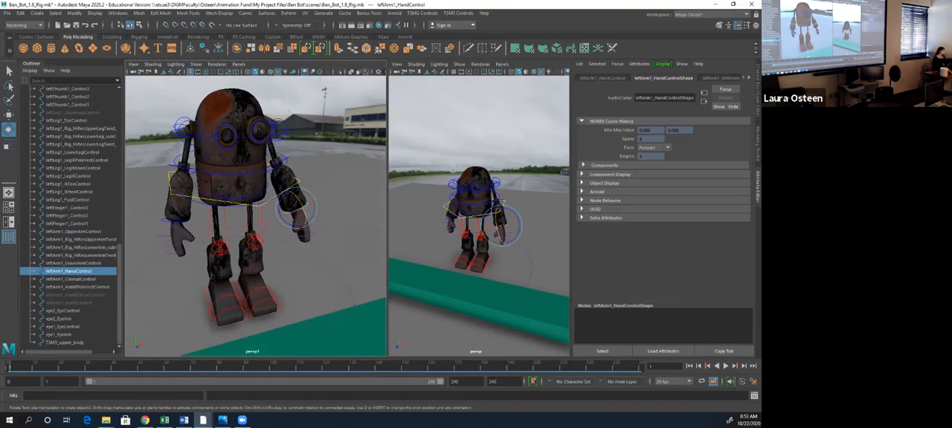
left_click_drag(301, 195, 227, 224)
scroll(256, 216, "up", 2)
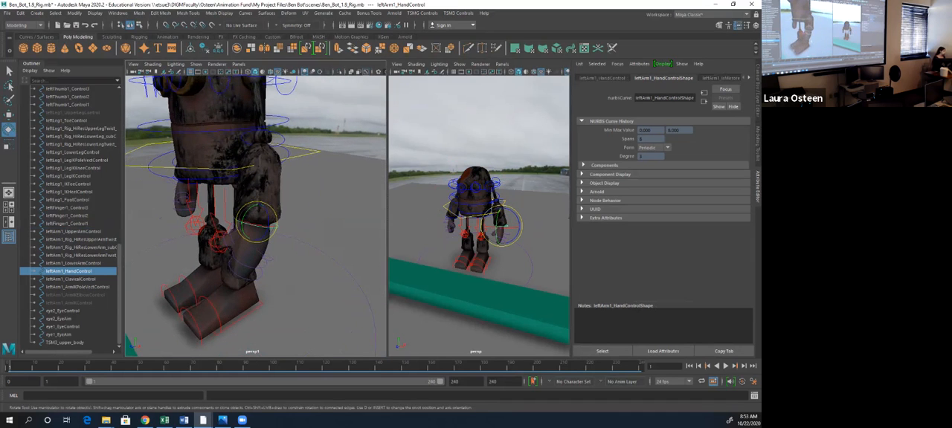
- Select all three leftFinger1 controls together and rotate them to curl the left finger inward
left_click(269, 259)
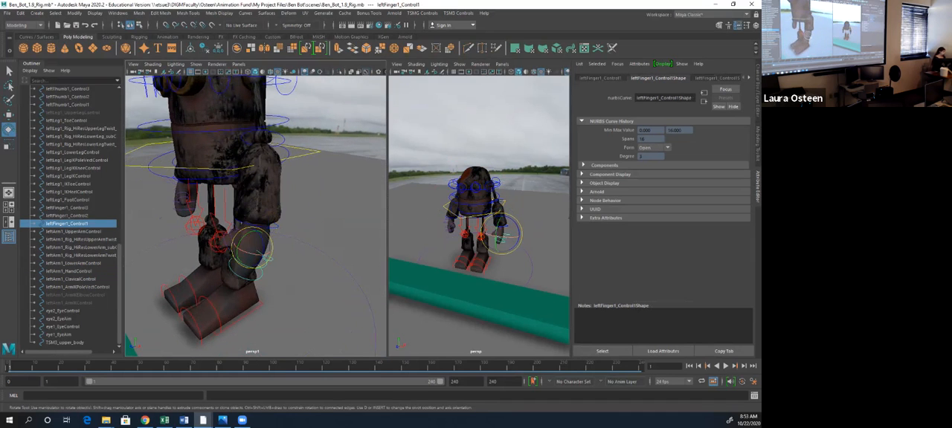
left_click_drag(253, 248, 329, 226)
left_click(320, 250)
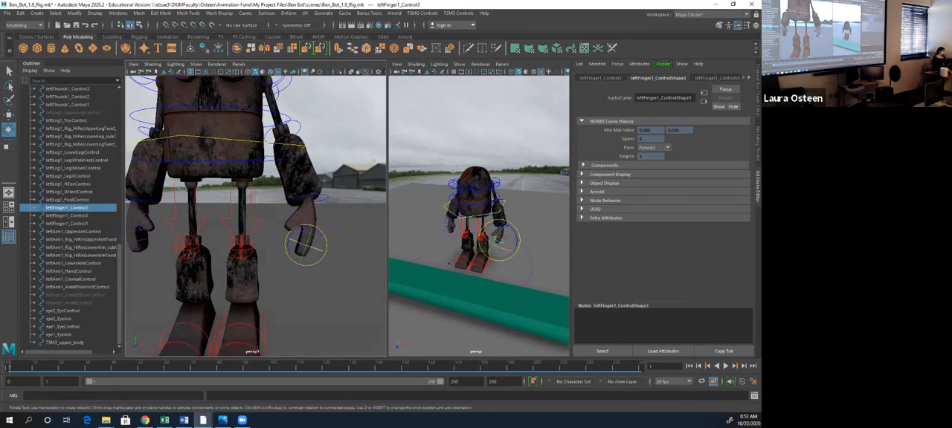
key("q")
left_click(322, 238, "shift")
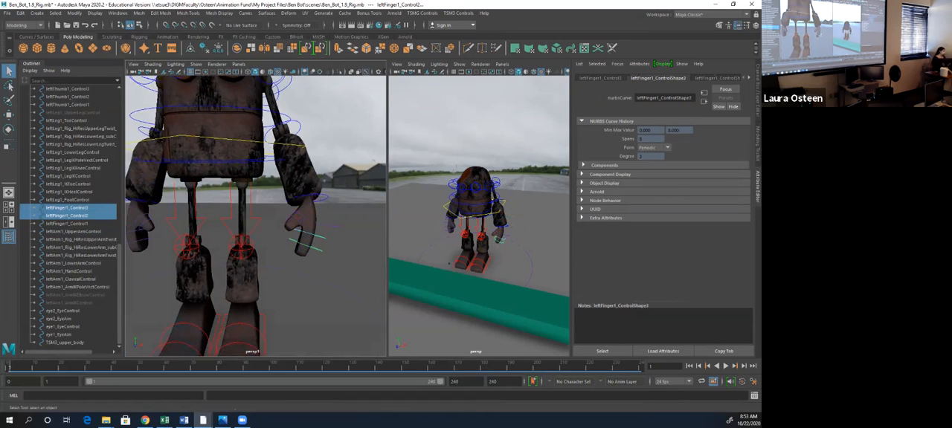
left_click(333, 226, "shift")
key("e")
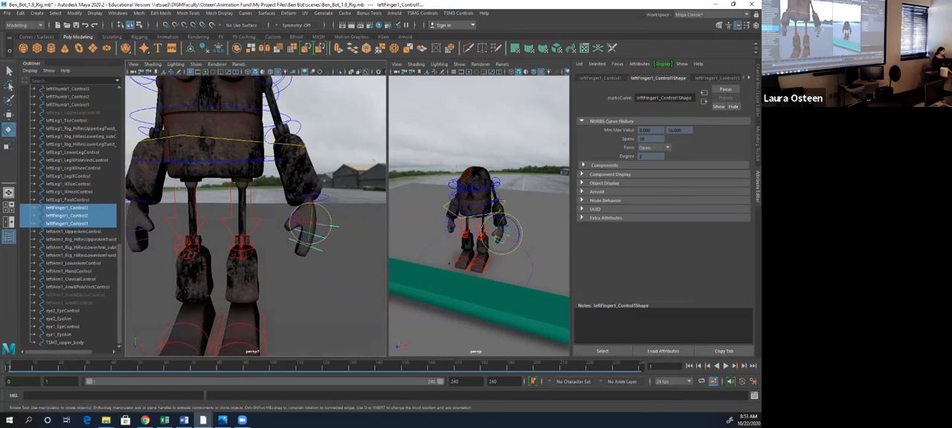
left_click_drag(327, 212, 331, 227)
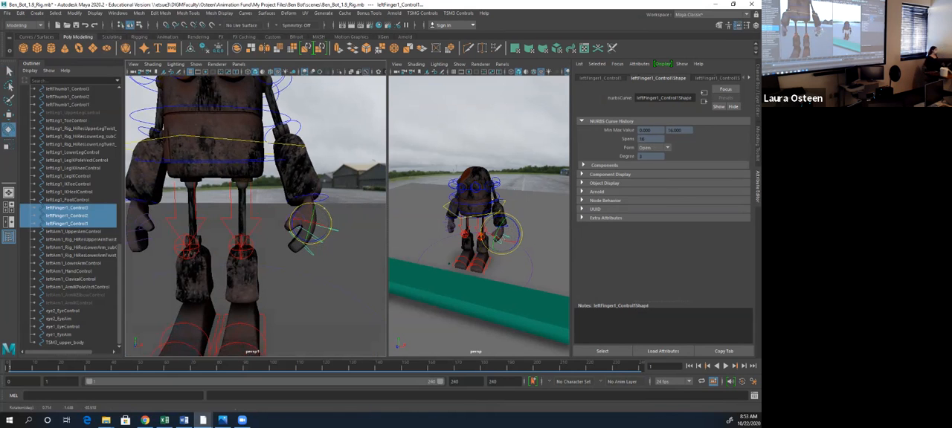
- Select the three leftThumb1 controls together and rotate them to curl the left thumb
scroll(331, 228, "up", 3)
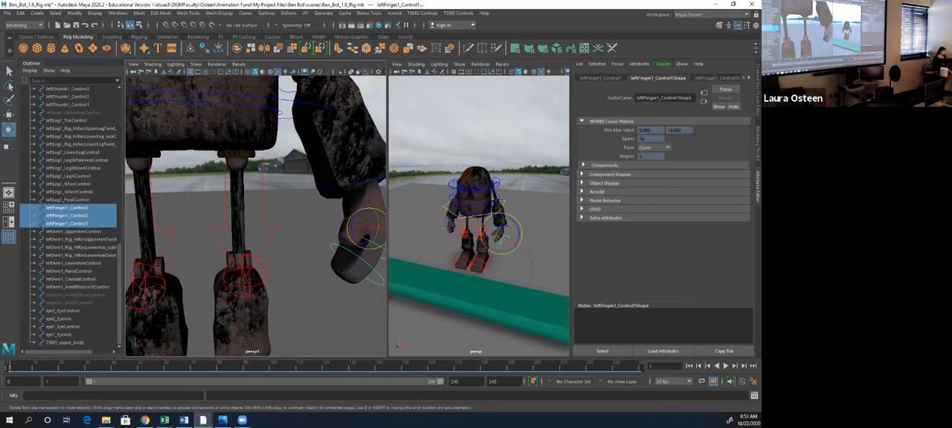
middle_click_drag(331, 228, 200, 232, "alt")
left_click_drag(200, 232, 229, 234, "alt")
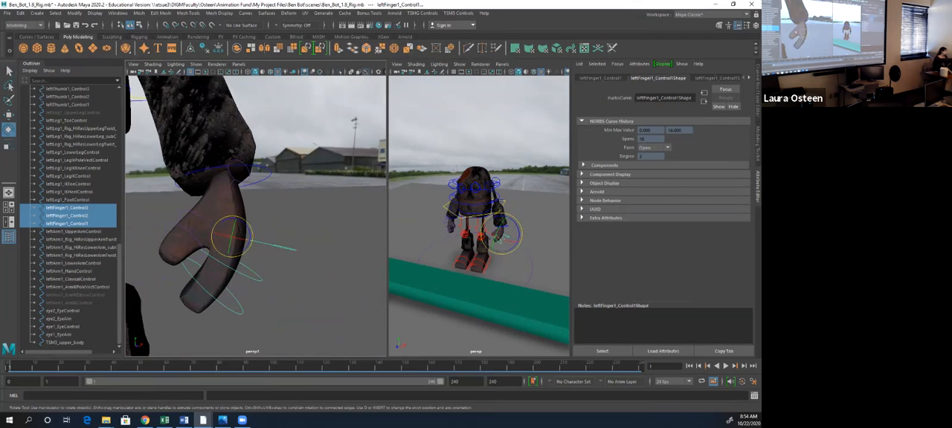
left_click(167, 229)
left_click(181, 213, "shift")
left_click(229, 175, "shift")
mouse_move(214, 226)
left_mouse_down()
mouse_move(287, 224)
mouse_move(227, 226)
left_mouse_up()
right_click_drag(227, 226, 189, 226, "alt")
left_click_drag(190, 225, 421, 213, "alt")
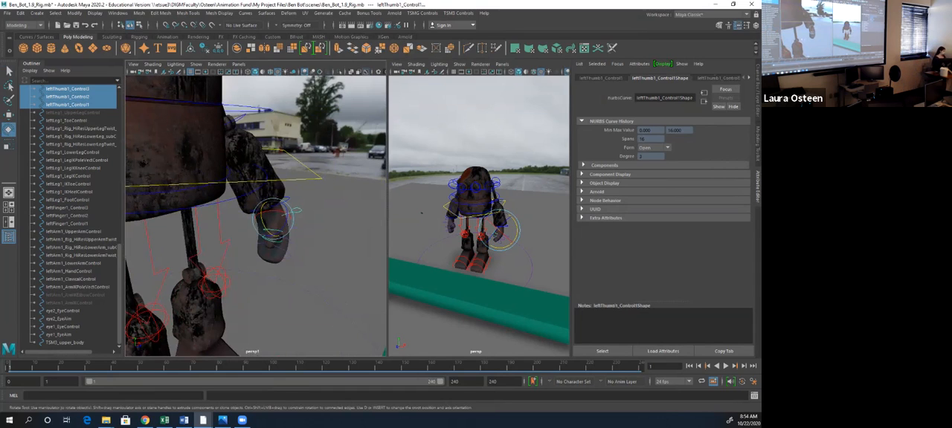
- Rotate spine1_middleSpineControl slightly to adjust the bend of the robot's torso
scroll(257, 215, "down", 5)
left_click_drag(257, 216, 320, 215, "alt")
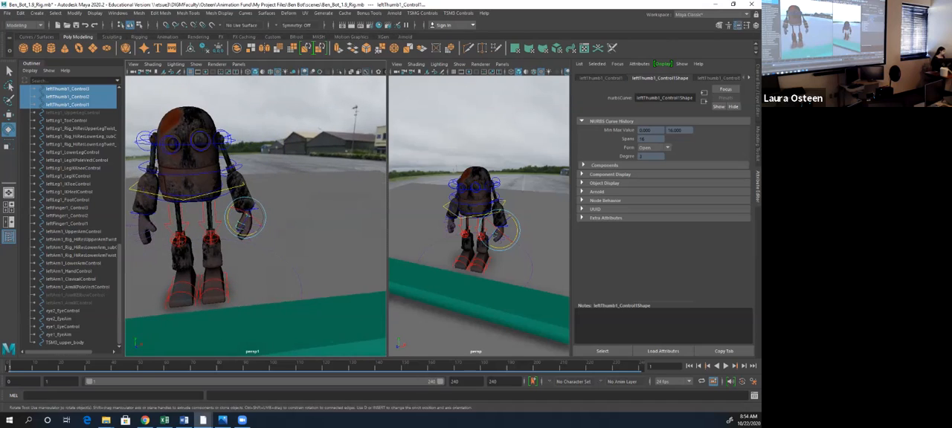
scroll(256, 216, "up", 2)
middle_click_drag(256, 216, 274, 230, "alt")
left_click(244, 175)
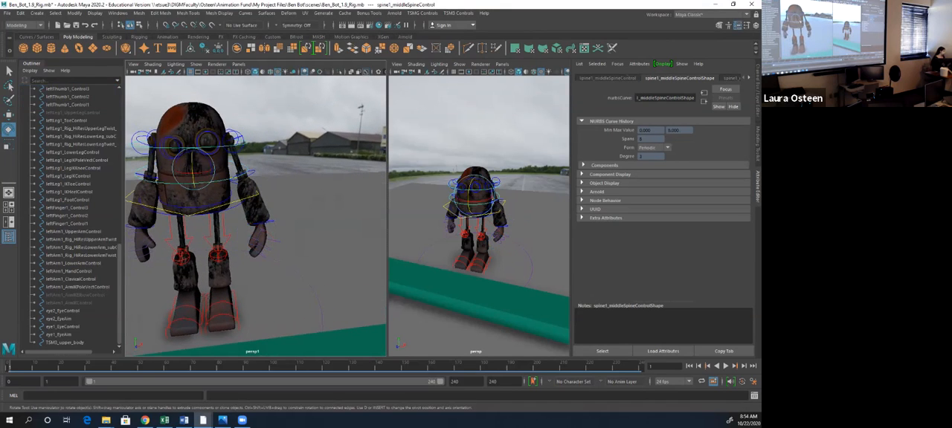
left_click_drag(195, 173, 195, 176)
- Move the left leg's IK foot control outward and turn the foot away from the body for a wider stance
left_click(257, 195)
key("w")
left_click(236, 319)
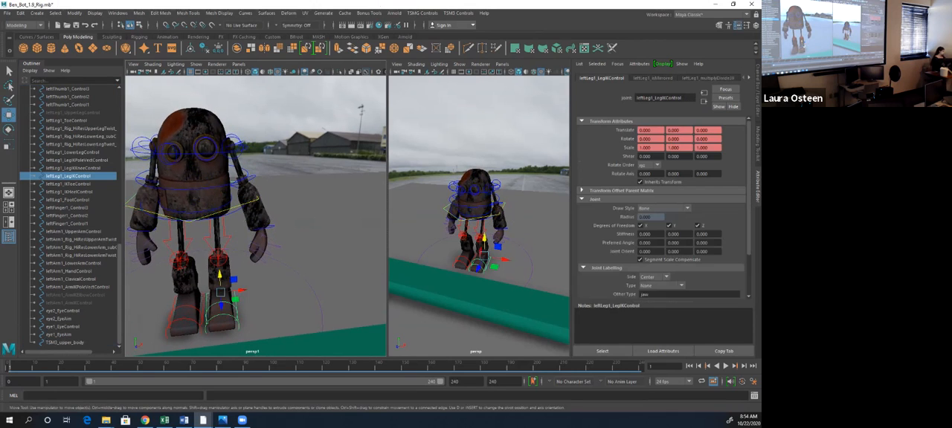
key("e")
key("w")
mouse_move(240, 291)
left_mouse_down()
mouse_move(233, 303)
mouse_move(243, 301)
left_mouse_up()
key("e")
left_click_drag(212, 192, 213, 193)
- Shift TSM3_upper_body slightly to rebalance the robot over its feet, and undo the last extra adjustment
left_click(243, 148)
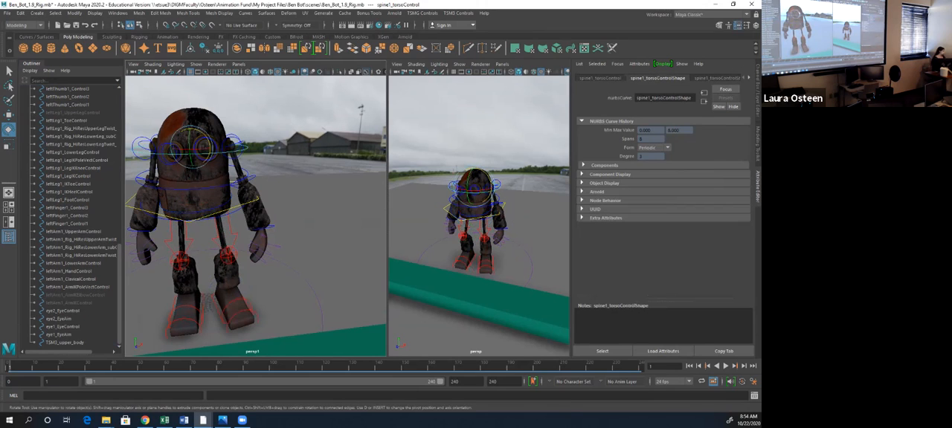
left_click_drag(211, 151, 250, 187)
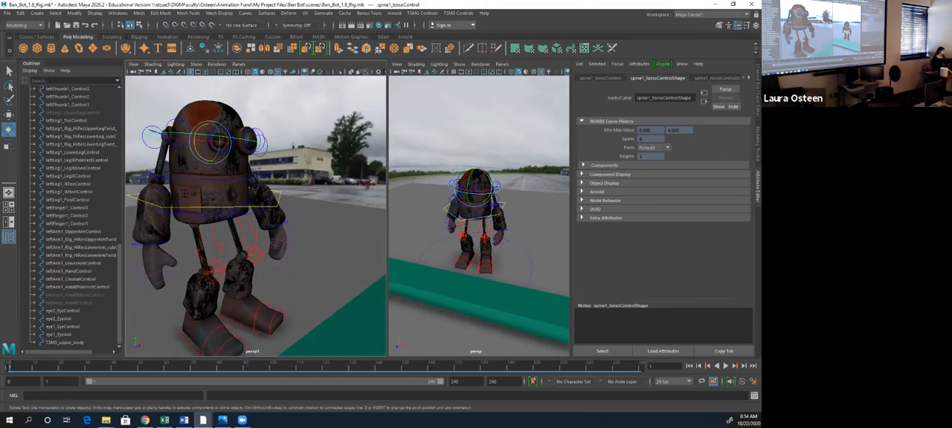
left_click(257, 193)
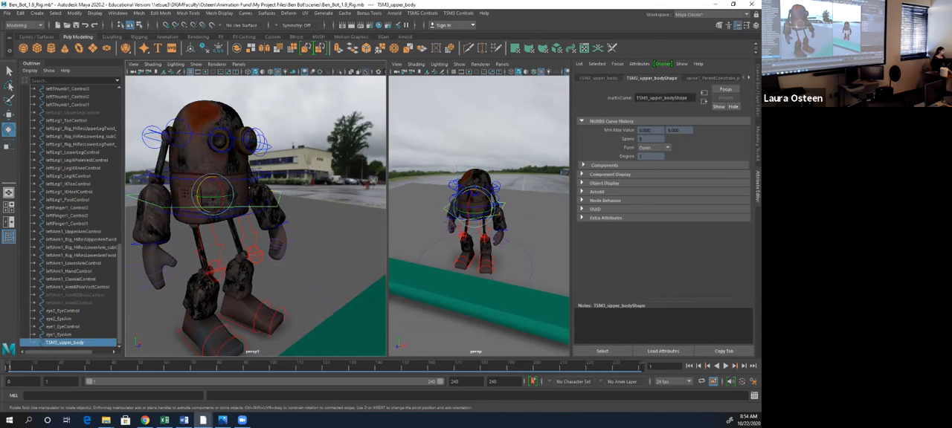
key("w")
mouse_move(212, 173)
left_mouse_down()
mouse_move(178, 181)
mouse_move(219, 195)
mouse_move(213, 180)
mouse_move(199, 180)
left_mouse_up()
left_click(244, 206)
key("e")
key("ctrl+z")
- Show the channels of the eye1_EyeAim control in place of the Attribute Editor, and clear the selection
left_click(239, 207)
left_click(210, 142)
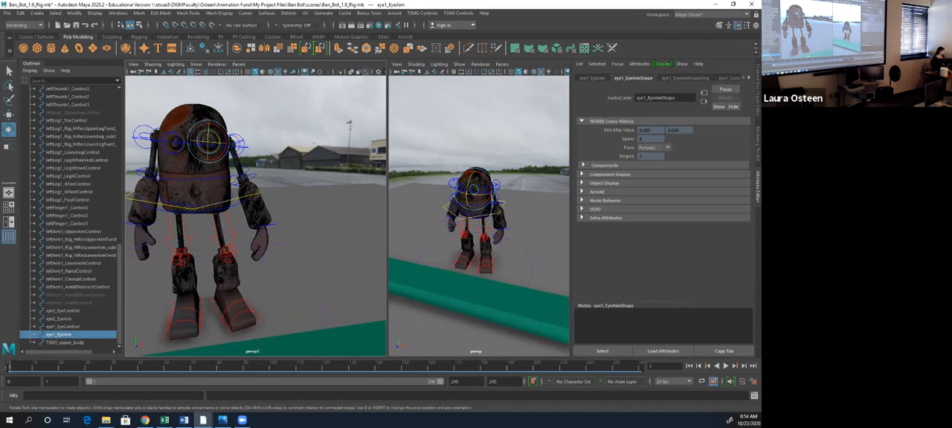
key("ctrl+a")
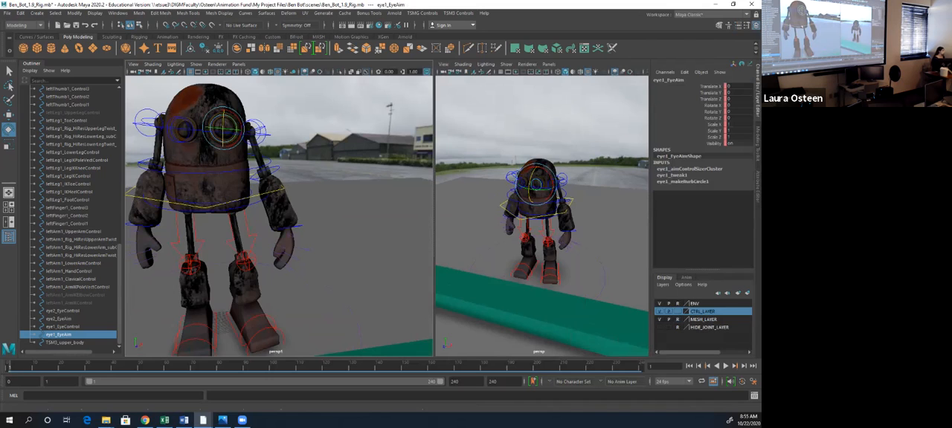
left_click(263, 135)
left_click_drag(224, 124, 256, 126)
right_click_drag(257, 126, 206, 133, "alt")
left_click(179, 127)
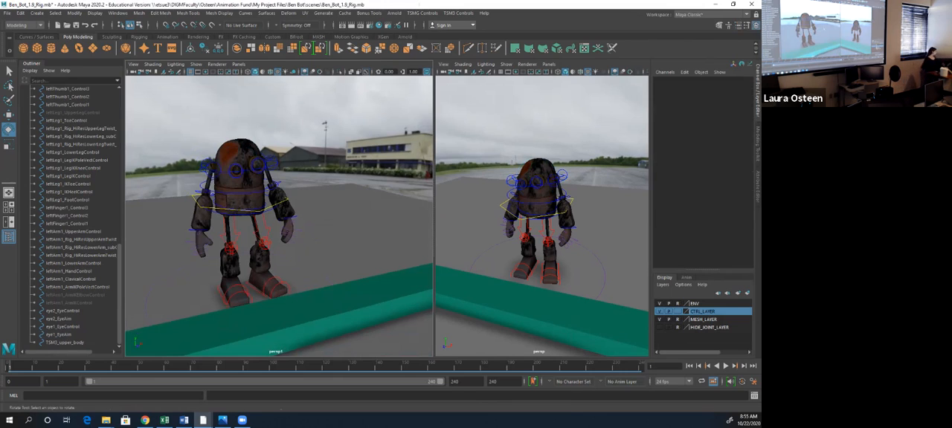
- Rotate spine1_torsoControl to about 5.1 in Y and 4.9 in Z to refine the turn of the upper torso
left_click_drag(260, 224, 282, 226, "alt")
scroll(297, 227, "up", 1)
middle_click_drag(283, 226, 288, 213, "alt")
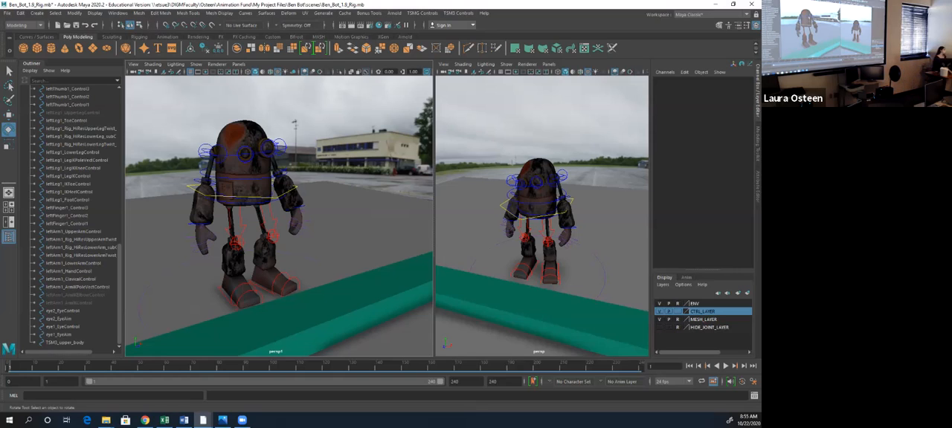
left_click(223, 154)
left_click_drag(251, 145, 252, 153)
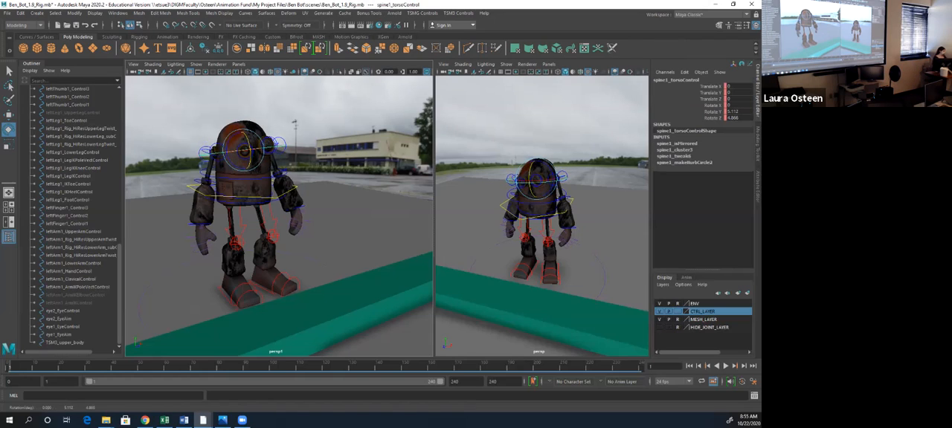
- Select all the rig controls in the TSM3Controls set, key them at frame 1, and clear the selection
left_click(284, 195)
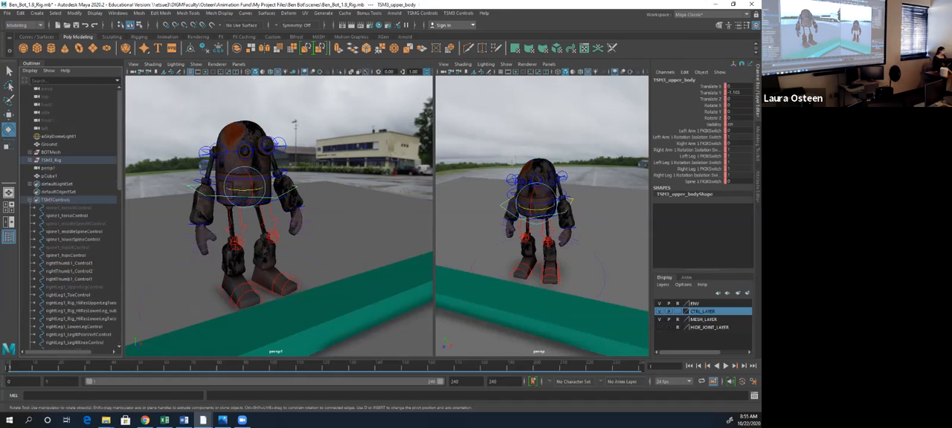
key("ctrl+z")
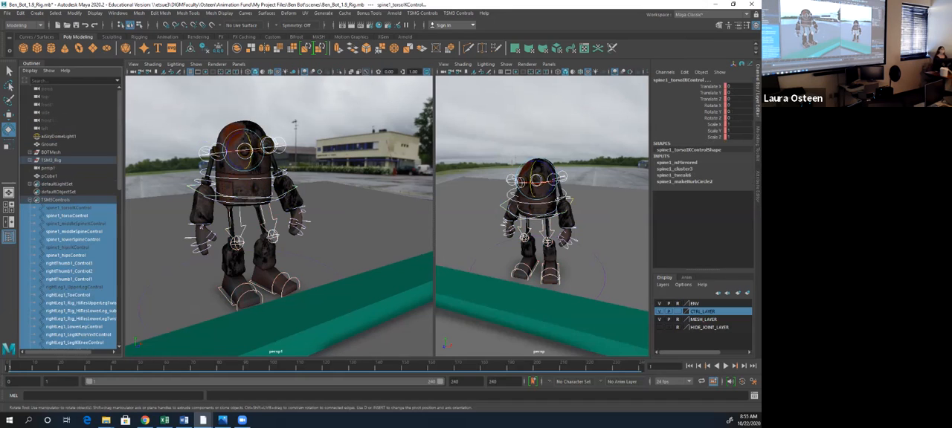
key("s")
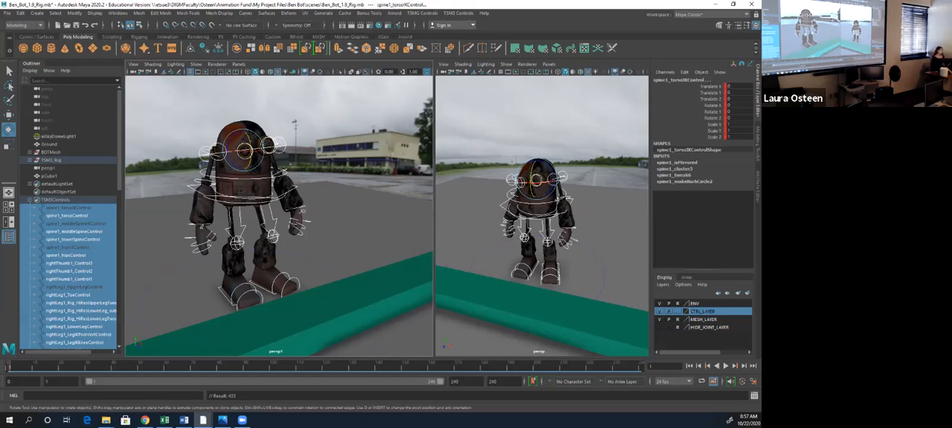
left_click(357, 212)
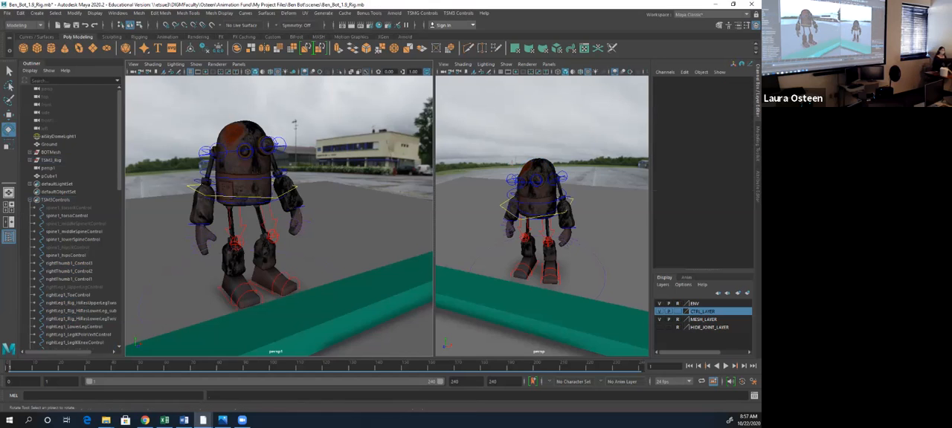
- Set the timeline's playback speed to Real-time
left_click(184, 420)
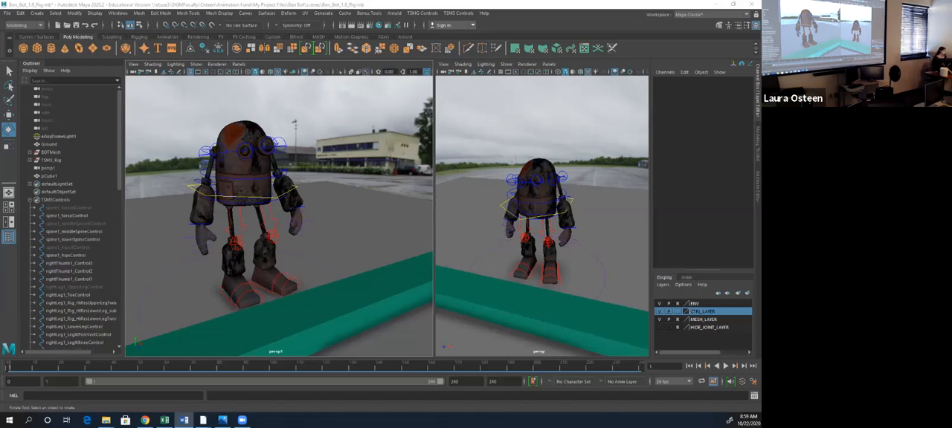
right_click(187, 365)
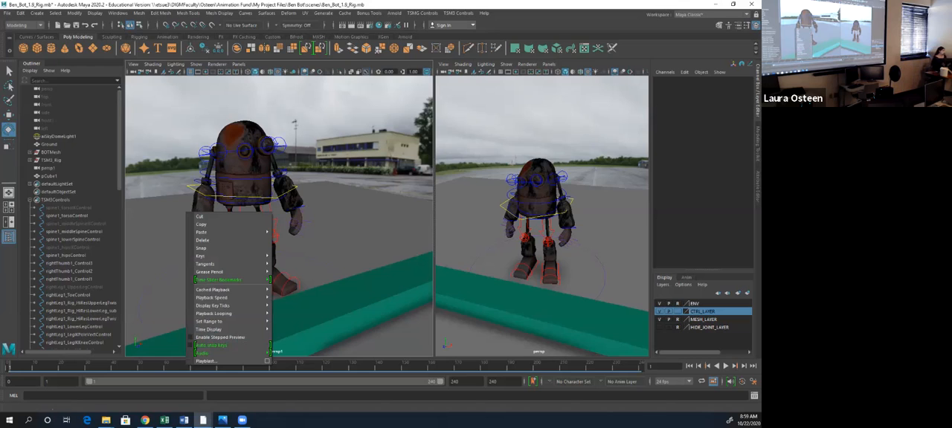
mouse_move(223, 297)
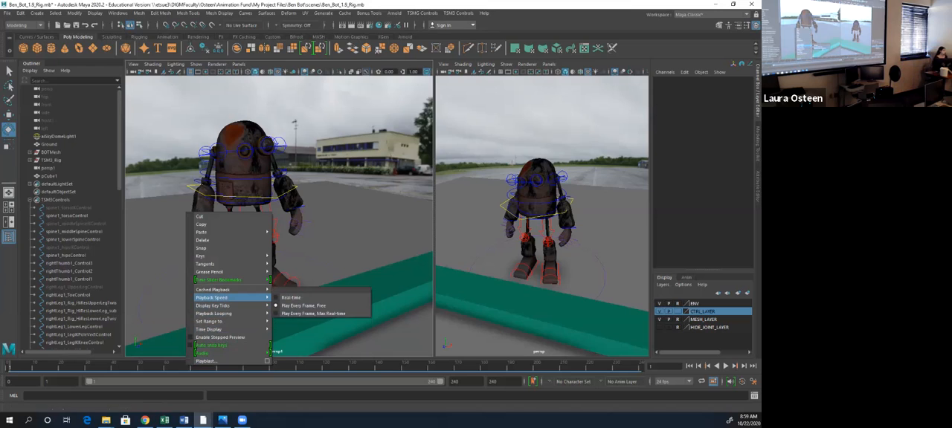
left_click(294, 298)
- Turn on Enable Stepped Preview for the time slider and return the timeline to frame 1
right_click(276, 365)
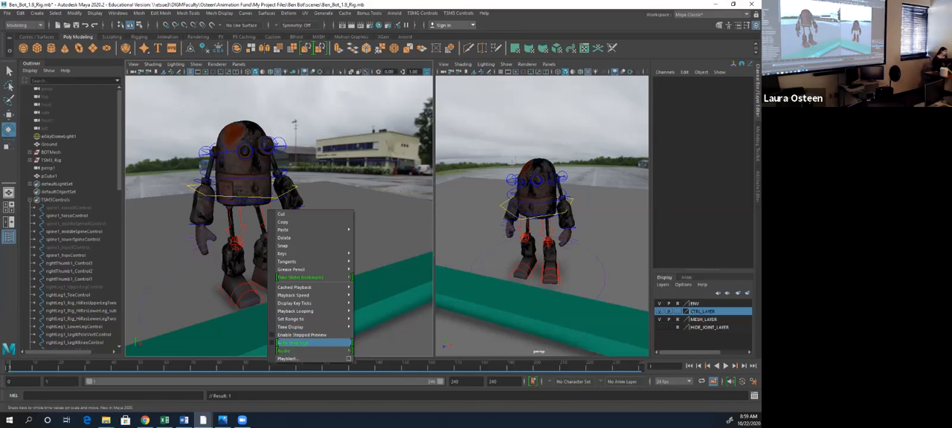
left_click(296, 343)
right_click(296, 368)
left_click(303, 349)
right_click(296, 367)
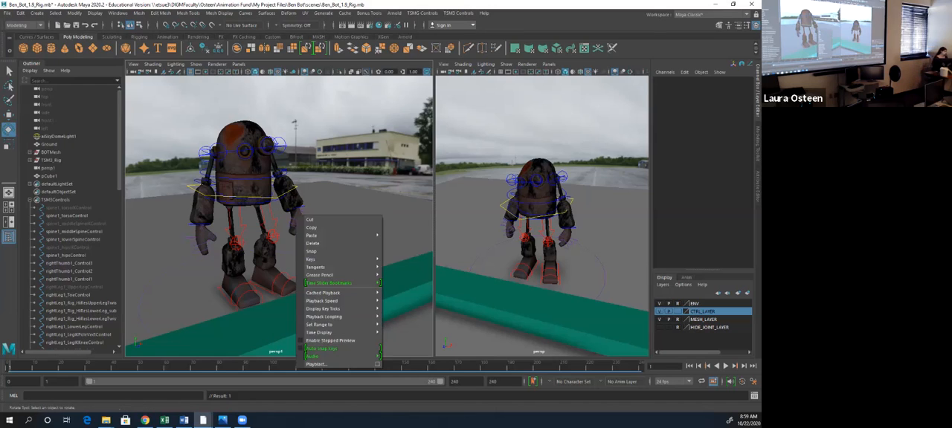
left_click(327, 340)
right_click(308, 367)
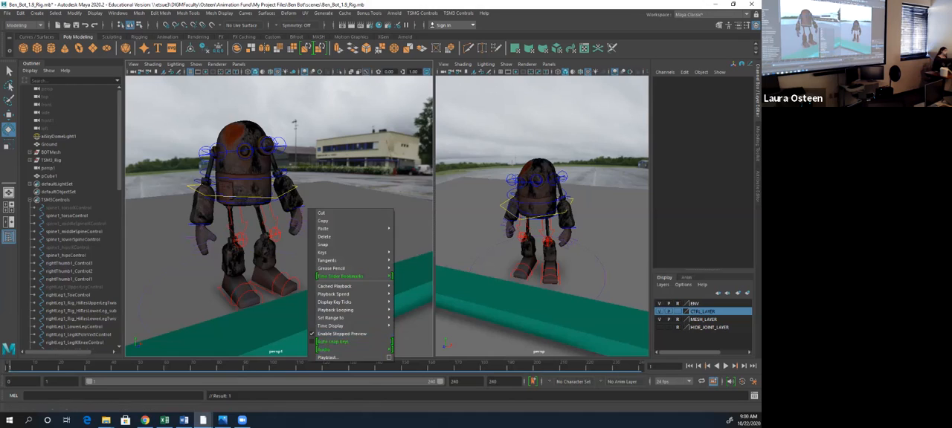
left_click(292, 366)
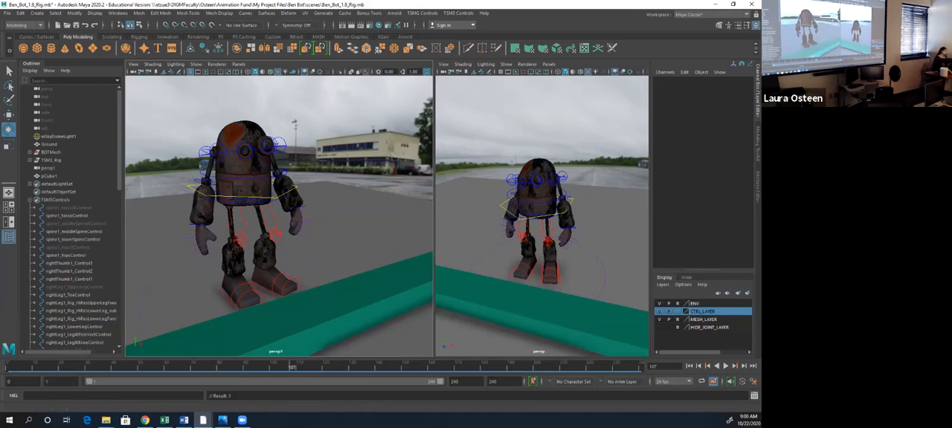
left_click(690, 366)
- Switch to the Animation workspace to view the Graph Editor's Step tangents option, and return to the Maya Classic workspace
key("alt+Tab")
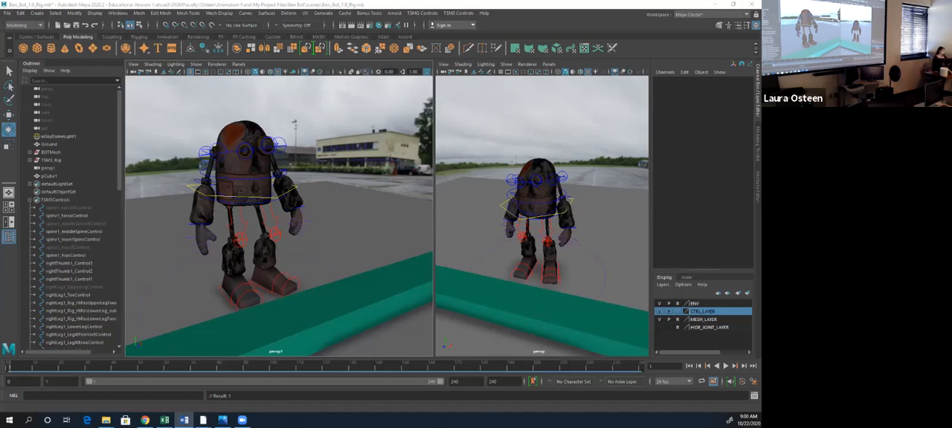
key("alt+Tab")
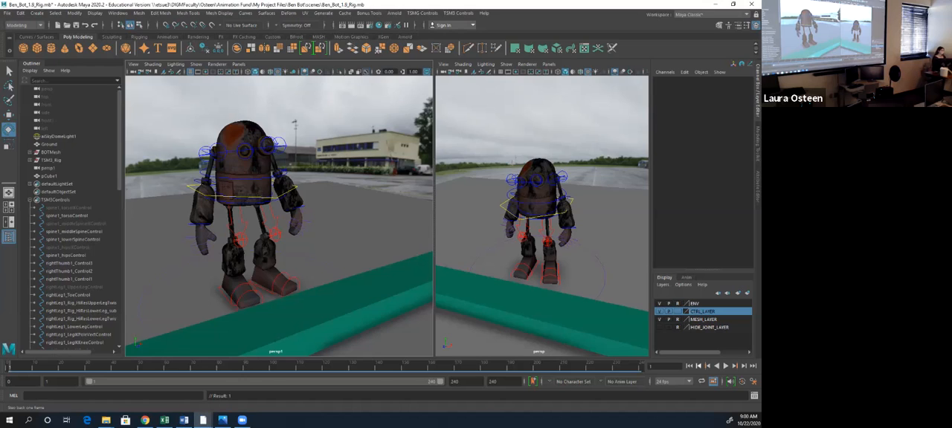
left_click_drag(279, 215, 320, 216, "alt")
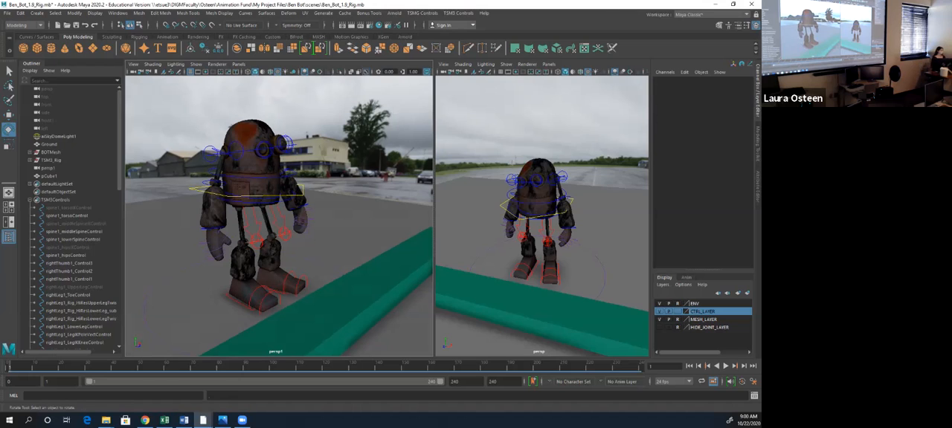
left_click(710, 14)
left_click(710, 97)
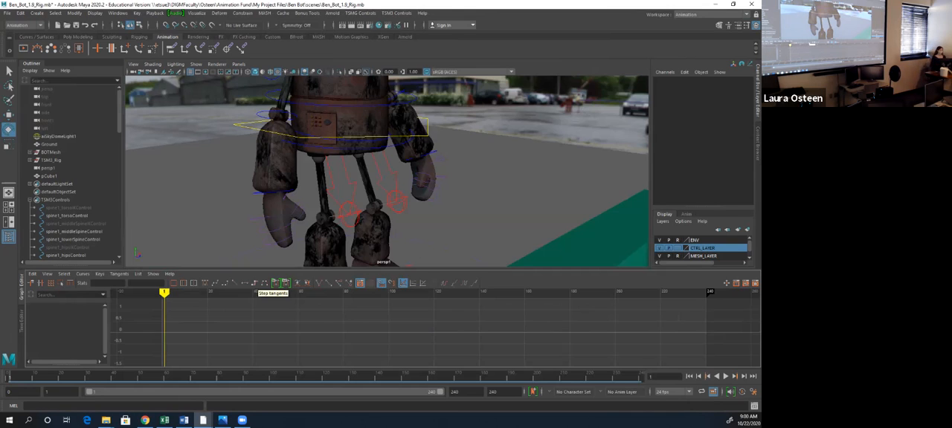
key("space")
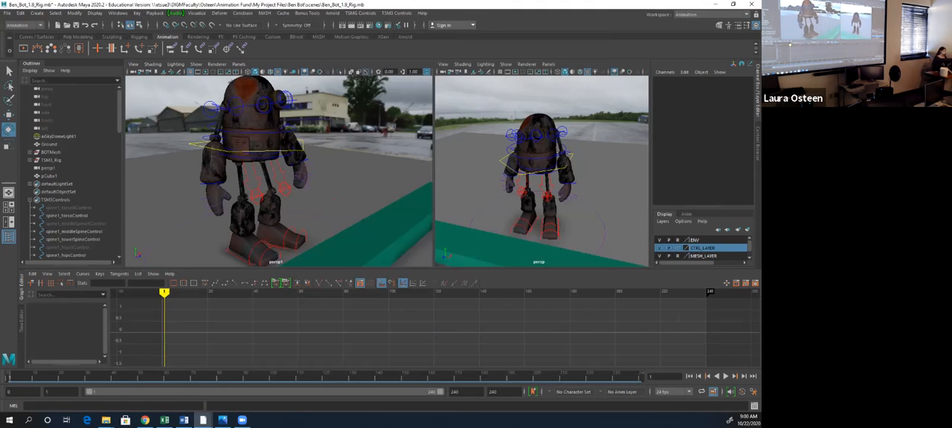
key("space")
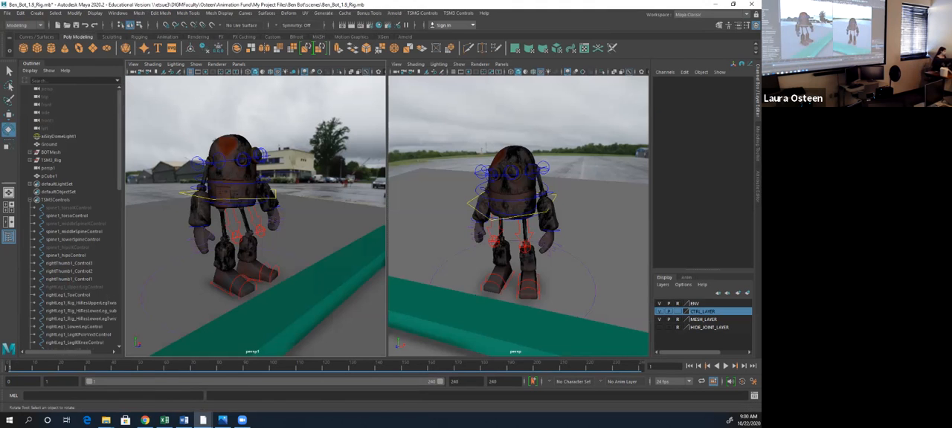
- Play and stop the timeline briefly, and save the scene
key("alt+v")
key("alt+v")
key("ctrl+s")
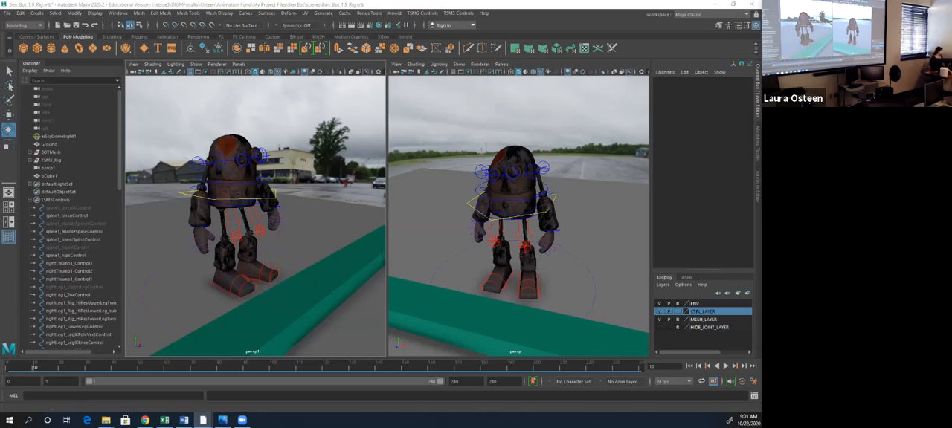
- At frame 20, twist spine1_torsoControl to about -12 in Y and tilt TSM3_upper_body to about 2.3 in X
left_click(61, 367)
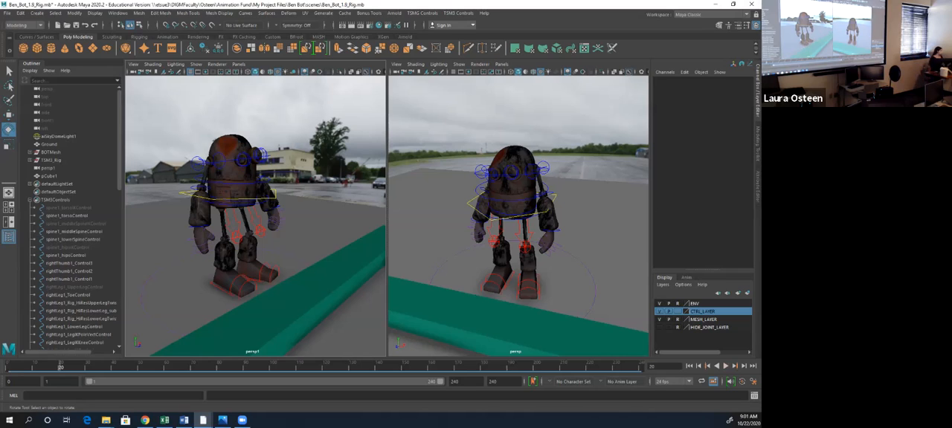
left_click_drag(283, 212, 240, 226, "alt")
left_click(249, 183)
left_click_drag(231, 164, 232, 197)
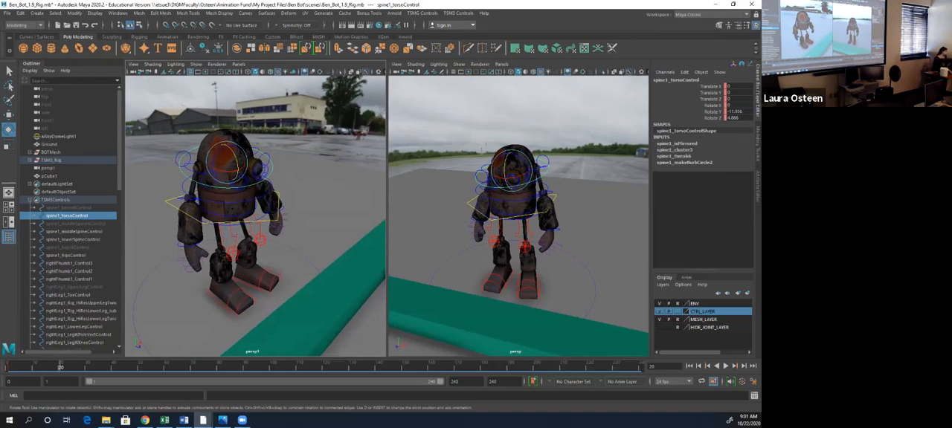
left_click(230, 197)
left_click_drag(239, 199, 266, 201)
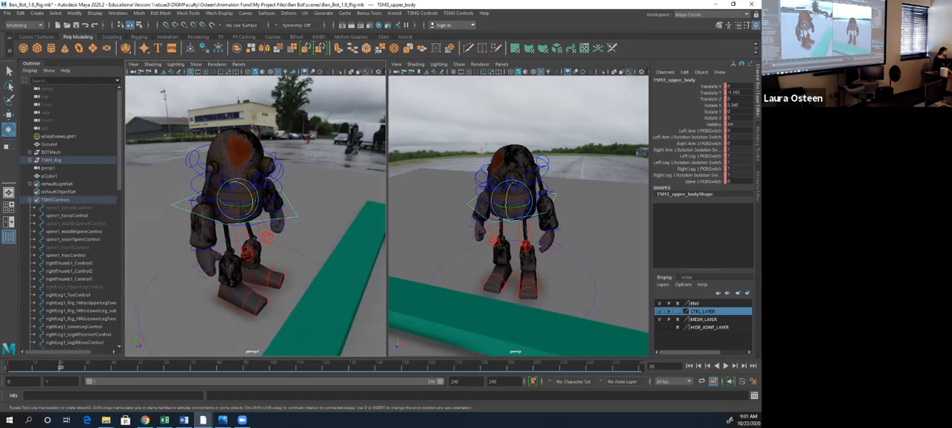
- Bend the robot's left elbow by rotating leftArm1_LowerArmControl in Y
left_click(202, 180)
left_click_drag(218, 177, 141, 209)
left_click(242, 183)
left_click_drag(237, 183, 235, 195)
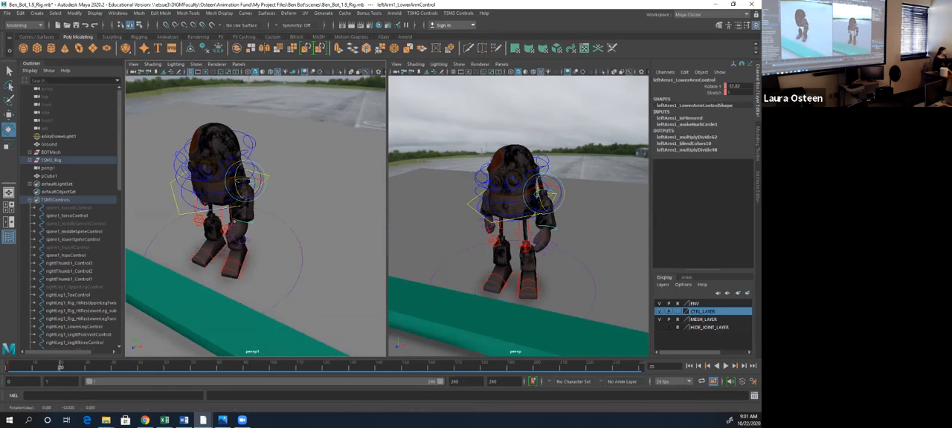
- Rotate leftArm1_UpperArmControl to about -17.3 in Y and -27 in Z to swing the left arm
left_click(245, 152)
left_click_drag(236, 160, 274, 162)
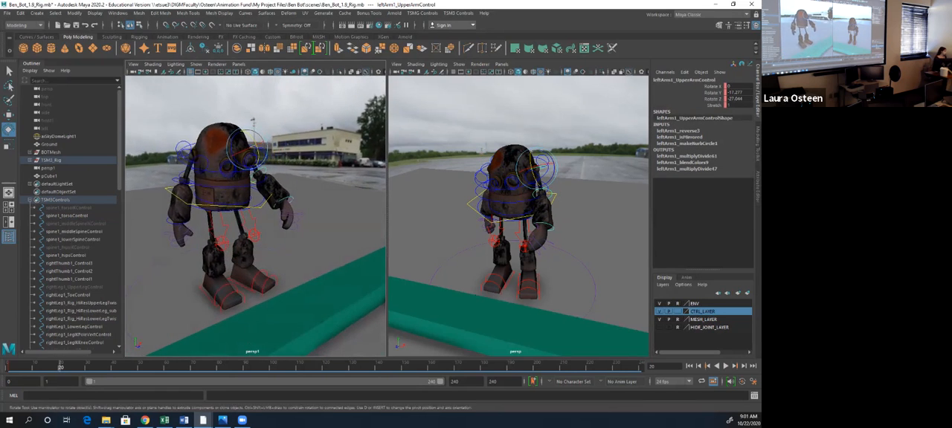
right_click_drag(274, 162, 293, 162, "alt")
middle_click_drag(293, 162, 291, 151, "alt")
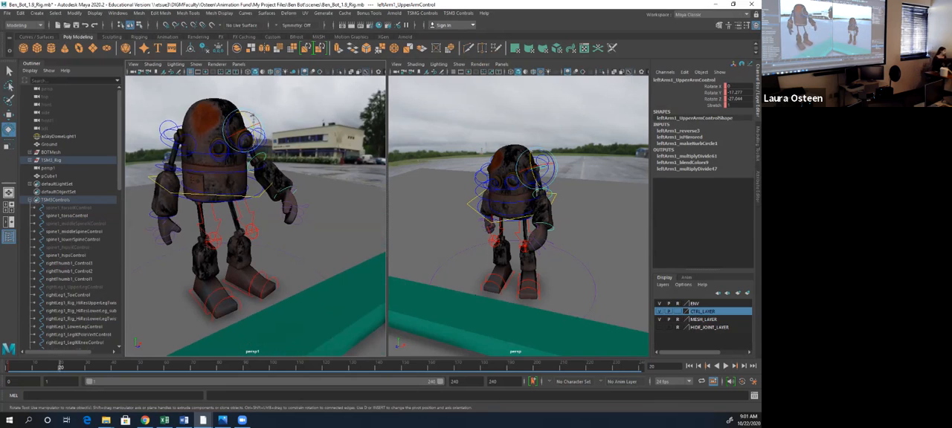
- Rotate the finger controls of the left hand, including leftFinger1_Control2, to adjust the finger pose, and clear the selection
left_click(303, 209)
left_click_drag(303, 209, 299, 213)
left_click(324, 228)
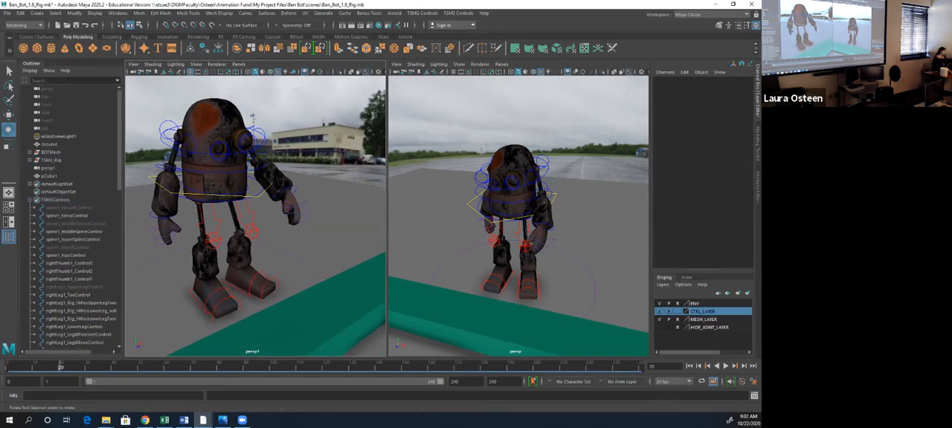
left_click(304, 212)
left_click_drag(294, 214, 297, 219)
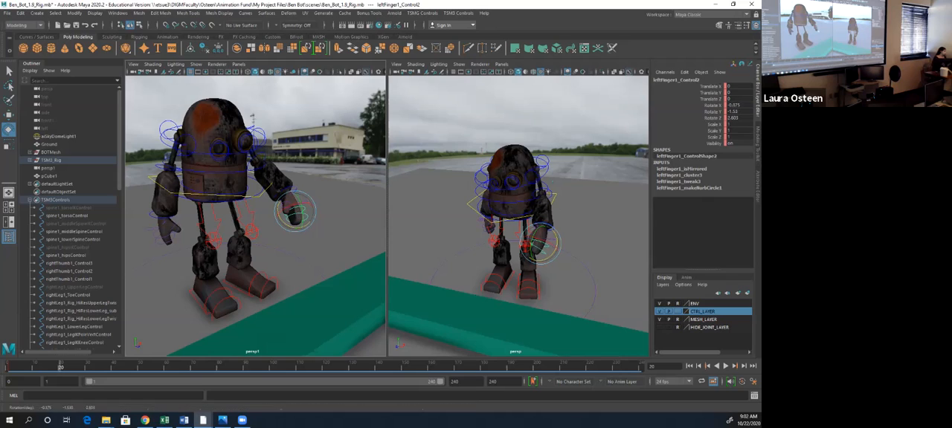
left_click(325, 228)
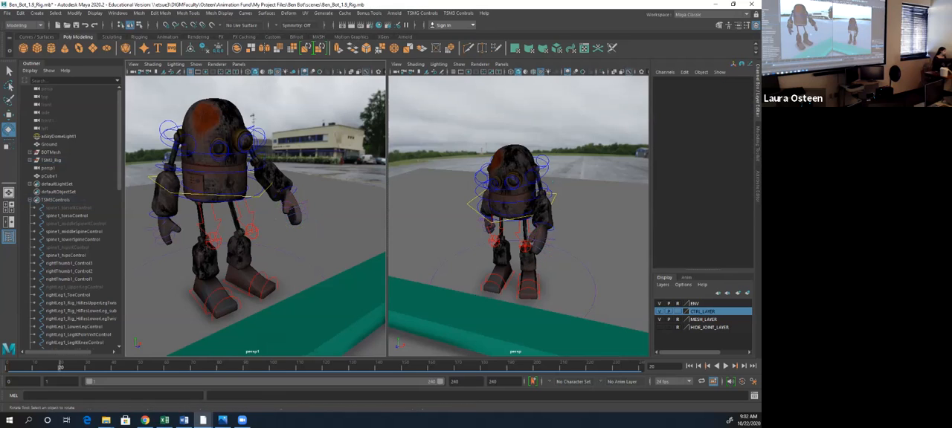
- Rotate rightFinger1_Control2 to about 1.4 in Z to adjust the right hand's fingers
left_click(171, 212)
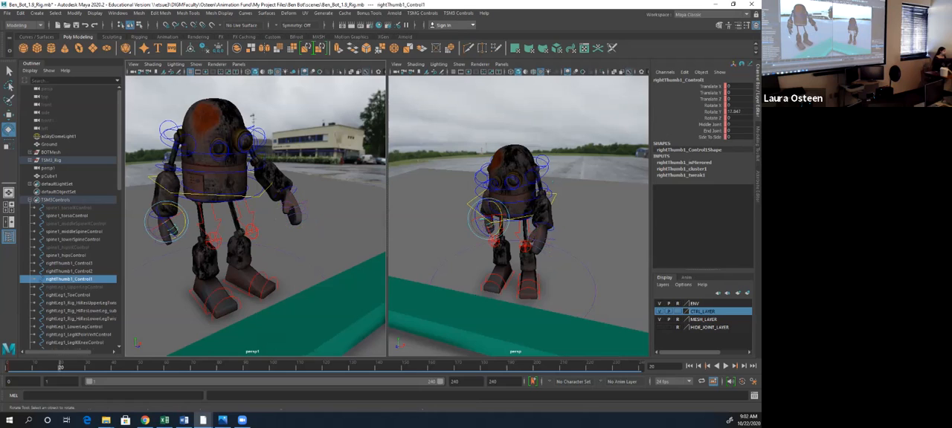
left_click(158, 237)
left_click_drag(159, 221, 163, 240)
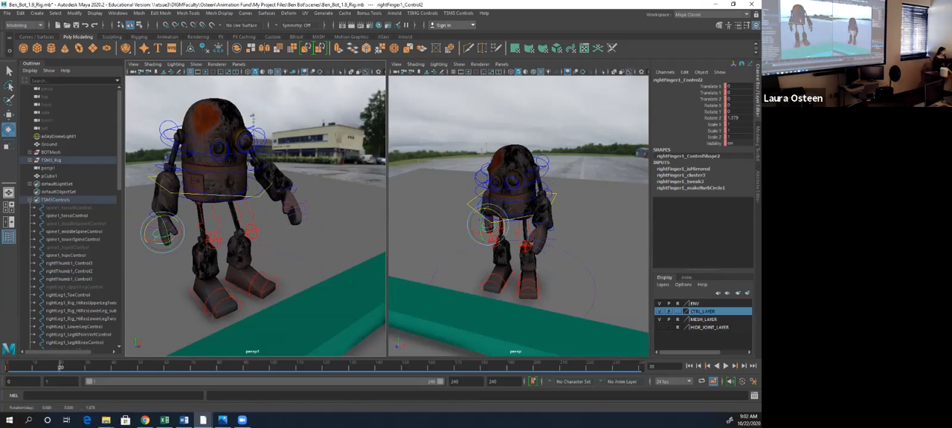
- Rotate spine1_hipsControl to about -5.1 in X, -6.5 in Y and -1.7 in Z, undoing the excess adjustment
left_click_drag(238, 216, 182, 209, "alt")
left_click(157, 182)
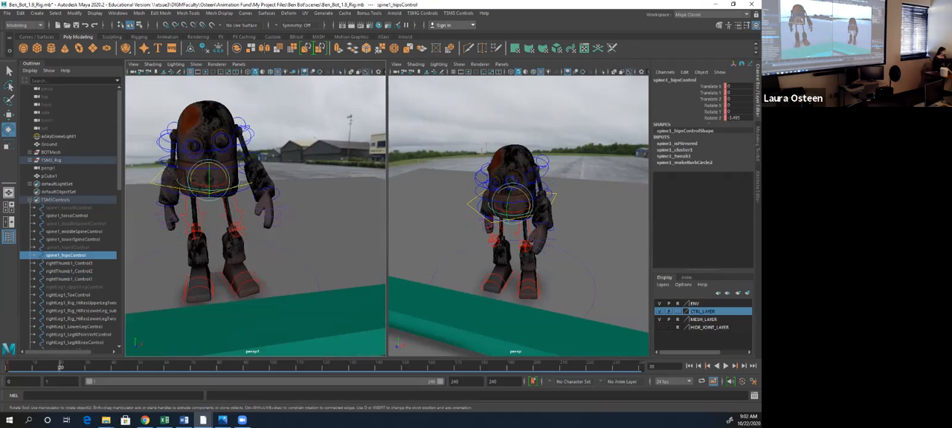
left_click_drag(208, 179, 223, 191)
key("ctrl+z")
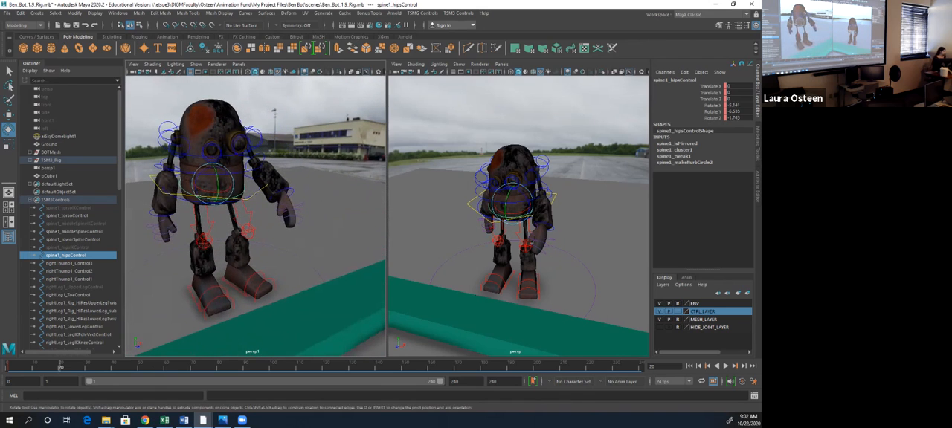
- Rotate eye1_EyeControl to about -16.3 in Z and eye2_EyeAim to about 25.8 in Y to redirect the eyes
left_click(239, 154)
left_click_drag(240, 124, 248, 129)
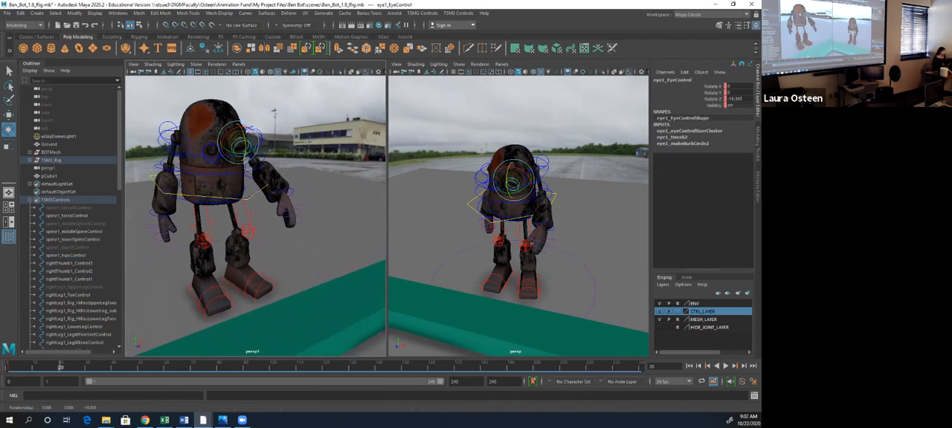
left_click(212, 152)
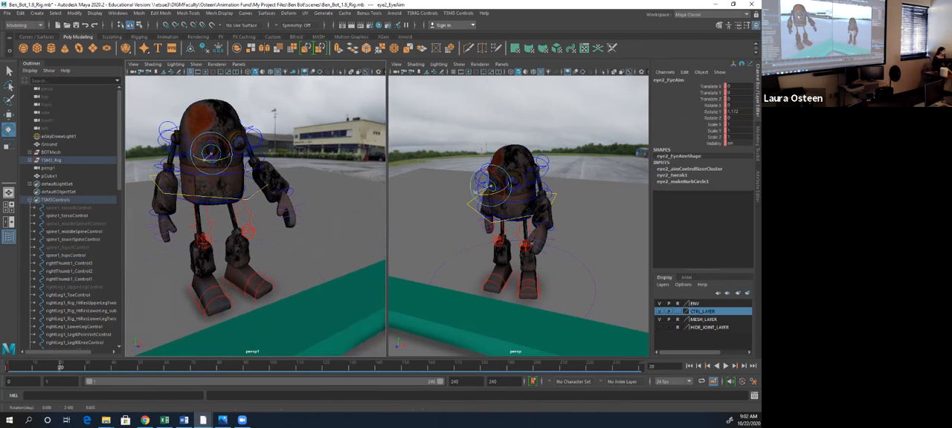
left_click_drag(210, 157, 227, 159)
right_click_drag(228, 159, 211, 159, "alt")
middle_click_drag(211, 159, 202, 159, "alt")
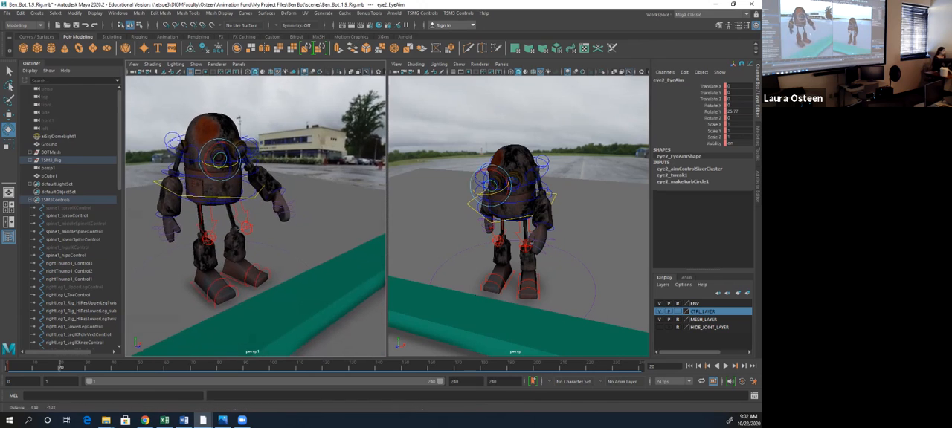
- Select all the rig controls from spine1_torsoIKControl to TSM3_upper_body, key them at frame 20, and clear the selection
left_click(69, 208)
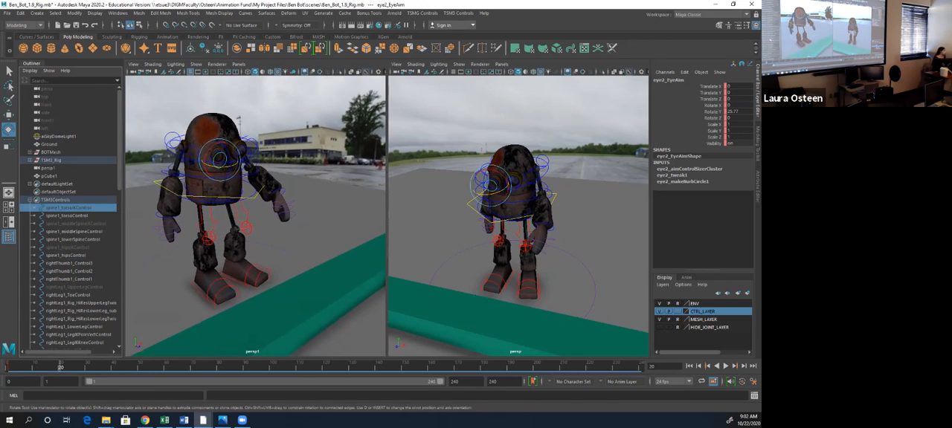
scroll(68, 223, "down", 17)
left_click(65, 343, "shift")
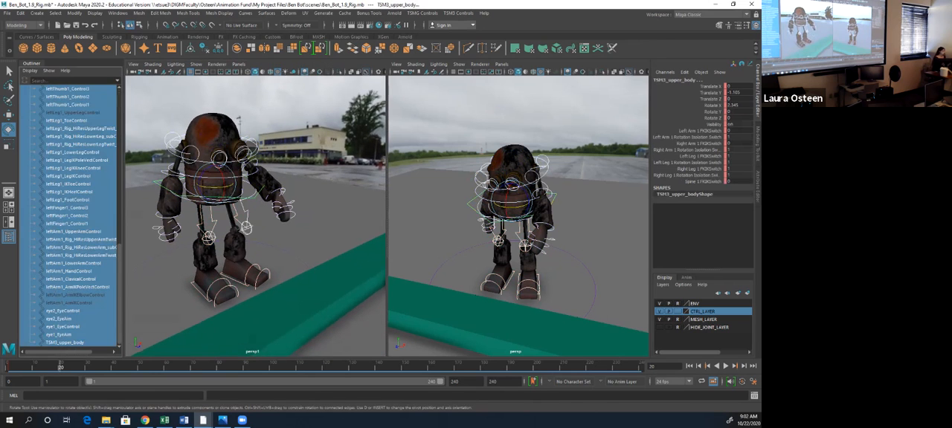
key("s")
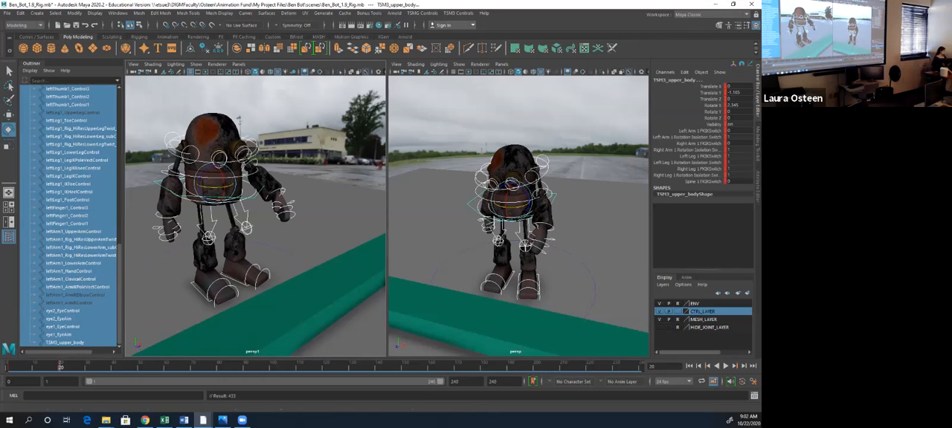
left_click(327, 201)
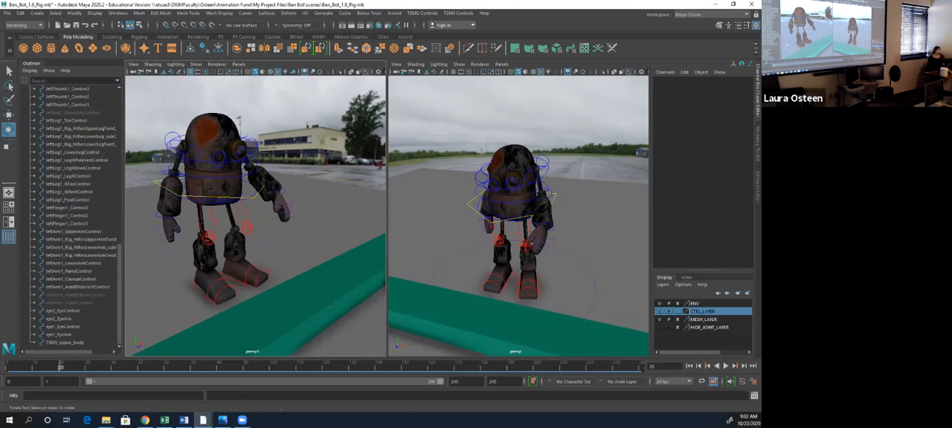
- Compare the keyed poses at frames 1 and 20 with leftThumb1_Control3 selected
left_click(67, 89)
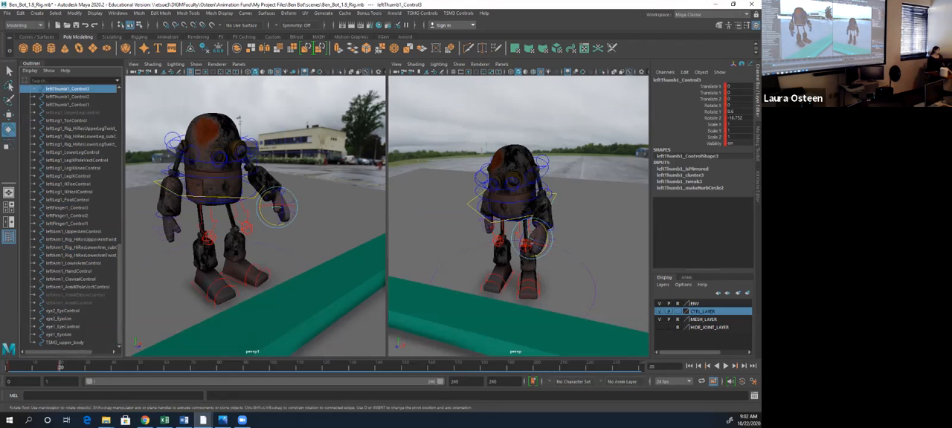
key("comma")
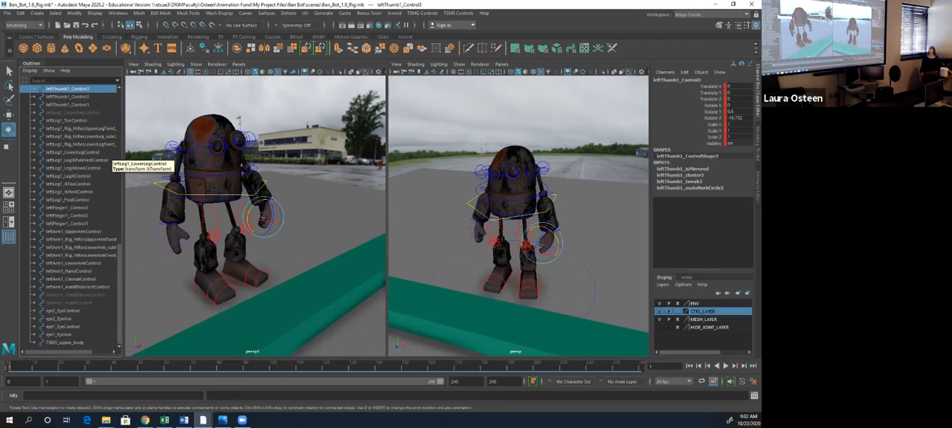
key("period")
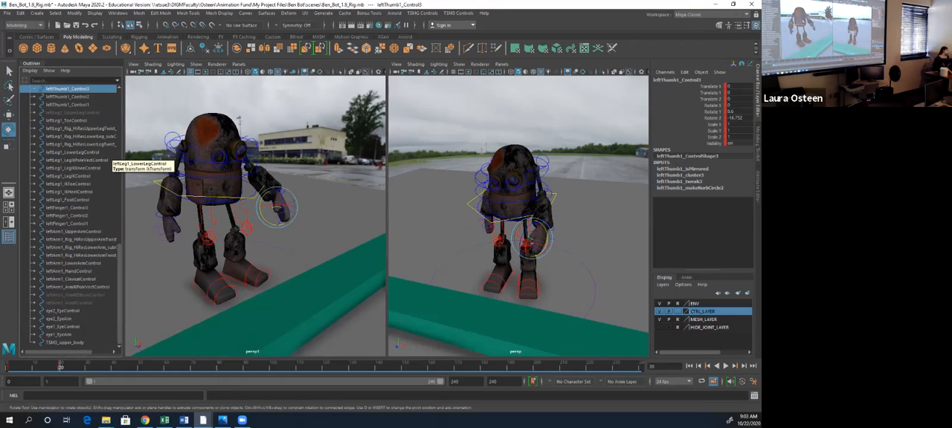
- Rotate spine1_middleSpineControl to about -5.3 in X, -3.8 in Y and 0.2 in Z, and key it at frame 20
left_click(180, 177)
left_click_drag(223, 173, 218, 170)
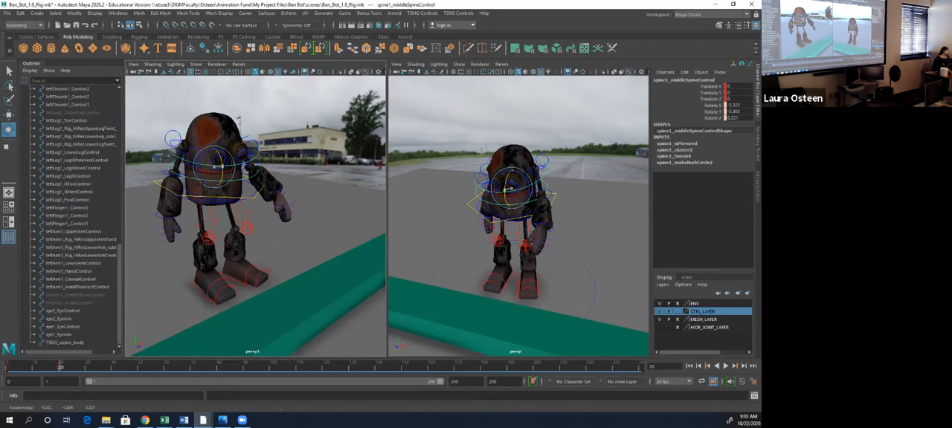
key("s")
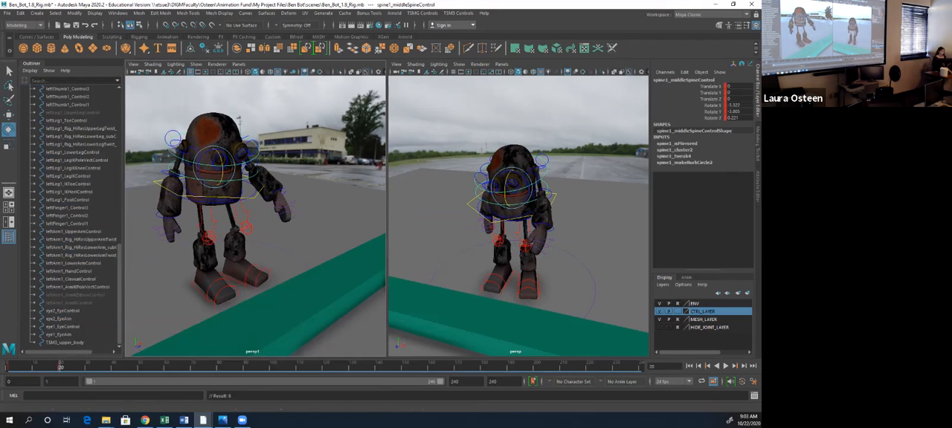
- Play the animation from the start to review the two poses, and return to frame 1
left_click(689, 366)
left_click(726, 366)
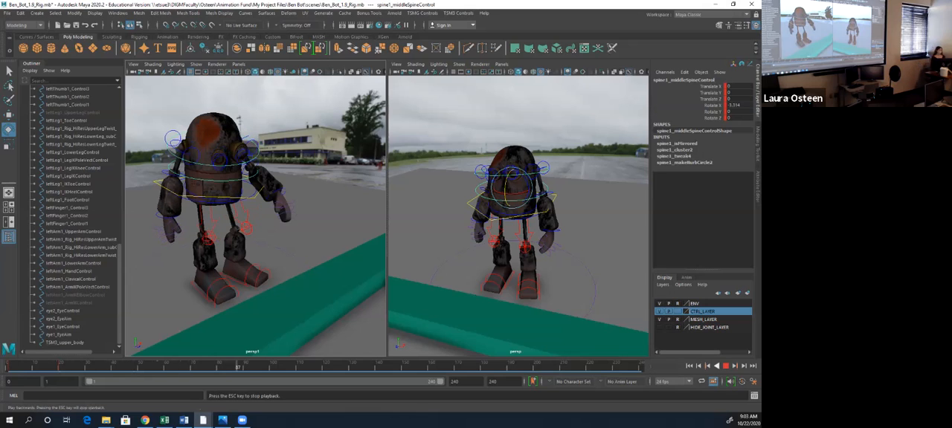
left_click(726, 366)
left_click(689, 366)
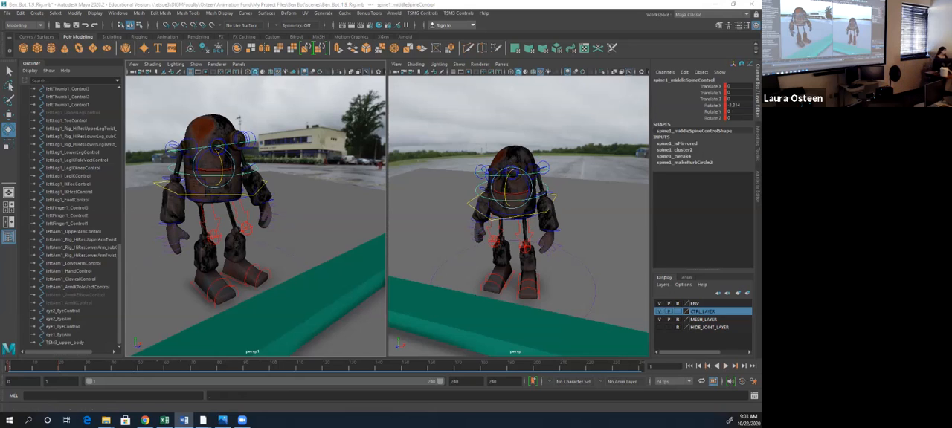
- Move to frame 35 and rotate the body to turn the robot's torso for a third pose
left_click(61, 367)
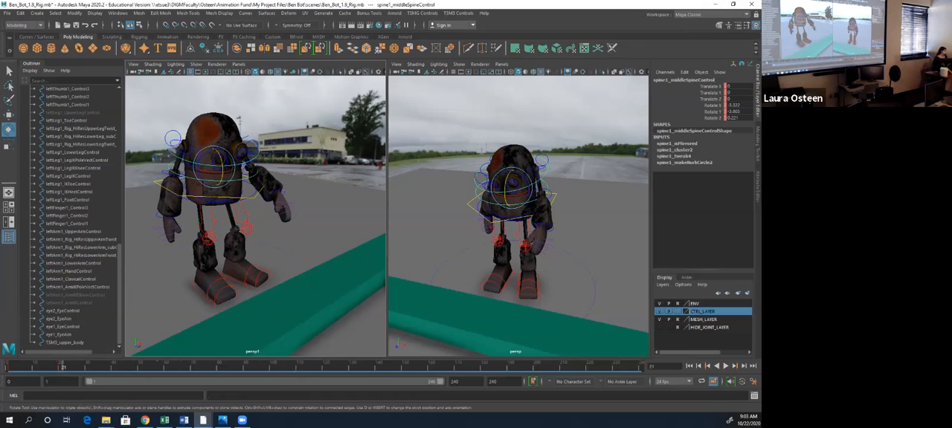
double_click(60, 367)
left_click(60, 367)
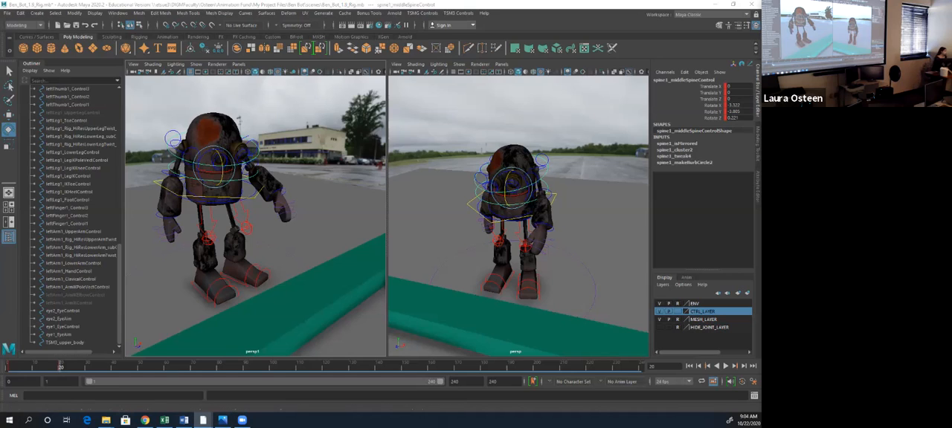
key("alt+v")
key("alt+v")
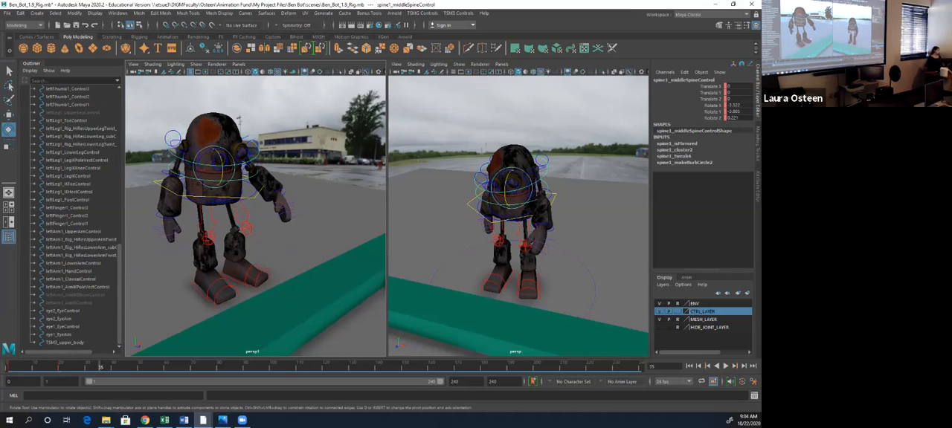
left_click_drag(249, 283, 206, 287, "alt")
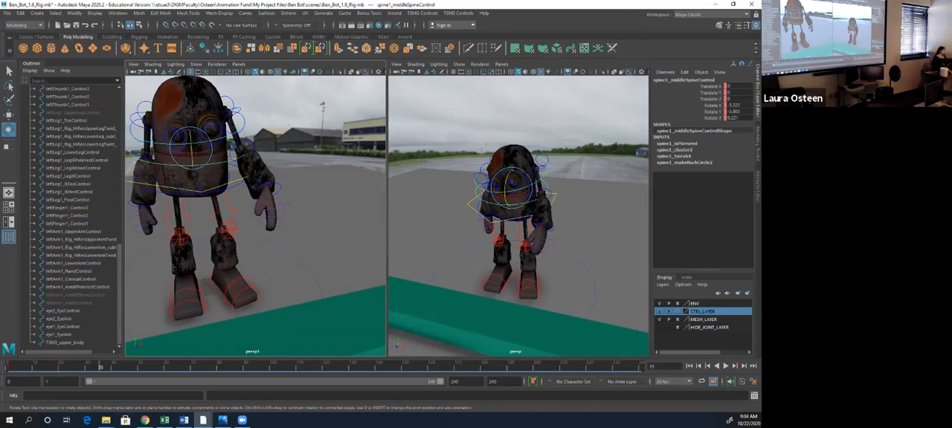
middle_click_drag(206, 286, 233, 295, "alt")
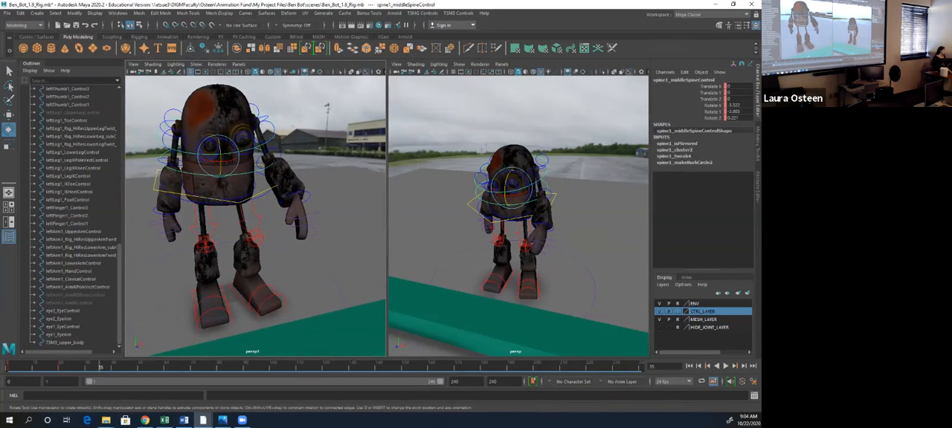
left_click(214, 204)
left_click_drag(204, 172, 206, 177)
- Rotate leftLeg1_IKHeelControl to about 12.4 in X to roll the left foot
left_click(276, 292)
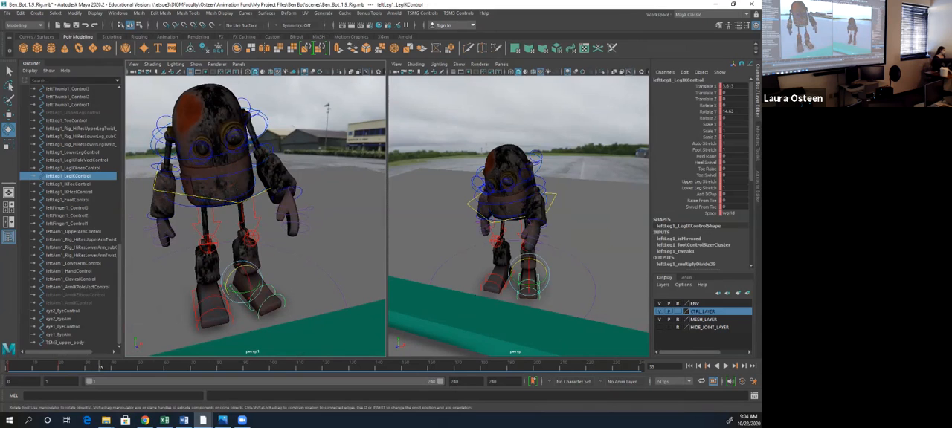
left_click_drag(250, 284, 266, 299)
left_click(261, 286)
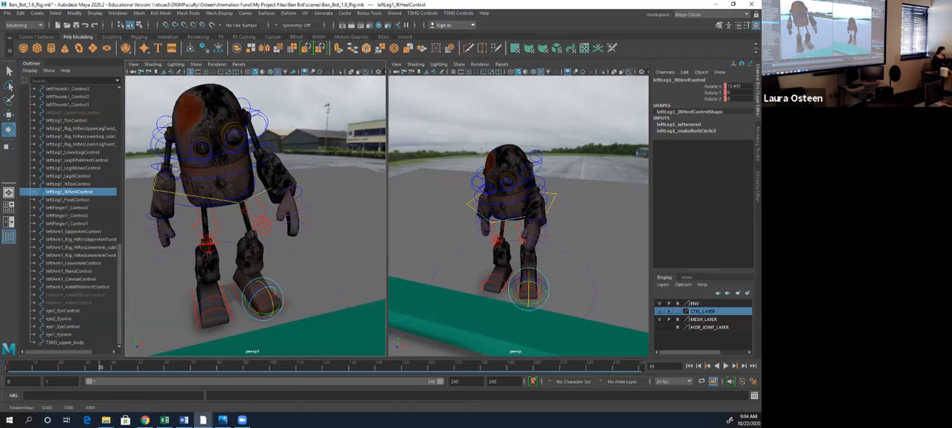
- Rotate rightArm1_UpperArmControl to swing the right arm away from the body
left_click(252, 157)
left_click_drag(211, 148, 294, 168)
left_click(205, 158)
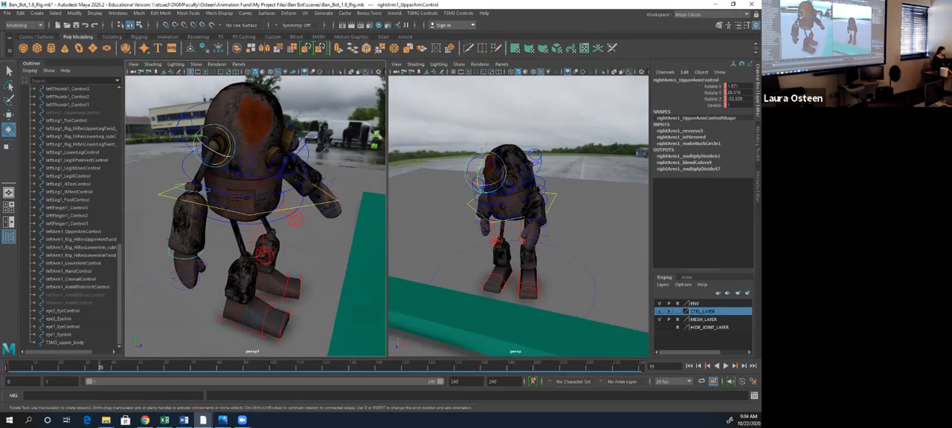
left_click_drag(216, 145, 150, 154)
- Rotate leftArm1_UpperArmControl to about -11.3 in X, -1.4 in Y and 13.2 in Z to raise the left arm
left_click(265, 119)
left_click_drag(262, 125, 296, 126, "alt")
scroll(333, 115, "down", 3)
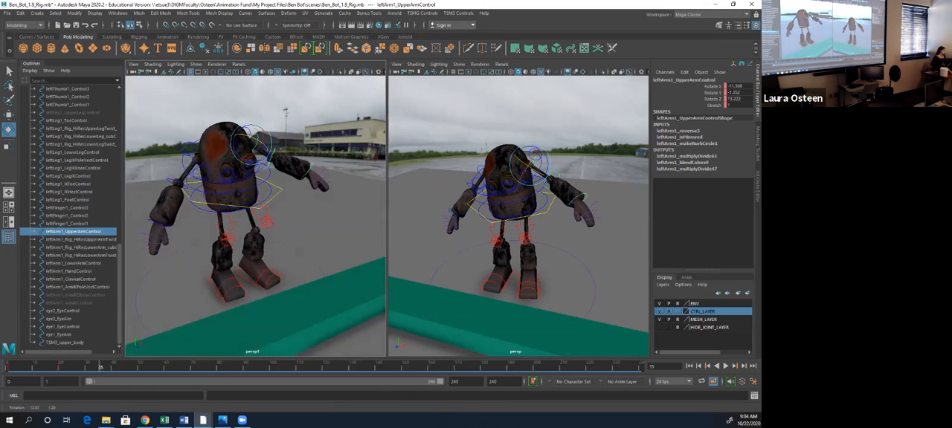
- Rotate the left hand upward and rightArm1_HandControl to about 5.4 in Z to pose both hands
left_click(274, 155)
left_click_drag(273, 154, 316, 174)
left_click(311, 162)
left_click(156, 219)
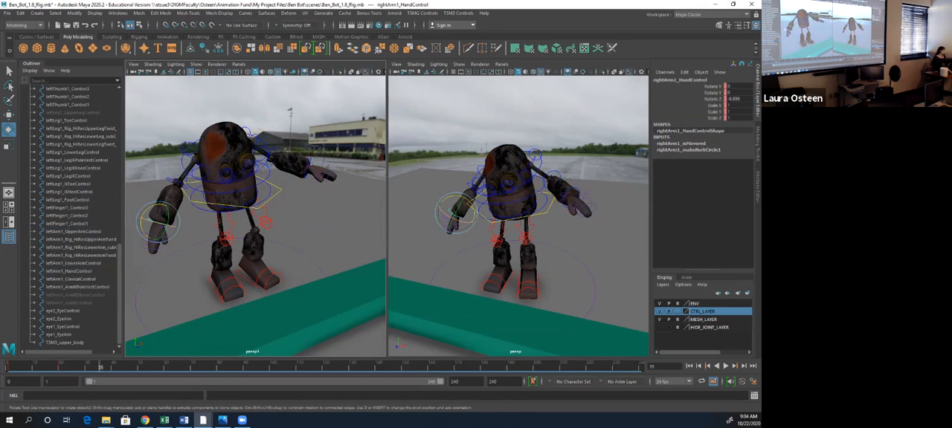
left_click_drag(157, 219, 220, 216)
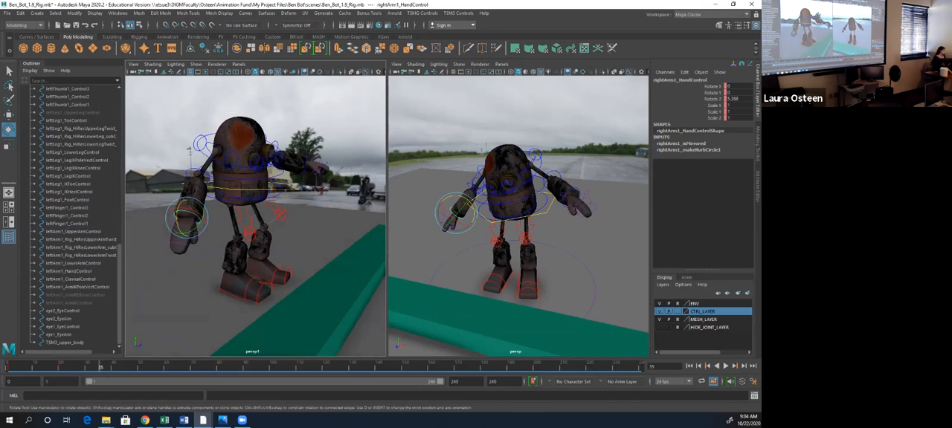
- Move TSM3_upper_body to about 10.9 in Z to shift the body's weight forward
left_click(229, 188)
key("w")
left_click_drag(260, 185, 270, 185)
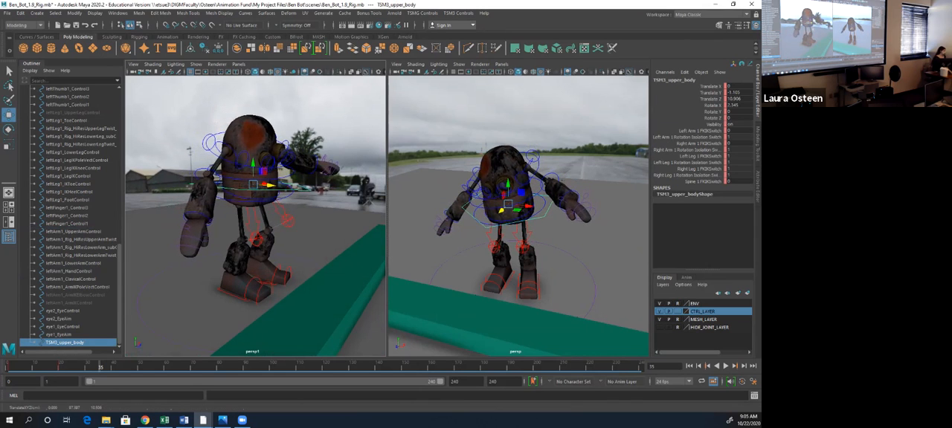
- Rotate leftLeg1_IKHeelControl to about 29 in X to increase the left foot's roll
left_click(282, 260)
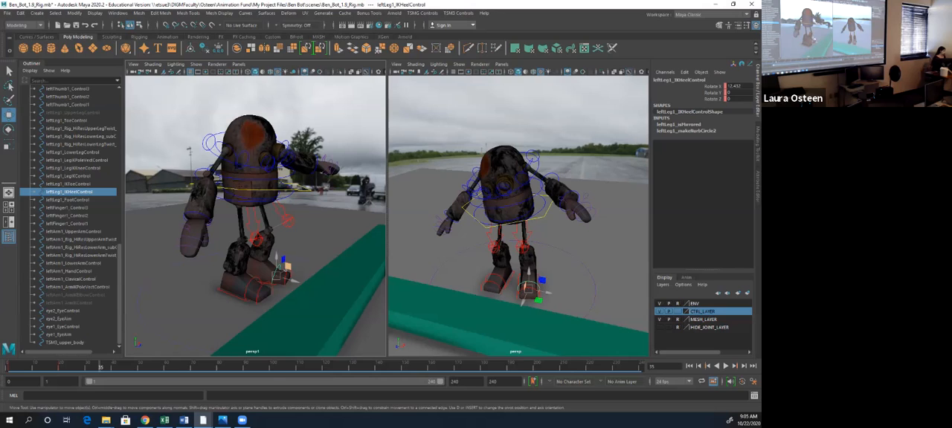
key("e")
left_click_drag(280, 275, 281, 279)
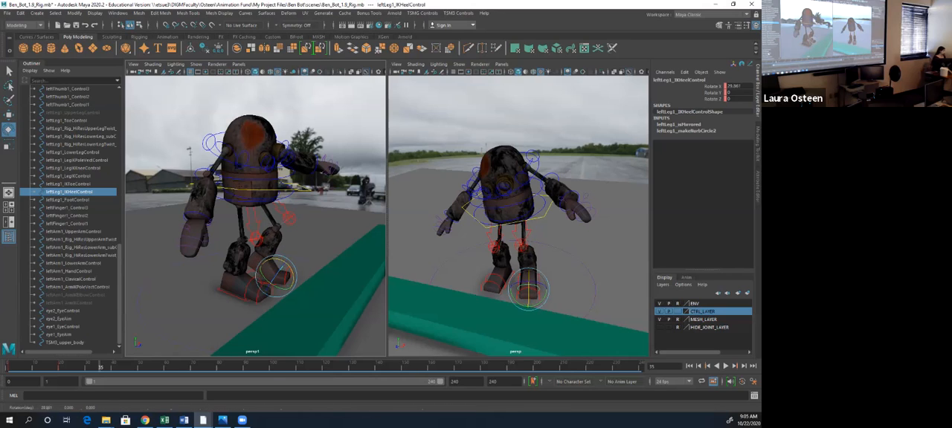
- Select all the rig controls from TSM3_upper_body up to spine1_torsoIKControl, key them at frame 35, and clear the selection
left_click(65, 342)
scroll(65, 339, "up", 17)
left_click(68, 209, "shift")
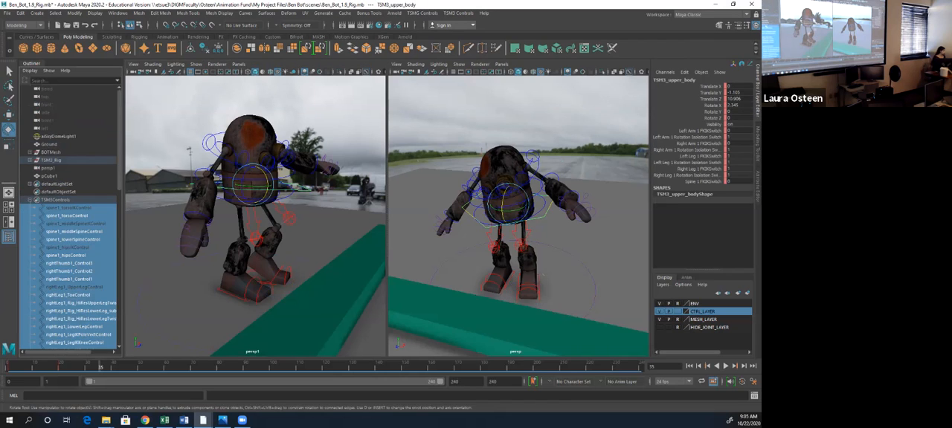
key("s")
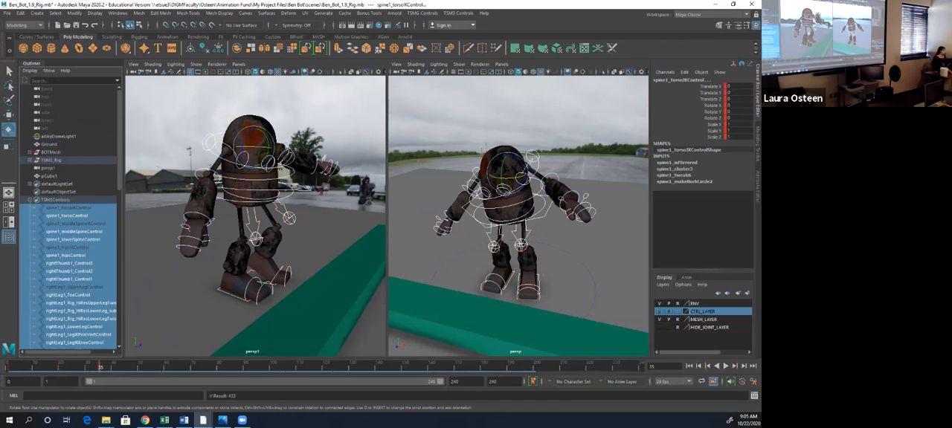
left_click(327, 245)
- Step back and forth through the keyed poses at frames 1, 20 and 35 to compare them
left_click_drag(327, 246, 288, 245, "alt")
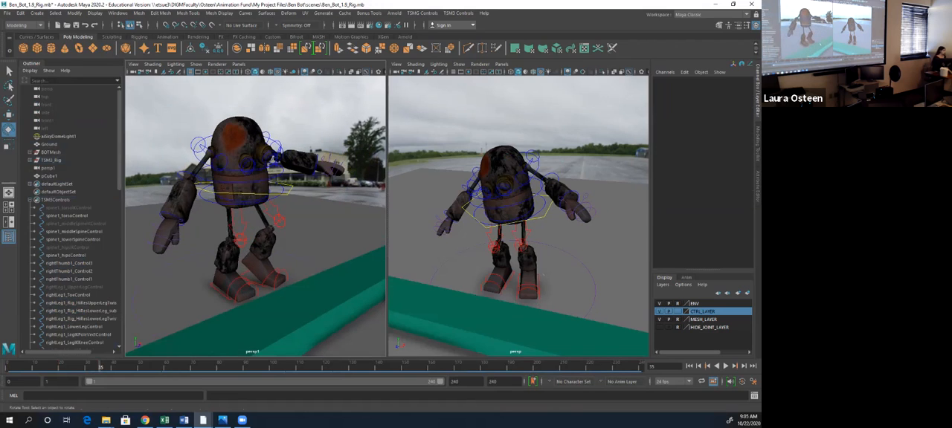
left_click(246, 291)
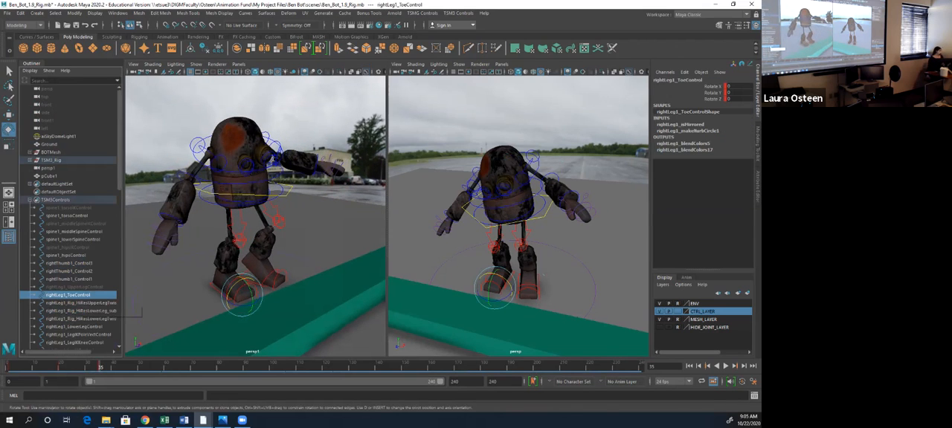
key("alt+shift+v")
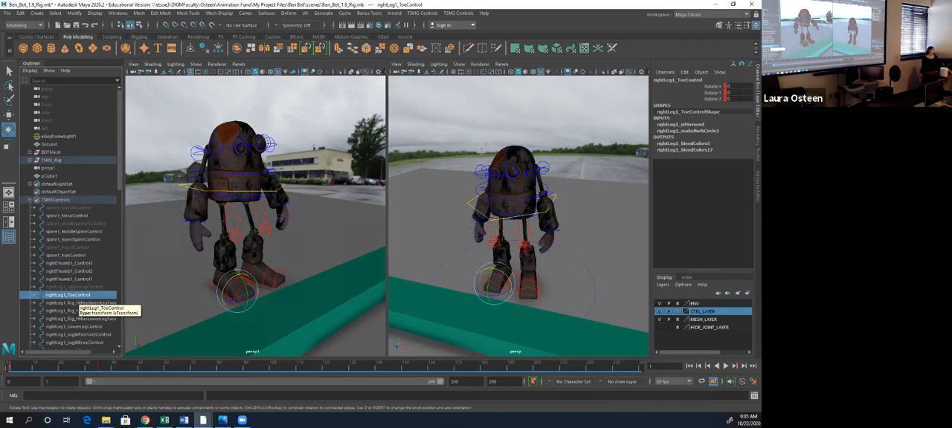
key("period")
key("period")
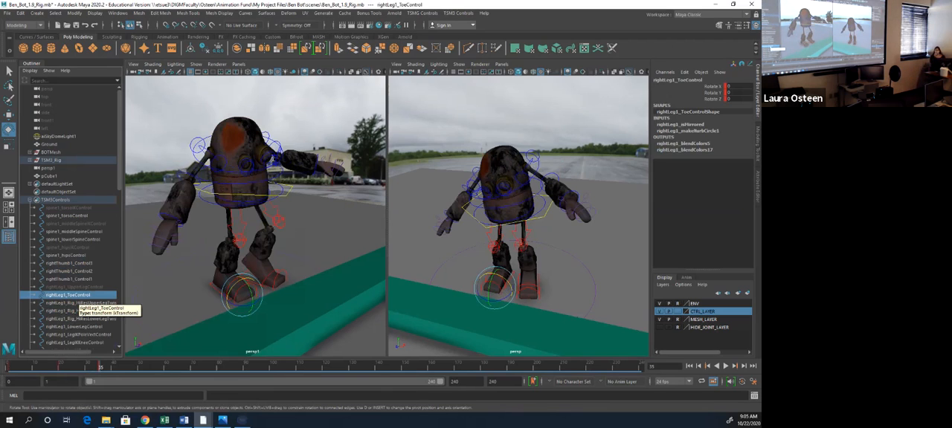
key("comma")
key("comma")
key("period")
key("period")
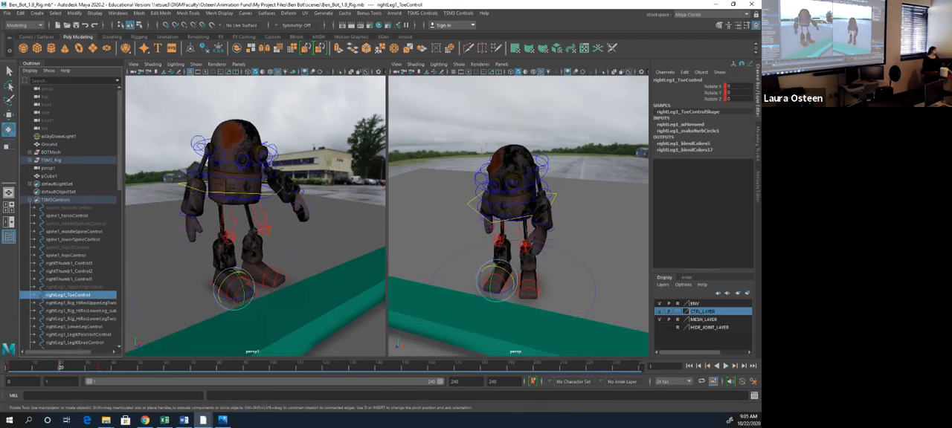
key("comma")
key("period")
key("comma")
key("period")
- Rotate spine1_middleSpineControl at frame 35 to about -5.3 in X, -4.9 in Y and 0.3 in Z
left_click_drag(241, 219, 291, 220, "alt")
left_click(291, 181)
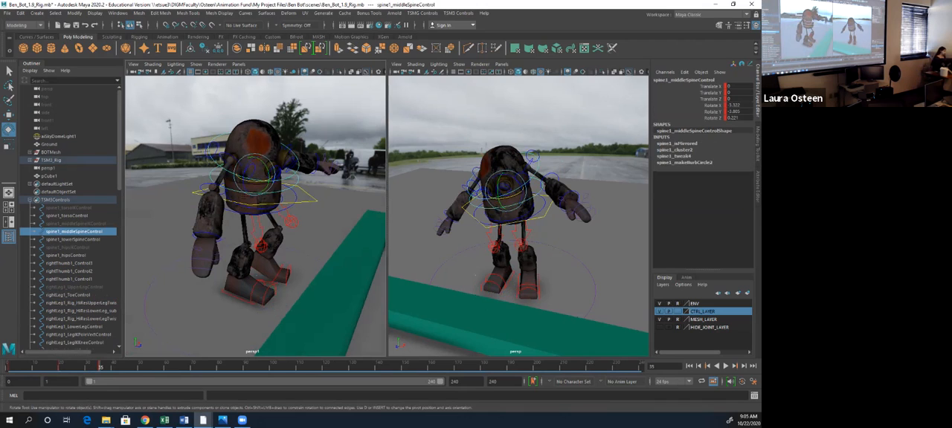
left_click_drag(264, 165, 262, 165)
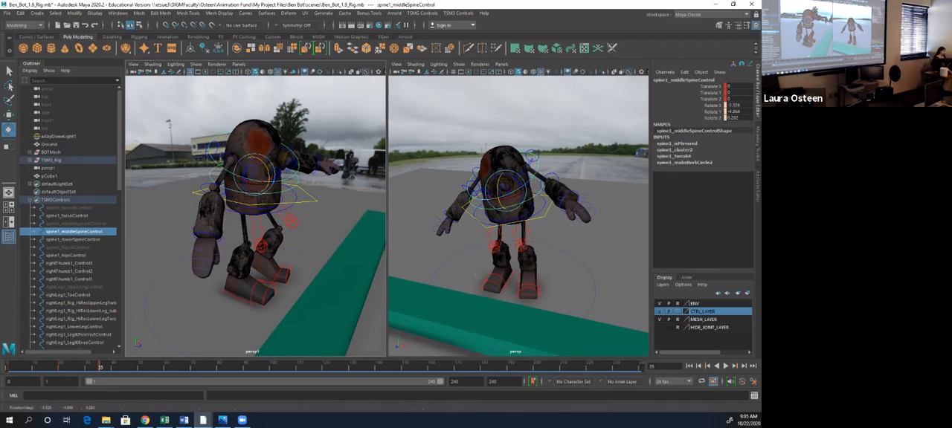
- Move spine1_middleSpineControl to about 2.95 in Z and rotate rightArm1_LowerArmControl to about -49 in Y at frame 35
key("w")
mouse_move(271, 176)
left_mouse_down()
mouse_move(290, 177)
mouse_move(260, 179)
left_mouse_up()
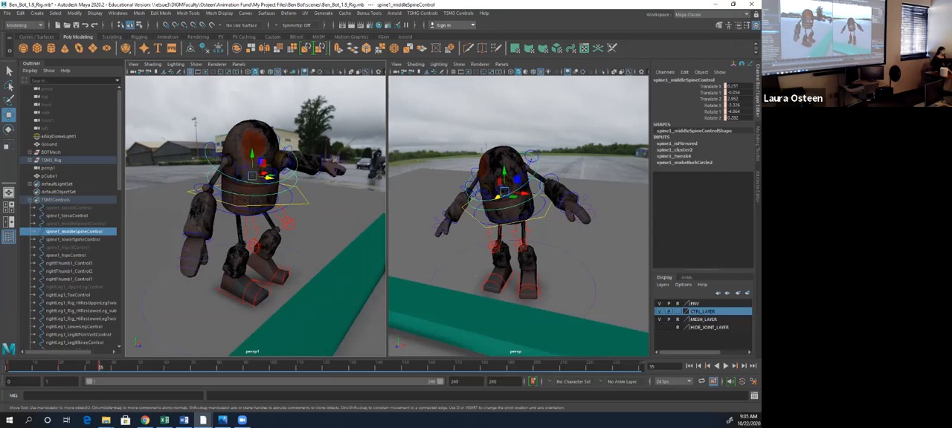
left_click(197, 188)
left_click(200, 191)
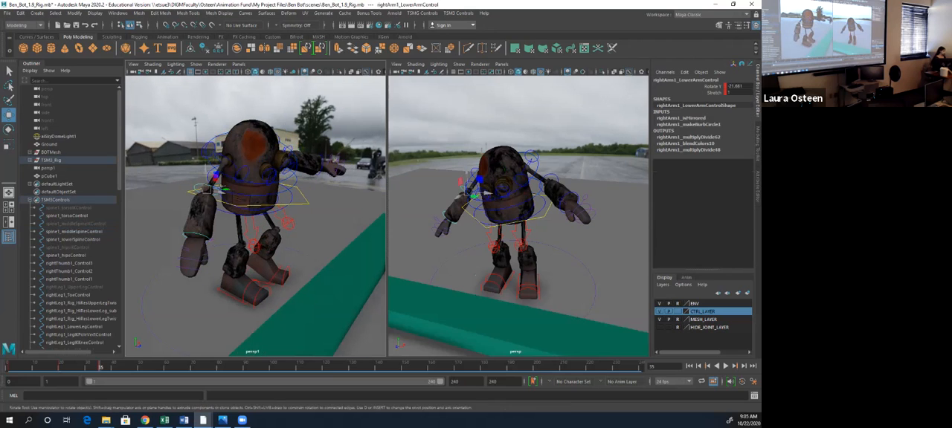
key("e")
mouse_move(213, 201)
left_mouse_down()
mouse_move(223, 195)
mouse_move(206, 195)
left_mouse_up()
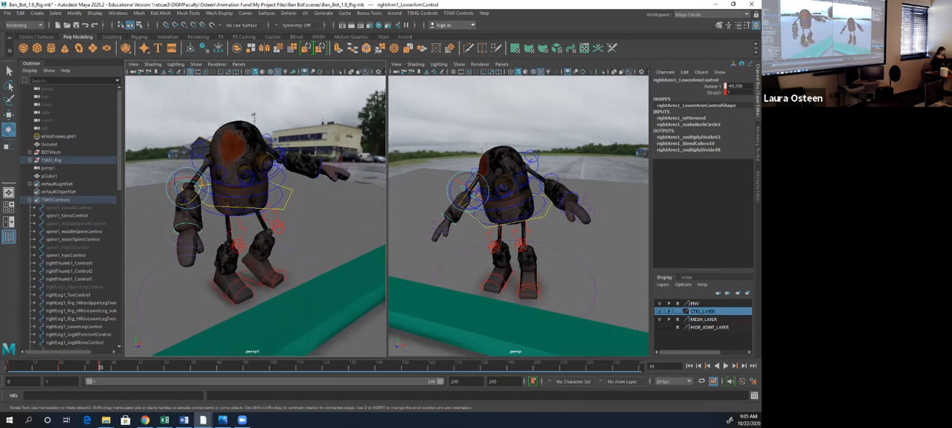
- Select all the rig controls from spine1_torsoIKControl down to TSM3_upper_body, key them at frame 35, and clear the selection
left_click(68, 208)
left_click_drag(119, 149, 119, 309)
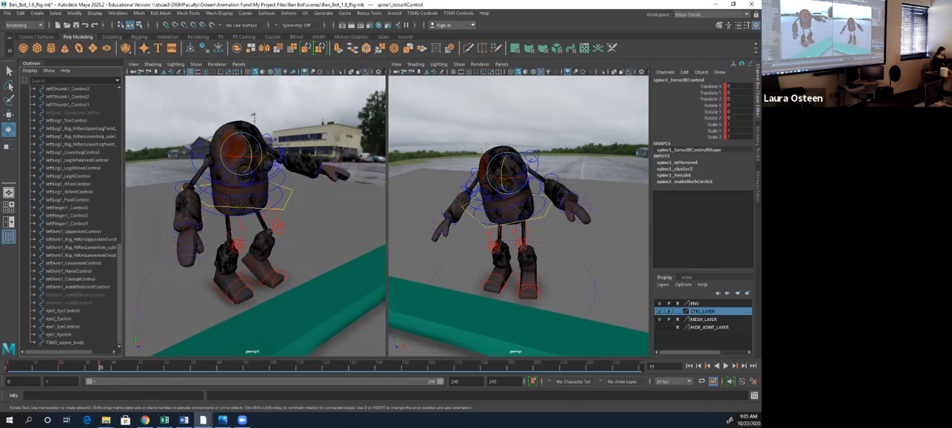
left_click(65, 342, "shift")
key("s")
left_click(323, 231)
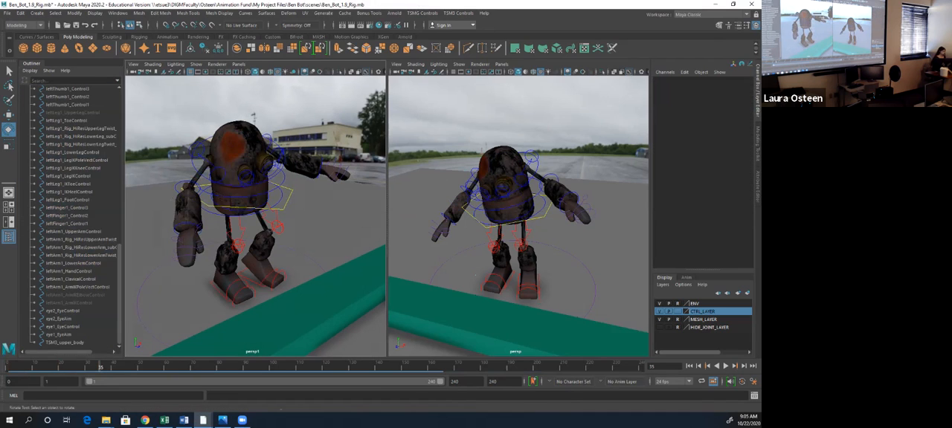
- Select TSM3_upper_body and step from frame 1 through the keyed poses to review them
left_click(64, 343)
left_click(9, 367)
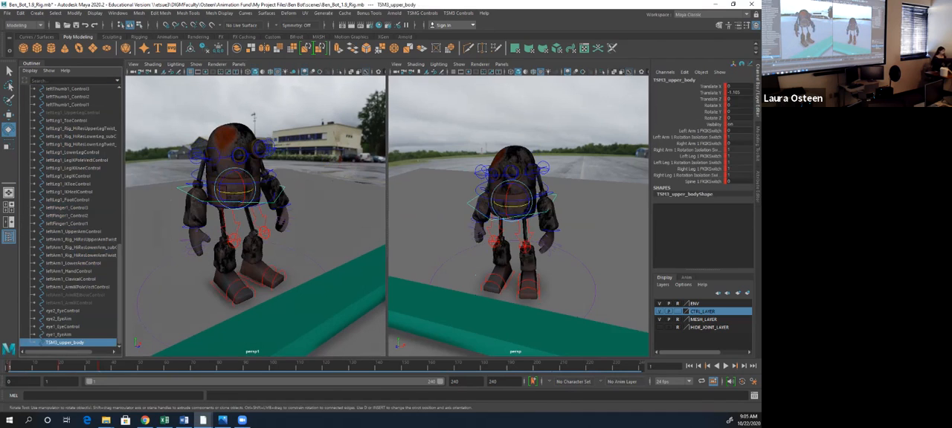
key("period")
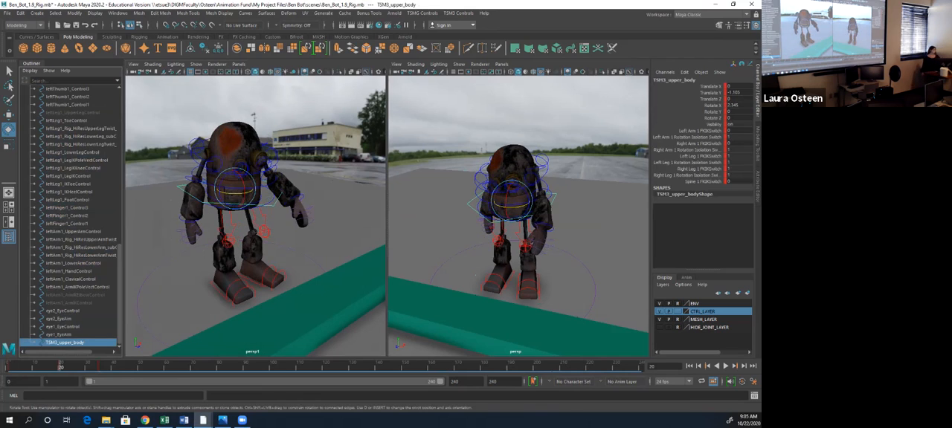
key("period")
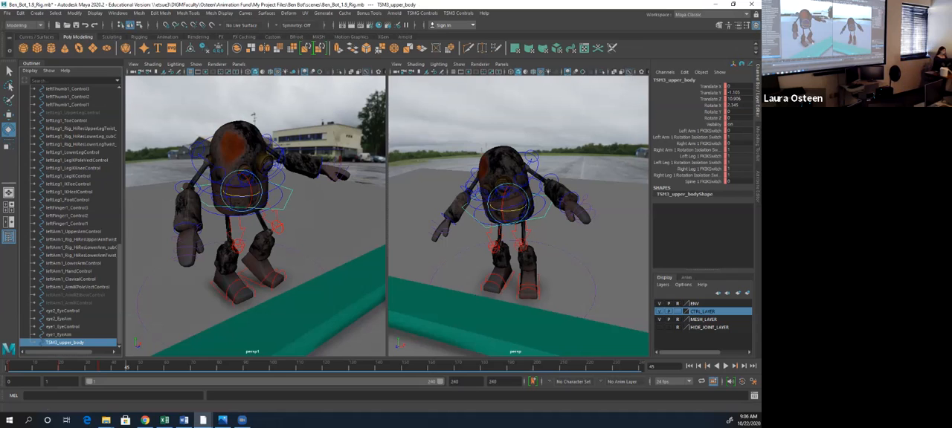
- At frame 45, raise leftLeg1_LegIKControl and move it forward to about 44.75 in Z to step the left foot toward the beam
left_click_drag(287, 242, 305, 249, "alt")
left_click(283, 278)
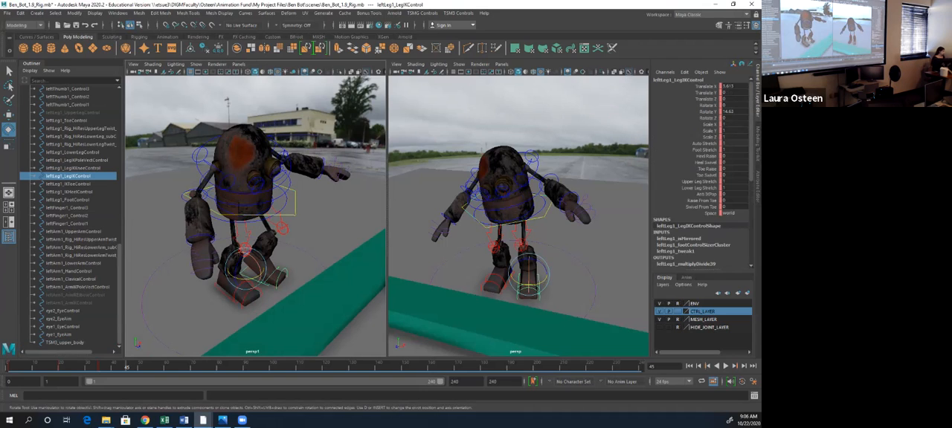
key("w")
left_click_drag(259, 275, 284, 235)
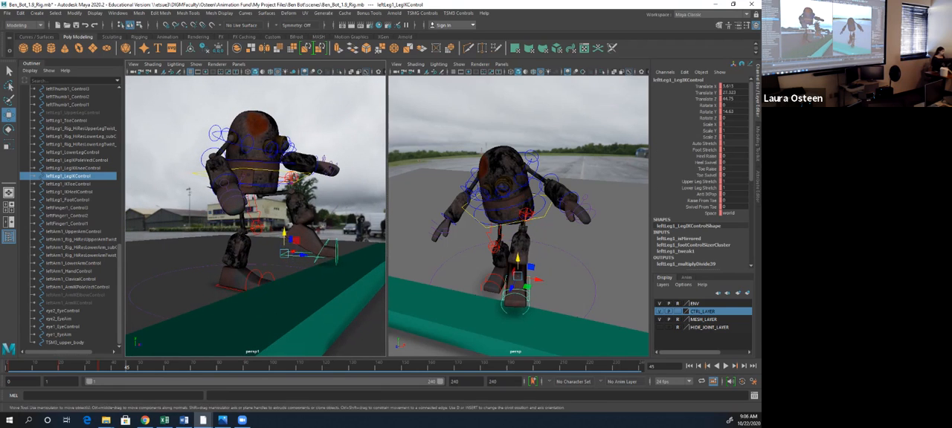
- Rotate leftLeg1_IKToeControl to about -12.8 in X to tilt the left foot
left_click(336, 241)
key("e")
left_click_drag(328, 240, 339, 255)
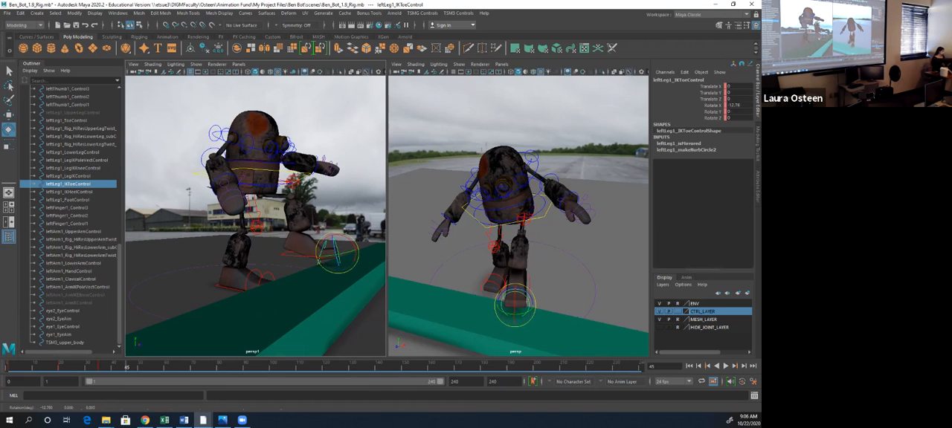
left_click(344, 232)
left_click(323, 242)
left_click_drag(328, 240, 315, 277)
- Move TSM3_upper_body forward over the stepping foot and rotate rightLeg1_IKHeelControl in X to lift the right heel
left_click(301, 197)
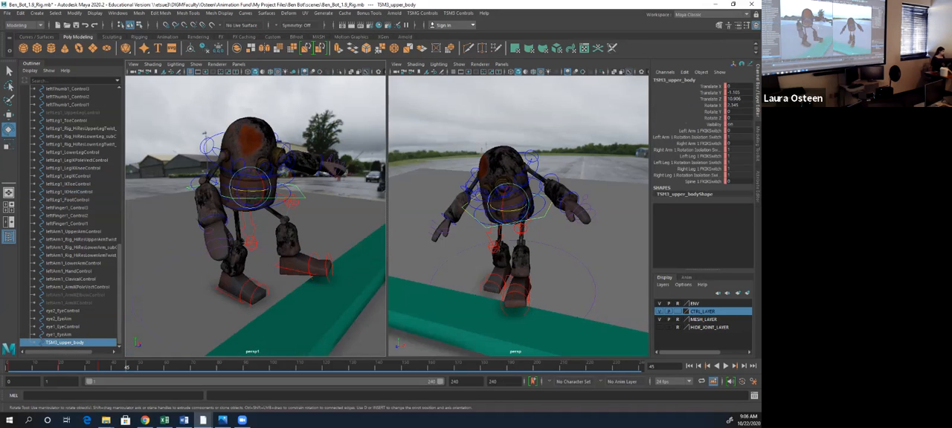
key("w")
left_click_drag(266, 189, 336, 183)
left_click(278, 281)
key("e")
left_click_drag(277, 282, 282, 285)
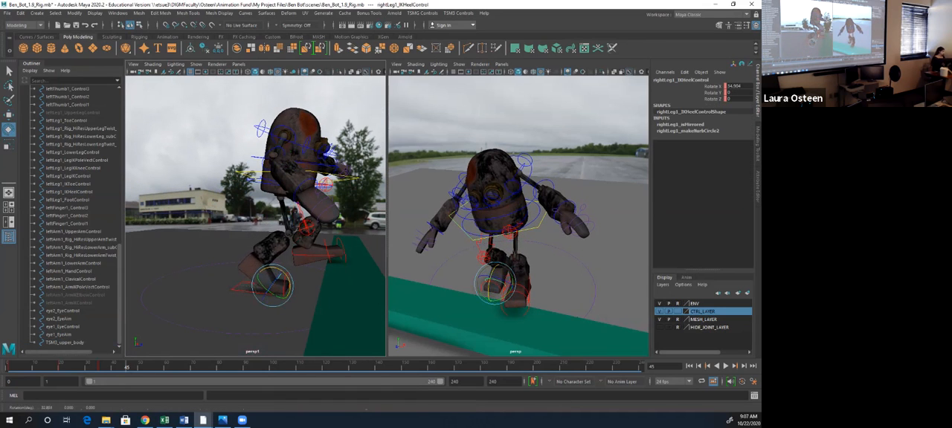
- Move TSM3_upper_body to about 53.2 in Z and leftLeg1_LegIKControl to about 74.4 in Z to lengthen the step
left_click(344, 177)
key("w")
left_click_drag(312, 178, 262, 190)
left_click(334, 258)
left_click_drag(301, 259, 232, 252)
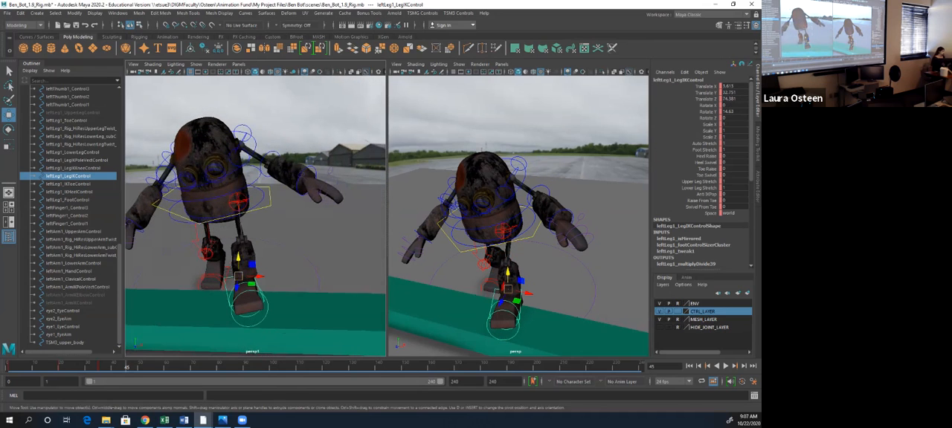
- Rotate leftArm1_UpperArmControl to about 33 in Z to raise the left arm out for balance
left_click(250, 140)
key("e")
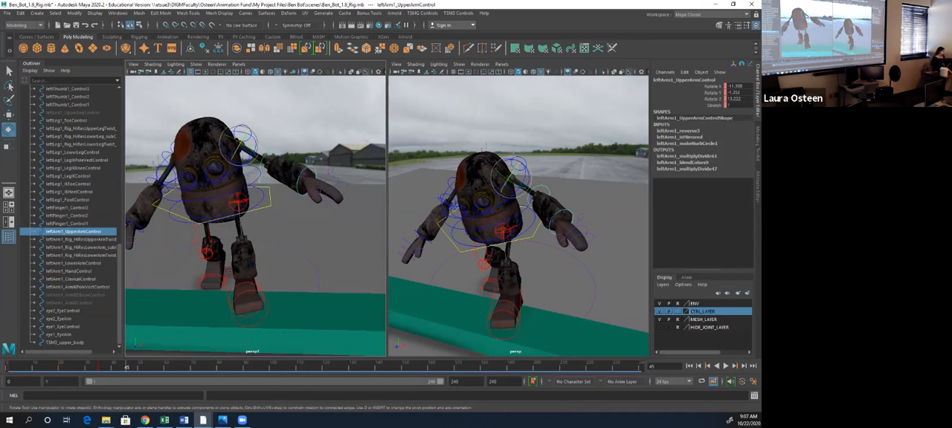
left_click_drag(251, 153, 327, 223)
left_click_drag(267, 231, 331, 179, "alt")
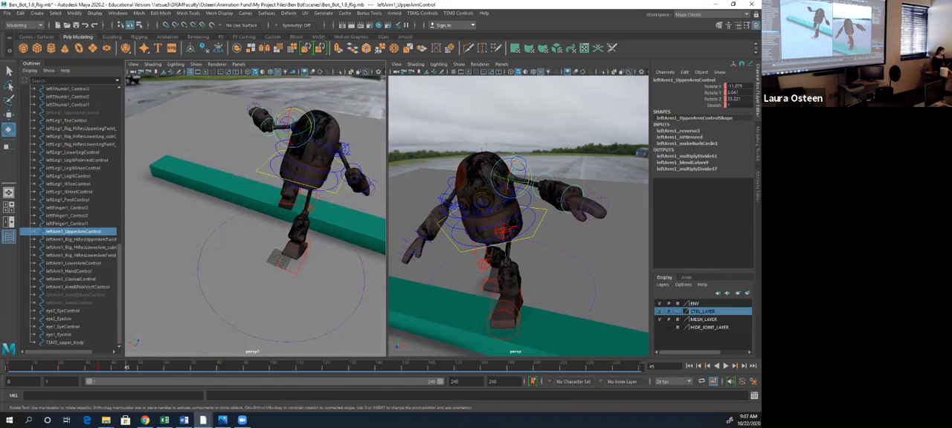
middle_click_drag(298, 171, 323, 238, "alt")
- Rotate rightArm1_UpperArmControl to about 25.8 in Z to raise the right arm, and straighten its elbow with rightArm1_LowerArmControl
left_click(259, 194)
left_click_drag(257, 183, 179, 171)
left_click(168, 213)
left_click_drag(159, 231, 162, 206)
middle_click_drag(167, 212, 218, 203, "alt")
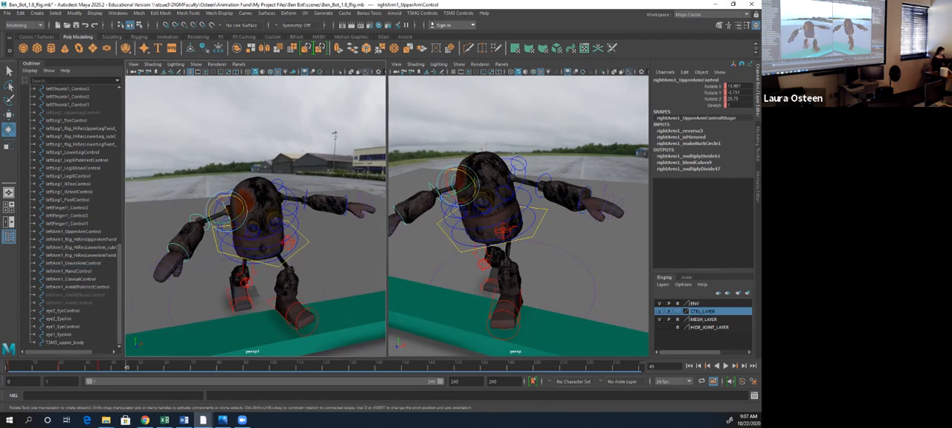
left_click(198, 223)
left_click_drag(198, 224, 195, 223)
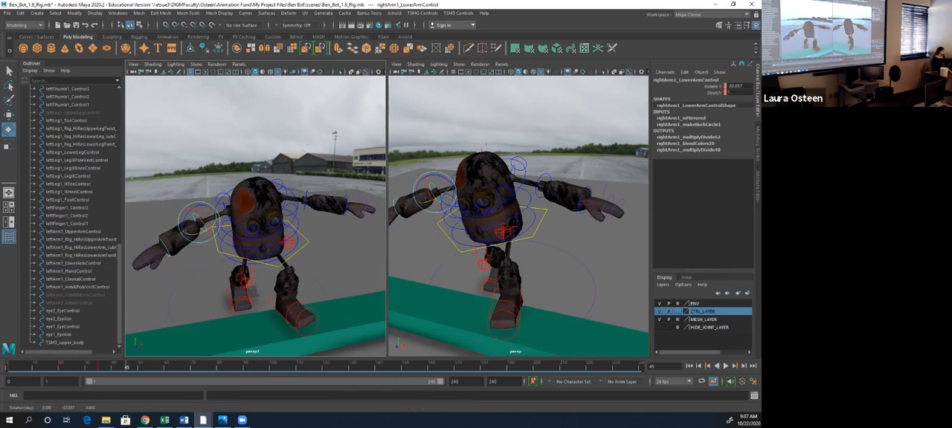
- Rotate rightArm1_HandControl to about 28.9 in Z and leftArm1_HandControl to about 27.3 in Z to bend both hands
left_click(162, 247)
left_click_drag(149, 239, 154, 251)
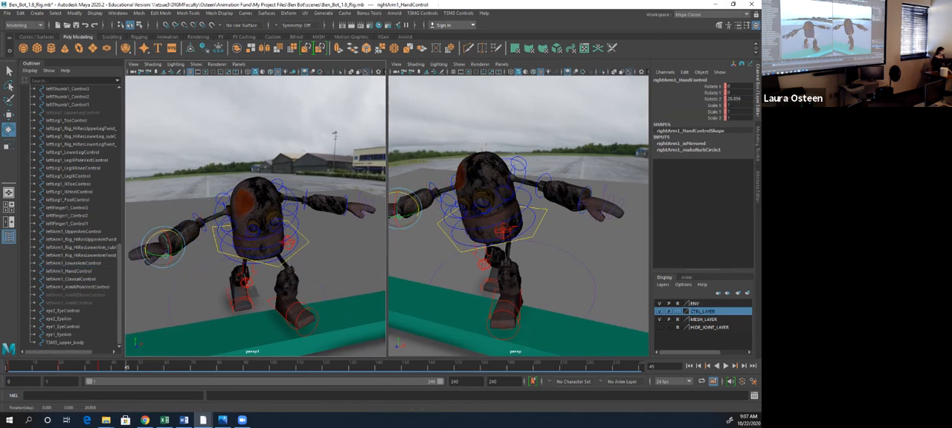
left_click(347, 206)
left_click_drag(334, 203, 336, 213)
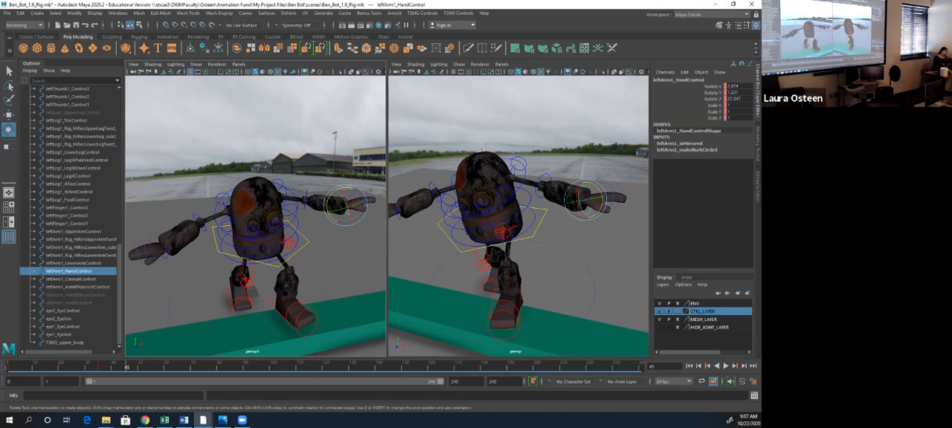
- Adjust the left foot's placement on the beam at frame 45
left_click_drag(255, 291, 293, 301, "alt")
left_click(273, 319)
key("w")
left_click(271, 247)
mouse_move(296, 249)
left_mouse_down()
mouse_move(275, 250)
mouse_move(338, 227)
mouse_move(305, 239)
left_mouse_up()
- Rotate spine1_hipsControl to about 5.8 in Z and counter-rotate spine1_torsoControl to about -16 in Y and -11 in Z
left_click(297, 231)
key("e")
left_click_drag(247, 224, 268, 223)
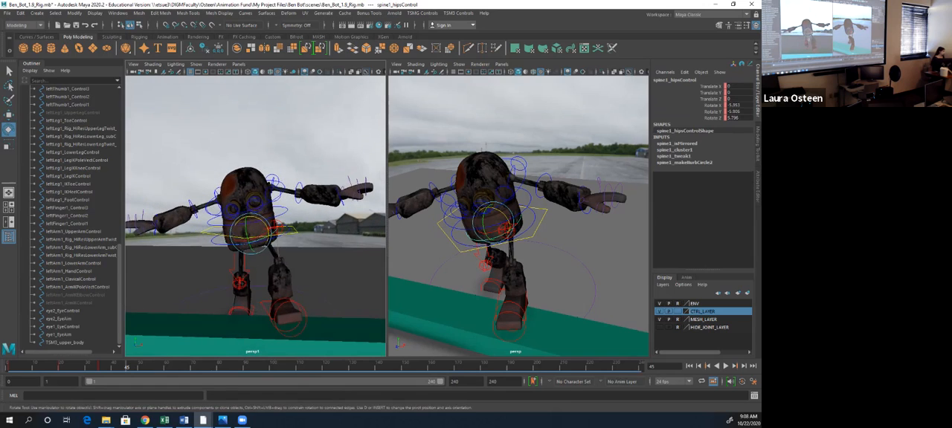
left_click(277, 207)
mouse_move(257, 178)
left_mouse_down()
mouse_move(338, 191)
mouse_move(253, 185)
left_mouse_up()
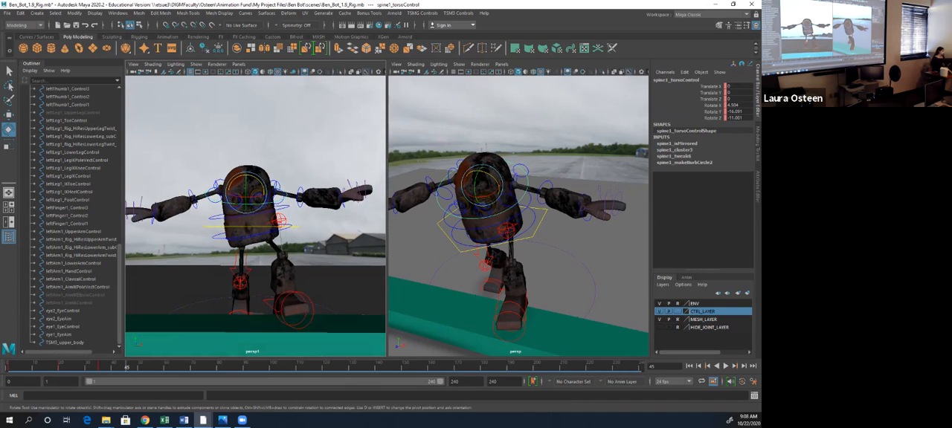
- Select all the rig controls from TSM3_upper_body up to spine1_torsoIKControl, key them at frame 45, and select only leftLeg1_IKToeControl
left_click(290, 227)
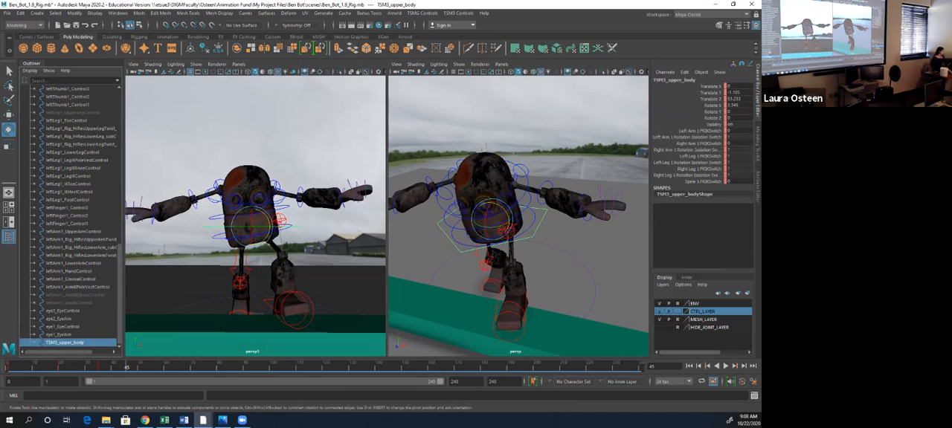
left_click(96, 279)
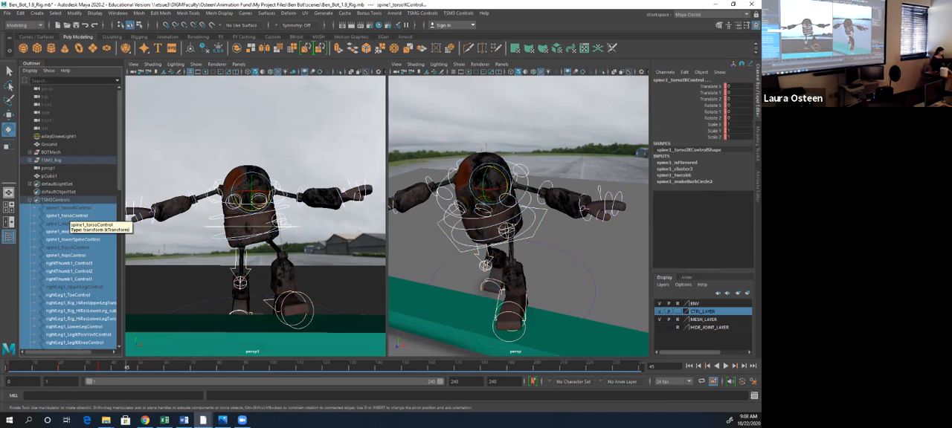
left_click_drag(231, 223, 279, 235, "alt")
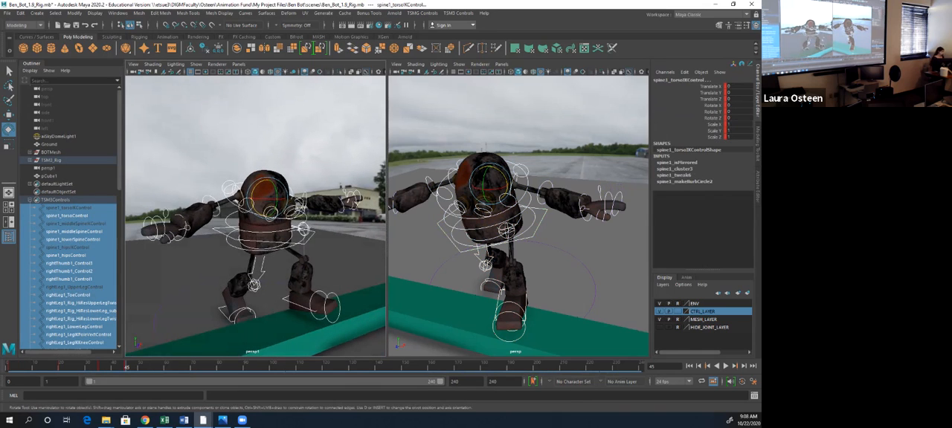
left_click(338, 307)
- Step repeatedly through the keyed poses at frames 1, 20, 35 and 45 to check how they flow together
left_click(9, 366)
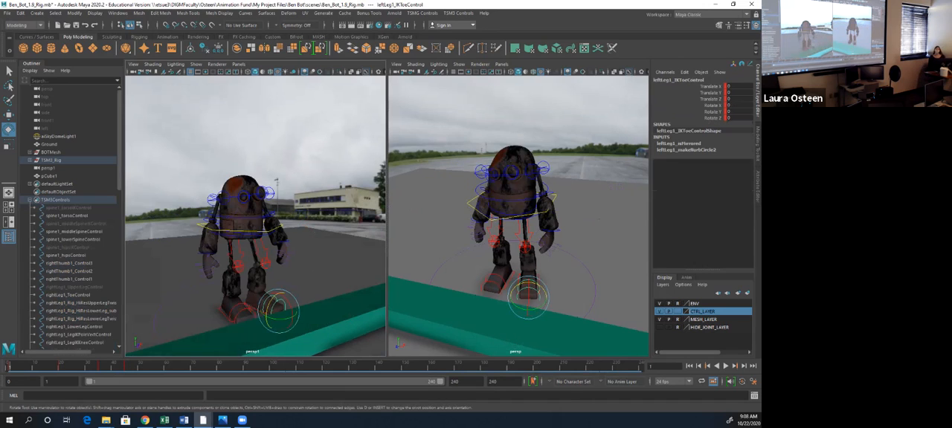
left_click(61, 366)
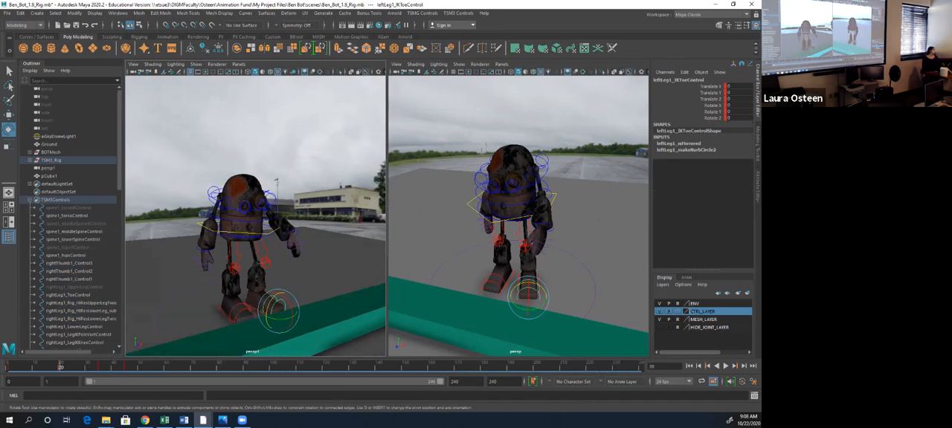
left_click(100, 367)
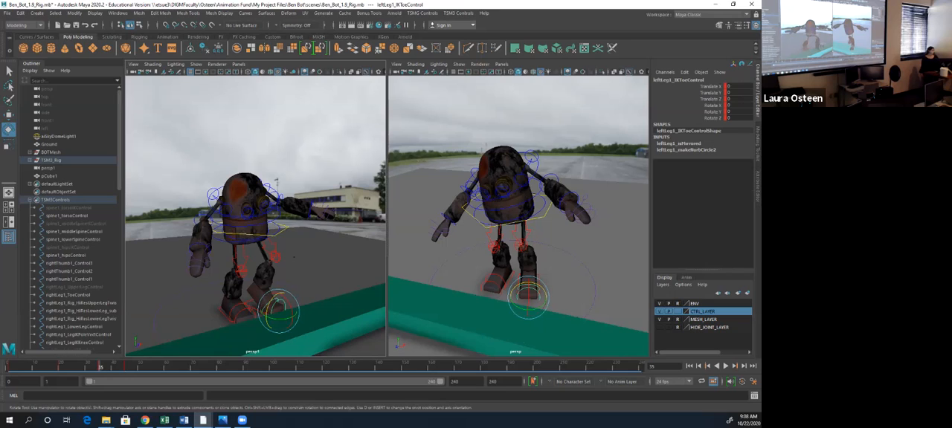
left_click(126, 367)
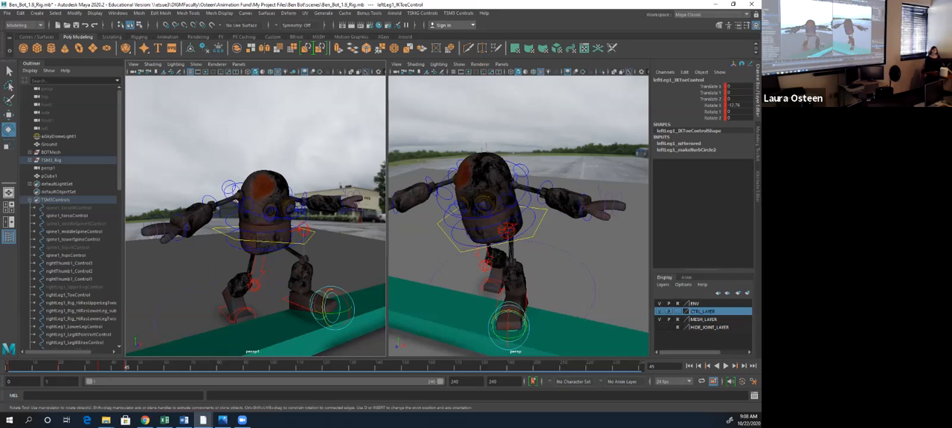
key("period")
key("period")
key("period")
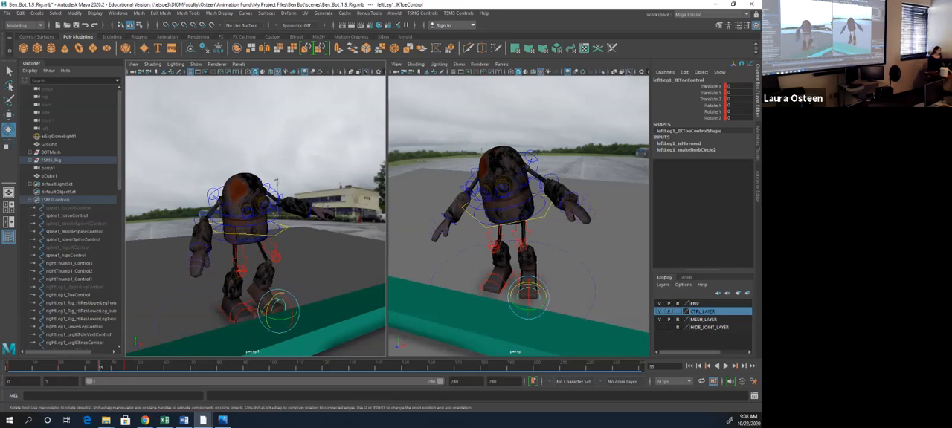
key("period")
key("period")
key("period")
key("period")
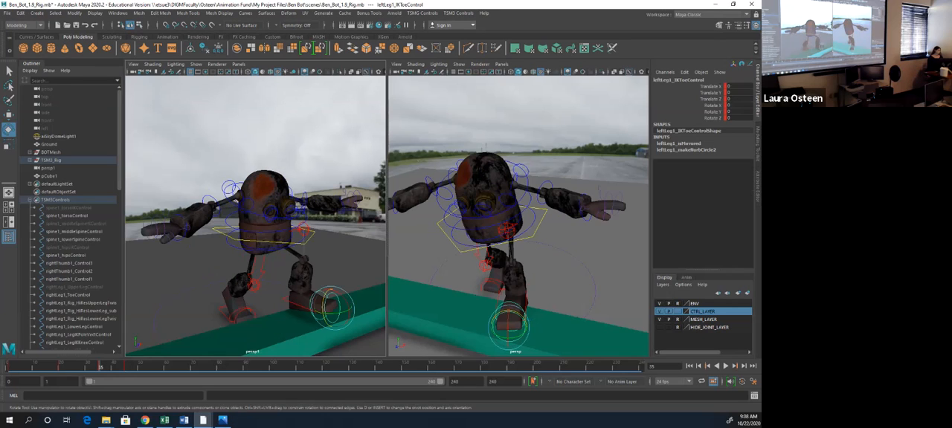
key("period")
key("period")
key("period")
key("period")
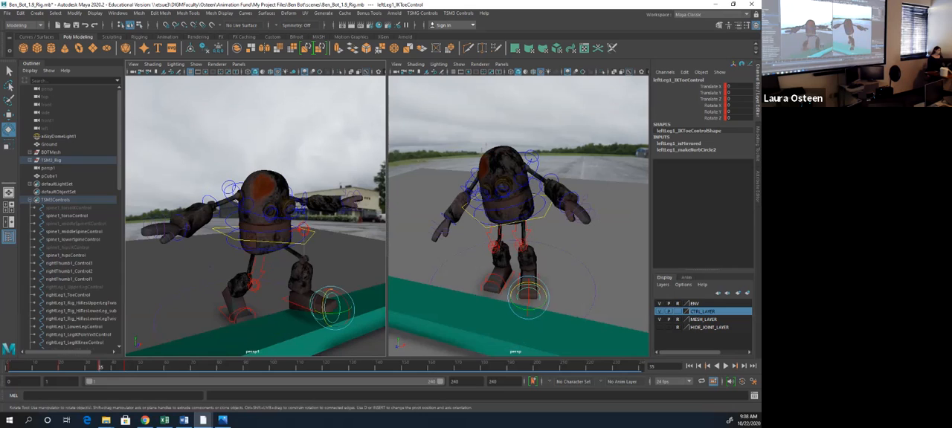
key("period")
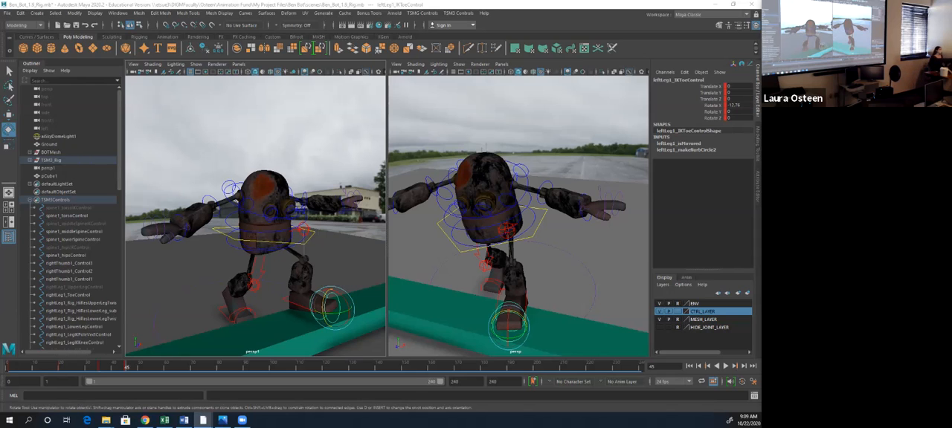
- Switch to the Ben_Bot_1.9_Rig.0001.mb scene and examine its pose at frame 10 with the robot and beam in view
left_click_drag(475, 4, 446, 1)
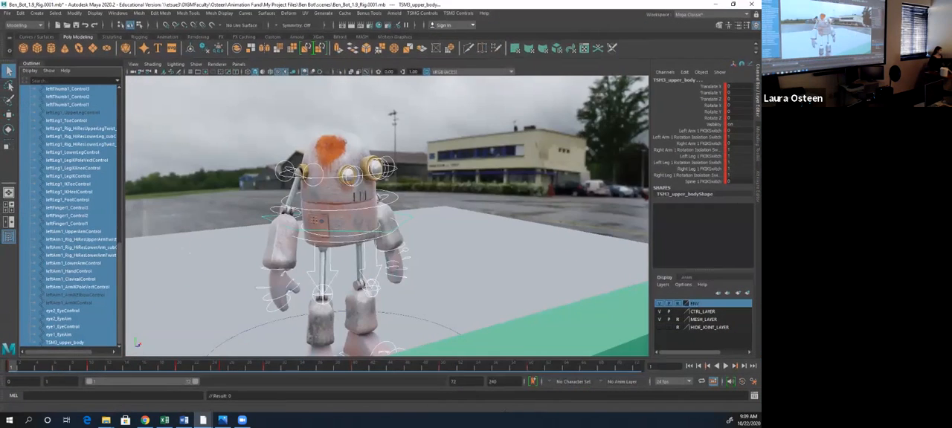
left_click_drag(11, 367, 91, 367)
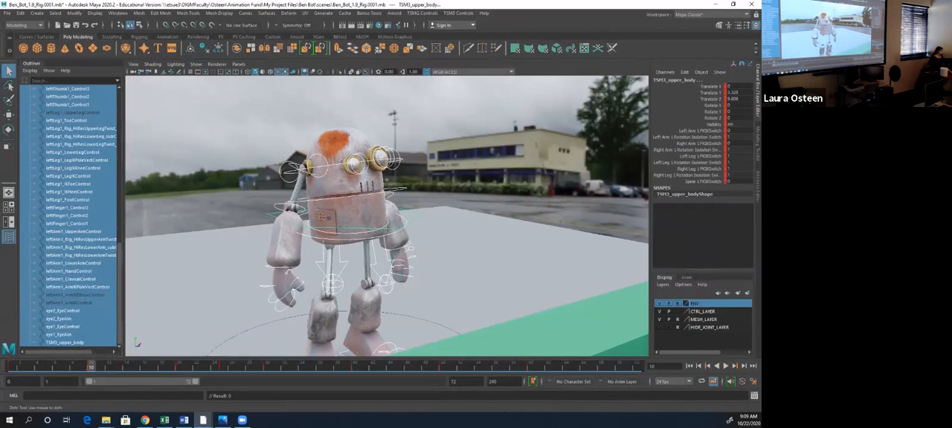
scroll(387, 216, "down", 3)
middle_click_drag(387, 216, 337, 203, "alt")
left_click_drag(337, 204, 388, 236, "alt")
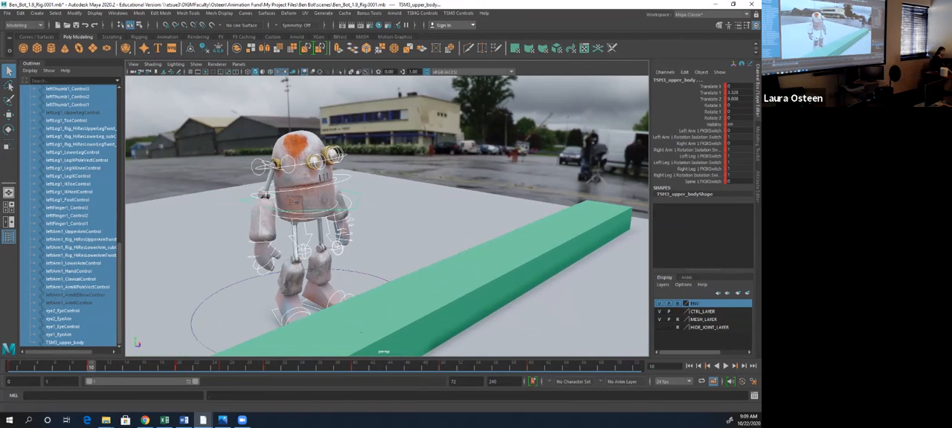
- Switch the viewport shading to use the scene's lights while viewing the pose at frame 10
key("period")
key("comma")
left_click(285, 72)
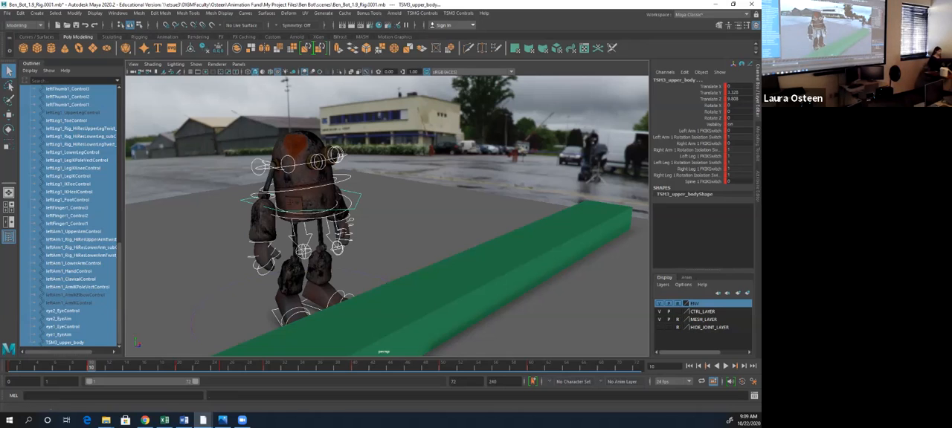
- Step through the keyed poses from frame 1 through 10, 20, 25, 30 and 40 up to frame 60
key("comma")
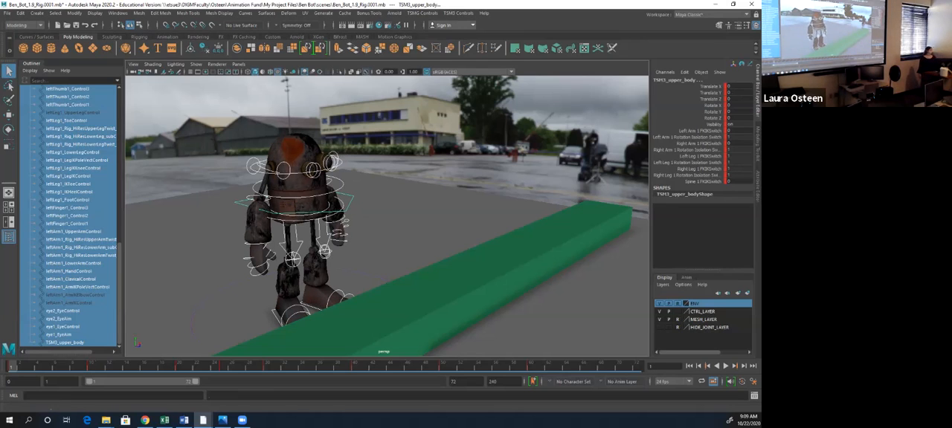
key("period")
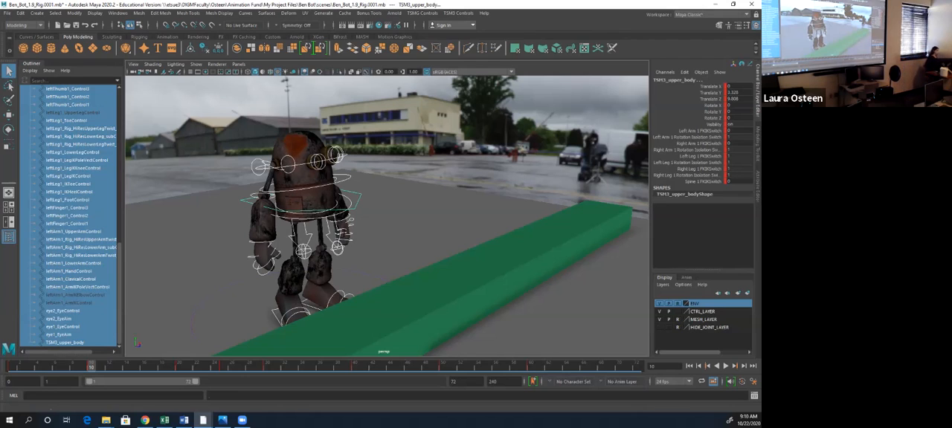
key("period")
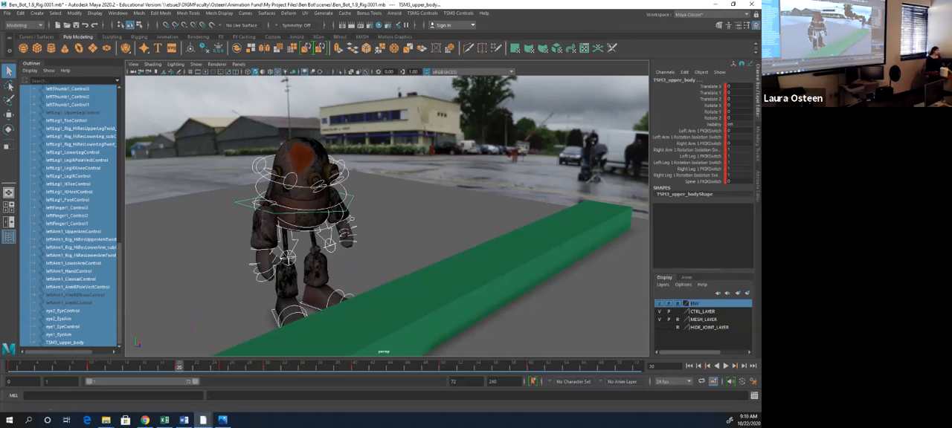
key("period")
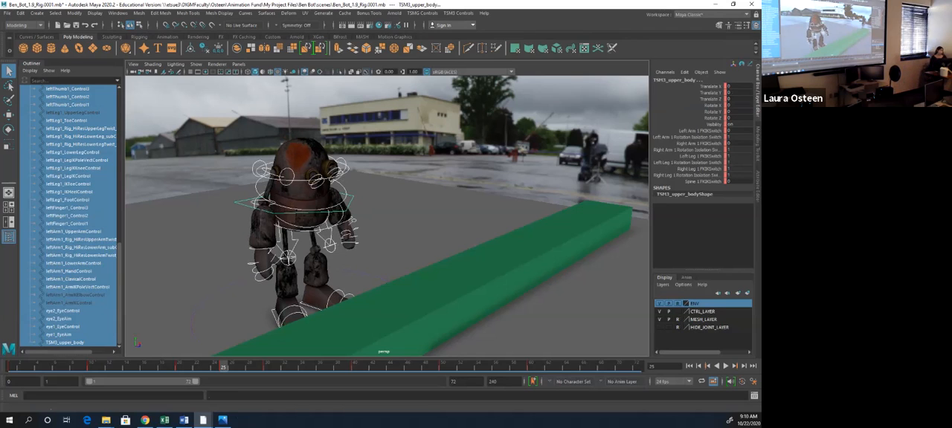
key("period")
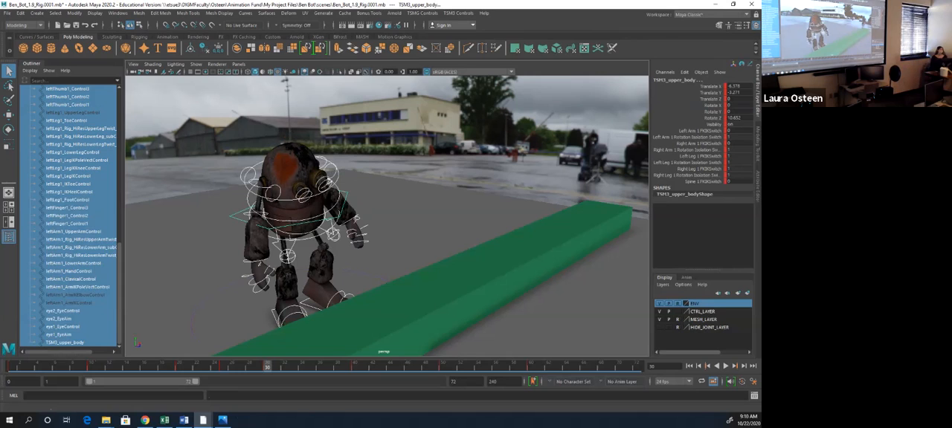
key("period")
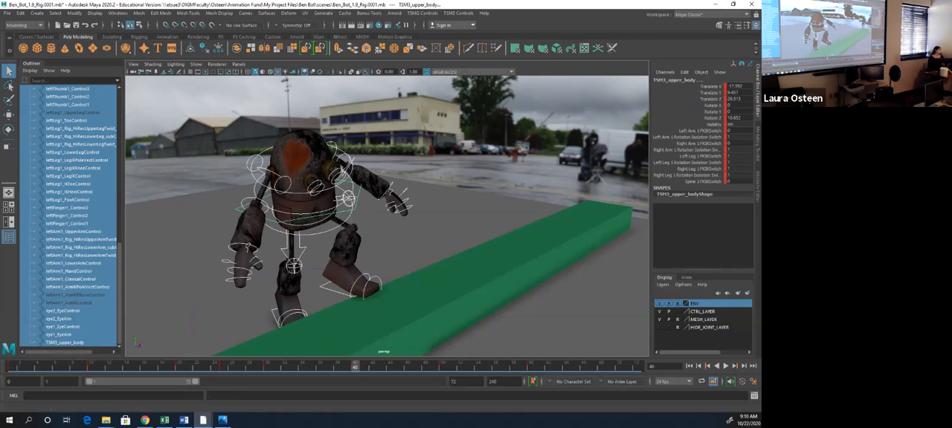
key("period")
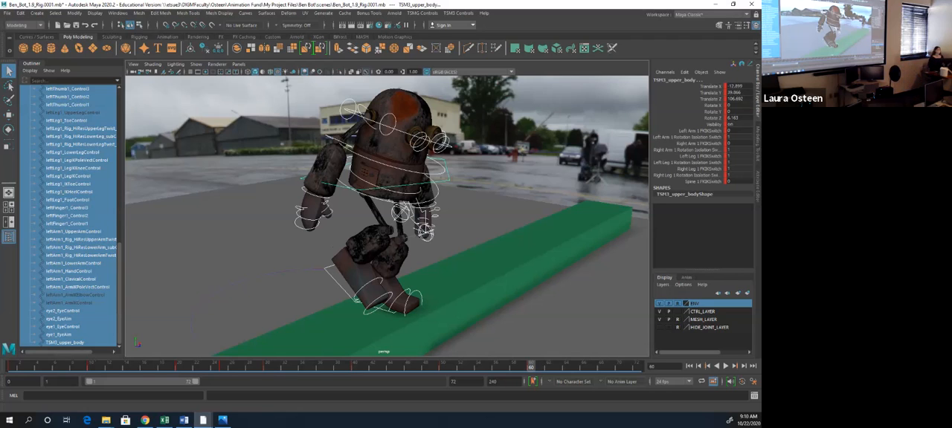
- Save the scene and return to it after switching windows
key("ctrl+s")
key("alt+Tab")
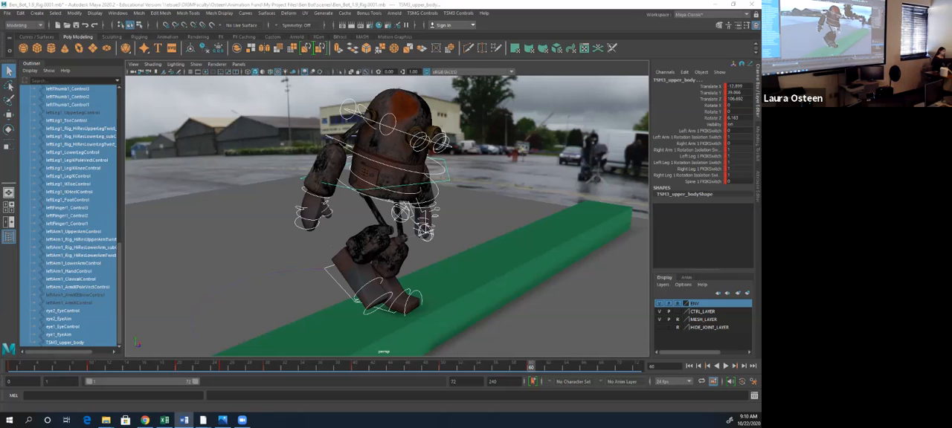
key("alt+Tab")
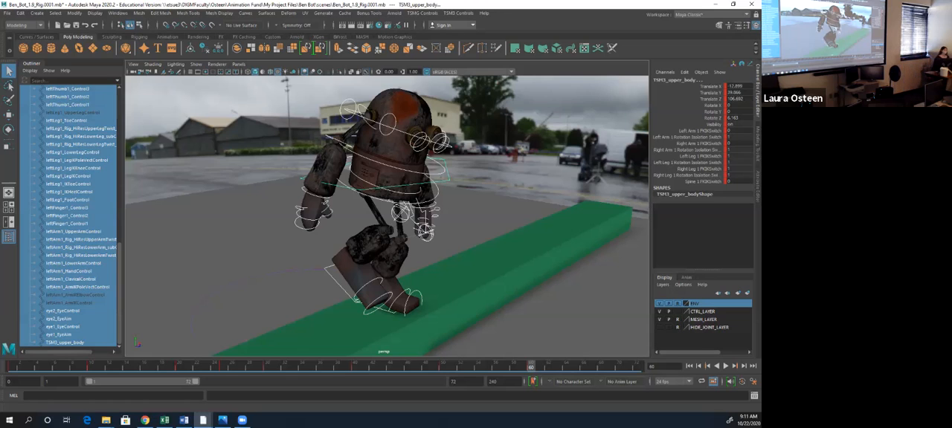
- View the robot from the front and step back and forth through its keyed poses between frames 25 and 60, ending at frame 1
left_click_drag(416, 216, 346, 219, "alt")
key("comma")
key("comma")
key("comma")
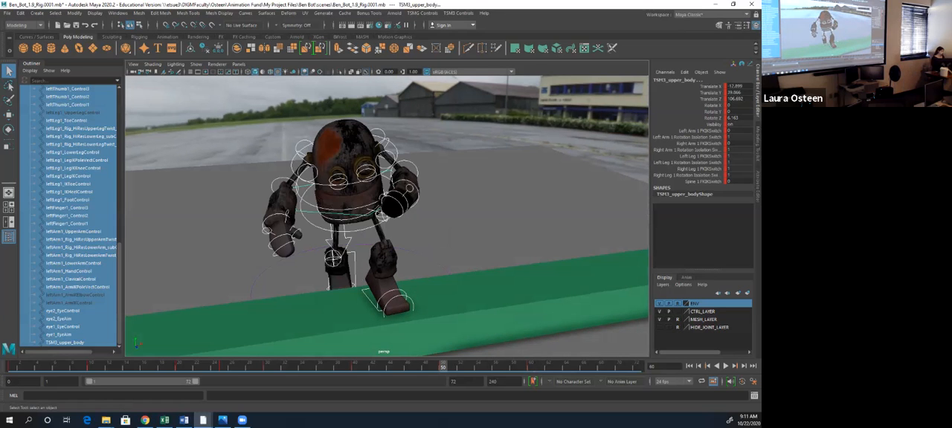
key("comma")
key("comma")
key("comma")
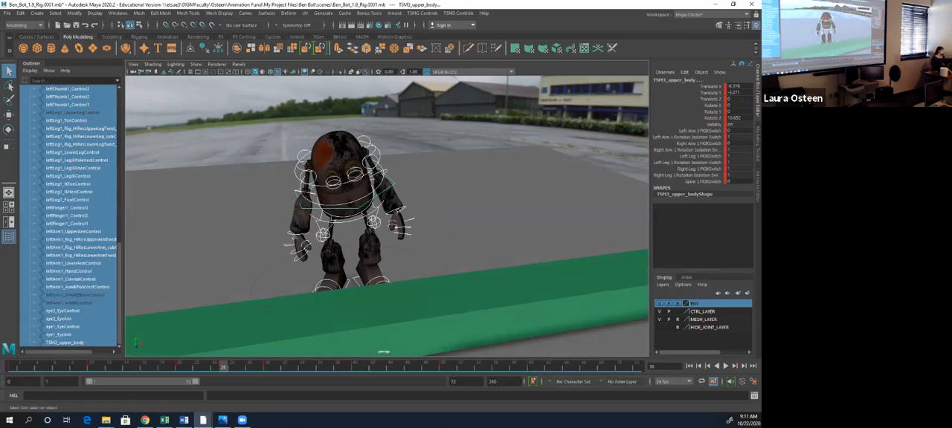
key("period")
key("period")
key("period")
key("period")
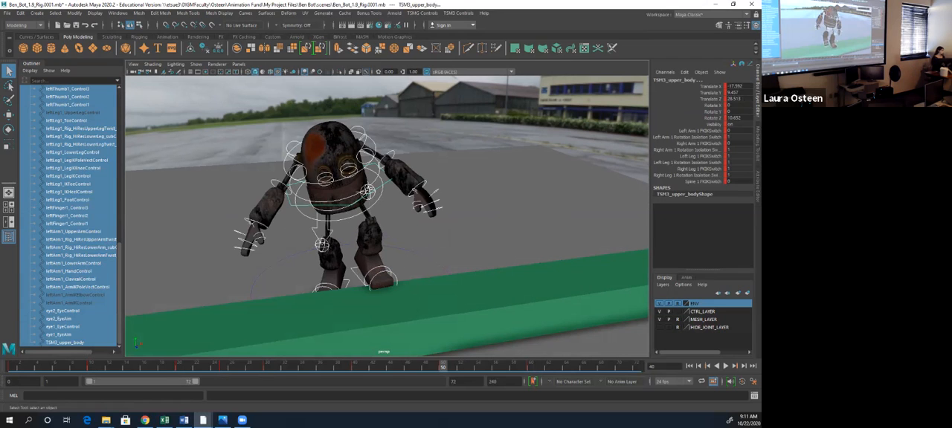
key("period")
key("period")
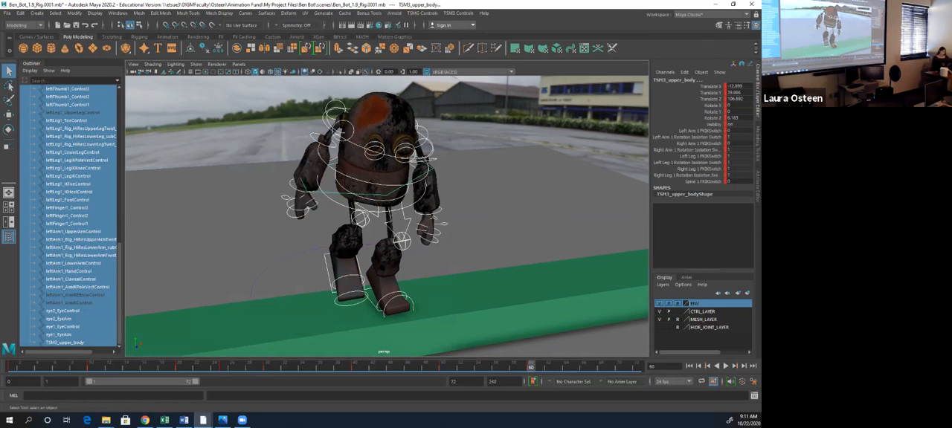
key("period")
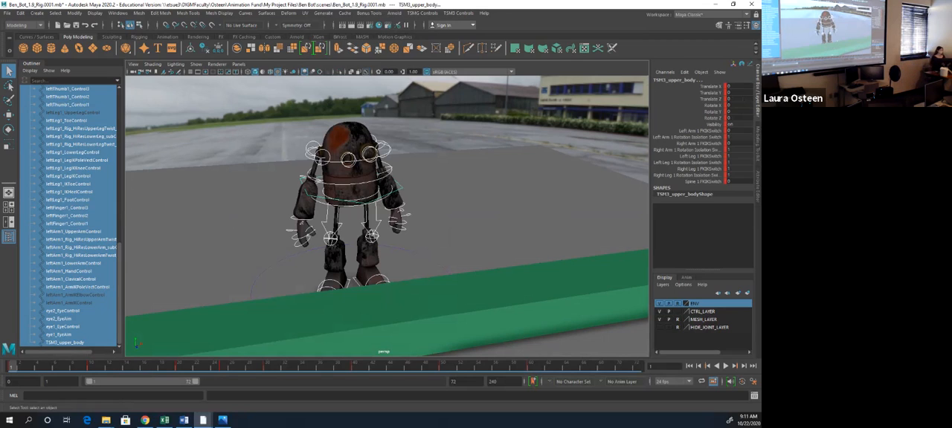
- Play the animation from the first frame to judge its timing, and stop playback at frame 20
key("alt+v")
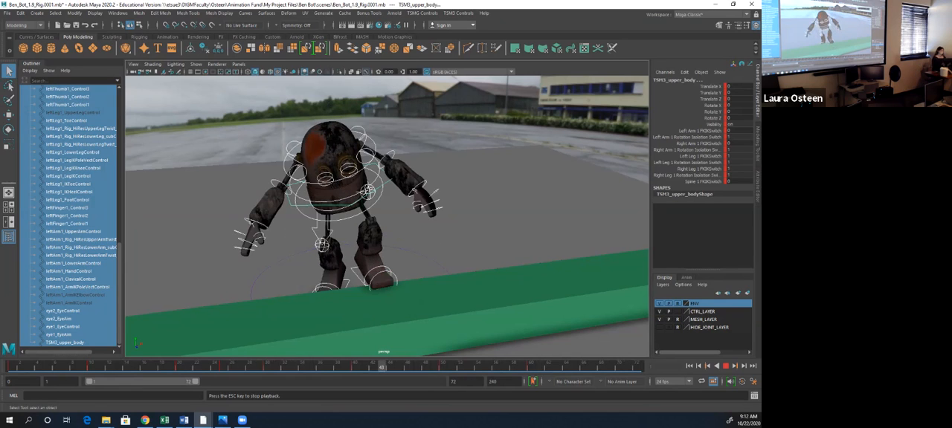
left_click(725, 366)
left_click(689, 366)
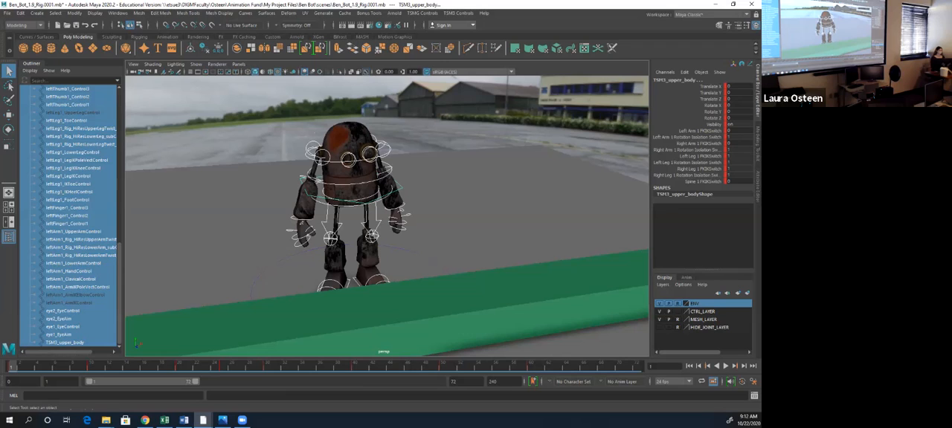
key("alt+v")
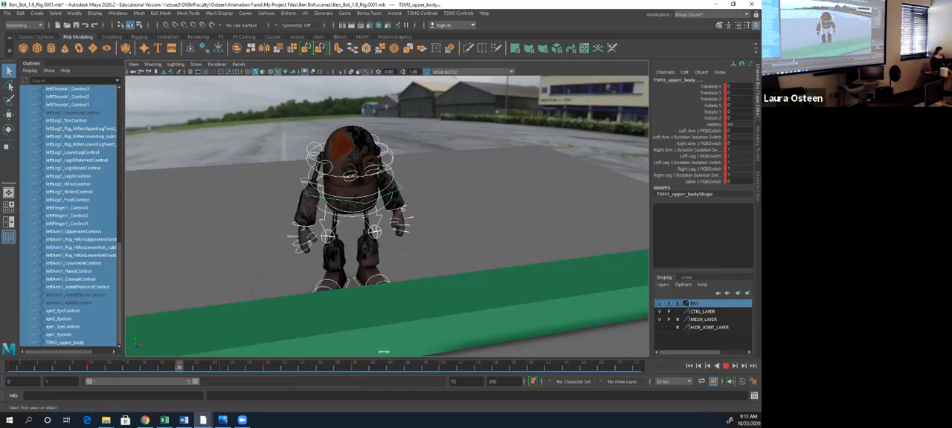
key("alt+v")
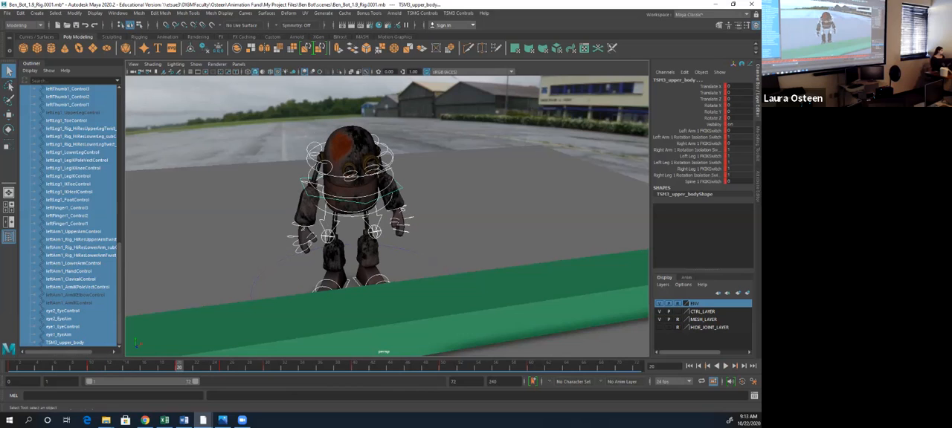
- At frame 40, draw a Grease Pencil line along the robot's hips and try one across the shoulders
double_click(179, 366)
left_click(355, 367)
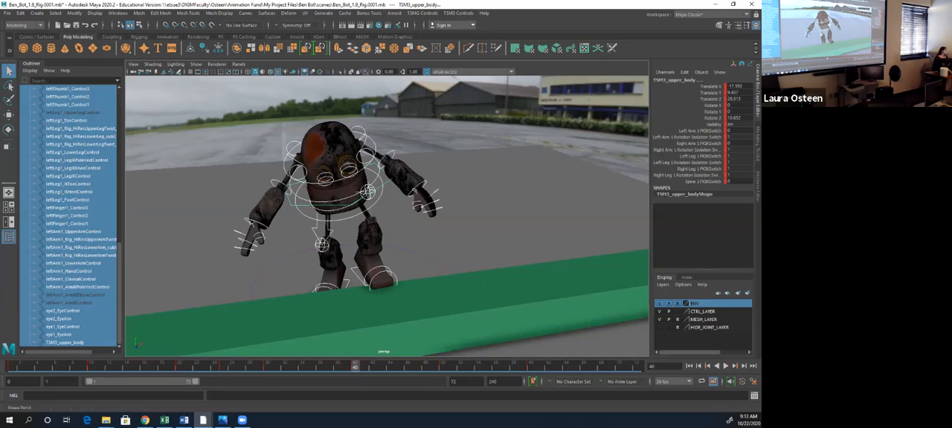
left_click(179, 73)
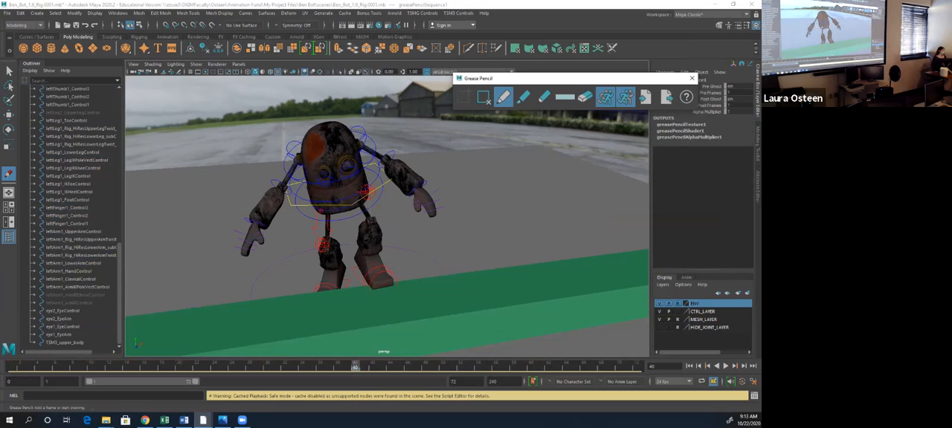
left_click_drag(318, 212, 345, 208)
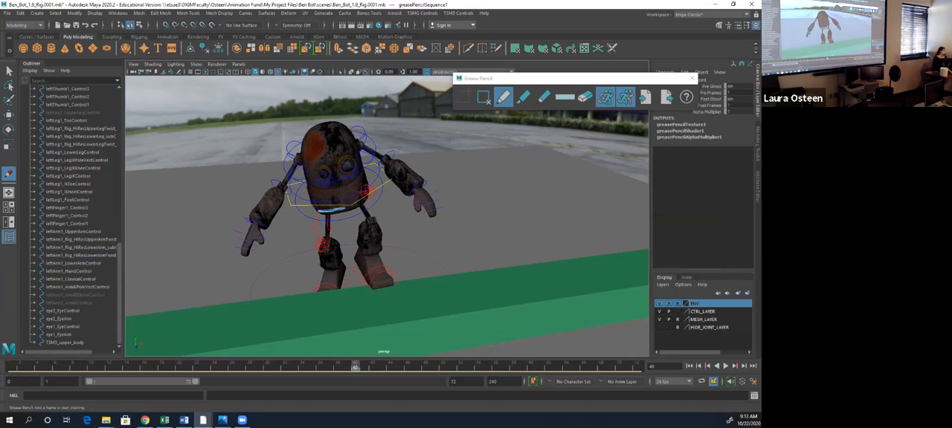
left_click_drag(301, 160, 358, 148)
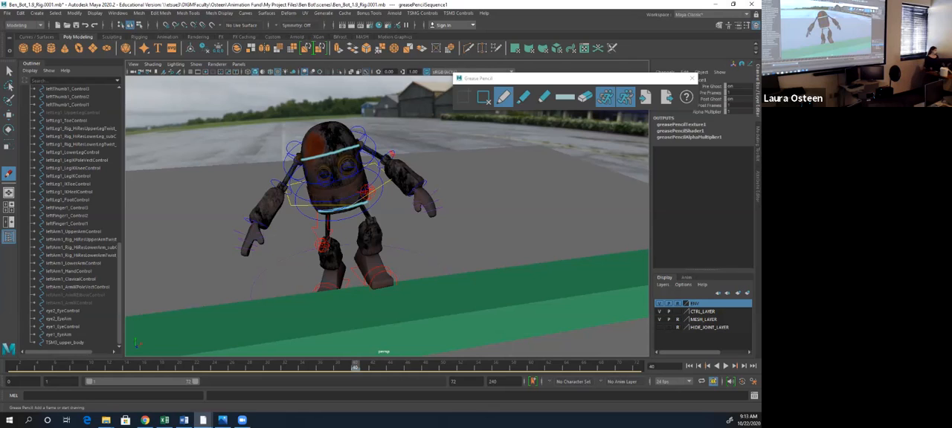
key("ctrl+z")
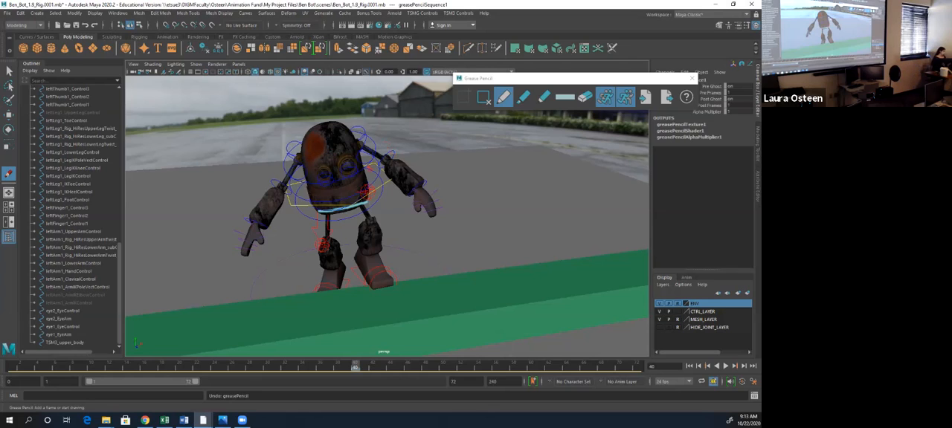
- Try rotating spine1_torsoControl to about 5 in Z and sketch a trial shoulder line over the pose
key("e")
left_click(304, 180)
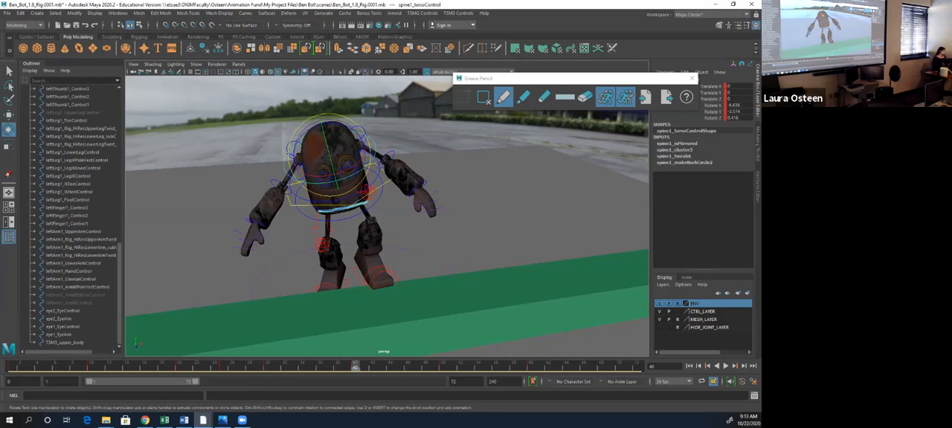
mouse_move(304, 136)
left_mouse_down()
mouse_move(300, 144)
mouse_move(303, 137)
left_mouse_up()
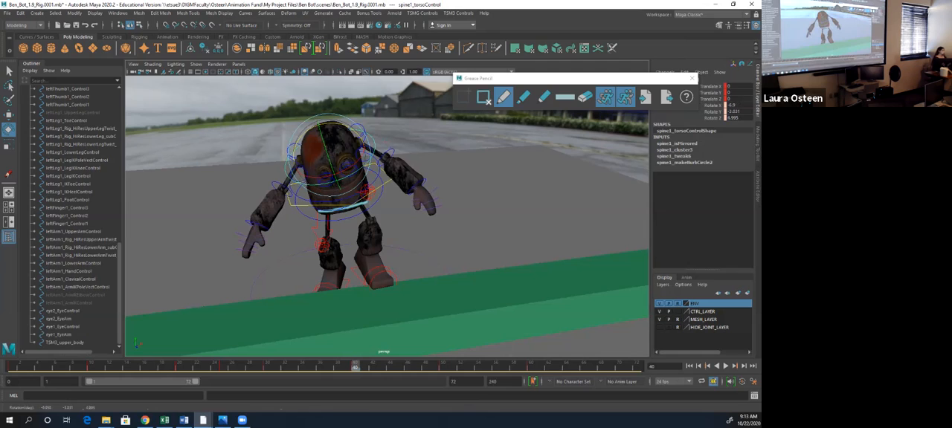
left_click(504, 97)
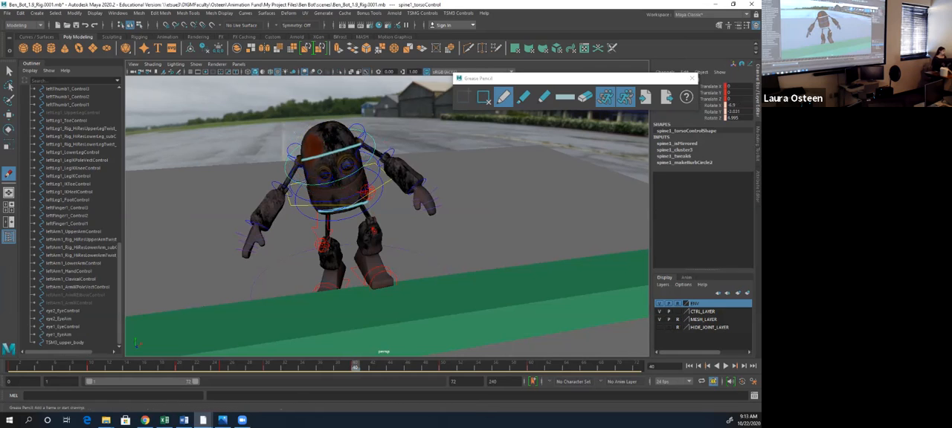
key("ctrl+z")
- Rotate spine1_torsoControl to about -9 in Z at frame 40 and draw a Grease Pencil line across the shoulders
key("e")
left_click_drag(334, 124, 343, 125)
left_click(504, 97)
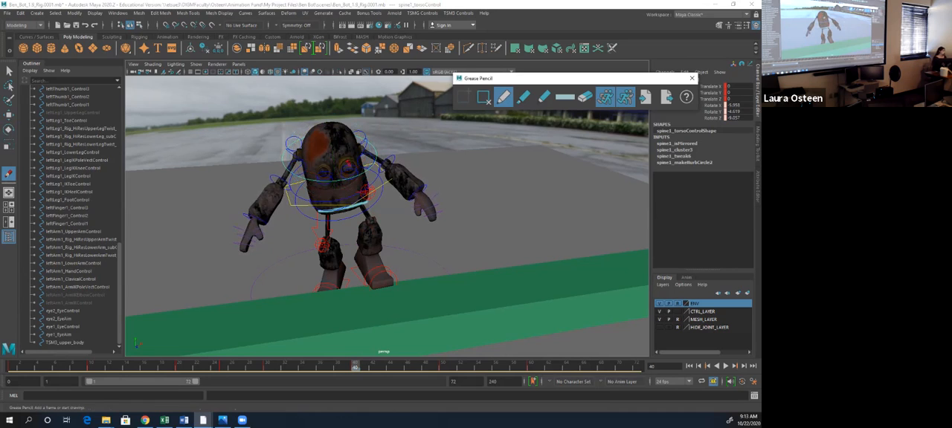
left_click_drag(304, 154, 331, 152)
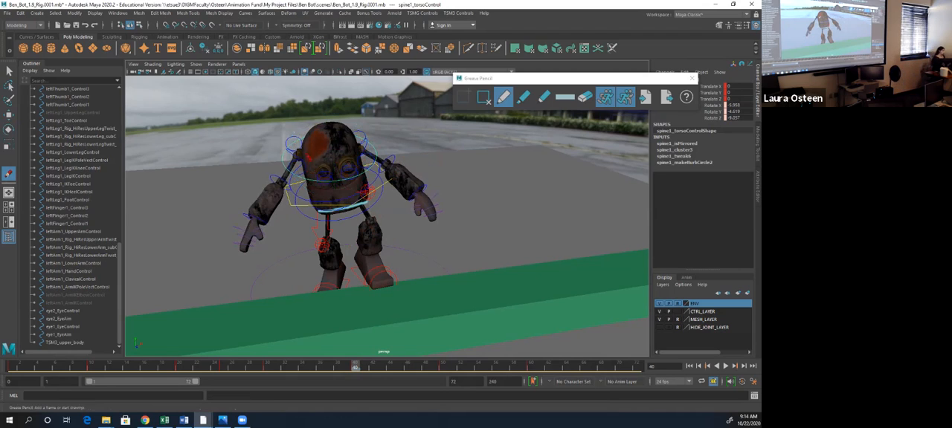
left_click_drag(299, 153, 349, 151)
- Rotate spine1_middleSpineControl in Z at frame 40 to tilt the shoulders further against the hips
key("w")
left_click(316, 199)
key("e")
left_click_drag(339, 142, 341, 142)
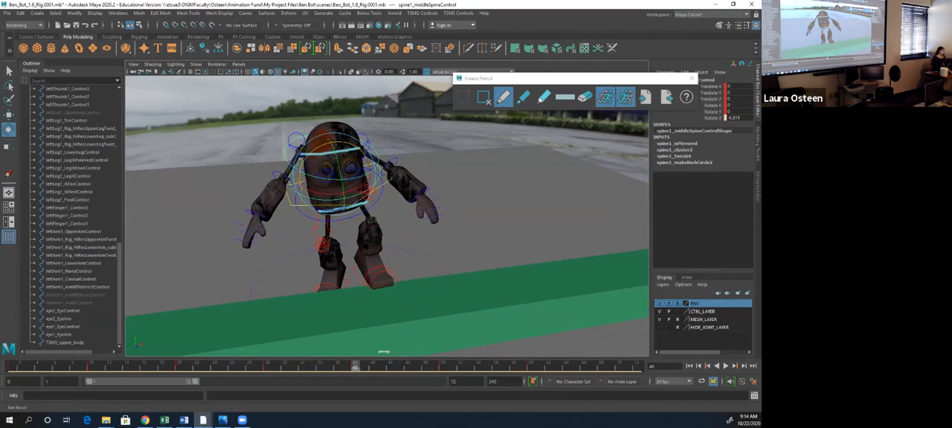
- Erase the old Grease Pencil shoulder line at frame 40 and redraw it along the adjusted shoulders
left_click(585, 97)
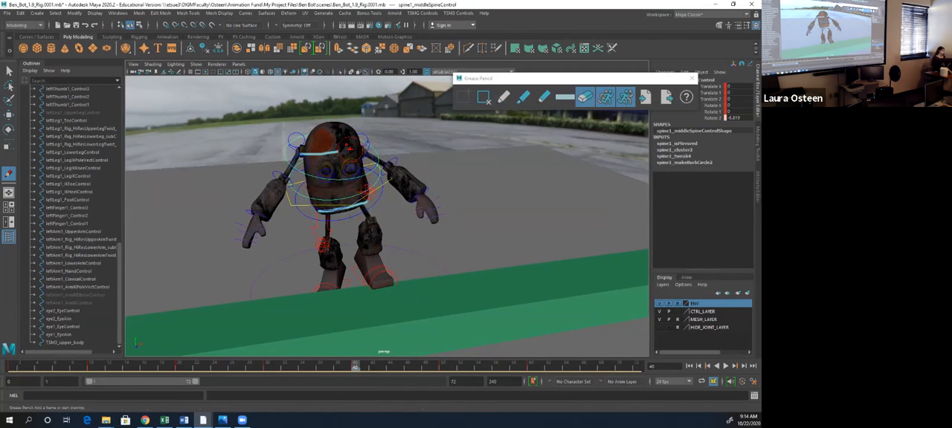
left_click(503, 97)
left_click_drag(304, 150, 336, 150)
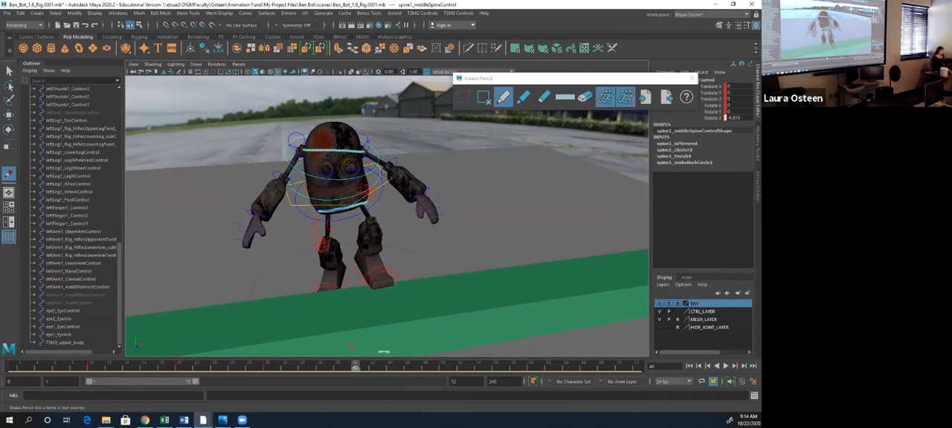
- At frame 50, draw a Grease Pencil line along the robot's hips and try one across the shoulders
key("period")
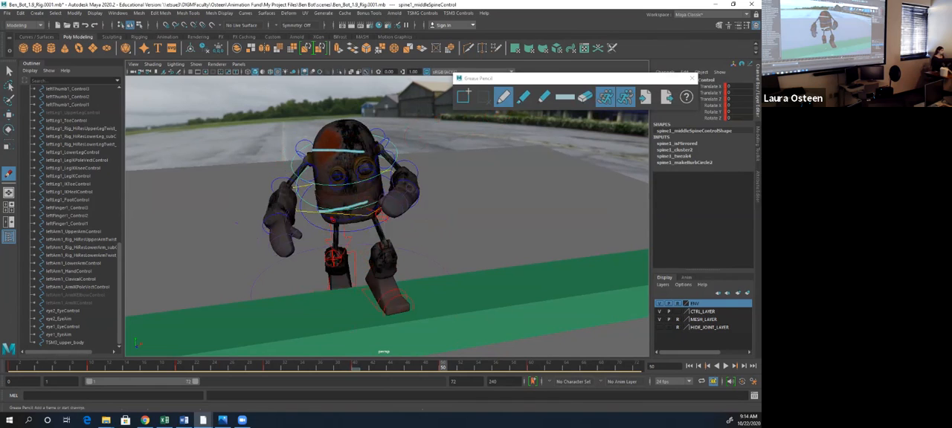
left_click_drag(333, 221, 379, 209)
left_click_drag(308, 156, 384, 152)
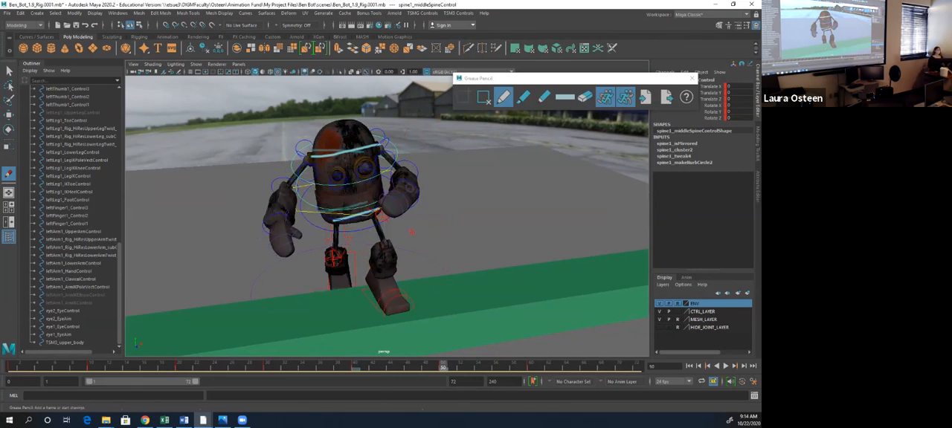
key("ctrl+z")
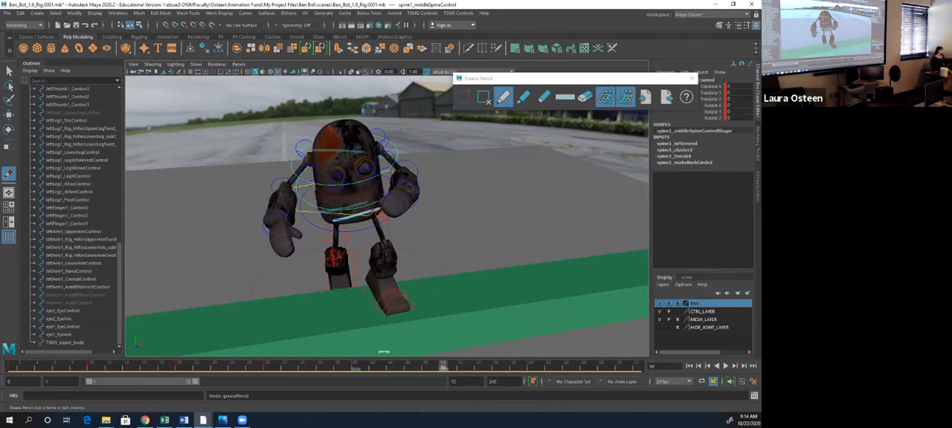
- At frame 50, rotate spine1_middleSpineControl to about -8.6 in Z, adjust spine1_torsoControl, and draw a Grease Pencil line across the shoulders
key("e")
left_click_drag(370, 151, 375, 158)
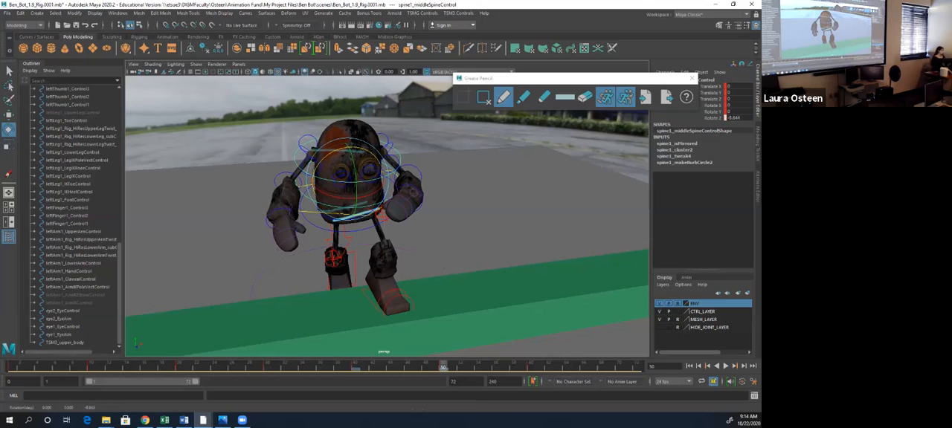
left_click(455, 195)
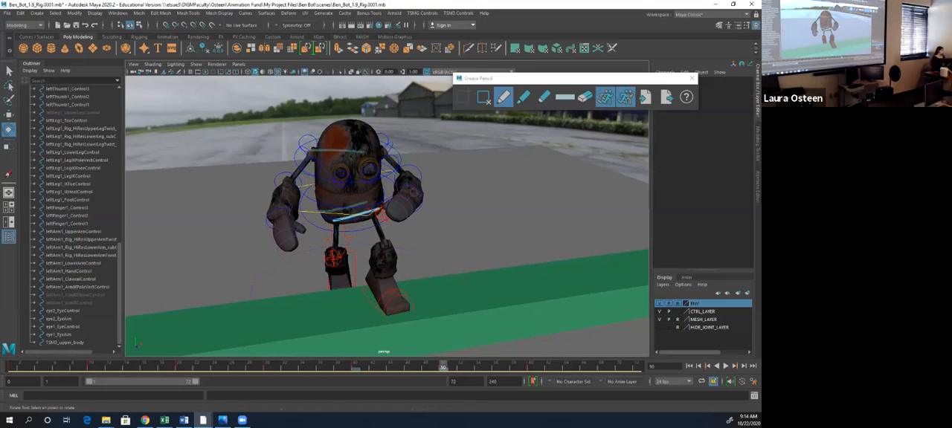
left_click(397, 165)
left_click_drag(353, 151, 353, 157)
left_click(503, 97)
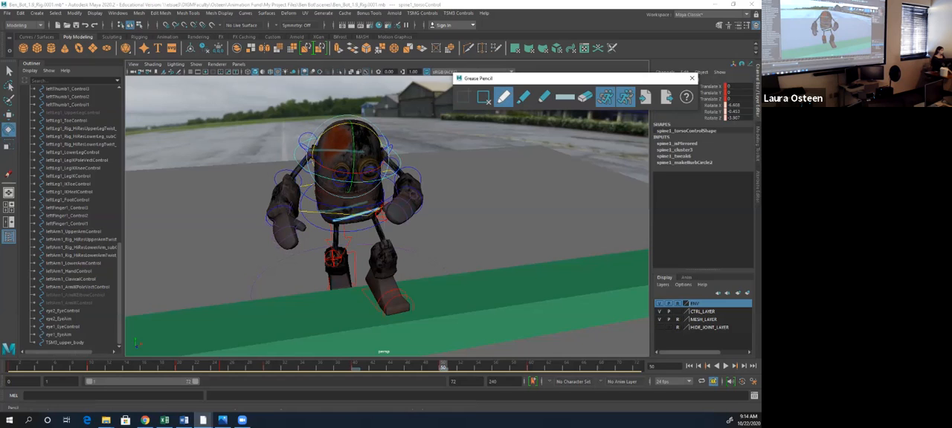
left_click_drag(312, 151, 383, 150)
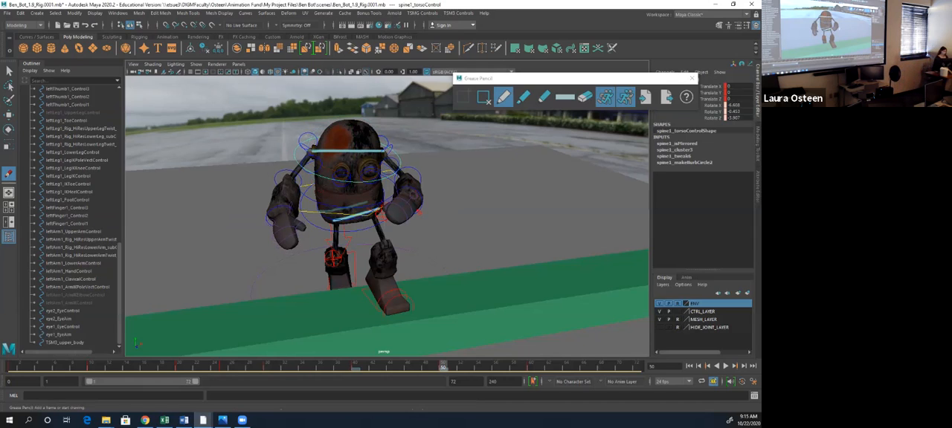
- At frame 60, draw a Grease Pencil line along the robot's hips and try one across the shoulders
key(".")
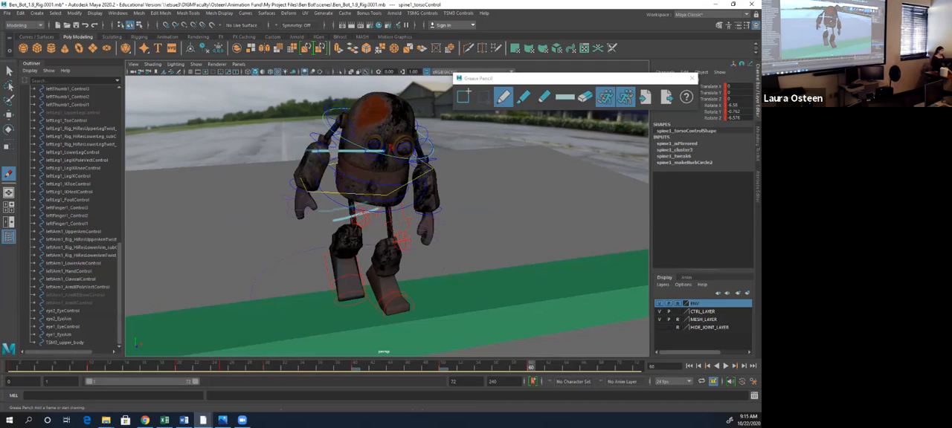
left_click_drag(342, 187, 399, 200)
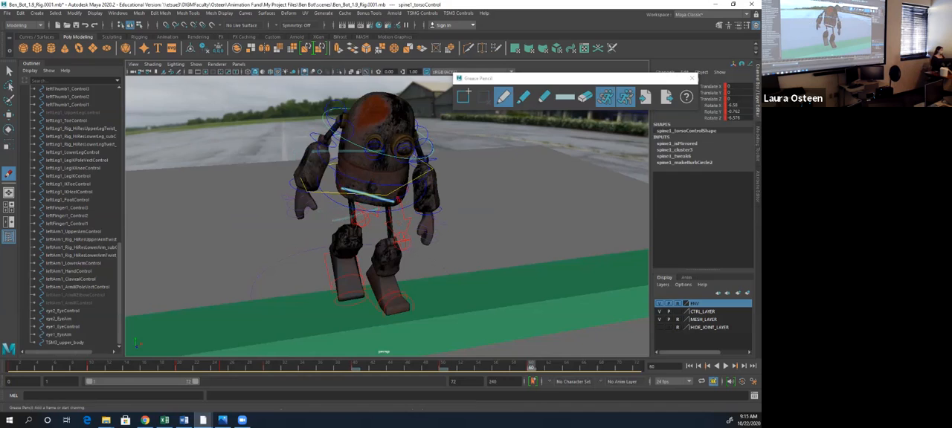
left_click_drag(345, 119, 415, 142)
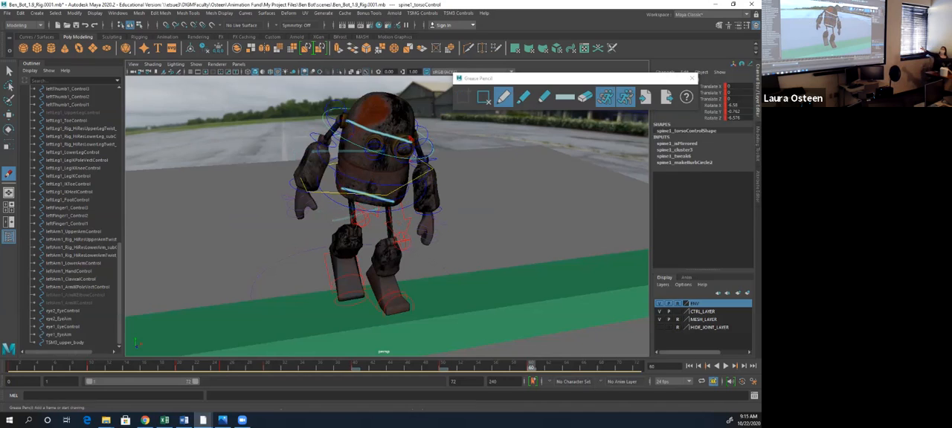
key("ctrl+z")
- Rotate spine1_middleSpineControl to about 13 in Z and 2.3 in Y at frame 60, and draw a Grease Pencil line across the shoulders
key("w")
left_click(413, 158)
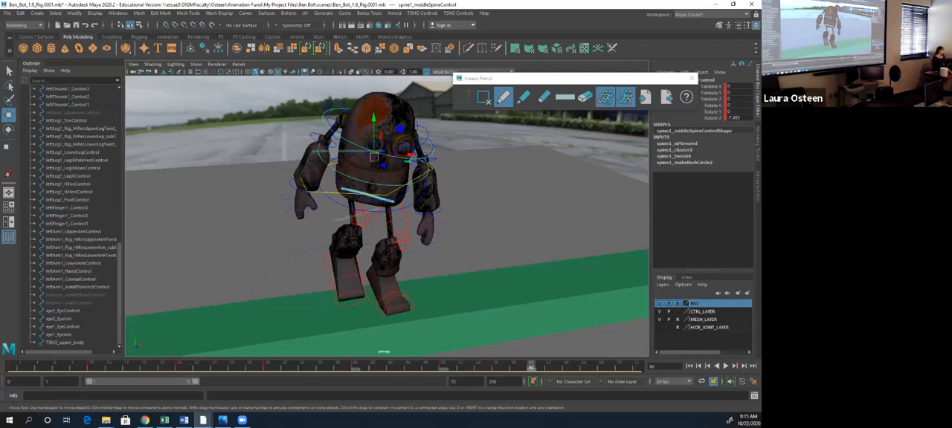
key("e")
left_click_drag(343, 144, 306, 177)
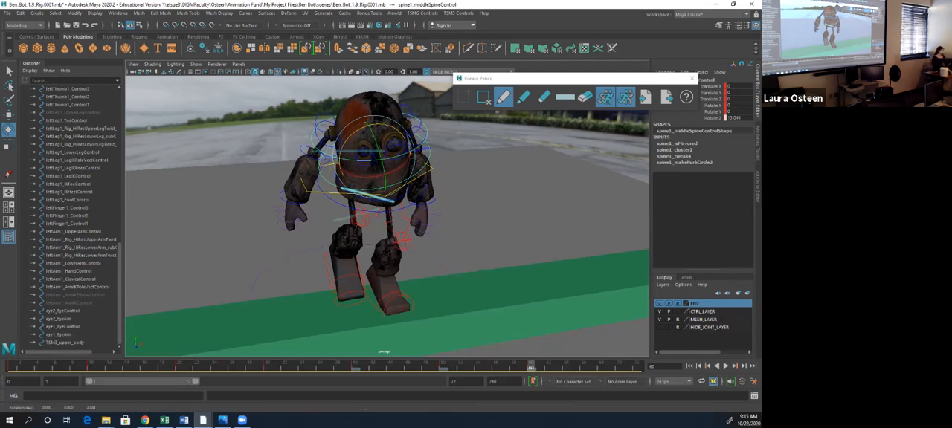
left_click(328, 125)
left_click_drag(341, 114, 375, 127)
left_click(372, 181)
left_click_drag(378, 162, 378, 164)
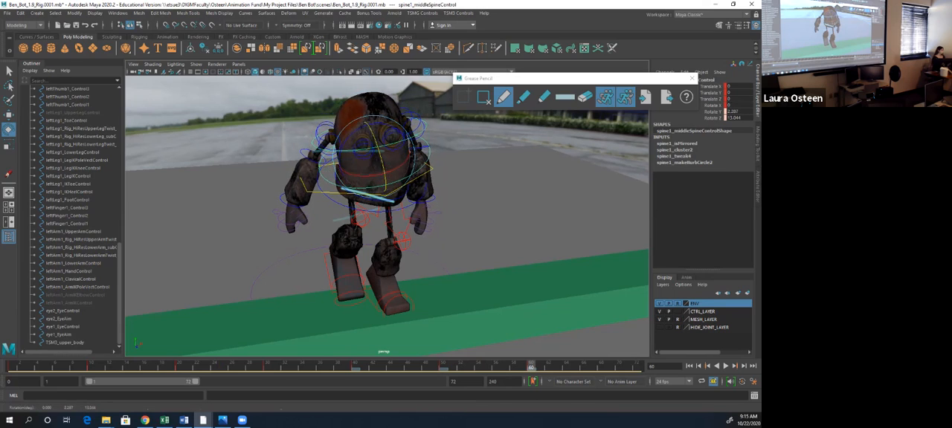
left_click_drag(339, 137, 408, 124)
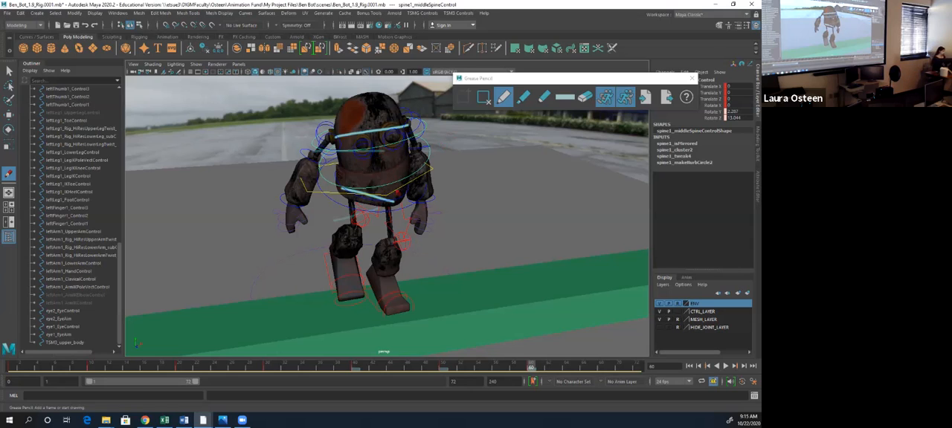
- Turn on Auto Keyframe and re-tilt the shoulders at frame 50 by rotating spine1_torsoControl to about -11.7 in Z and adjusting spine1_middleSpineControl
left_click(742, 382)
key("comma")
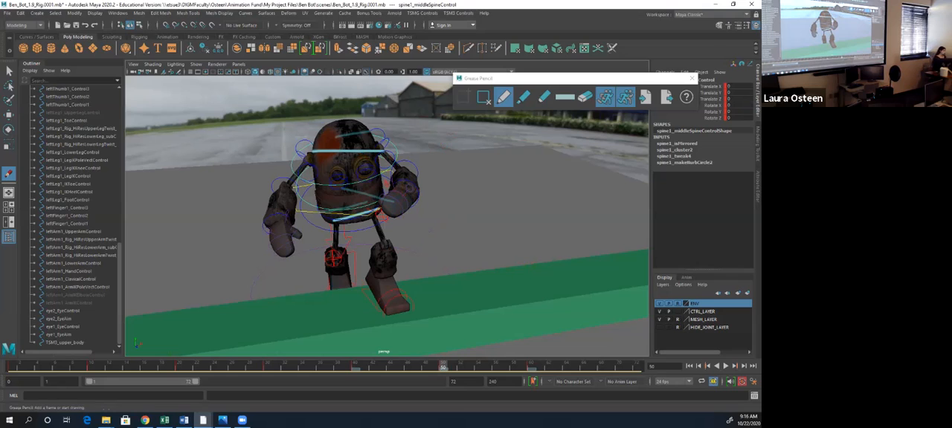
key("e")
left_click(303, 172)
left_click_drag(348, 123, 358, 125)
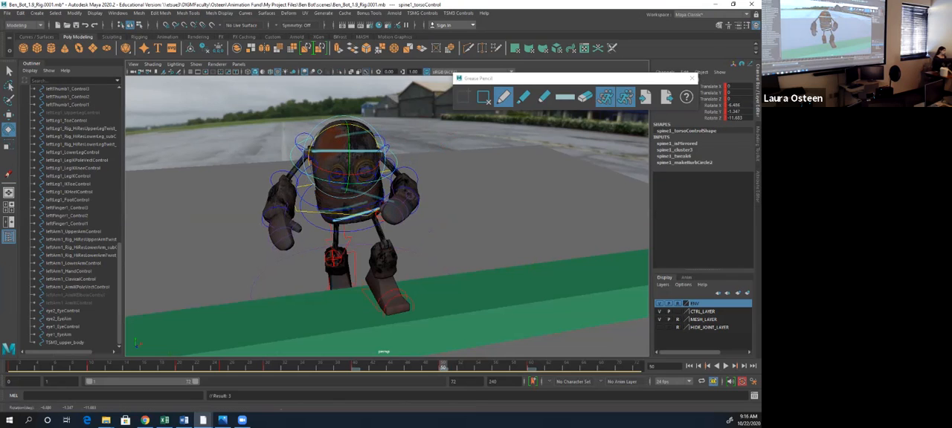
left_click_drag(350, 152, 350, 156)
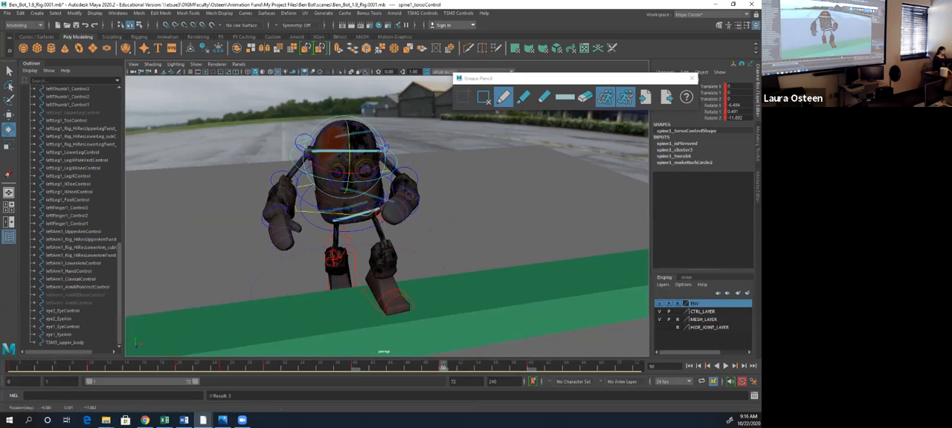
left_click(302, 198)
left_click_drag(348, 146, 351, 146)
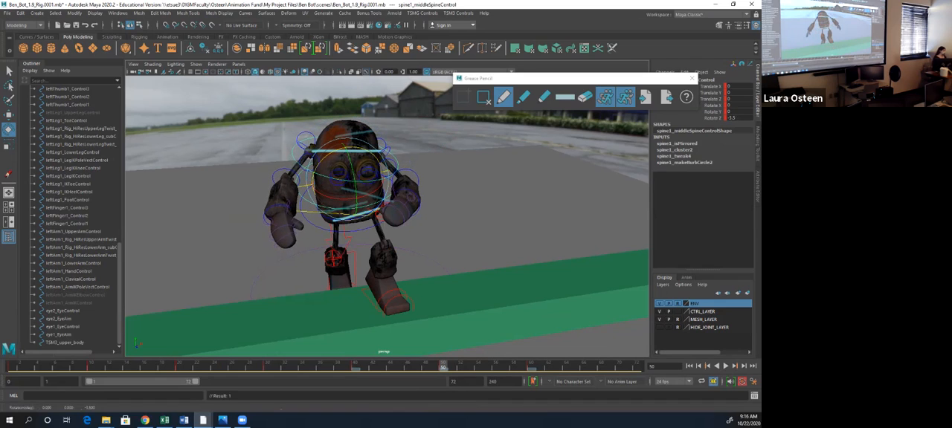
- Rotate spine1_middleSpineControl to about -15 in Z and -1.4 in Y at frame 40
left_click(356, 367)
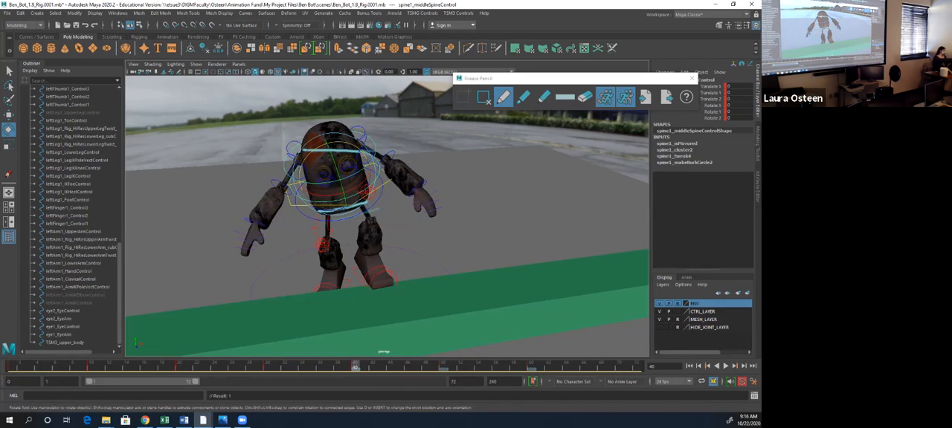
left_click_drag(322, 147, 329, 144)
left_click_drag(342, 174, 343, 178)
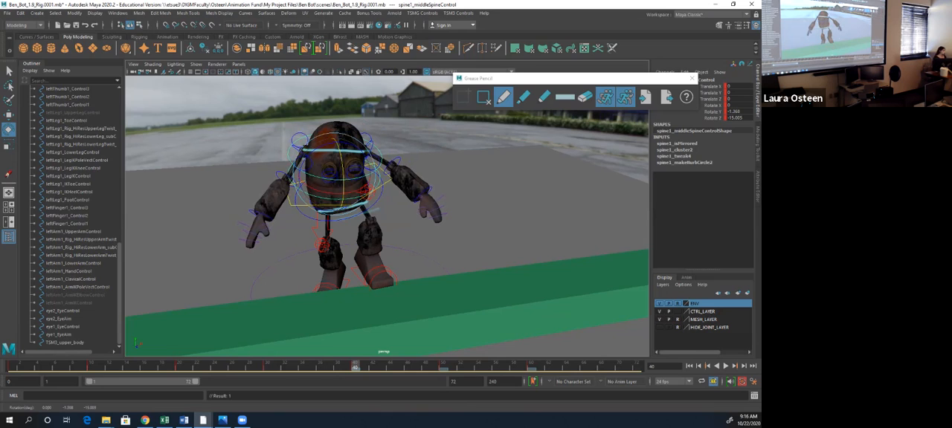
left_click(462, 186)
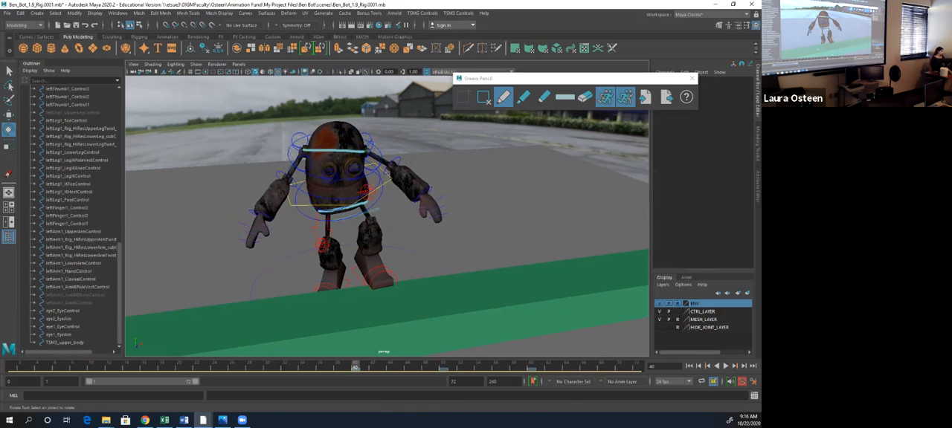
- Match the shoulders to the drawn line at frame 60 by rotating spine1_middleSpineControl, and rotate spine1_torsoControl to about -2 in Z
left_click(322, 244)
key("period")
key("period")
key("comma")
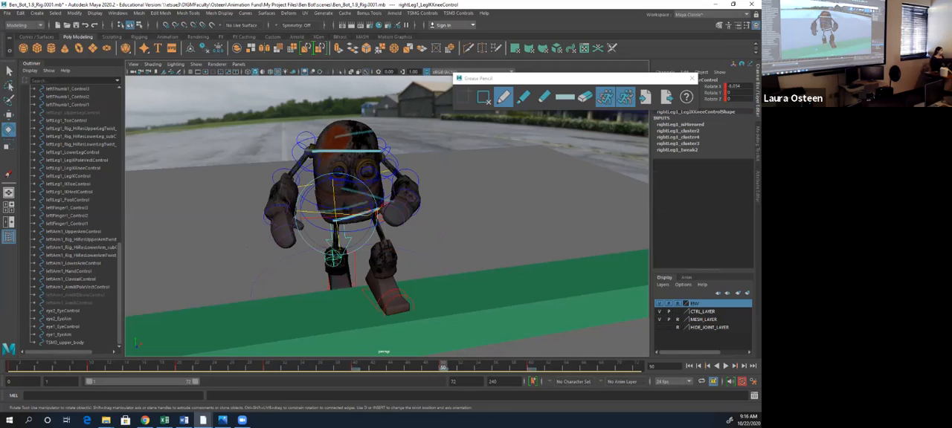
key("period")
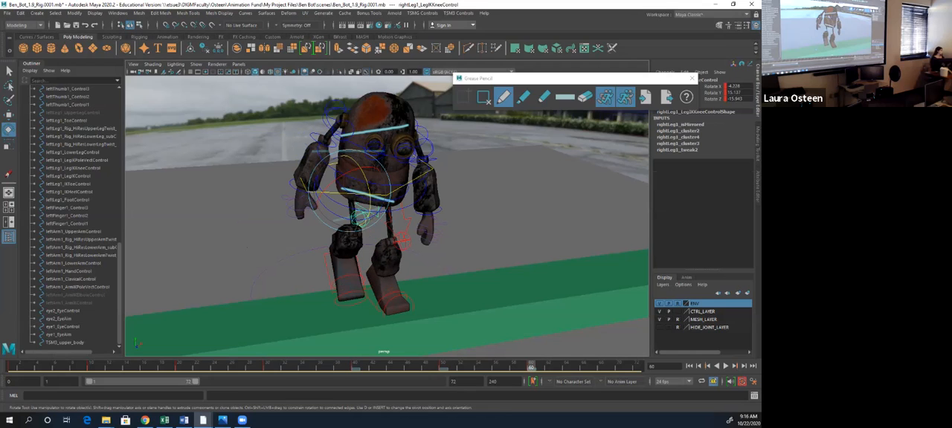
left_click_drag(322, 160, 373, 135)
left_click(429, 158)
left_click(373, 137)
left_click(374, 152)
left_click(357, 151)
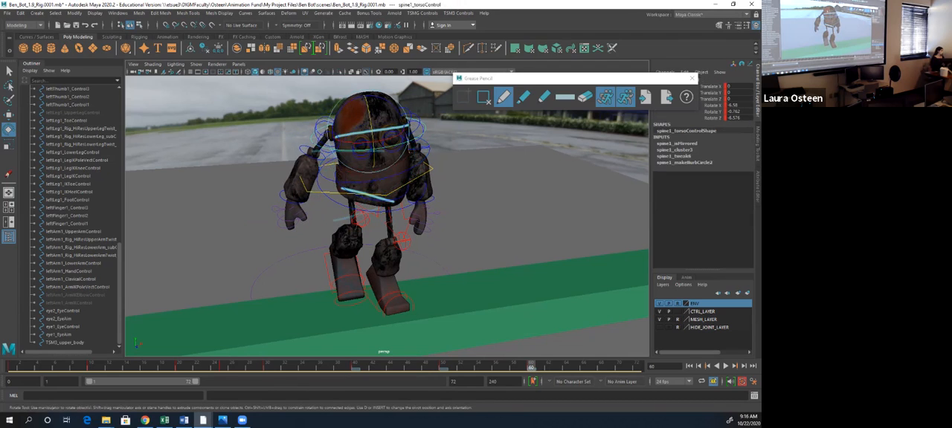
left_click_drag(340, 111, 336, 117)
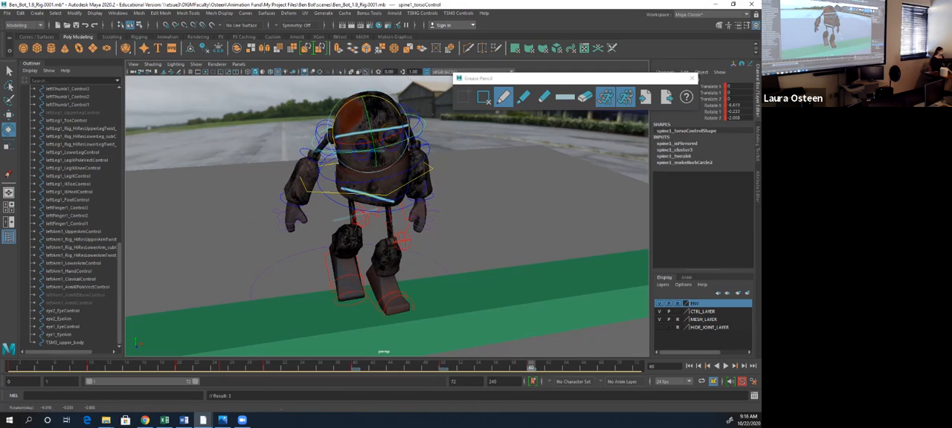
- Flip back and forth through the key poses at frames 40, 50 and 60 to compare the shoulder and hip tilts
key("period")
key("comma")
key("comma")
key("comma")
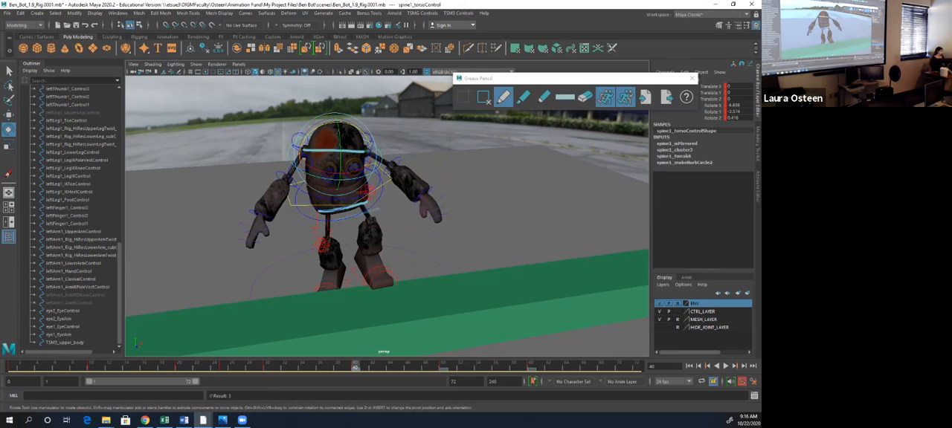
key("period")
key("period")
key("comma")
key("comma")
key("period")
key("period")
key("comma")
key("comma")
key("period")
key("period")
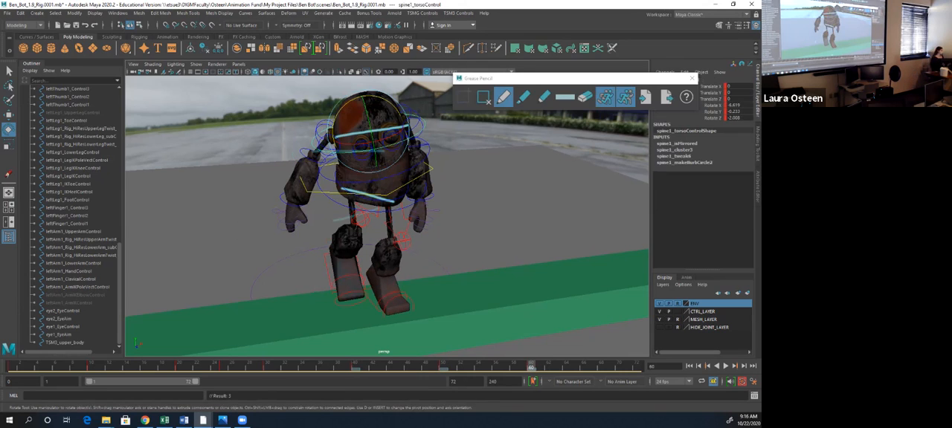
- At frame 30, rotate spine1_torsoControl to about -16 in Z and tilt spine1_middleSpineControl in Z to lean the shoulders
key("comma")
key("comma")
key("comma")
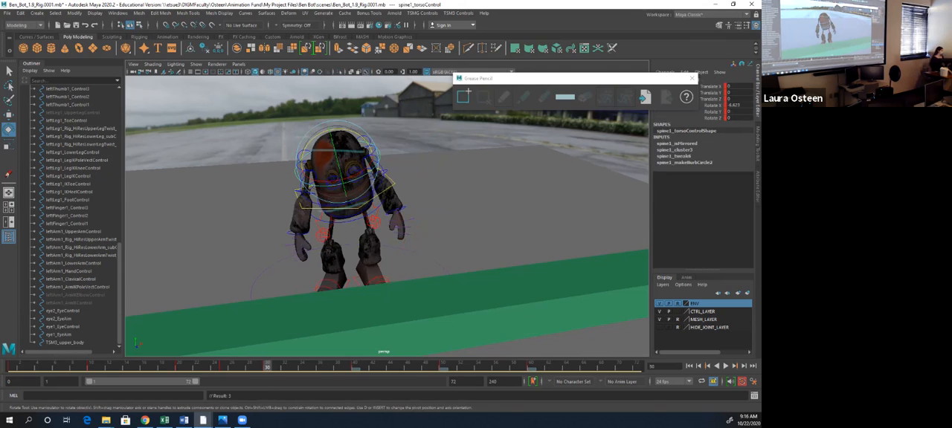
left_click_drag(309, 138, 320, 129)
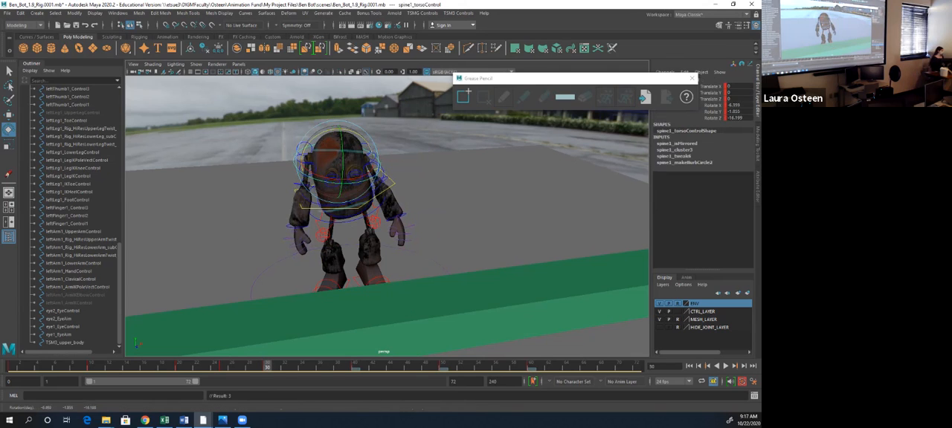
left_click(301, 183)
left_click_drag(314, 163, 373, 205)
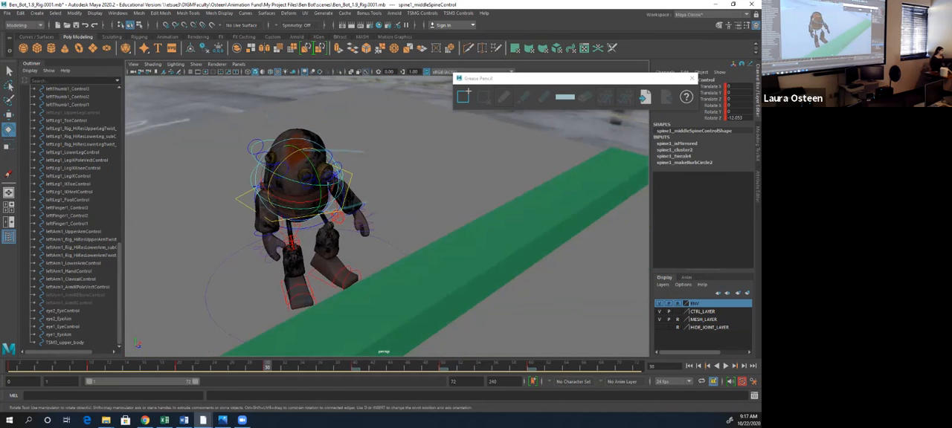
- Rotate rightArm1_UpperArmControl and leftArm1_UpperArmControl at frame 30 to swing both arms away from the body
left_click(242, 180)
left_click(260, 190)
left_click_drag(265, 198, 204, 177)
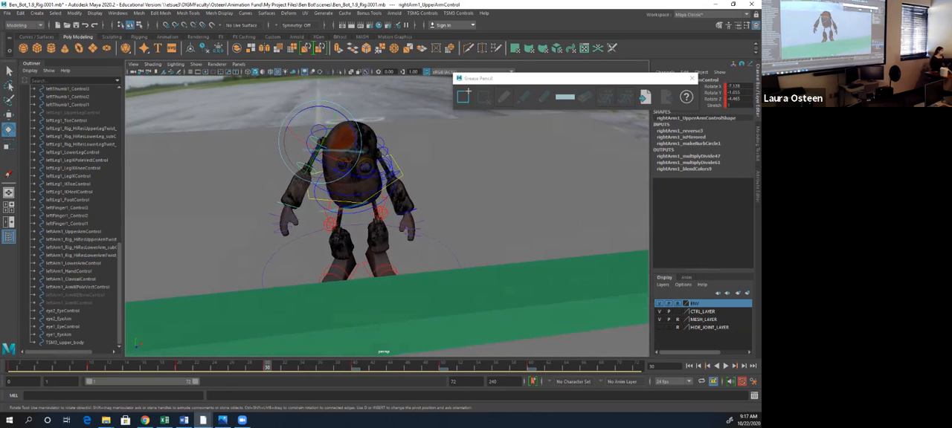
left_click(393, 176)
left_click_drag(406, 178, 412, 167)
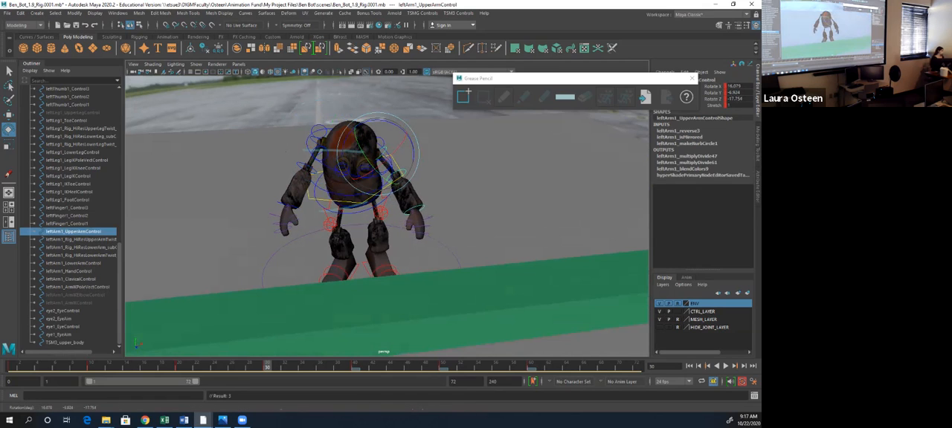
mouse_move(412, 168)
left_mouse_down("alt")
mouse_move(410, 156)
mouse_move(412, 169)
left_mouse_up("alt")
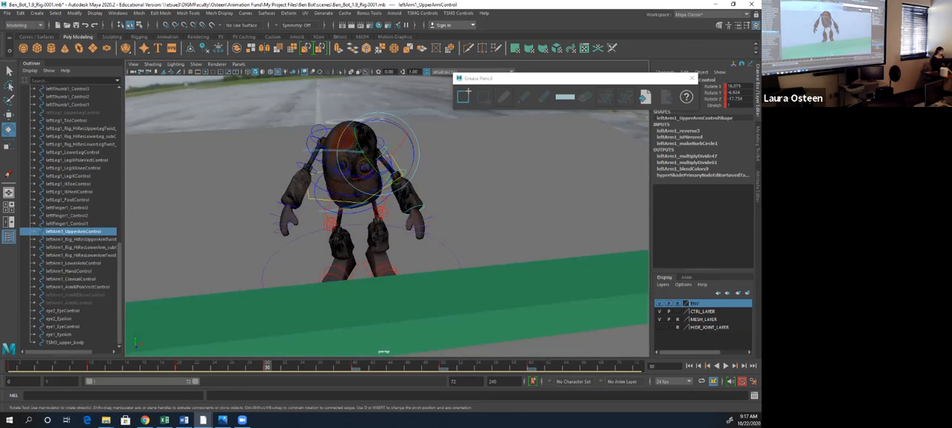
- Add a Grease Pencil frame at frame 30 and draw lines across the robot's shoulders and hips
key("alt+period")
key("alt+period")
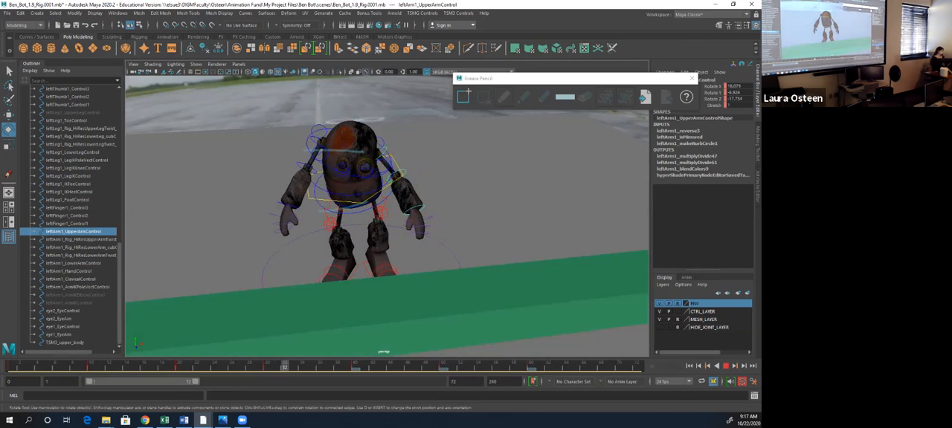
key("alt+comma")
key("alt+comma")
left_click(463, 96)
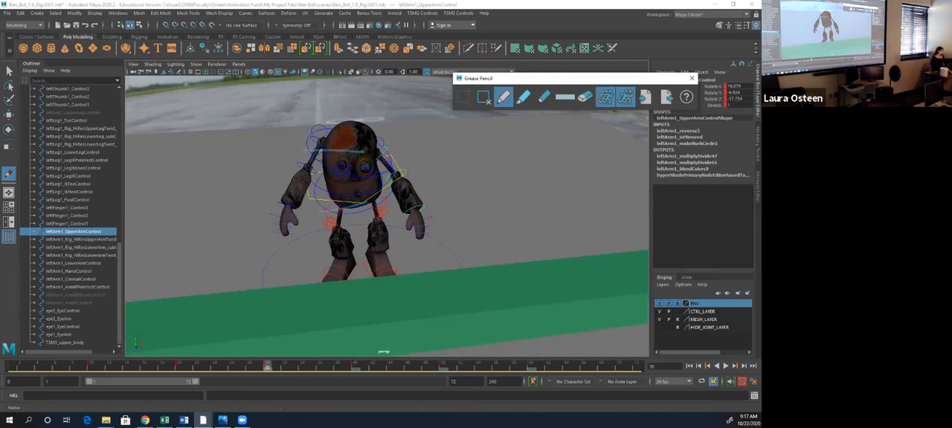
left_click_drag(322, 141, 382, 157)
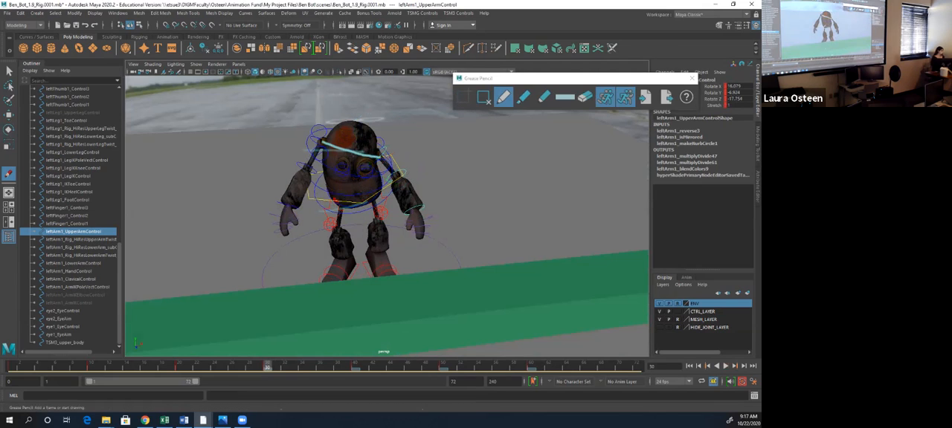
left_click_drag(337, 201, 379, 190)
- Review the key poses from frame 30 to 60 against their tilt lines and close the Grease Pencil tool window
left_click_drag(567, 308, 632, 336, "alt")
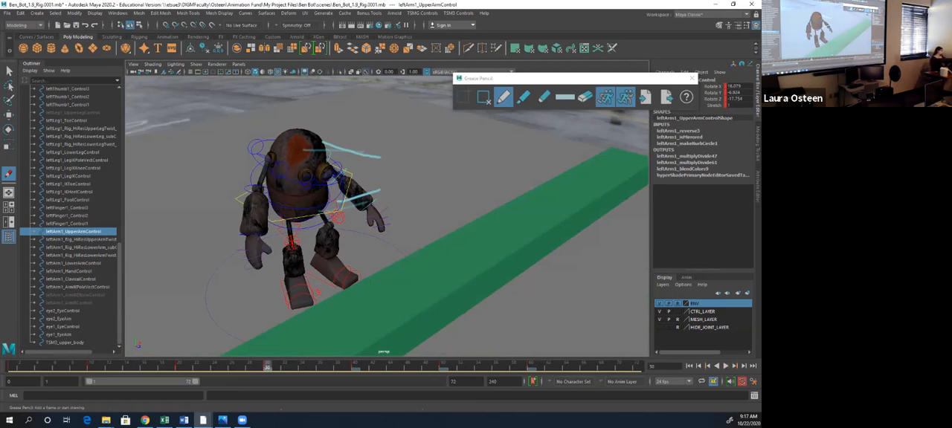
key("bracketleft")
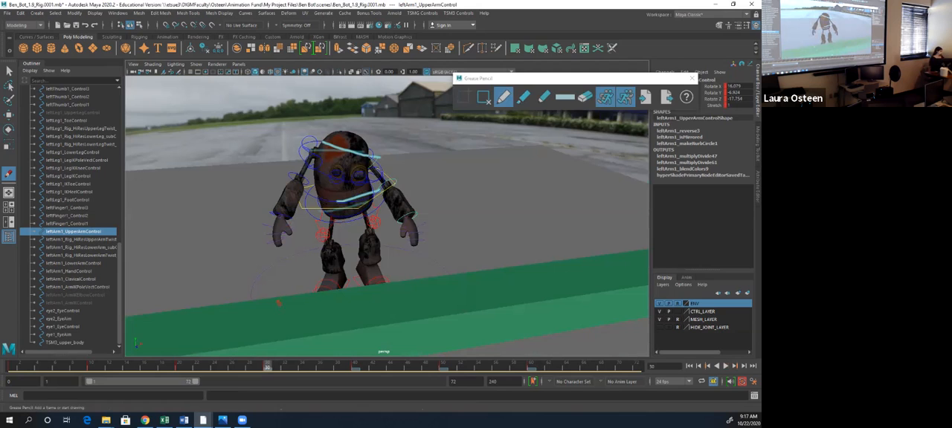
key("period")
key("period")
key("period")
key("comma")
key("comma")
key("comma")
left_click(692, 78)
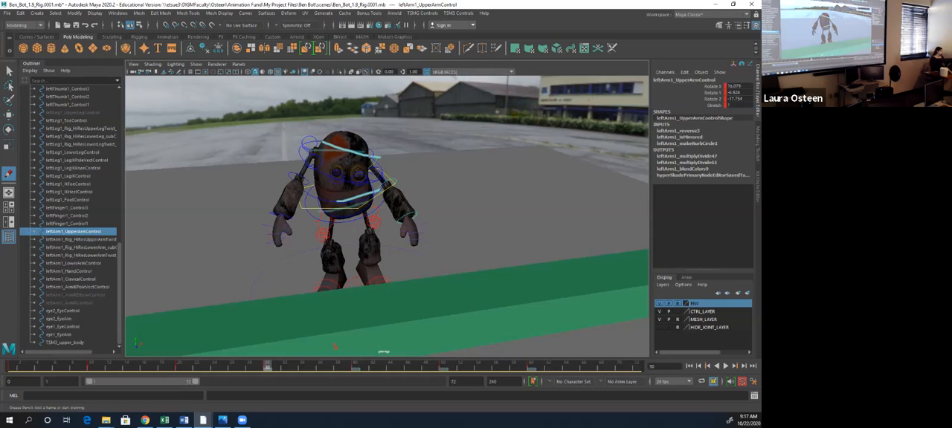
- Leave the Grease Pencil tool and turn off stepped preview for the timeline
key("q")
right_click(321, 366)
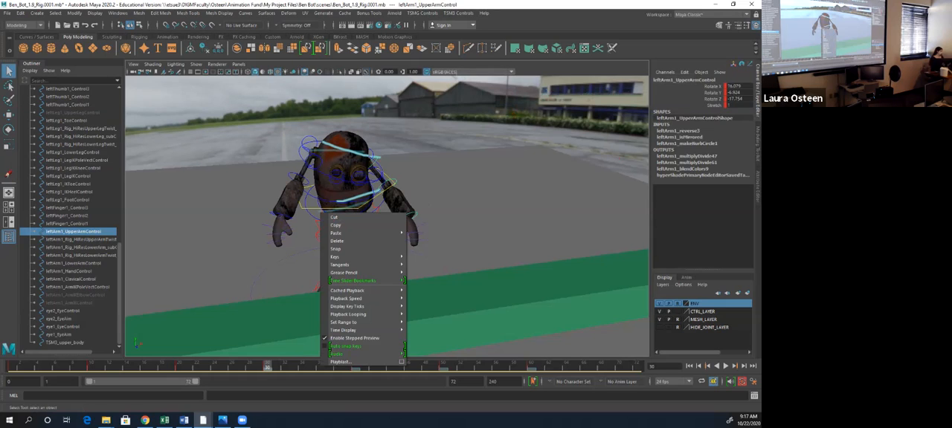
left_click(354, 338)
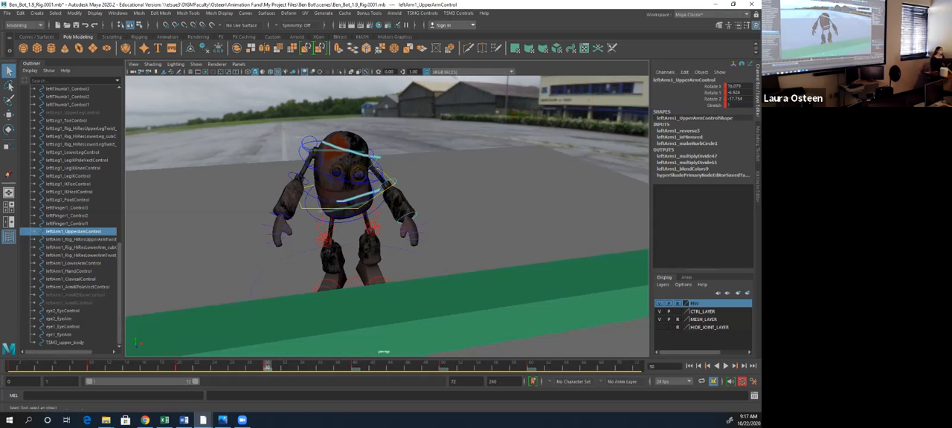
- Switch to the Animation workspace, clear the selection and enlarge the display layer list
left_click(711, 15)
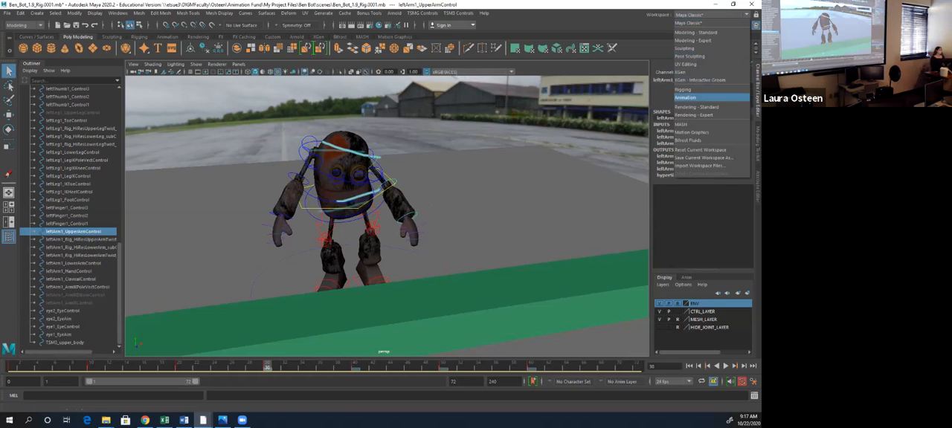
left_click(685, 97)
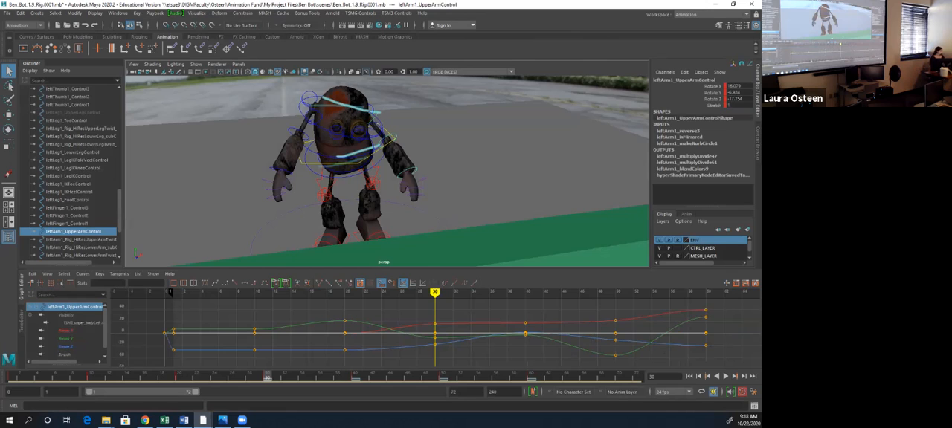
scroll(70, 171, "up", 10)
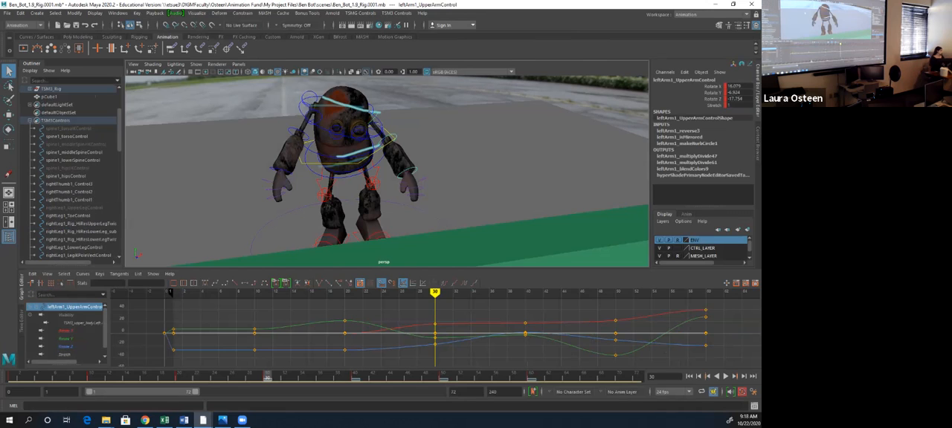
left_click(491, 160)
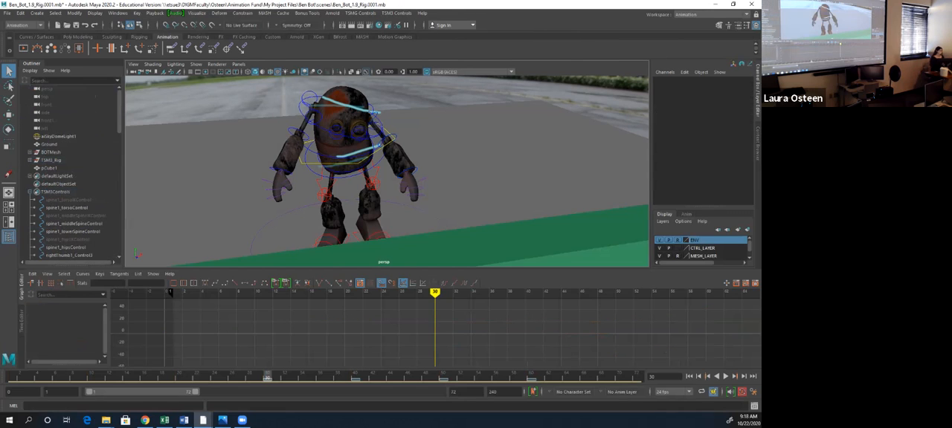
left_click_drag(707, 207, 706, 158)
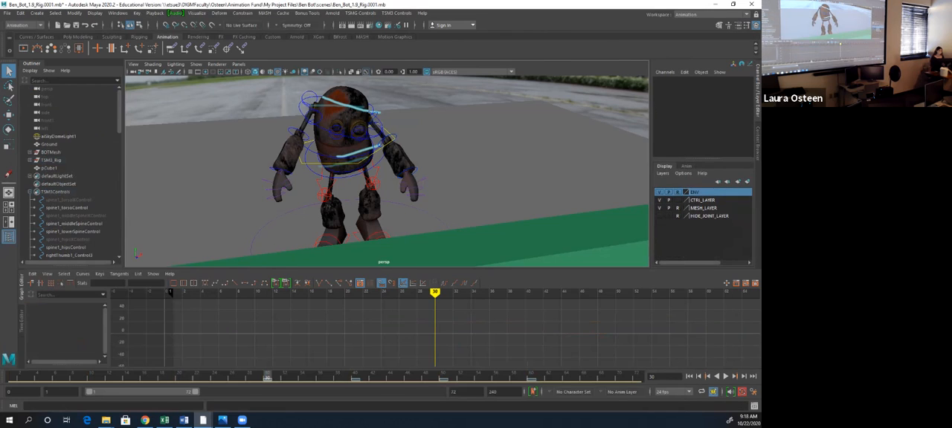
- Play the animation from frame 1 to review the interpolated motion, replay its start and stop at frame 10
left_click(689, 377)
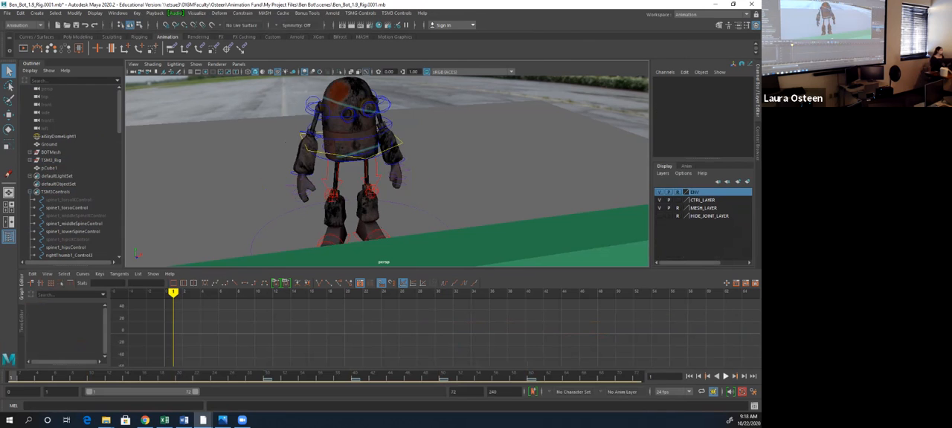
left_click(726, 376)
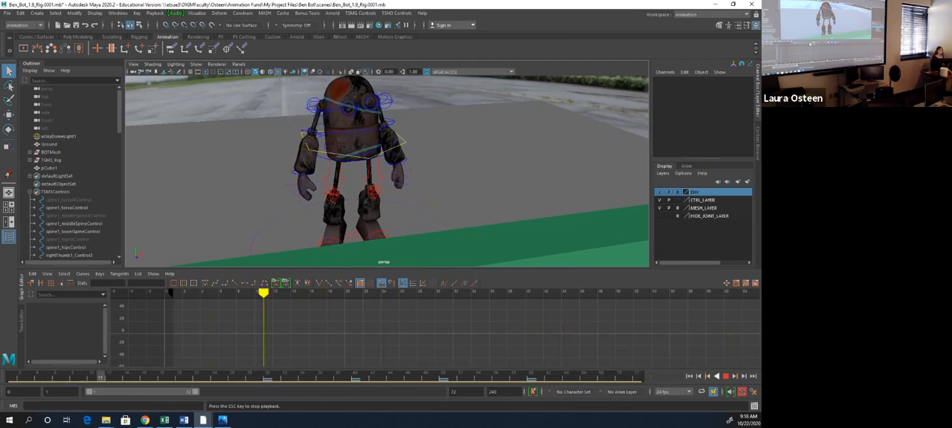
key("Escape")
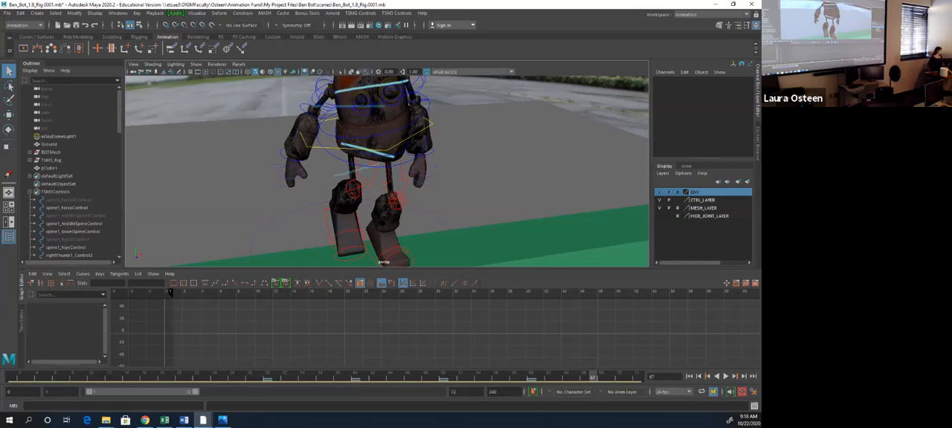
key("alt+v")
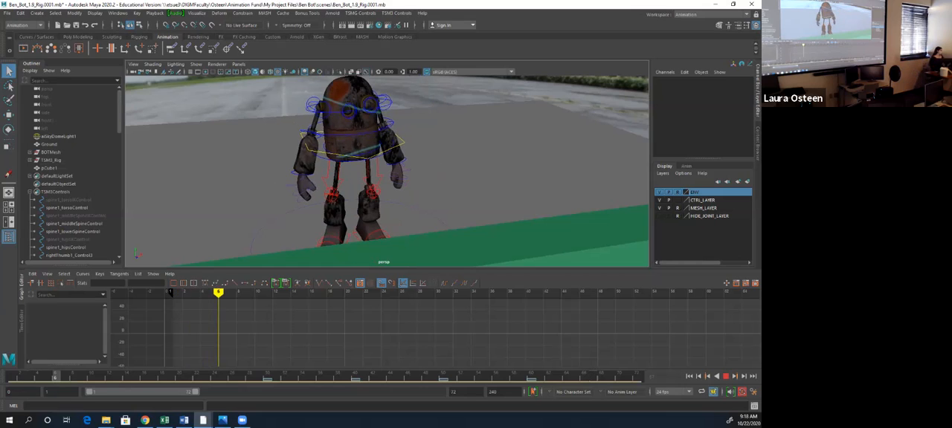
key("alt+v")
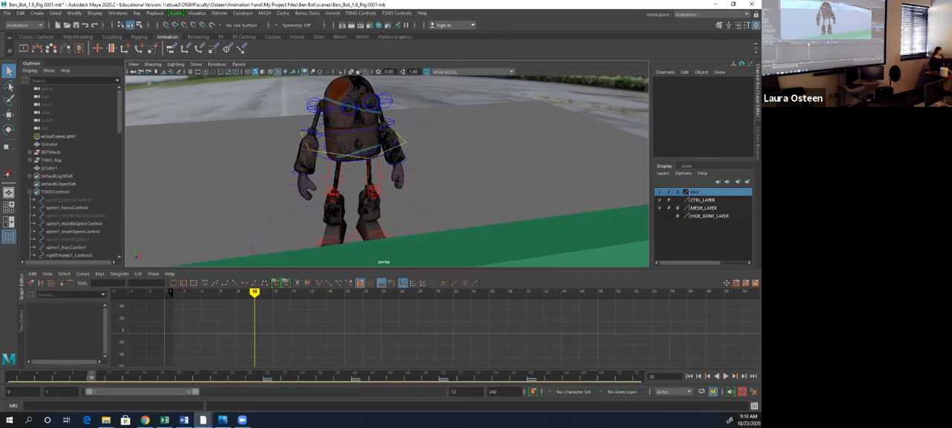
- Select spine1_torsoControl and examine its animation curves and motion up to frame 25
left_click(67, 209)
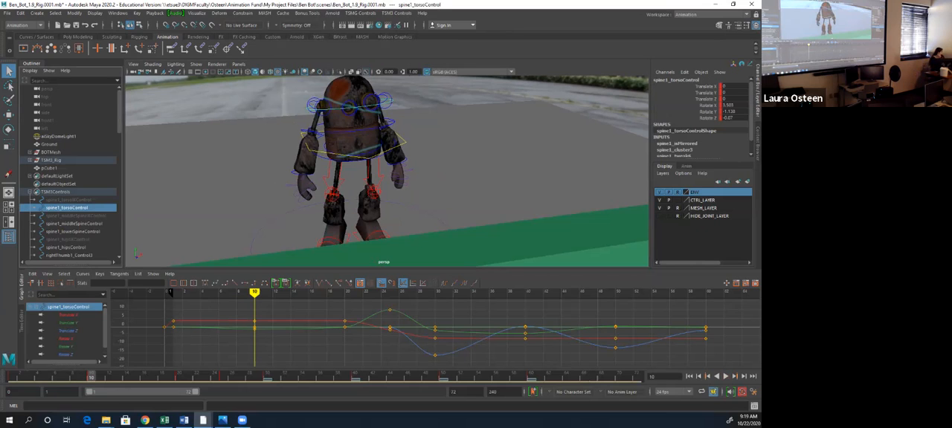
mouse_move(91, 377)
left_mouse_down()
mouse_move(74, 377)
mouse_move(99, 378)
mouse_move(90, 377)
left_mouse_up()
left_click(726, 377)
left_click(726, 377)
mouse_move(241, 377)
left_mouse_down()
mouse_move(178, 377)
mouse_move(266, 377)
mouse_move(170, 377)
mouse_move(247, 377)
mouse_move(188, 377)
mouse_move(223, 377)
left_mouse_up()
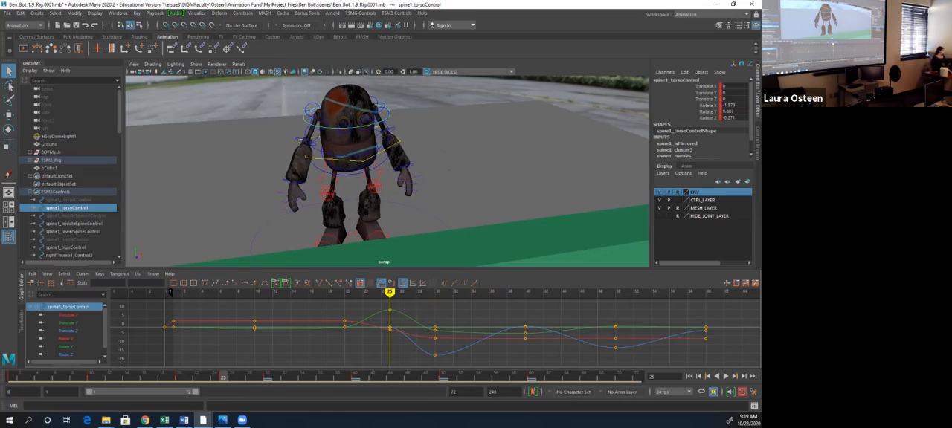
- Select all rig controls from spine1_torsoIKControl through TSM3_upper_body and examine their keys around frame 25 in the Graph Editor
left_click(68, 200)
scroll(69, 200, "down", 20)
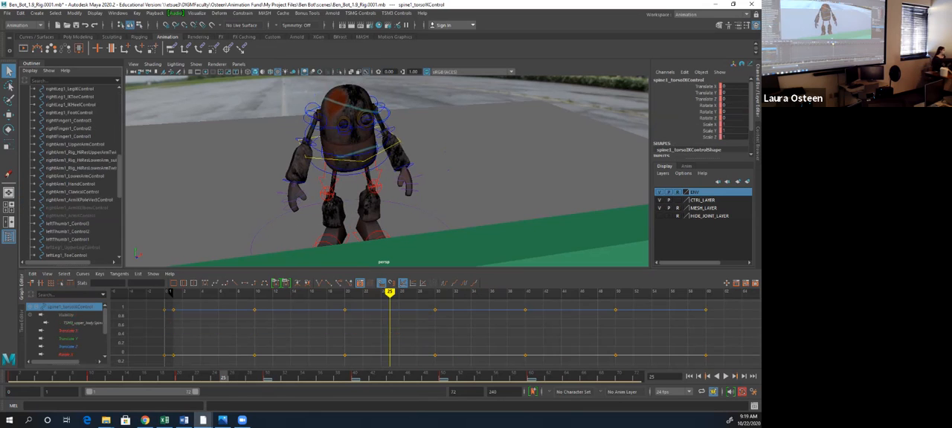
left_click(64, 255, "shift")
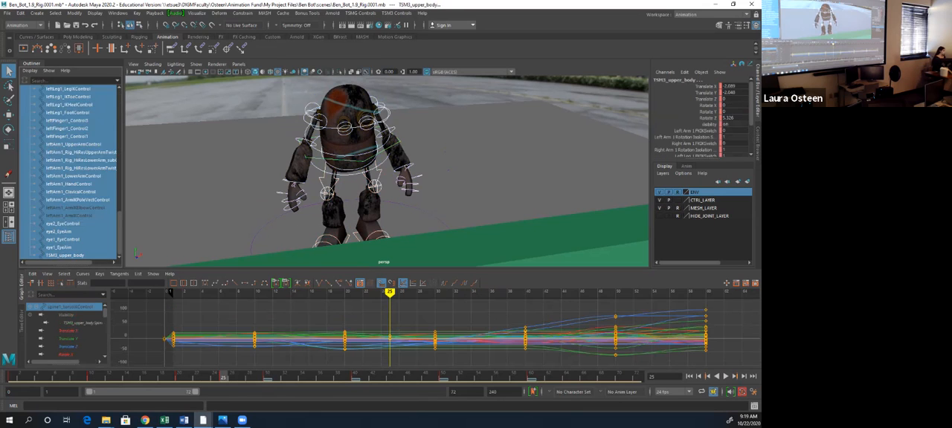
mouse_move(390, 292)
left_mouse_down()
mouse_move(362, 292)
mouse_move(390, 292)
left_mouse_up()
scroll(390, 328, "up", 5)
scroll(435, 335, "up", 5)
scroll(435, 334, "down", 10)
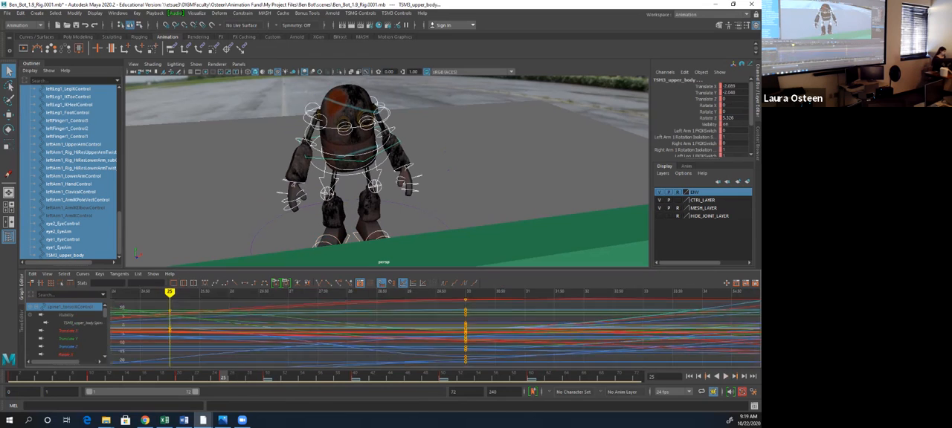
scroll(435, 334, "up", 5)
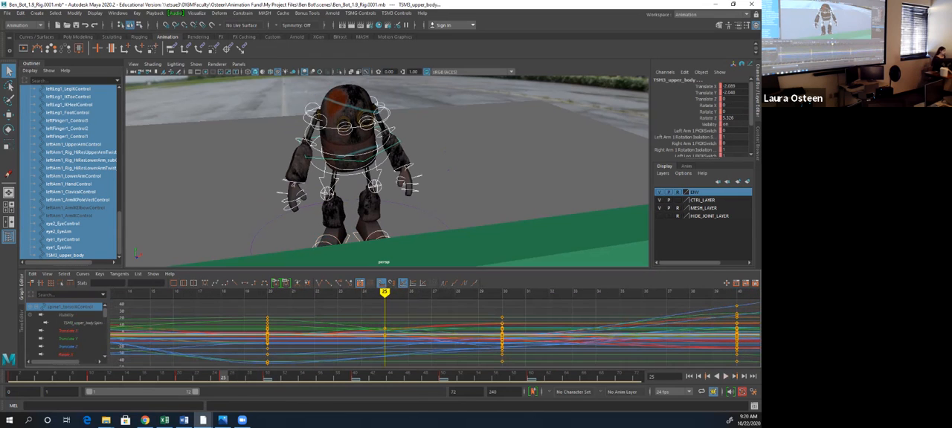
- Advance playback to frame 30 and select spine1_middleSpineControl together with spine1_torsoControl to inspect their full curves
key("alt+v")
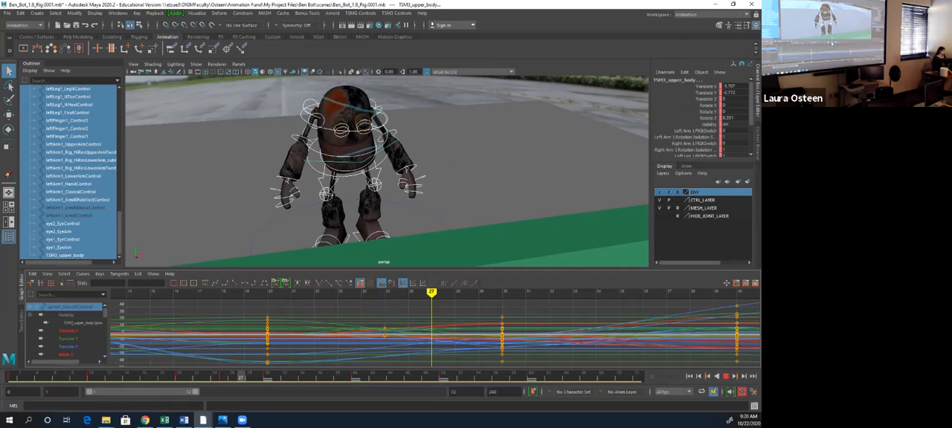
key("Escape")
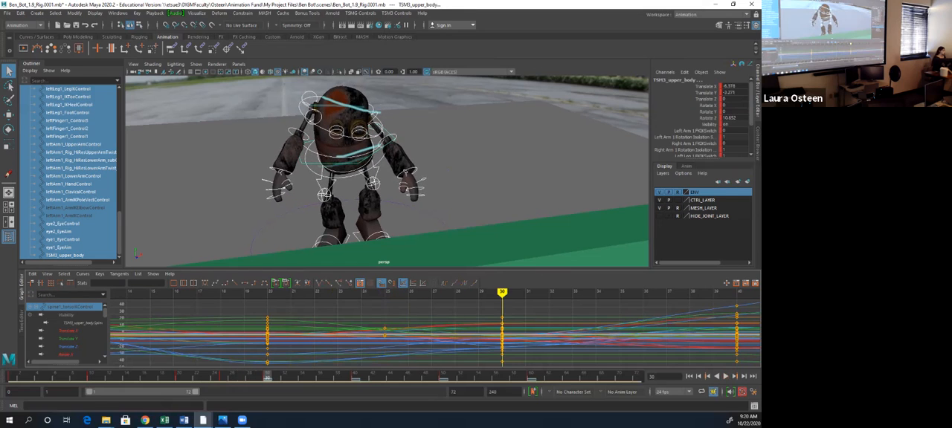
left_click(381, 136)
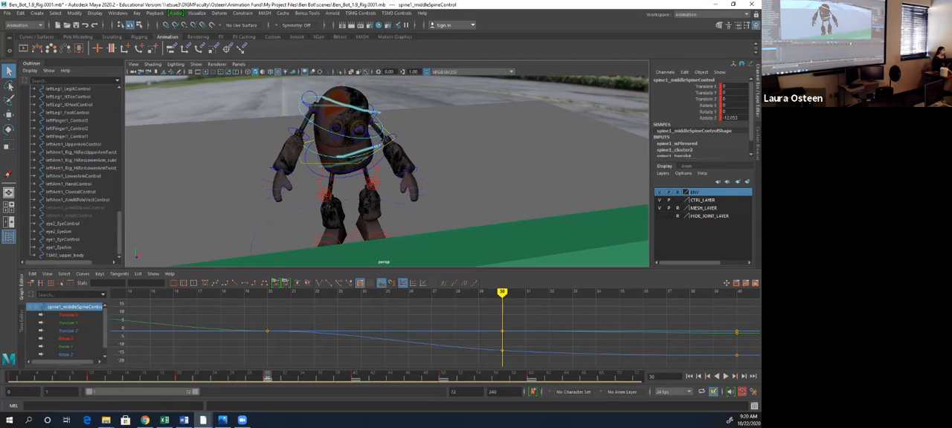
left_click(380, 135, "shift")
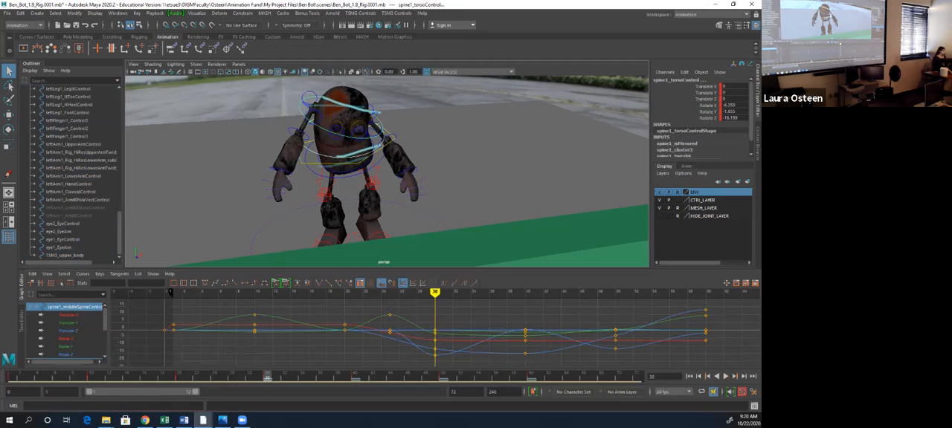
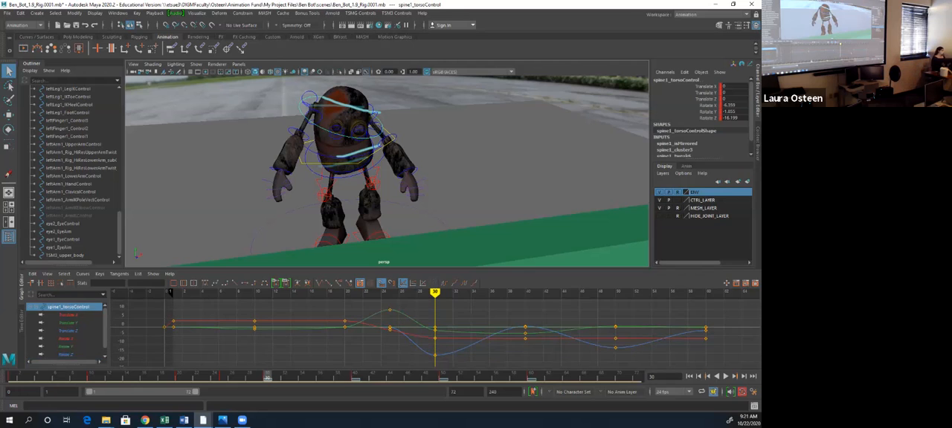
- Replay the animation from frame 1 to review the torso motion leading into frame 30
left_click_drag(435, 293, 174, 293)
key("alt+v")
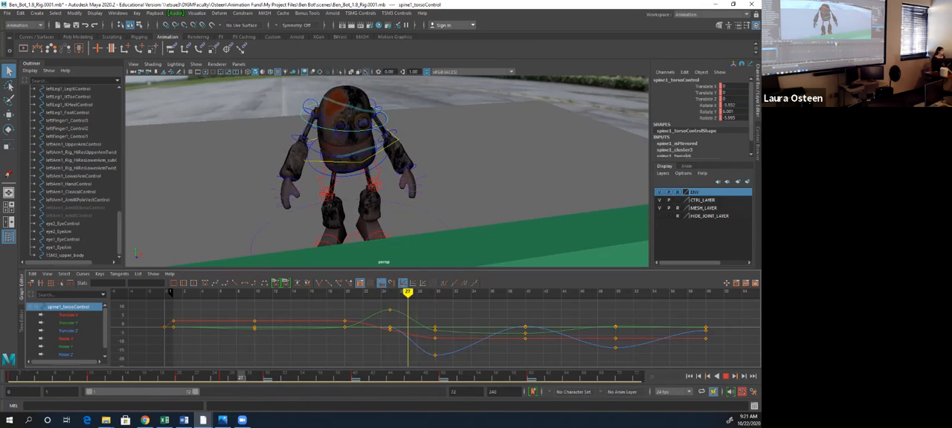
key("Escape")
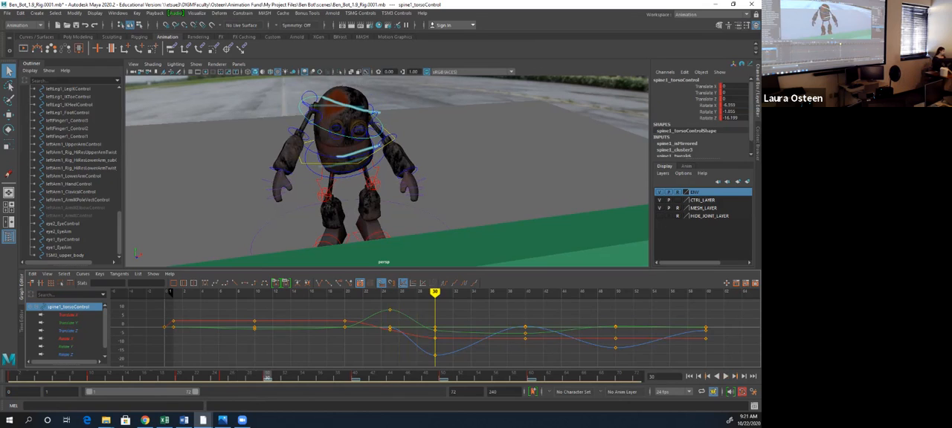
- Raise spine1_torsoControl's Rotate Z key at frame 30 to about -7.07 and replay the animation
left_click(66, 354)
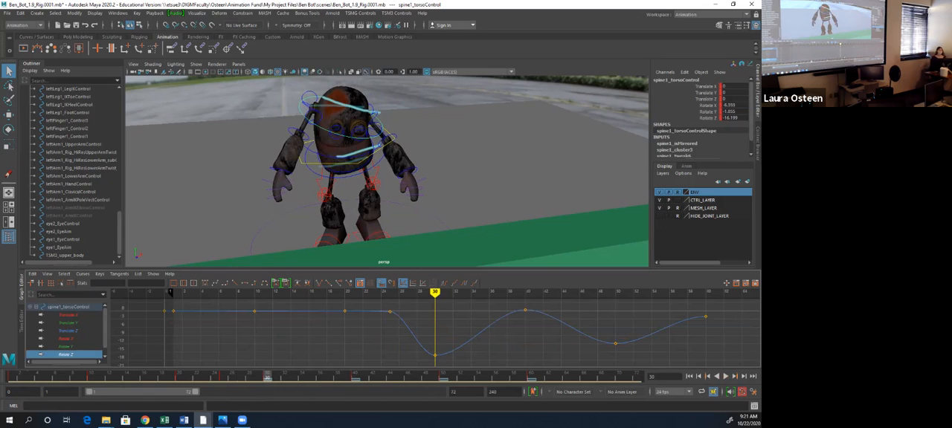
left_click(435, 355)
middle_click_drag(435, 356, 435, 331)
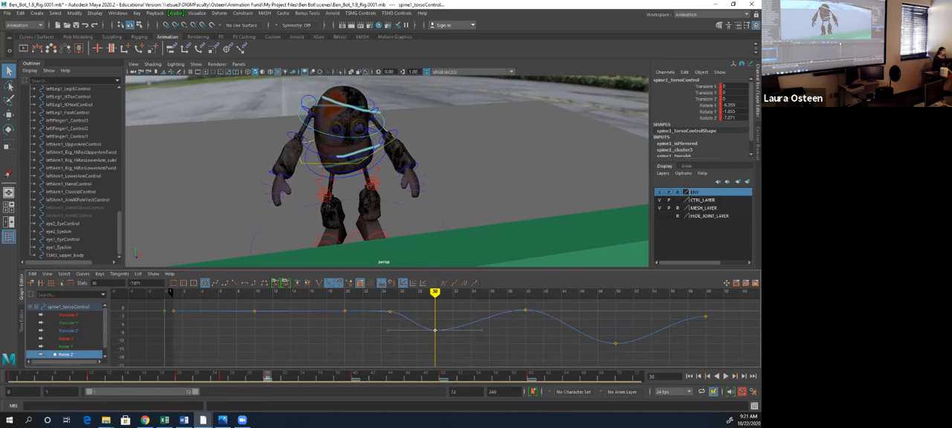
key("alt+v")
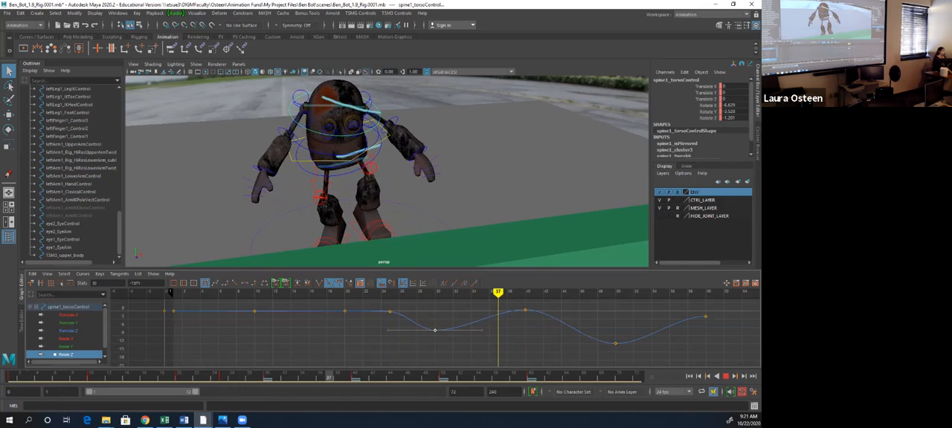
key("alt+v")
key("alt+v")
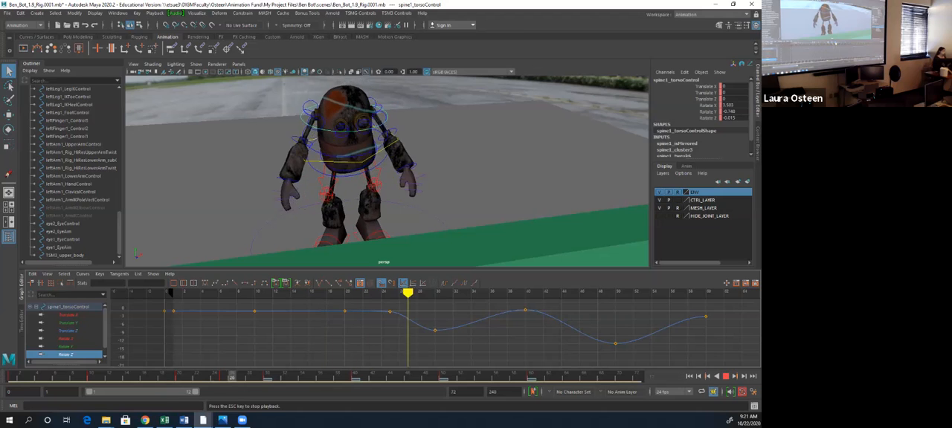
- Lower spine1_torsoControl's Rotate Z key at frame 25 to about -3.9 and replay the motion
mouse_move(514, 377)
left_mouse_down()
mouse_move(179, 378)
mouse_move(400, 377)
left_mouse_up()
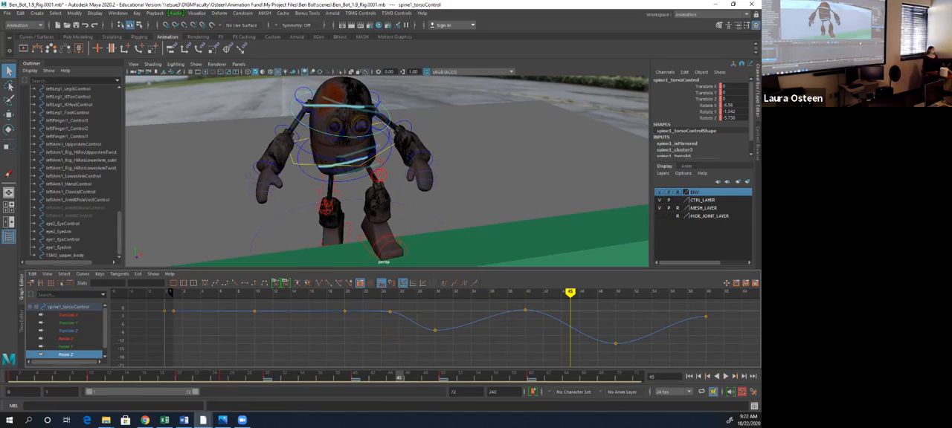
left_click(390, 312)
middle_click_drag(390, 311, 390, 321)
left_click_drag(246, 377, 117, 377)
left_click(717, 376)
left_click(717, 377)
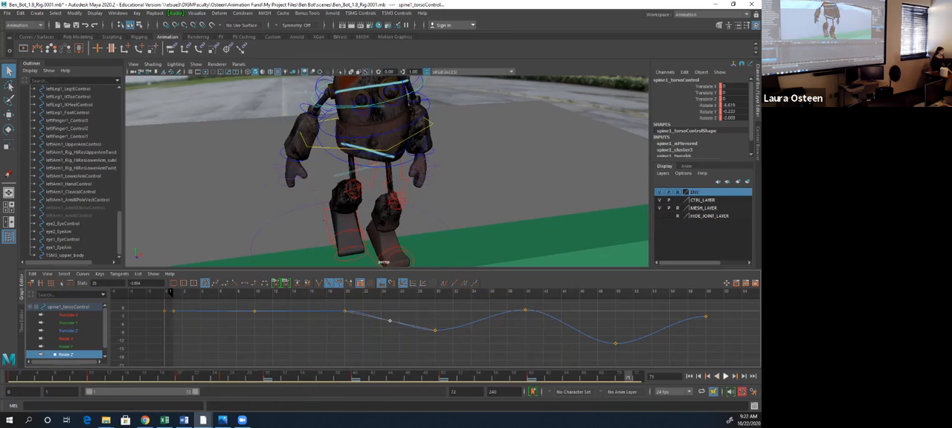
left_click(725, 376)
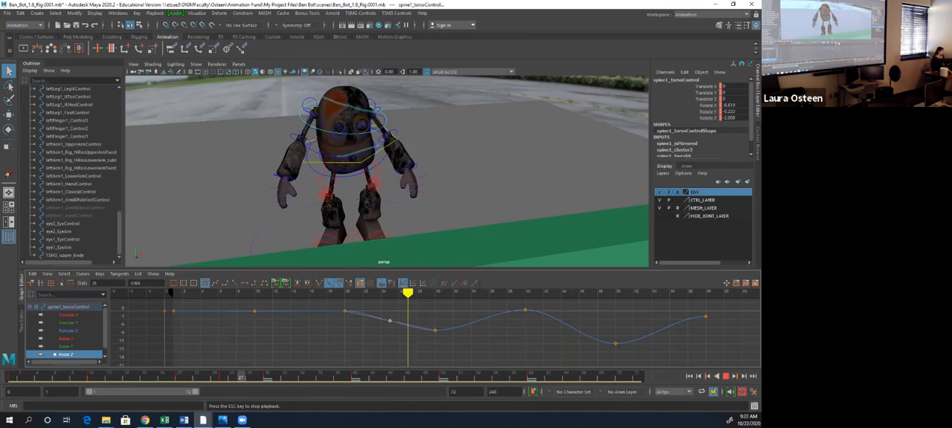
left_click(725, 376)
- Check spine1_torsoControl's translate curves, slightly raise its Rotate X keys at frames 25 and 30, and replay the motion
left_click_drag(217, 378, 267, 377)
left_click(69, 315)
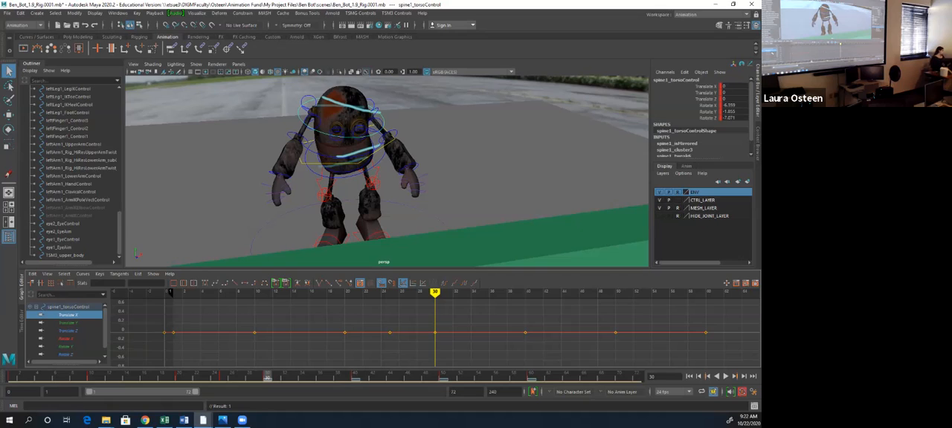
left_click(68, 323)
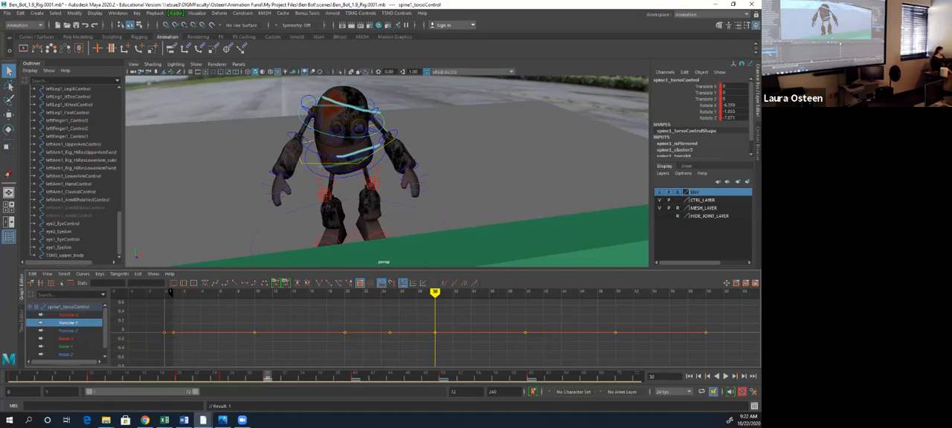
left_click(68, 331)
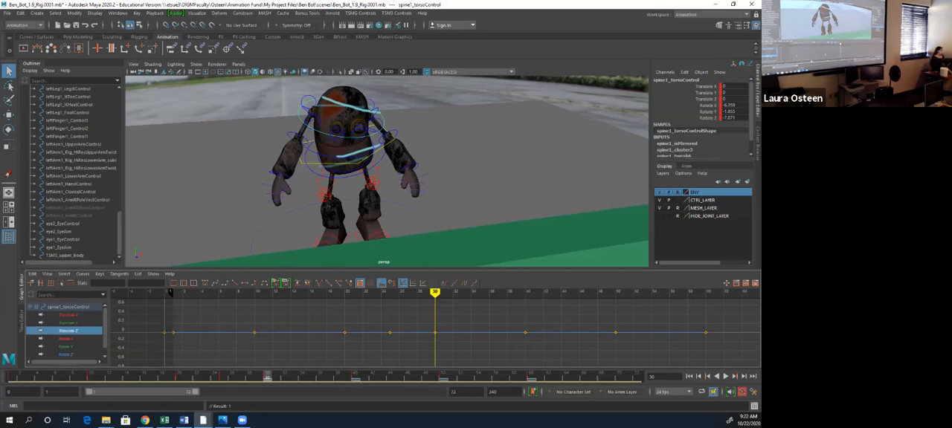
left_click(67, 339)
left_click_drag(390, 333, 390, 328)
left_click_drag(435, 354, 435, 347)
key("alt+v")
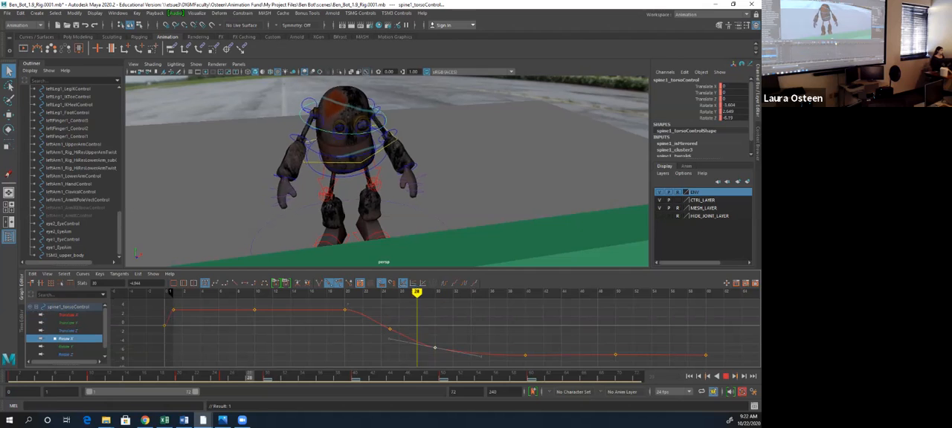
key("alt+v")
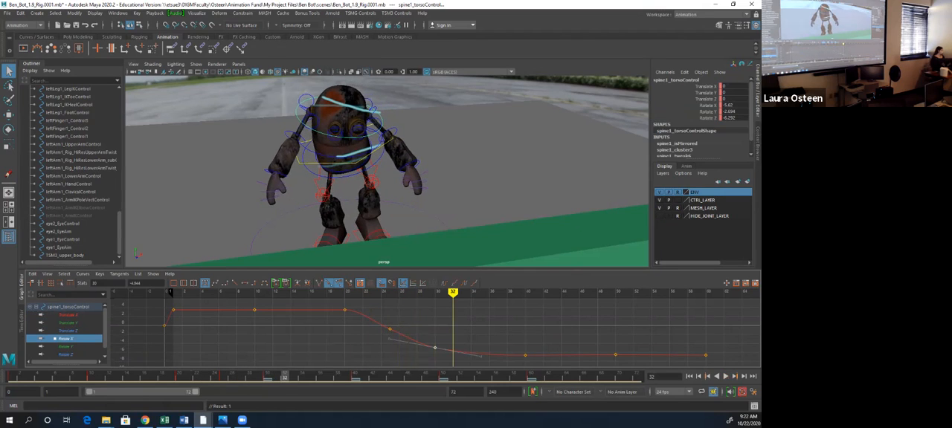
- Raise spine1_torsoControl's Rotate Y key at frame 30 close to 0 and replay the motion
left_click(67, 346)
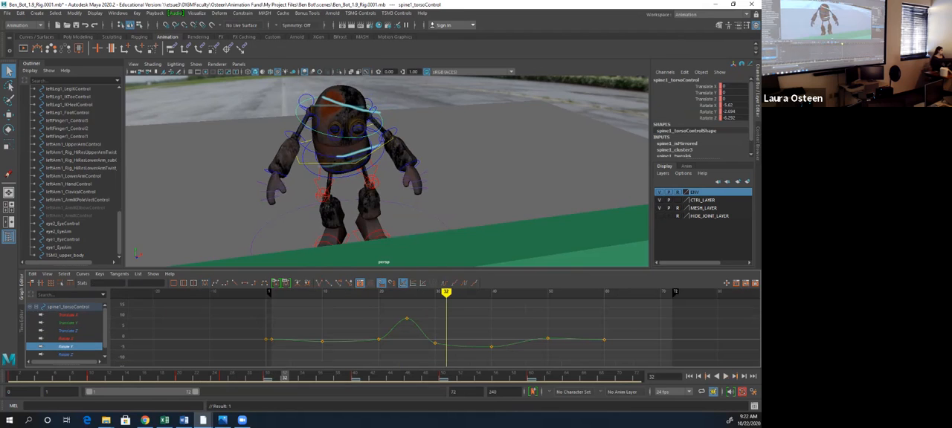
key("alt+v")
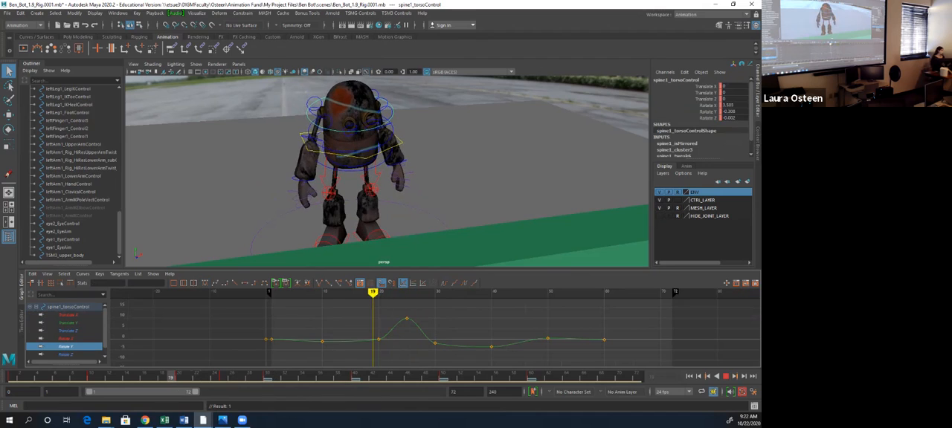
key("alt+v")
left_click(435, 343)
mouse_move(435, 342)
middle_mouse_down()
mouse_move(435, 331)
mouse_move(435, 339)
middle_mouse_up()
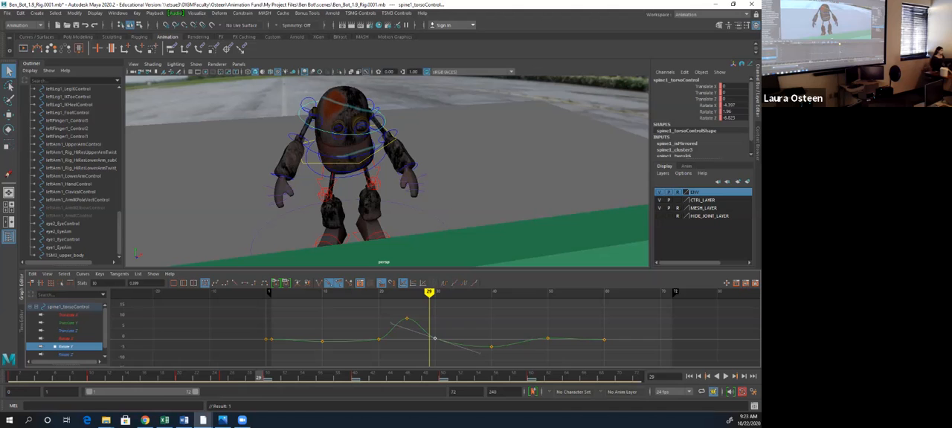
key("alt+v")
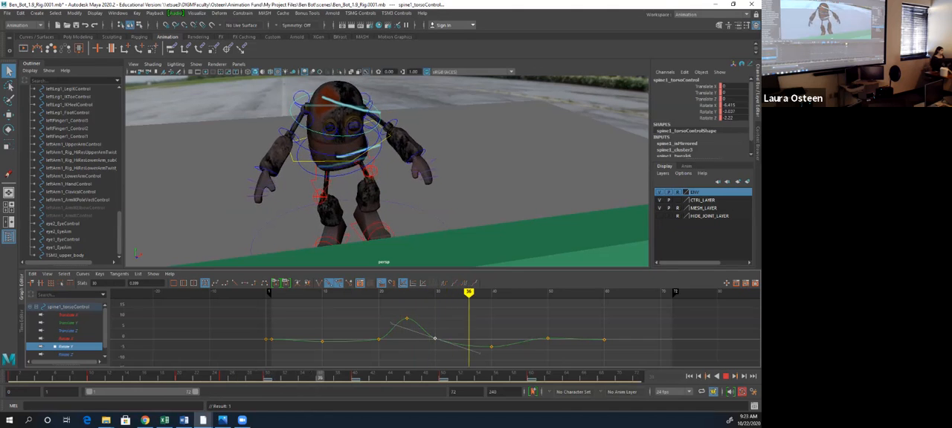
- Lower spine1_torsoControl's Rotate Y peak at frame 25 to about 4 and replay the motion
left_click_drag(382, 377, 232, 377)
left_click(407, 318)
middle_click_drag(407, 318, 407, 331)
key("alt+v")
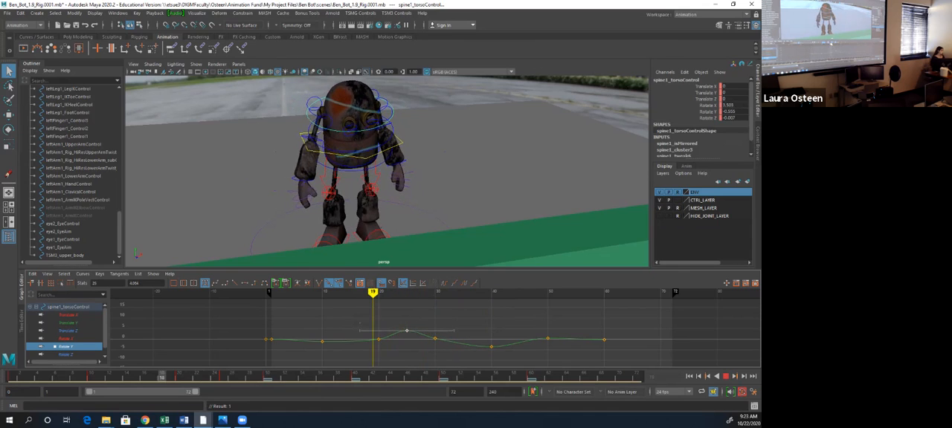
key("alt+v")
- Check the torso control's Rotate Z curve, and examine spine1_middleSpineControl's translate, Rotate X and Rotate Y curves one by one
left_click(67, 355)
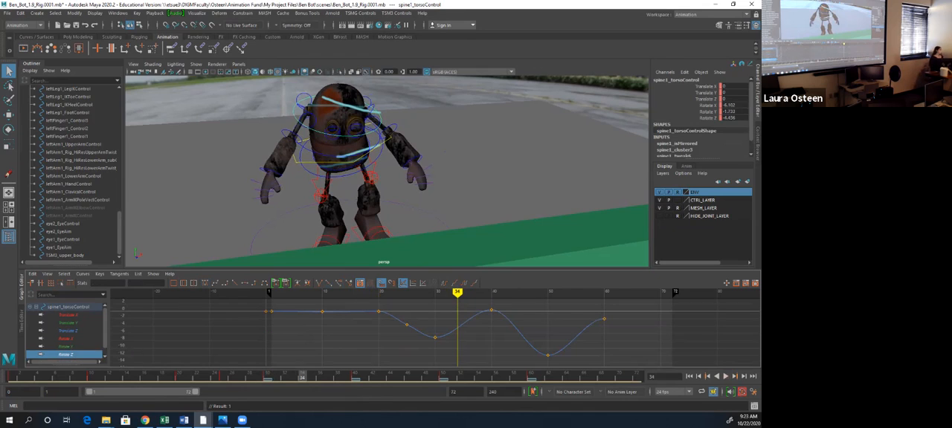
left_click(302, 146)
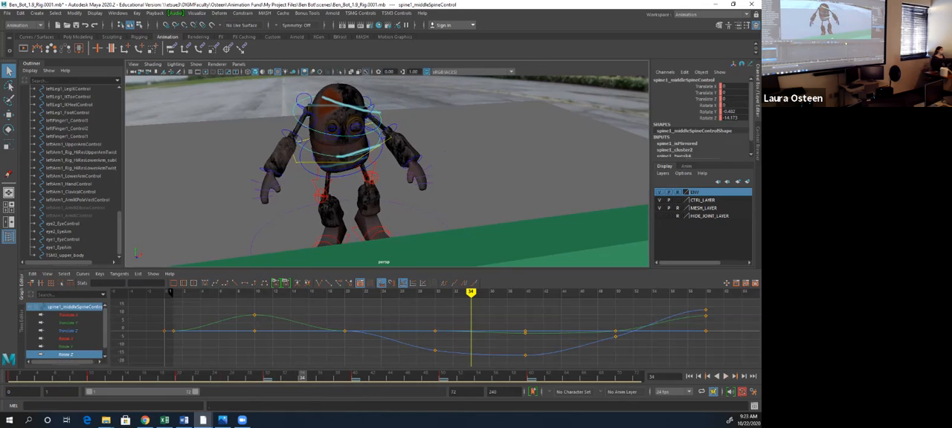
left_click(67, 315)
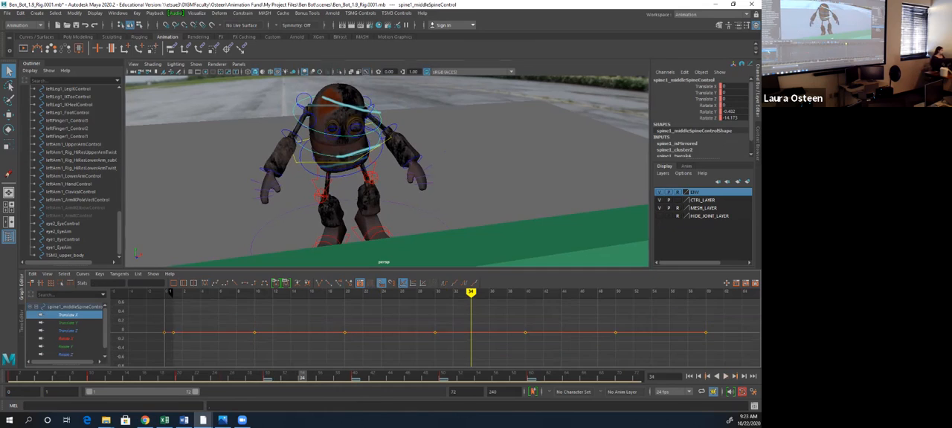
left_click(68, 323)
left_click(67, 331)
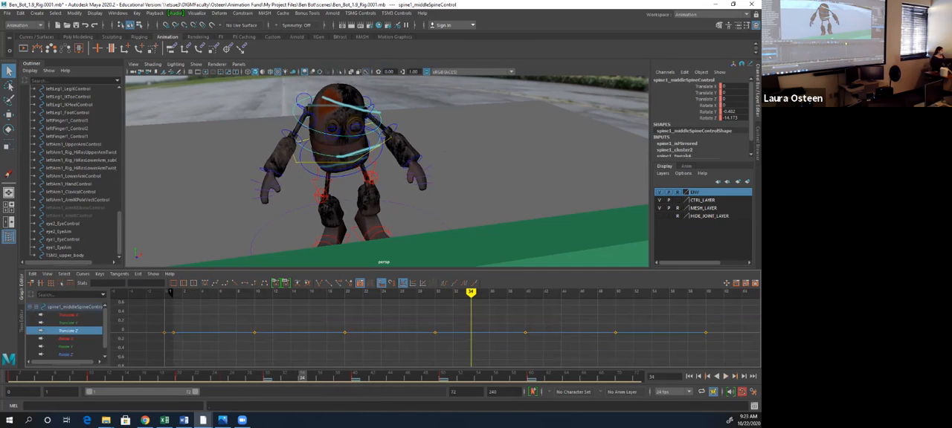
left_click(66, 339)
left_click(67, 346)
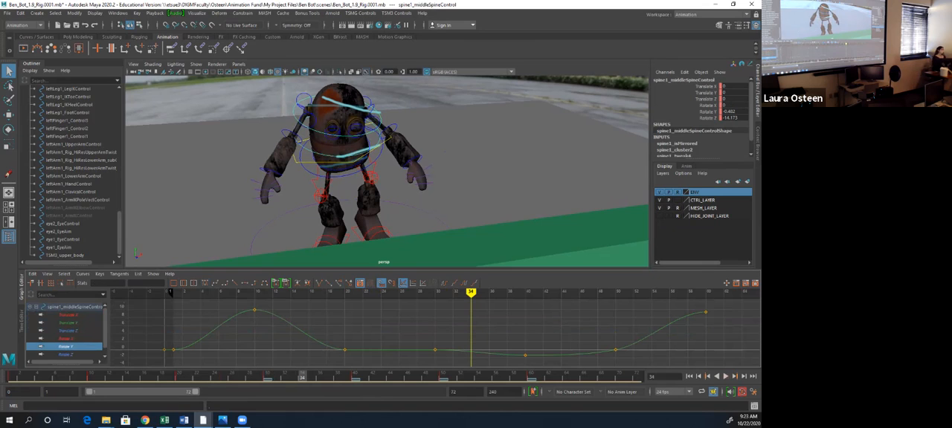
- Break the tangents of spine1_middleSpineControl's Rotate Y key at frame 1, steepen its outgoing handle, and replay the motion
mouse_move(12, 376)
left_mouse_down()
mouse_move(73, 376)
mouse_move(46, 376)
left_mouse_up()
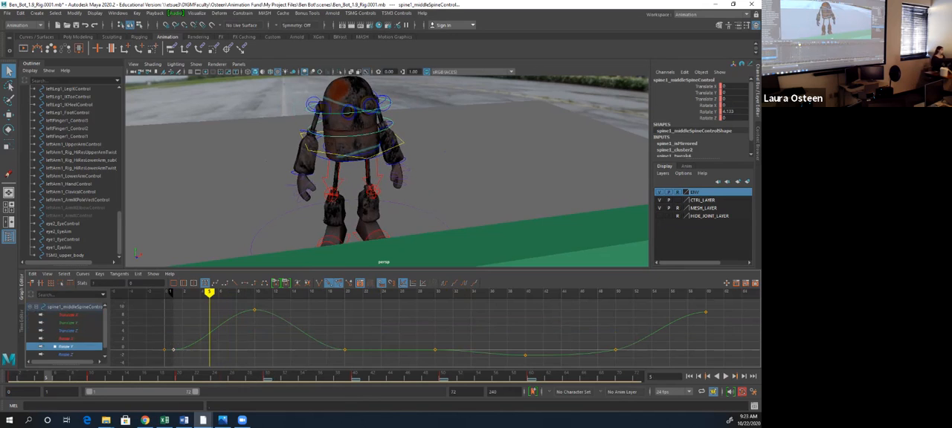
left_click(319, 283)
left_click_drag(219, 349, 212, 324)
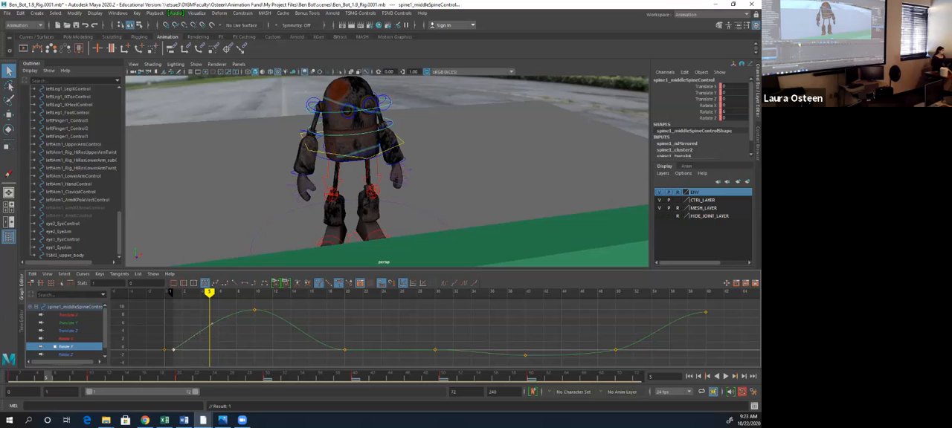
left_click(165, 293)
key("alt+v")
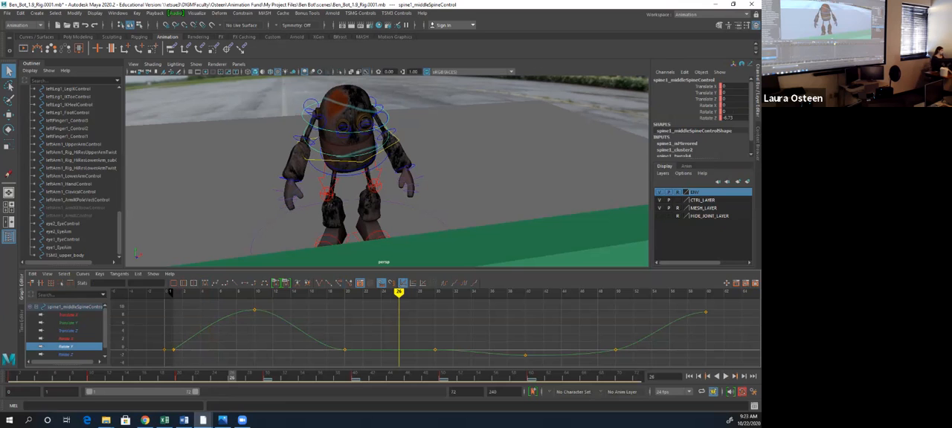
mouse_move(82, 377)
left_mouse_down()
mouse_move(38, 377)
mouse_move(82, 377)
left_mouse_up()
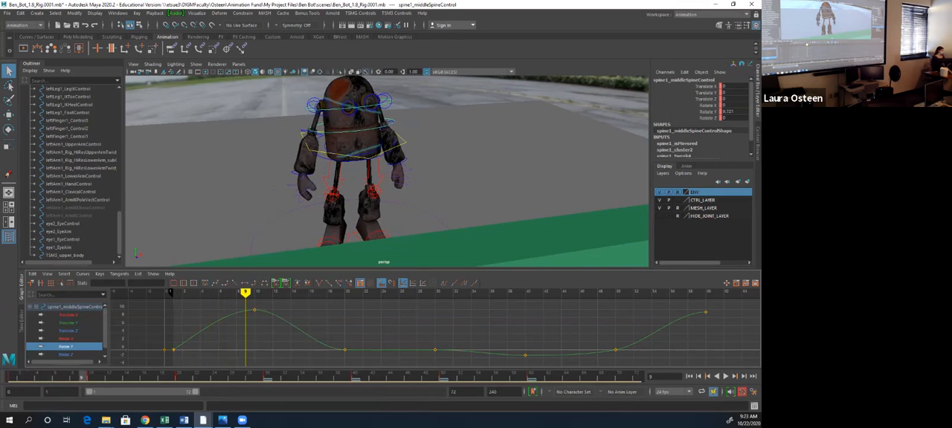
key("alt+v")
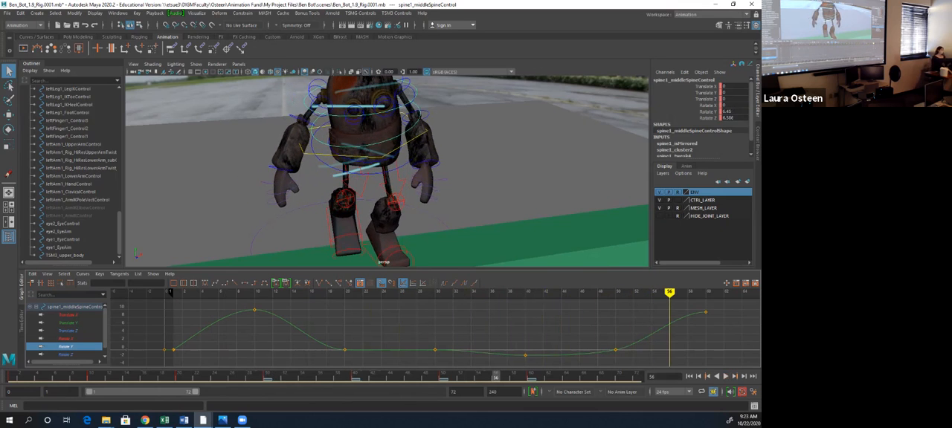
- Examine spine1_middleSpineControl's rotation curves, scrubbing back to frame 19 with the Rotate Z curve shown
left_click(66, 354)
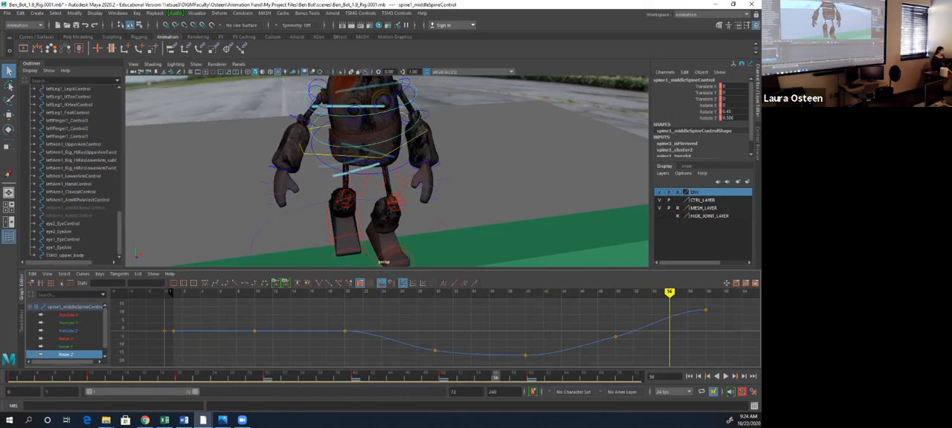
left_click_drag(67, 338, 66, 348)
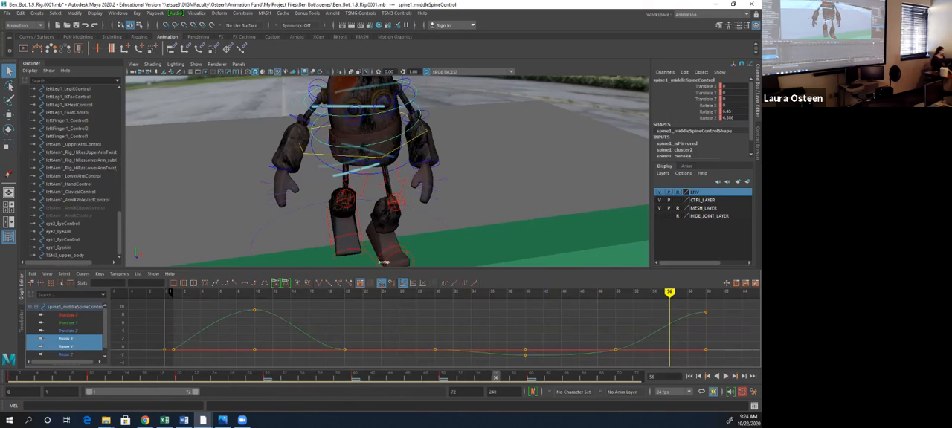
left_click(66, 355)
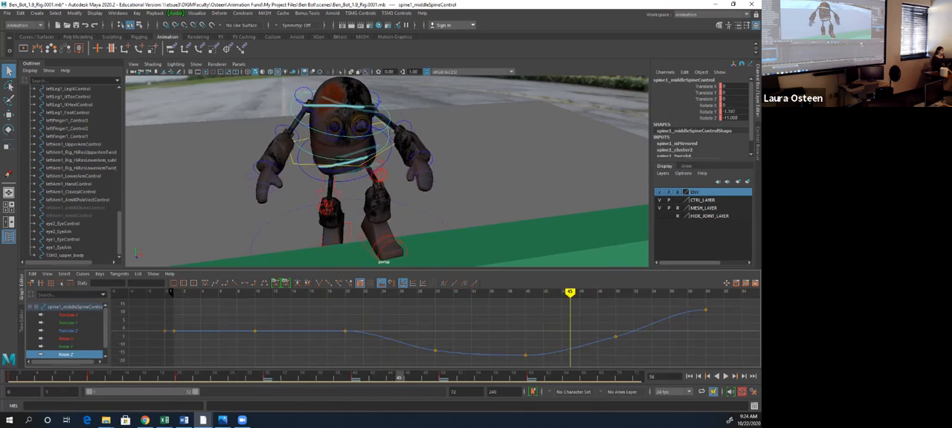
left_click_drag(408, 378, 171, 377)
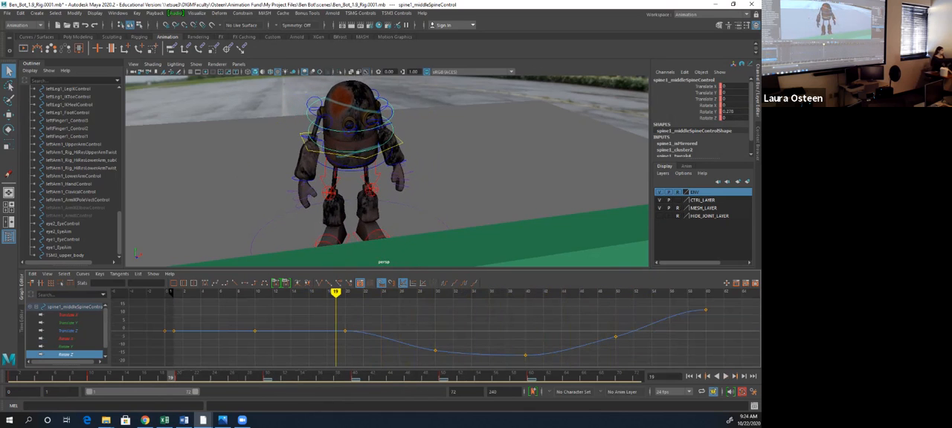
- Examine spine1_hipsControl's curves, selecting all their keys to check the tangent type before clearing the selection
left_click(352, 168)
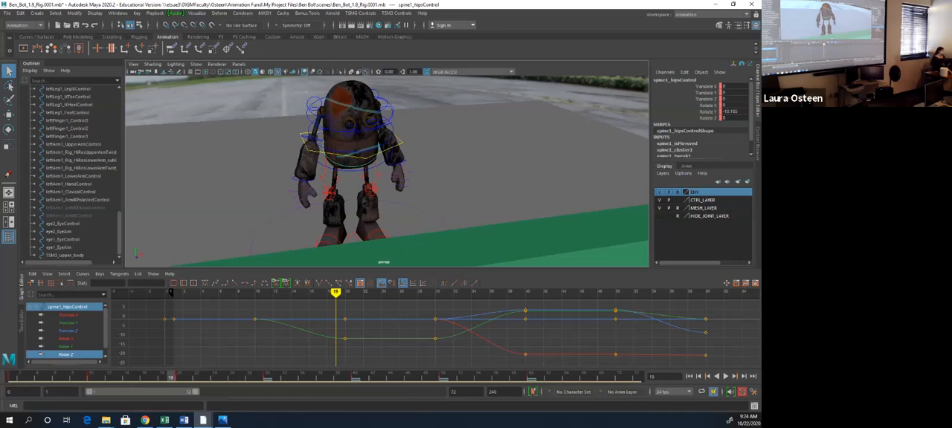
left_click_drag(151, 301, 721, 362)
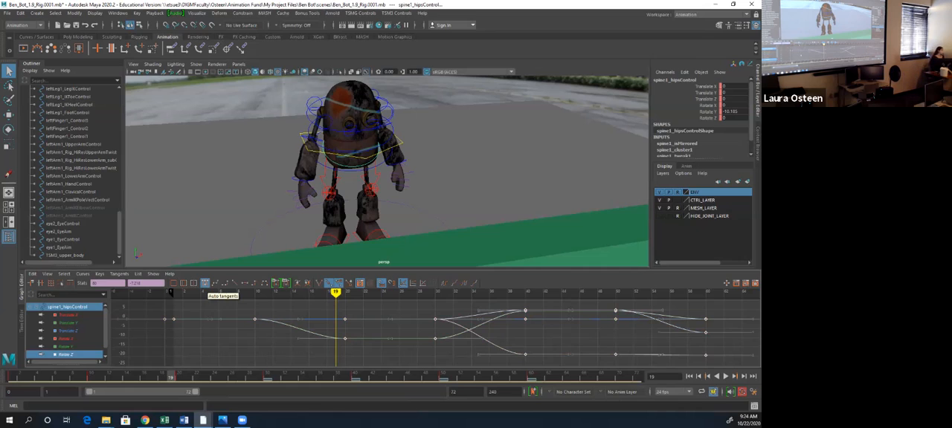
left_click(227, 340)
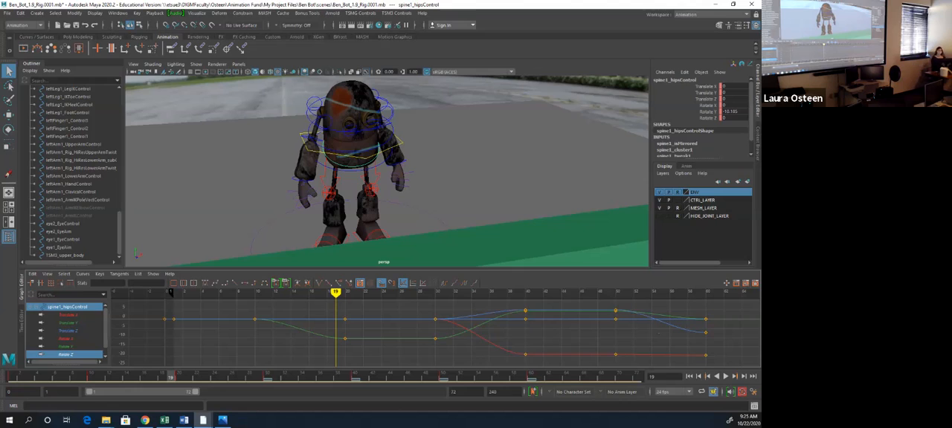
- Raise TSM3_upper_body's Translate Y key at frame 30 to about -1.4 and replay the motion
left_click(357, 169)
left_click(366, 157)
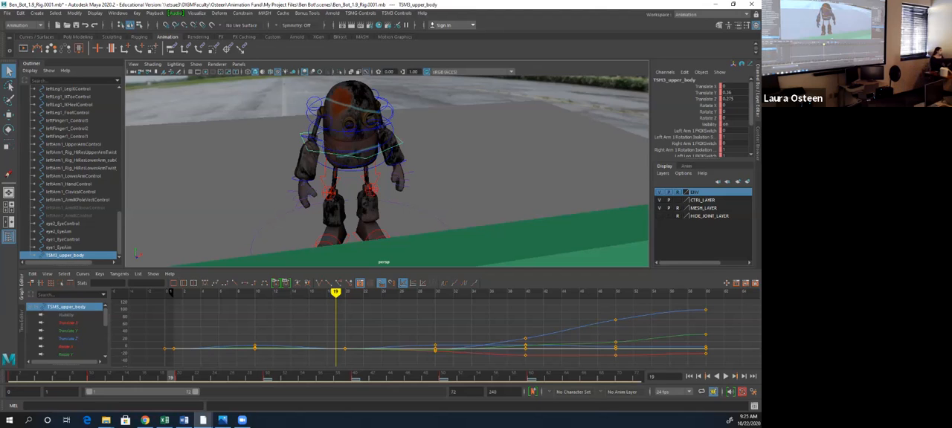
left_click(68, 323)
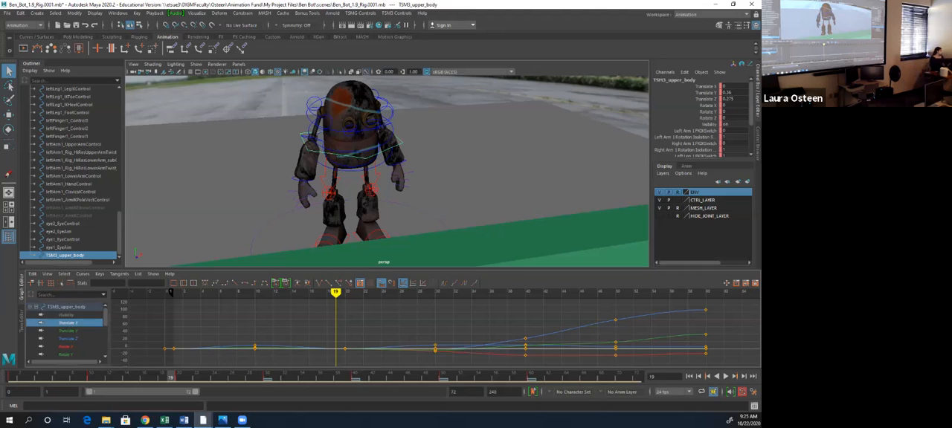
left_click(68, 331)
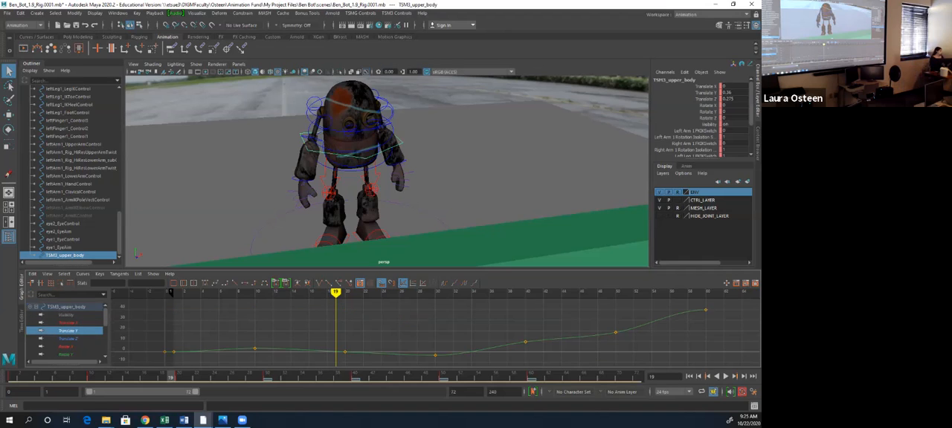
key("alt+v")
left_click_drag(498, 292, 444, 292)
left_click(435, 356)
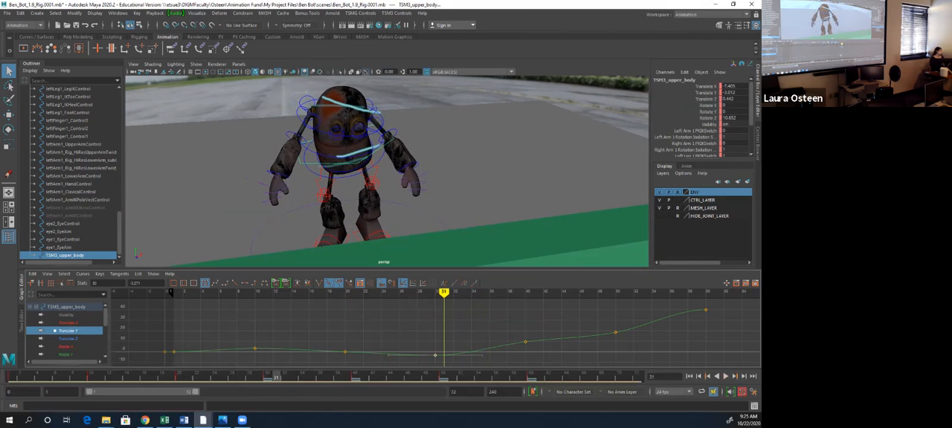
middle_click_drag(435, 356, 435, 353)
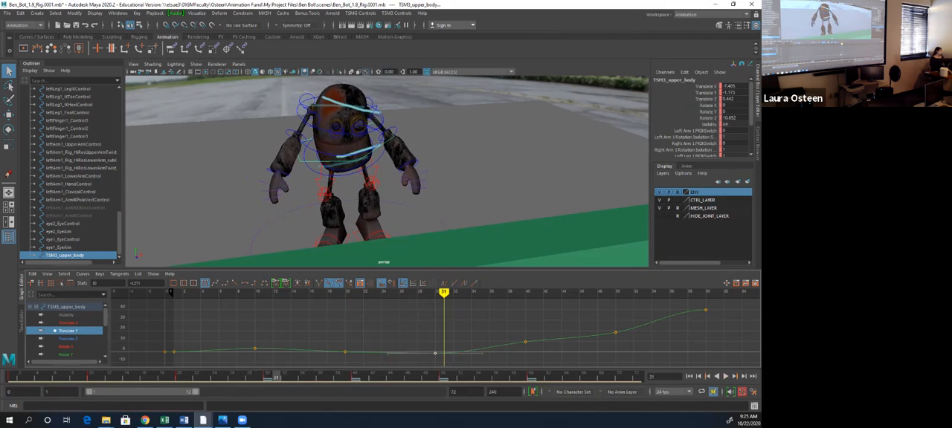
key("alt+v")
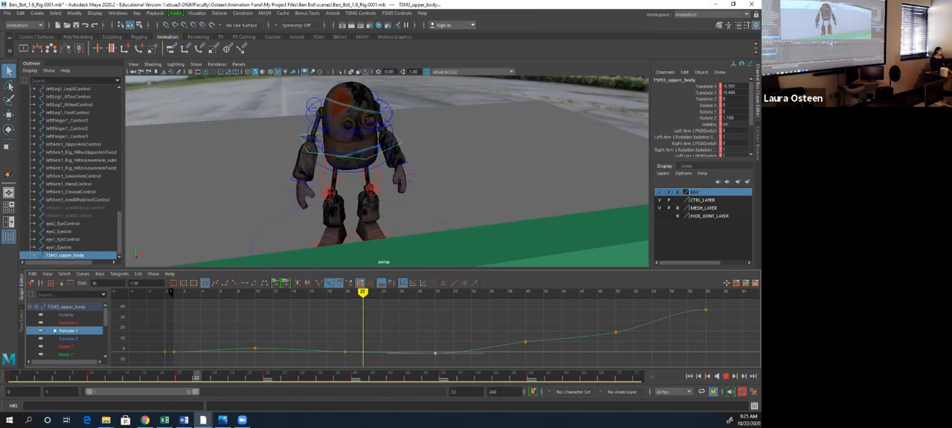
- Scrub to frame 24 and examine the curves of spine1_lowerSpineControl and both eye controls
left_click_drag(329, 377, 214, 377)
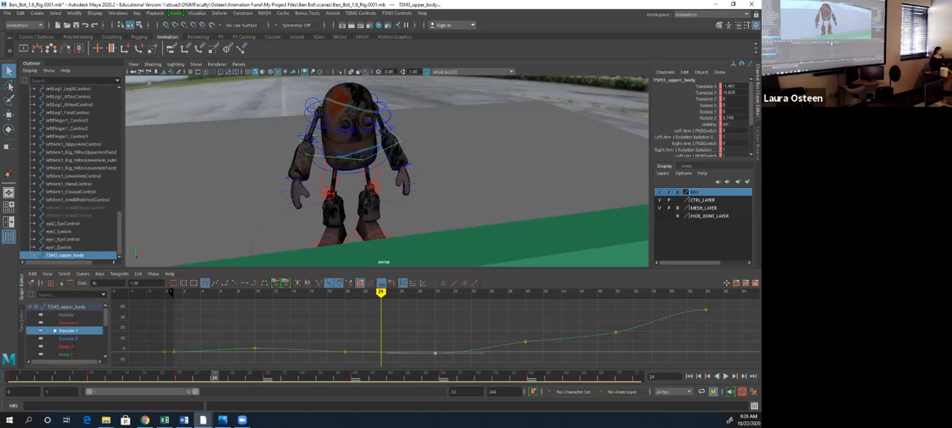
left_click(348, 130)
left_click(351, 157)
left_click(350, 174)
left_click(348, 171)
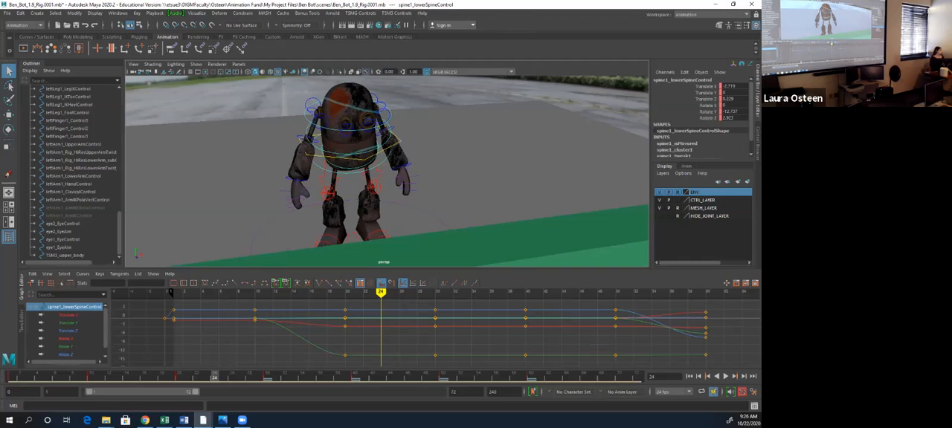
left_click(346, 128)
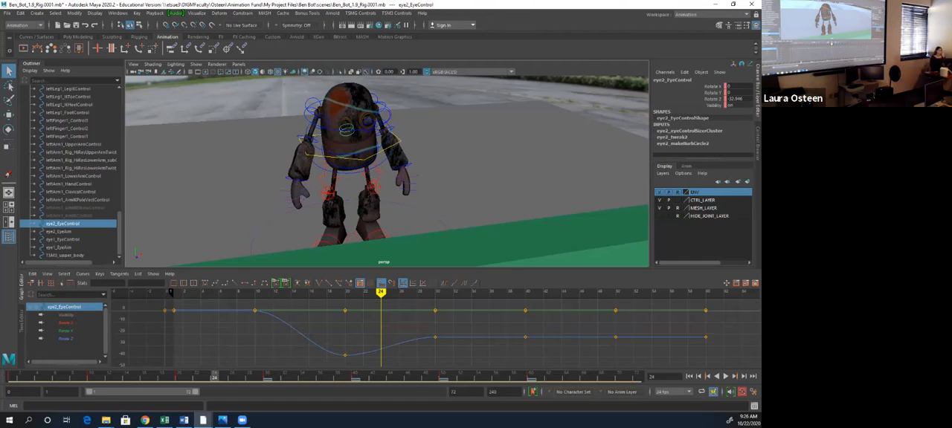
left_click(367, 125)
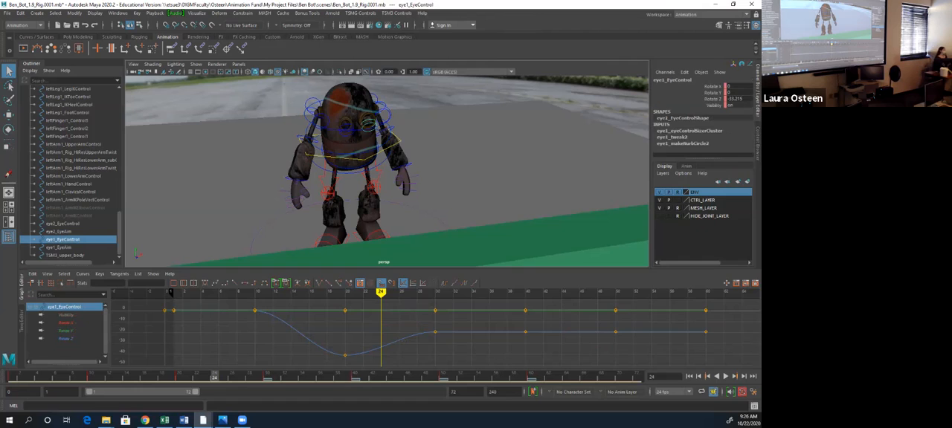
- Examine the curves of the right clavicle, right thumb and torso controls, and clear the selection
left_click(315, 114)
left_click(302, 108)
left_click(312, 104)
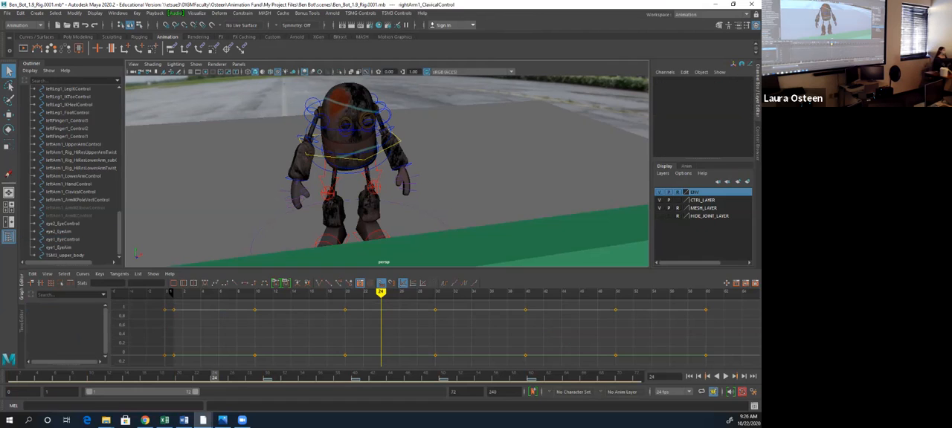
left_click(305, 191)
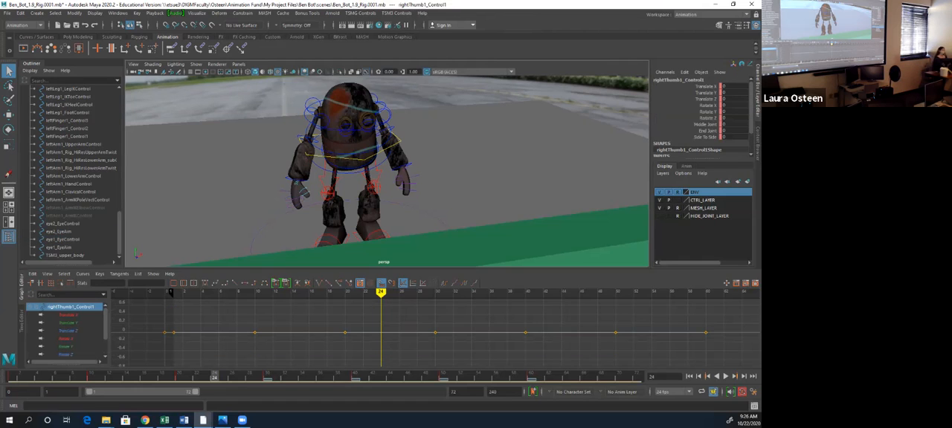
left_click(340, 129)
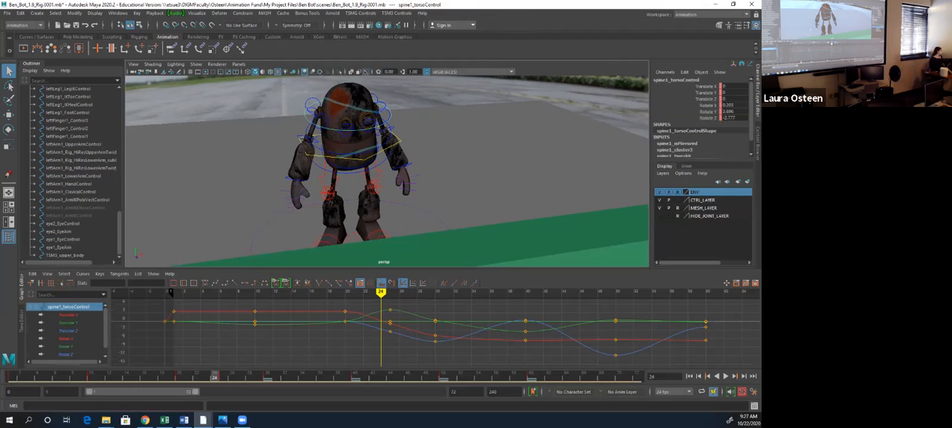
left_click(432, 217)
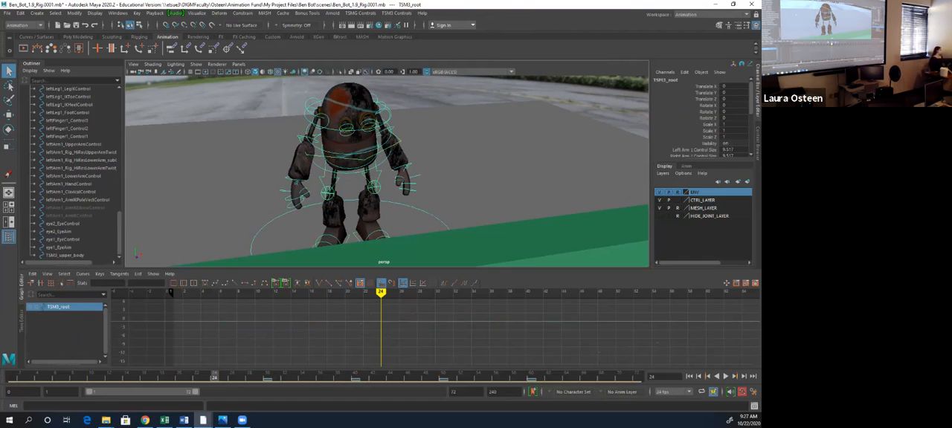
left_click(468, 186)
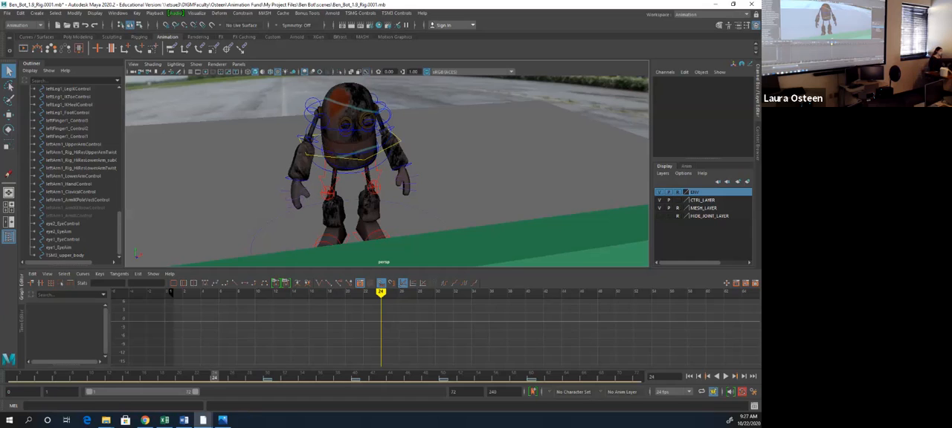
- Return to frame 1 and try Playblast options with avi format and Save to file enabled, closing them without making a playblast
key("alt+shift+v")
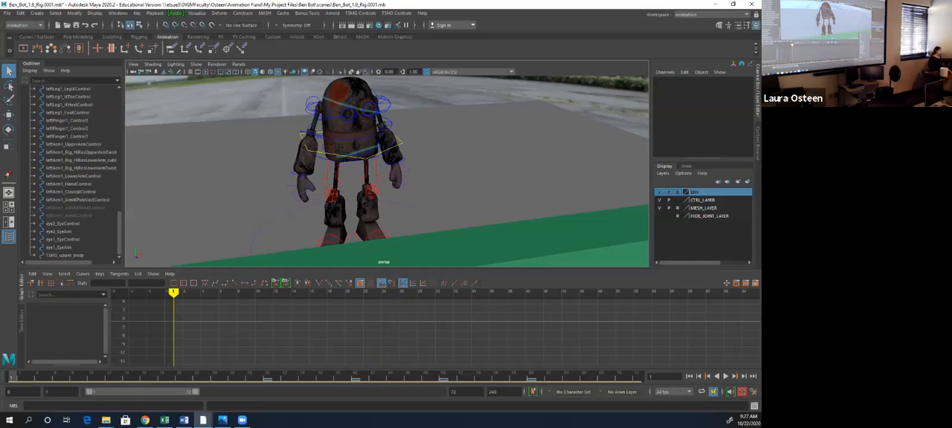
right_click(555, 377)
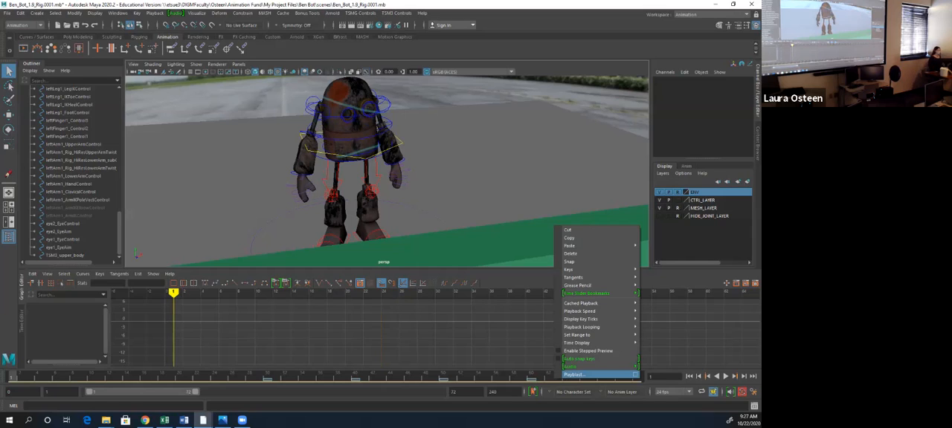
left_click(635, 374)
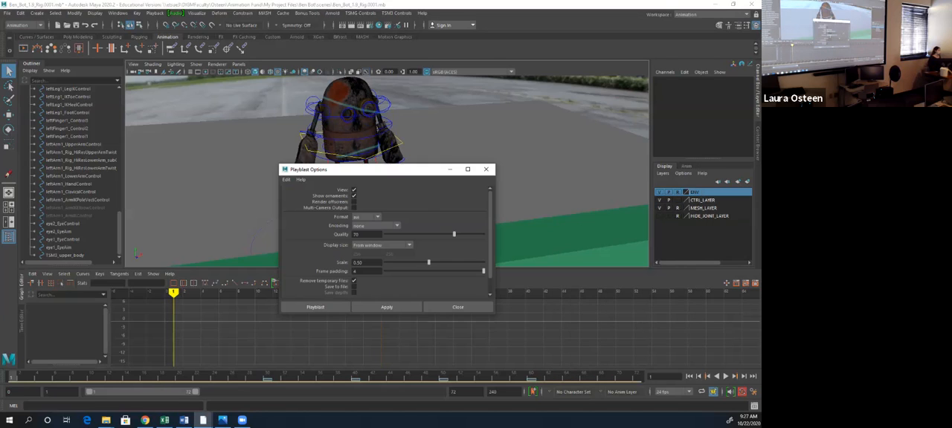
left_click(367, 217)
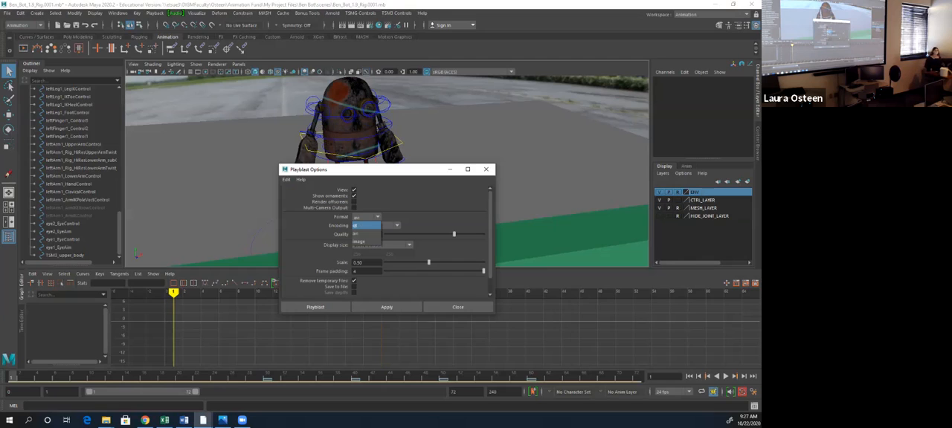
left_click(355, 234)
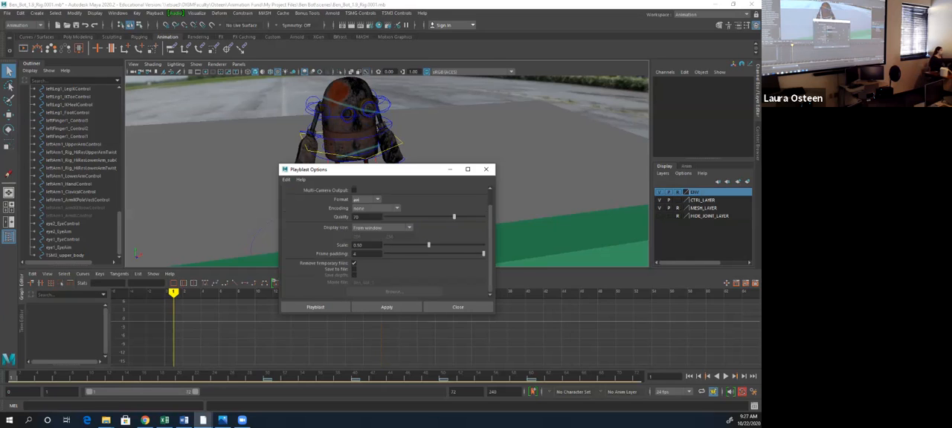
left_click(354, 269)
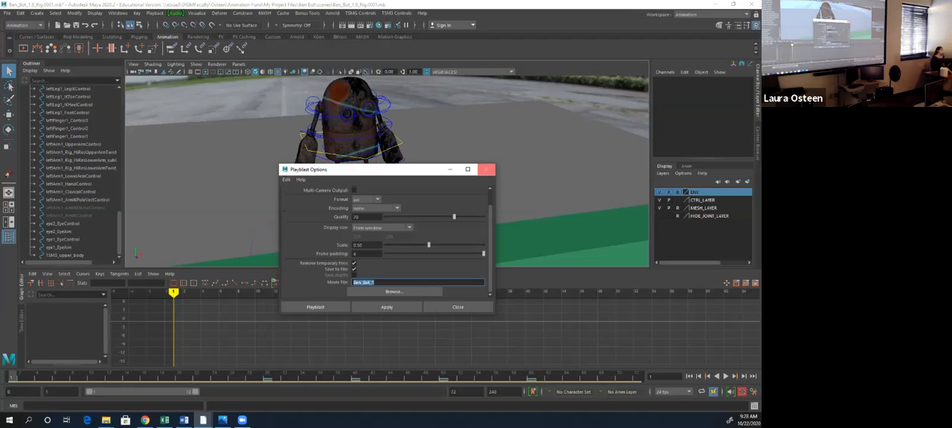
left_click(485, 170)
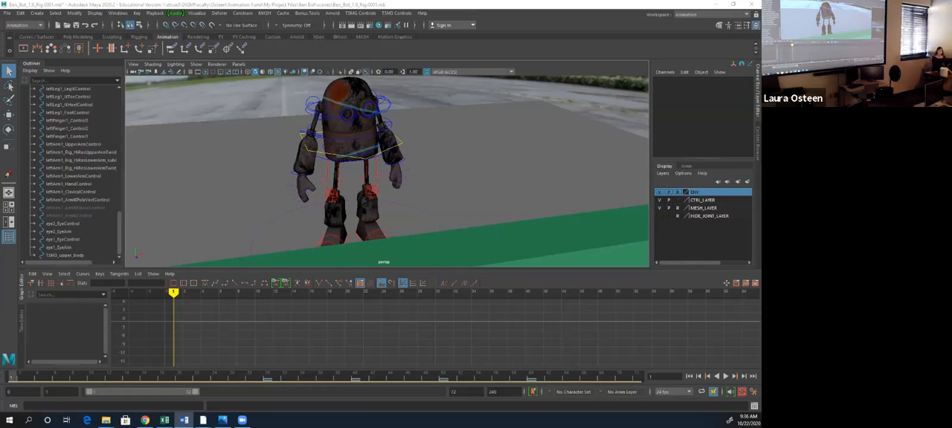
- Switch to Chrome, open the Project6 document from the course's Assignments section, and move the browser window out of the way
left_click(145, 421)
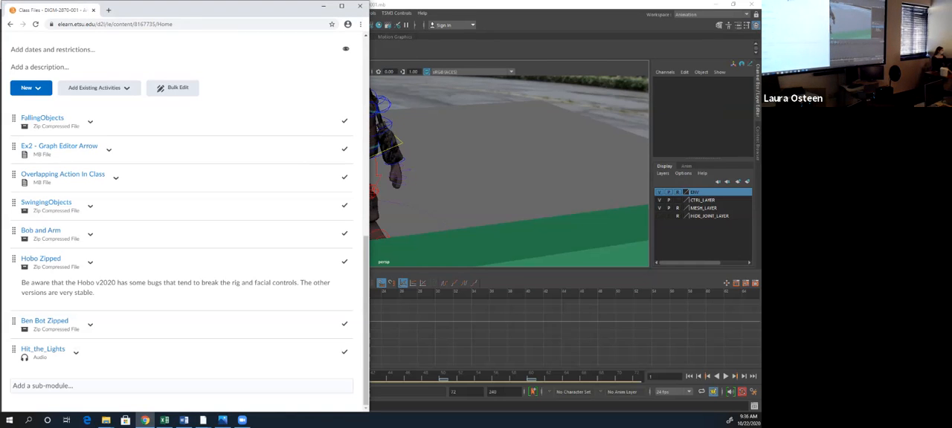
scroll(45, 365, "up", 10)
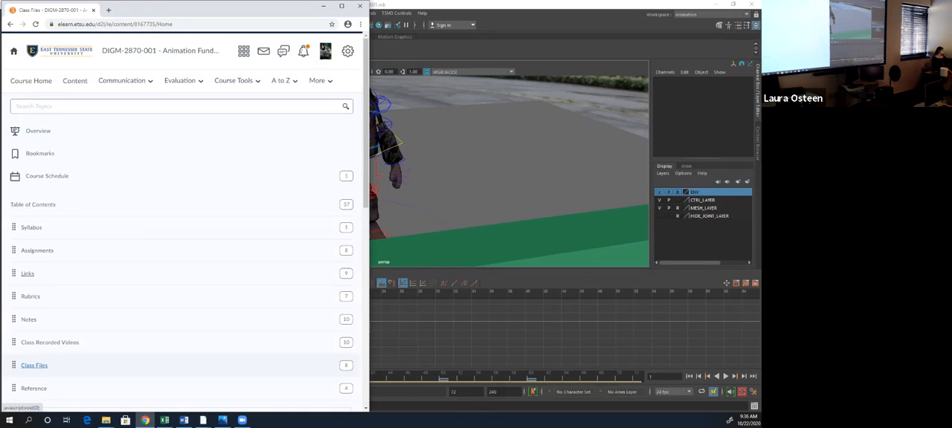
left_click(37, 250)
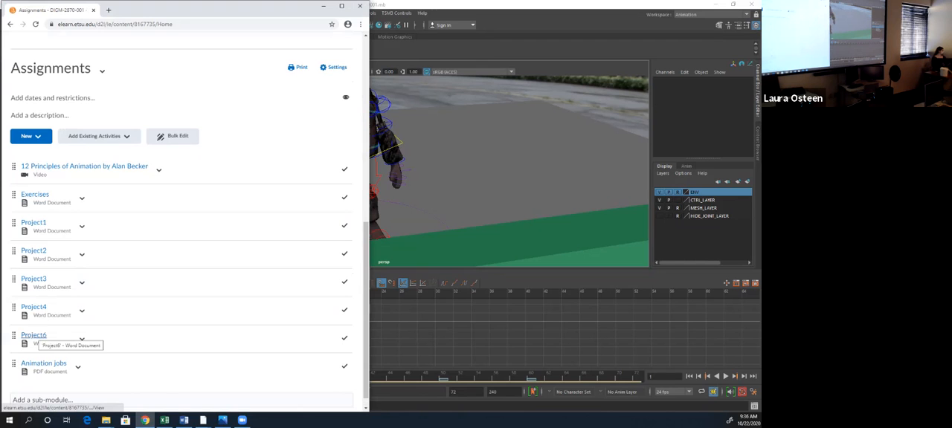
left_click(33, 336)
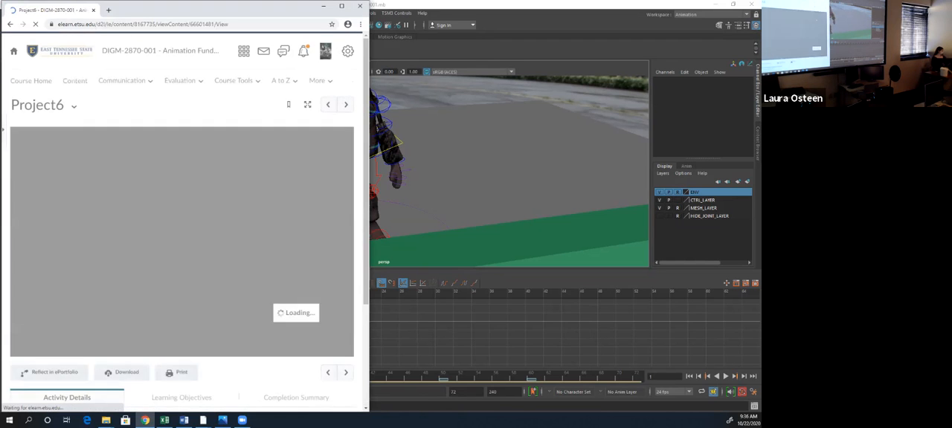
left_click_drag(170, 13, 760, 74)
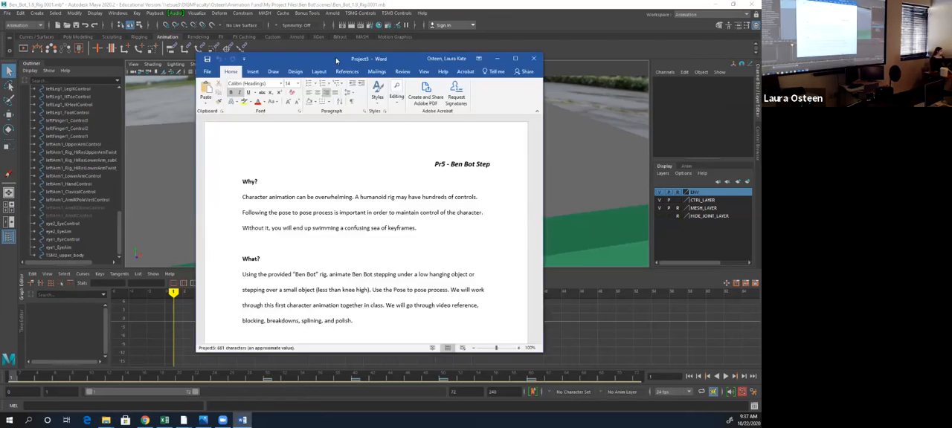
- Enlarge the Project5 document window in Word and read through the Ben Bot Step requirements, deadline and file-size note
left_click_drag(369, 52, 369, 1)
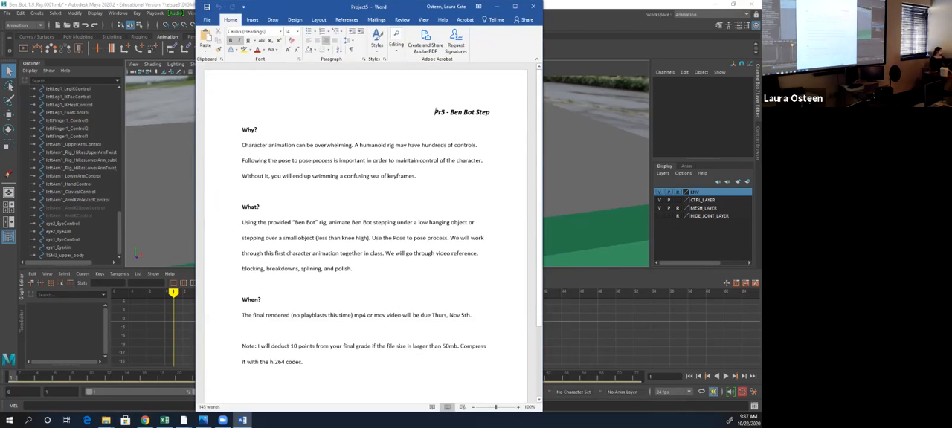
scroll(365, 223, "down", 1)
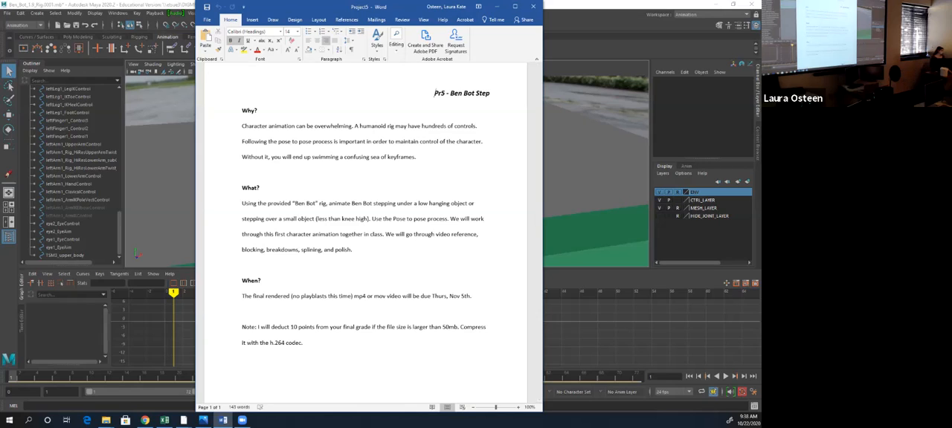
scroll(387, 223, "down", 1)
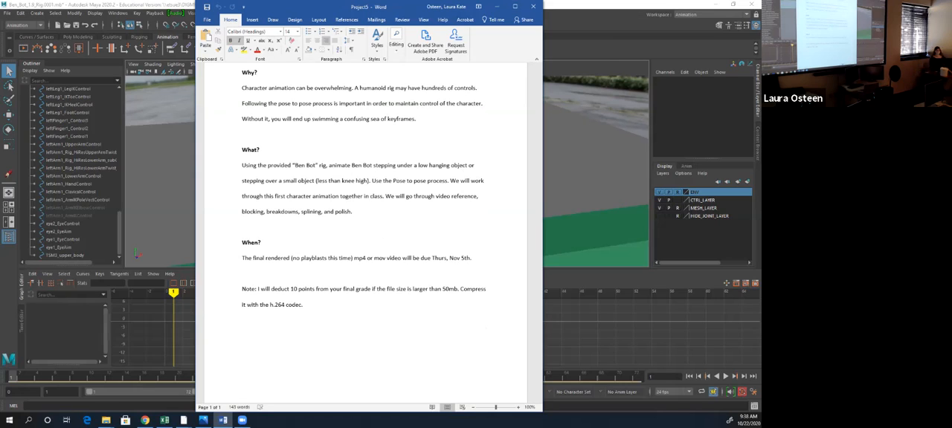
key("alt+Tab")
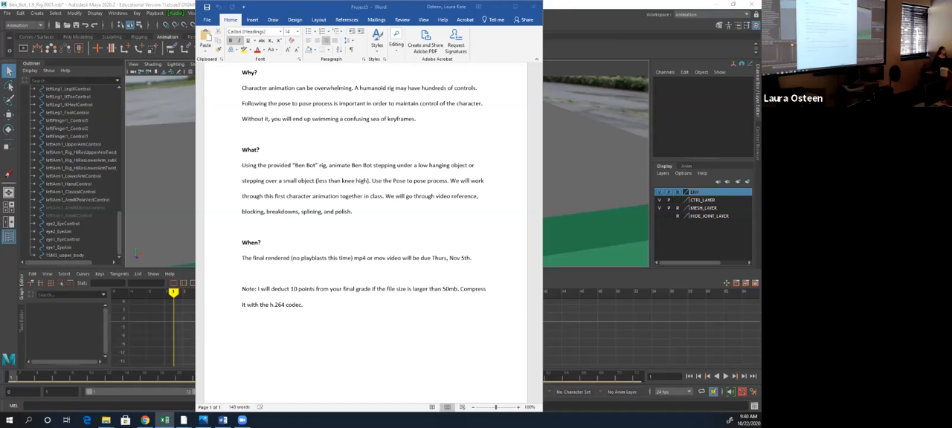
scroll(385, 230, "up", 1)
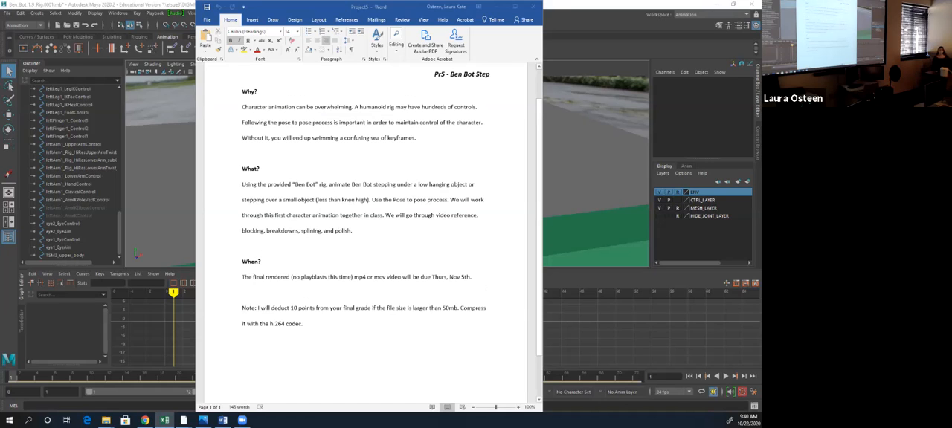